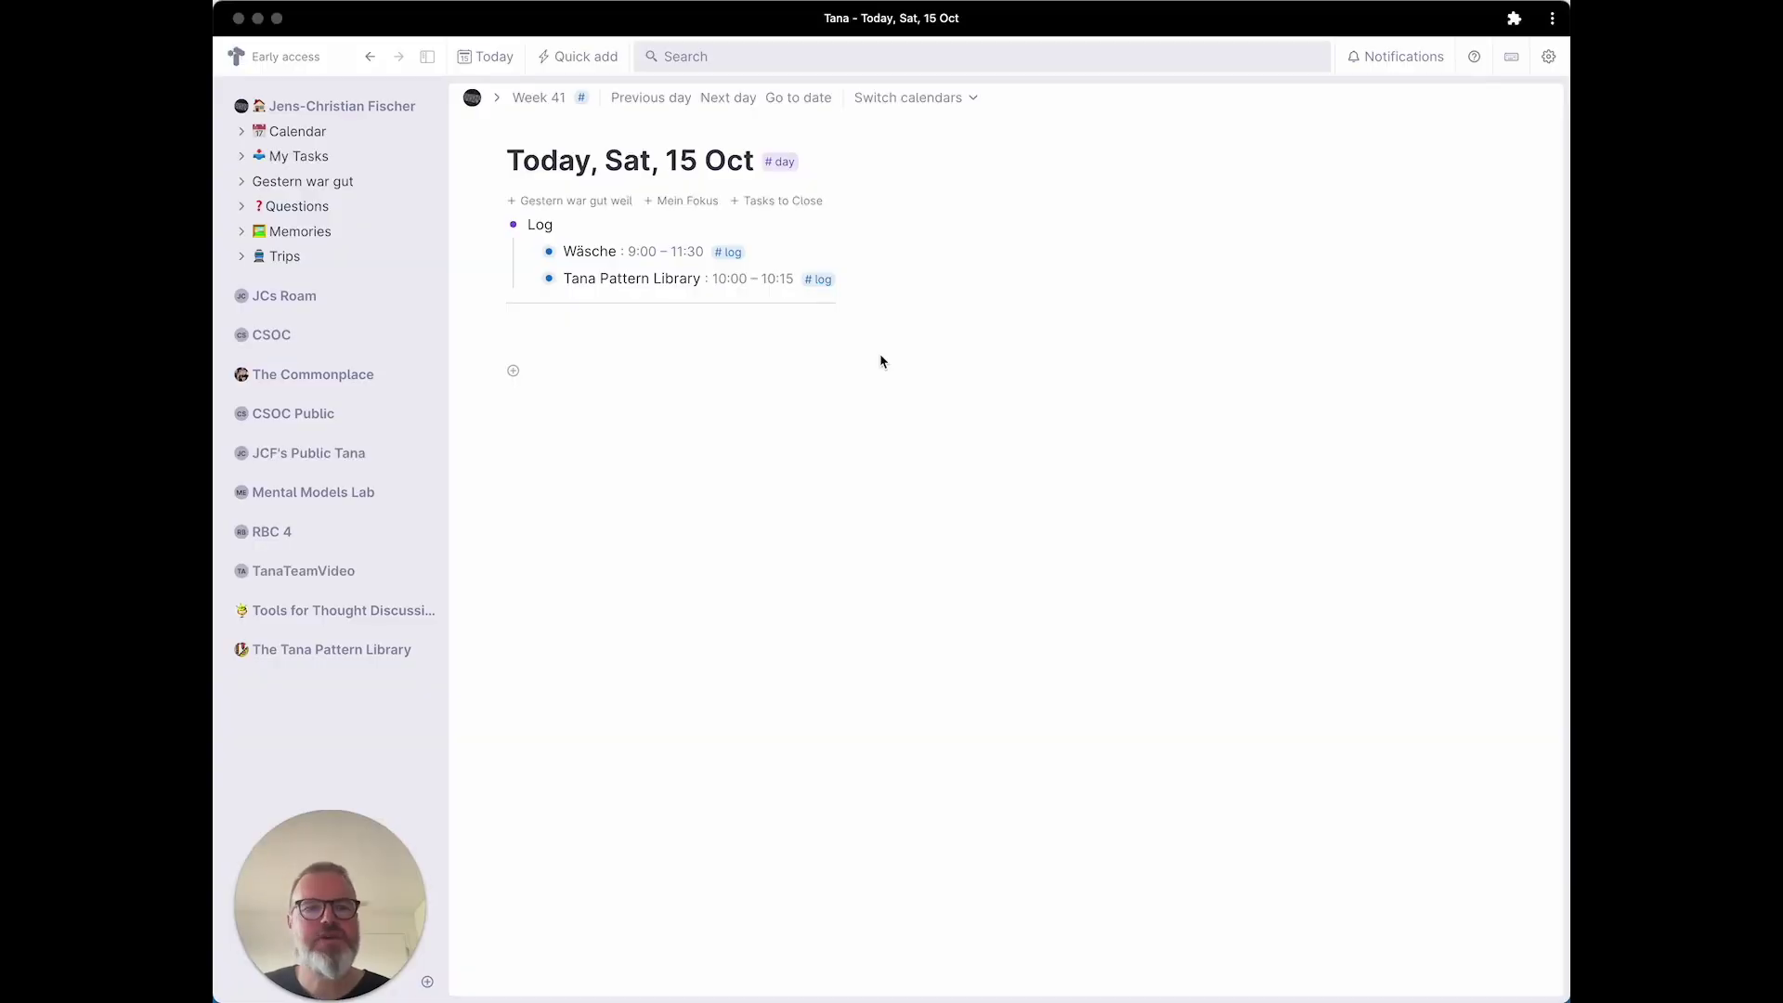
Add a new Log entry 'TFT 06' below Tana Pattern Library.
left_click(707, 283)
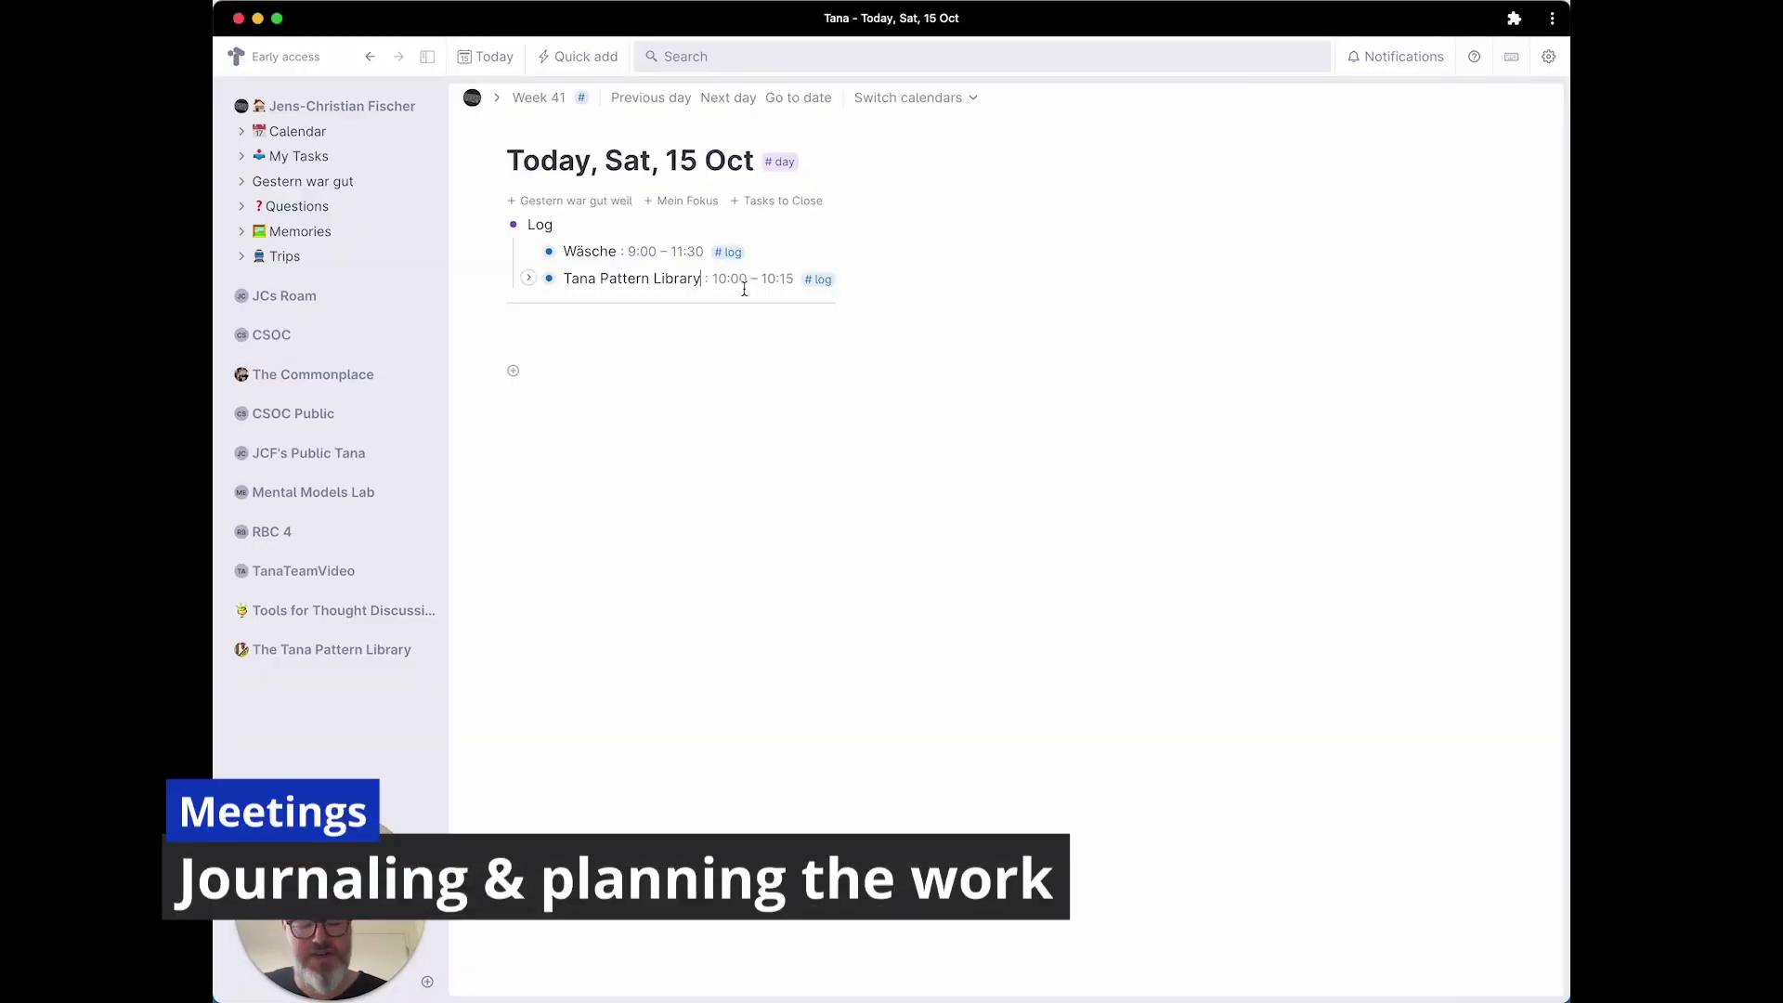
key("Return")
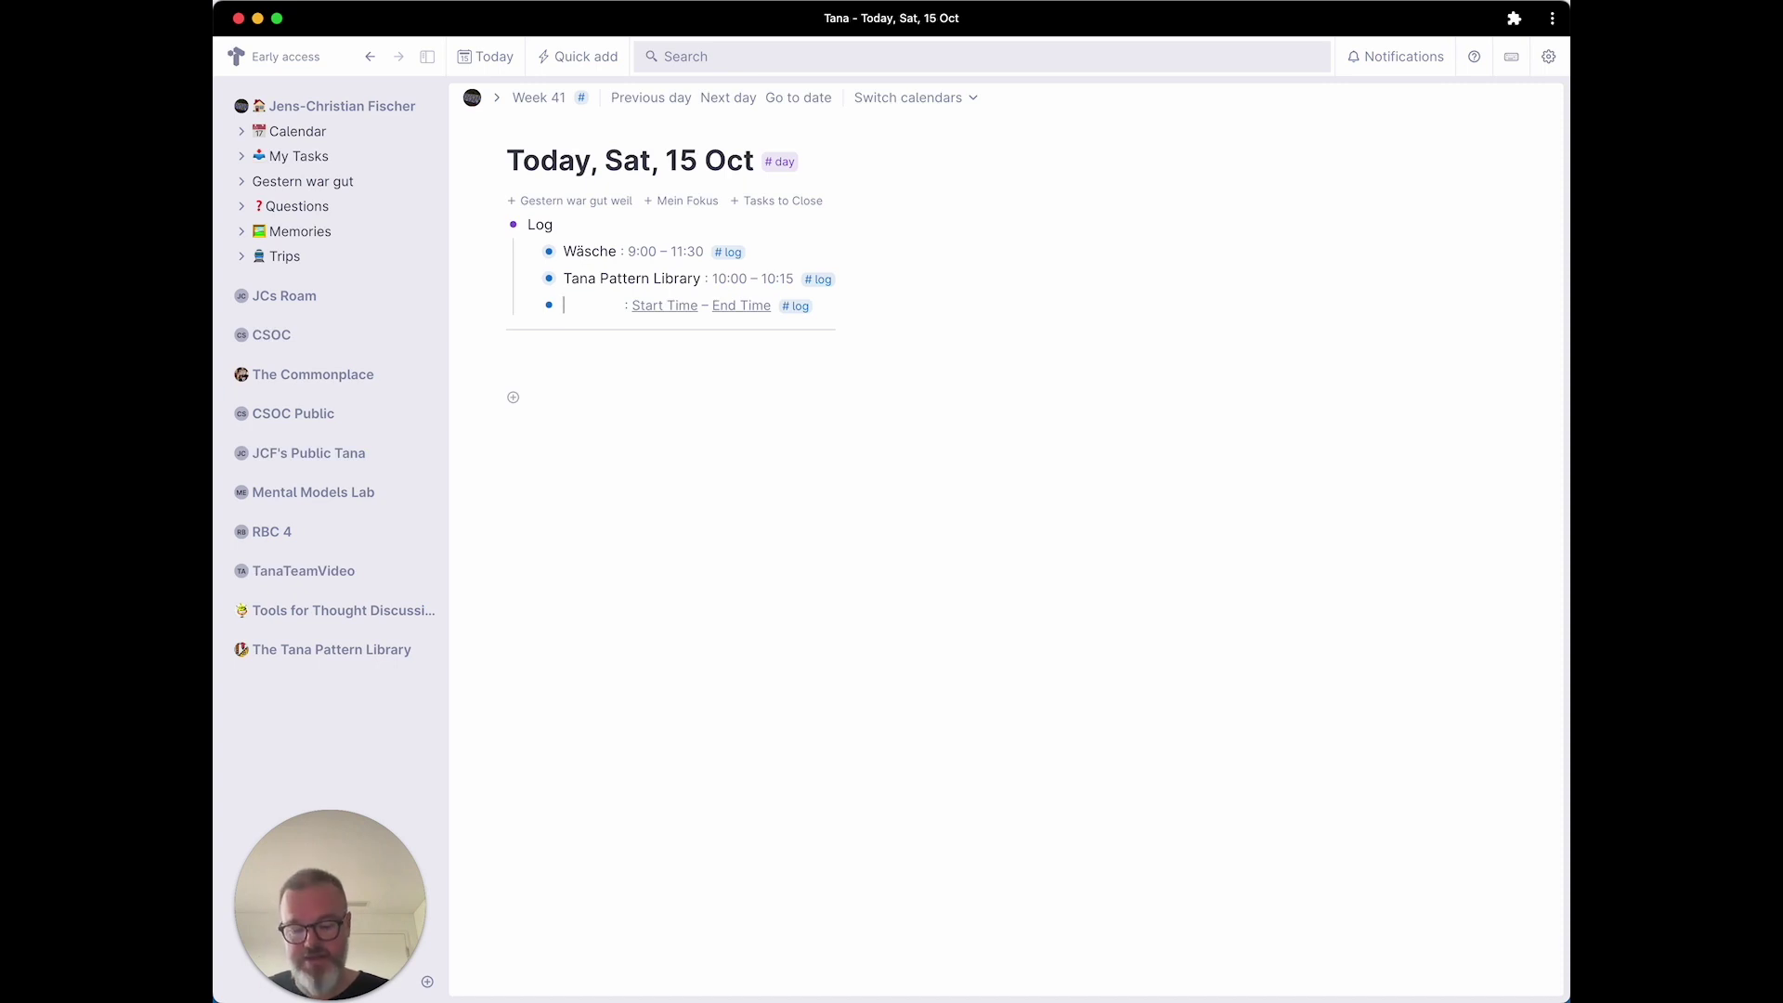
type("TFT 06")
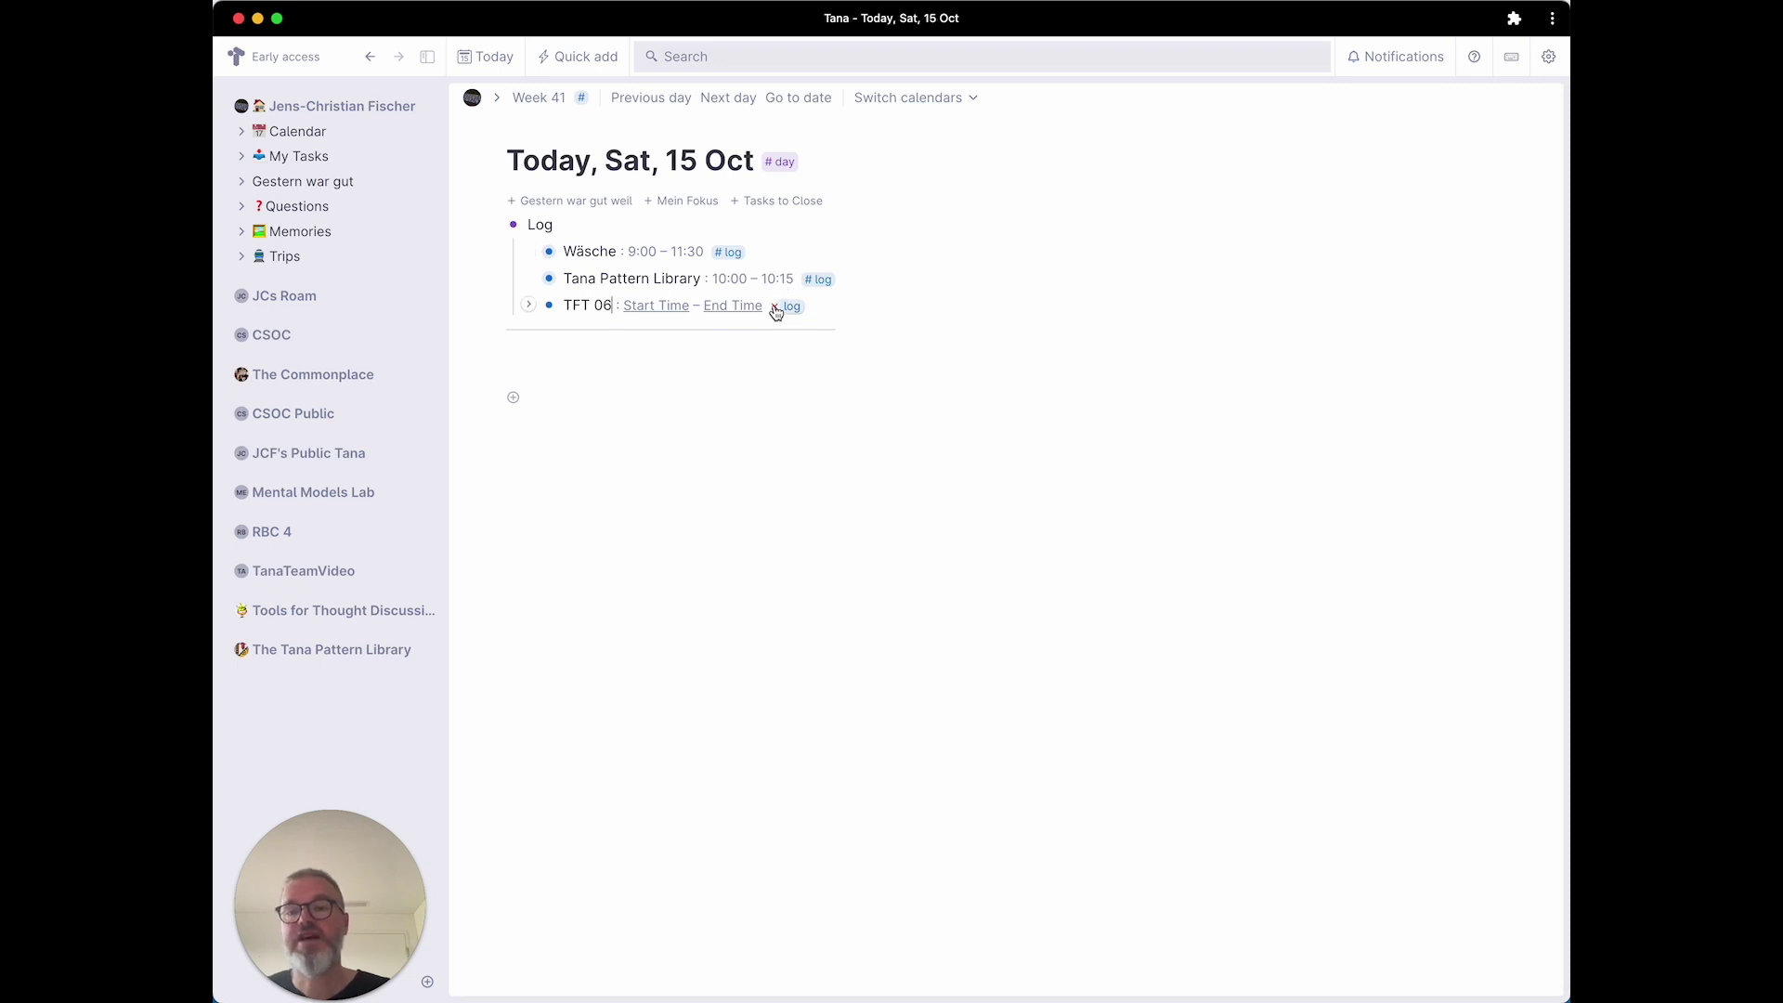
Tag the TFT 06 entry with the #MicroCycle supertag.
left_click(654, 315)
type("#")
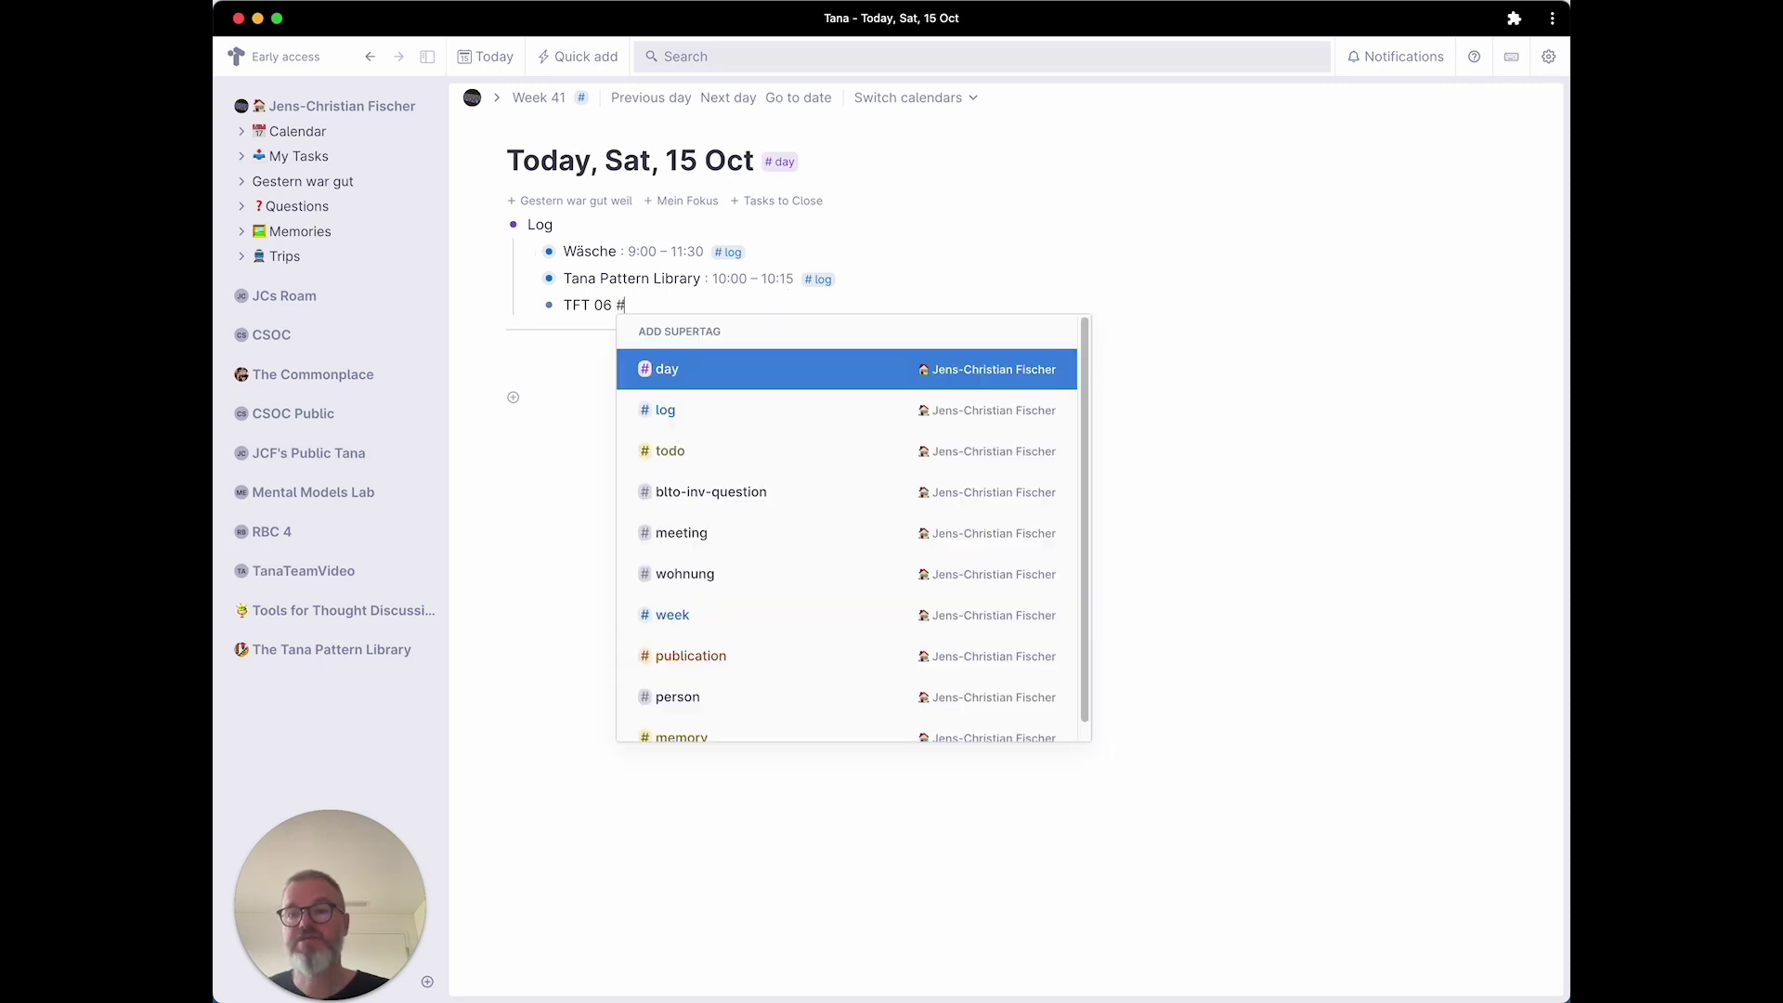
key("BackSpace")
type("mee")
key("BackSpace")
key("BackSpace")
key("BackSpace")
type("@")
key("BackSpace")
type("#mic")
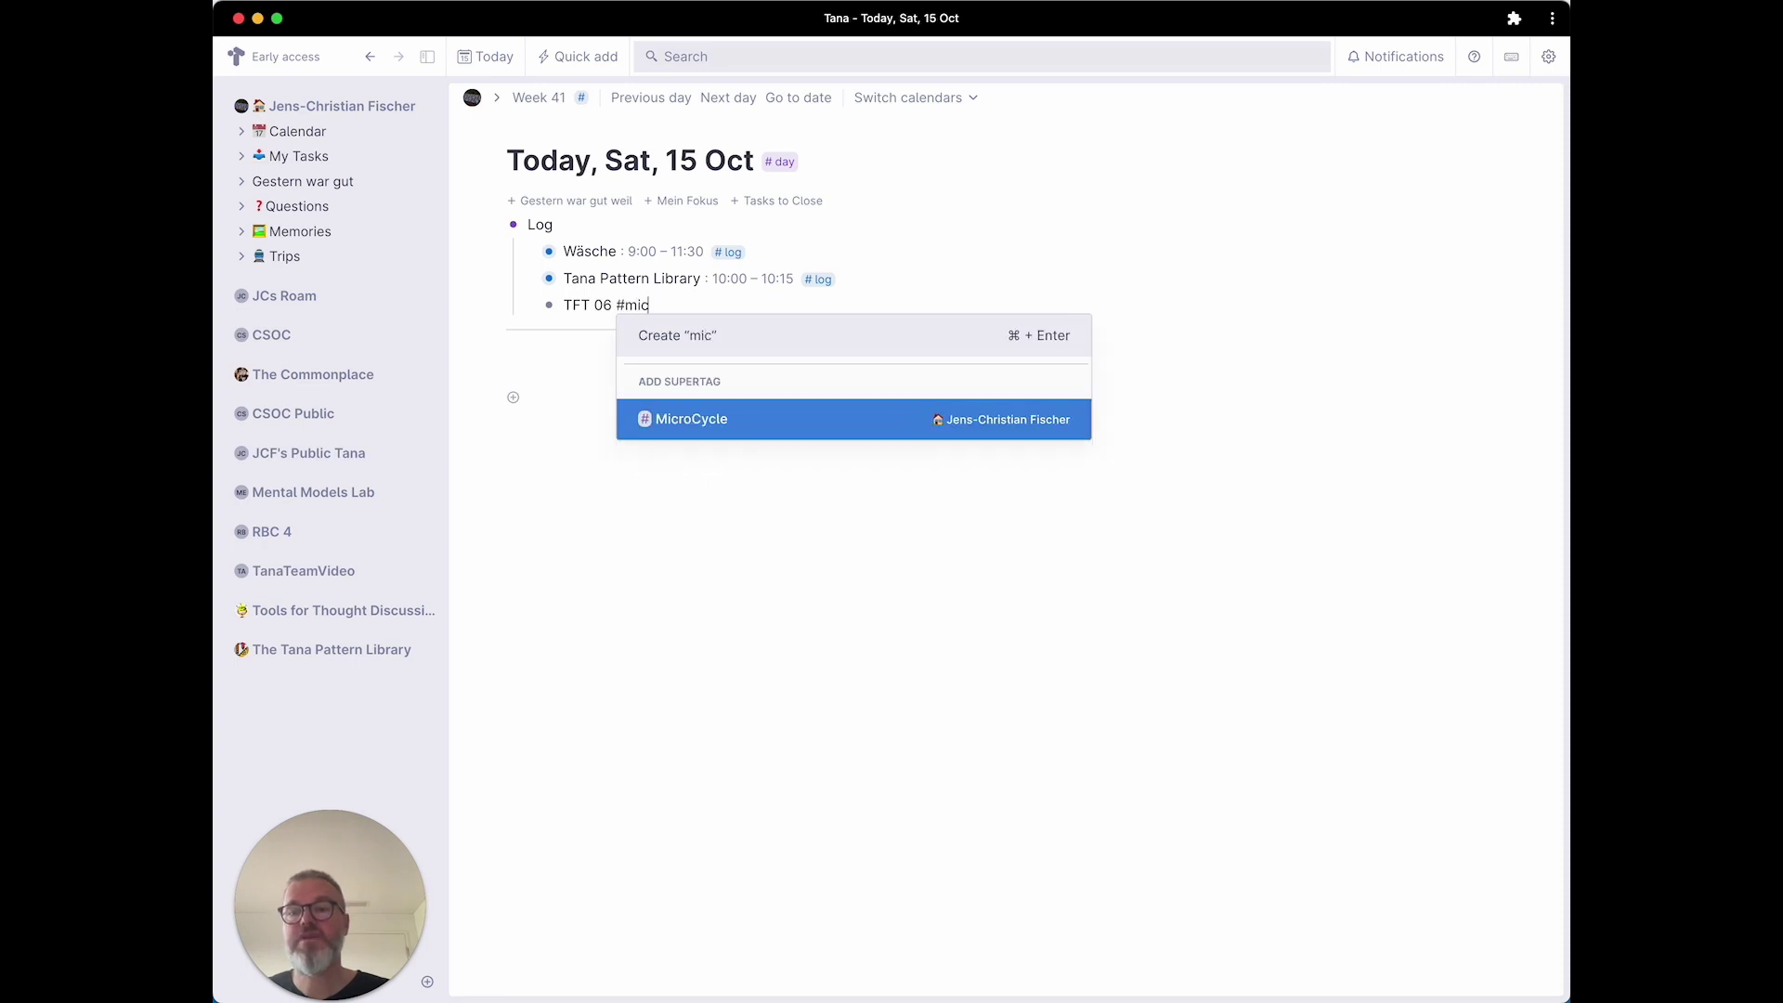
key("Return")
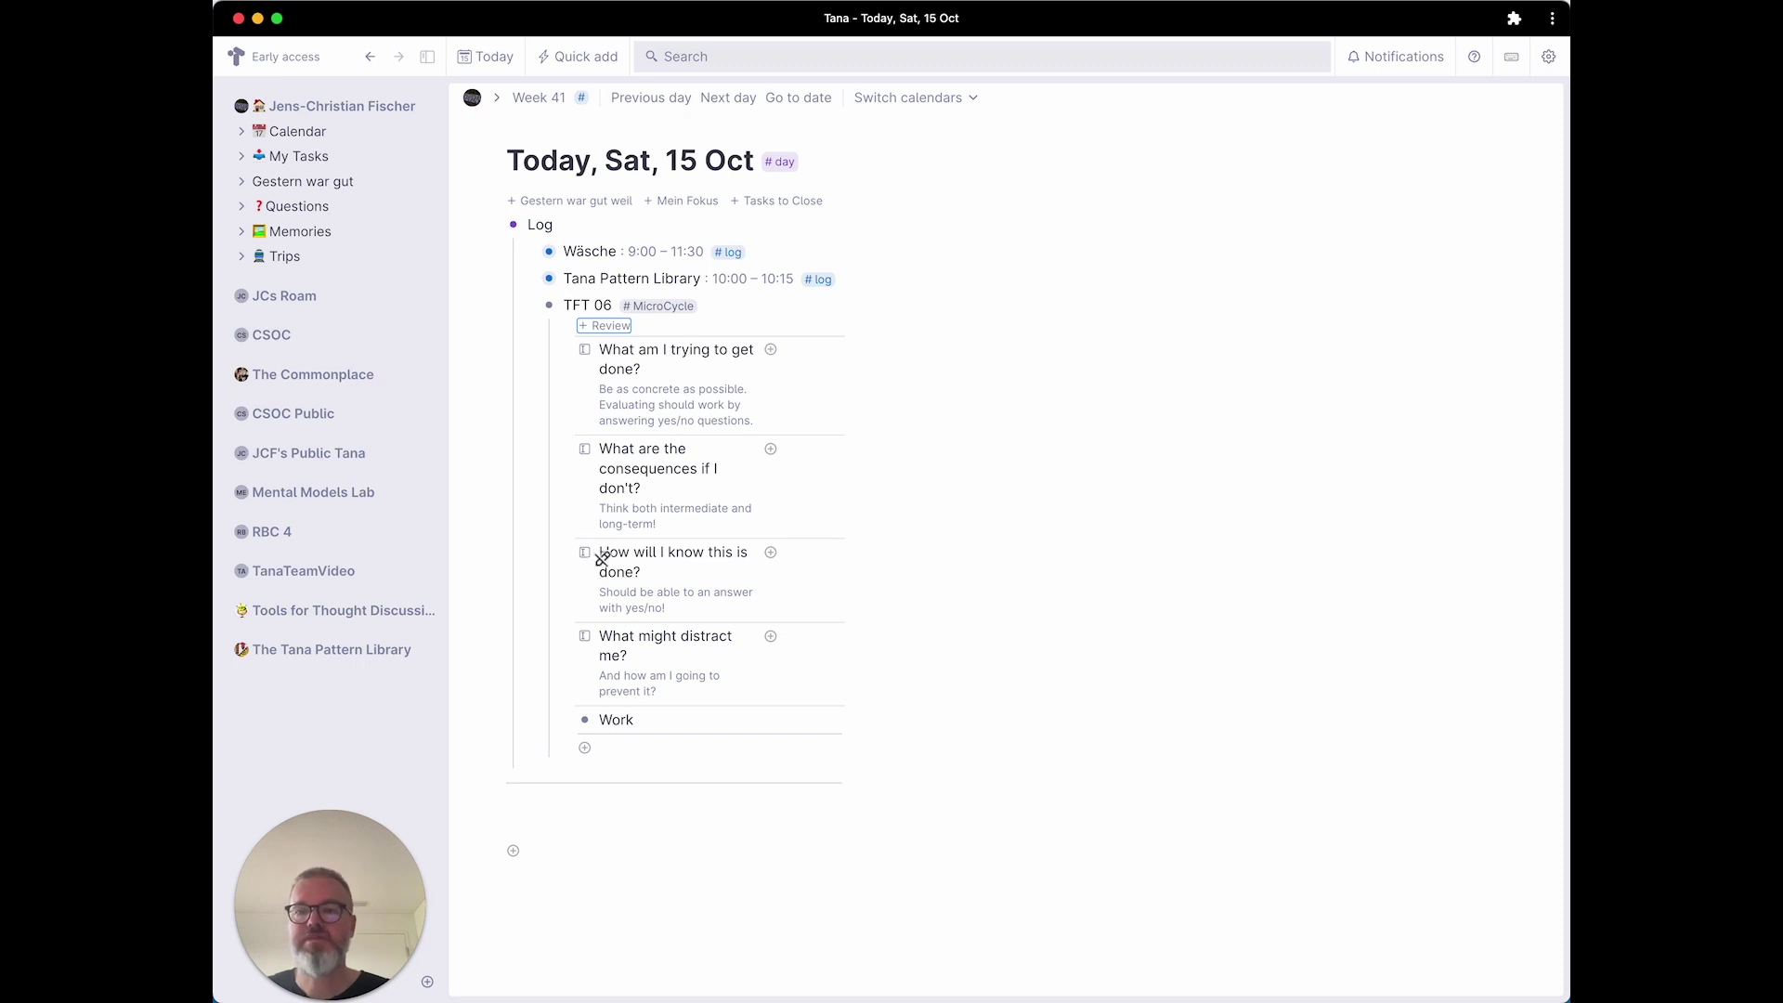
Answer the four review questions, with the goal 'Film and release the TFT 06 video'.
left_click(833, 353)
type("Film and release the TFT 06 video")
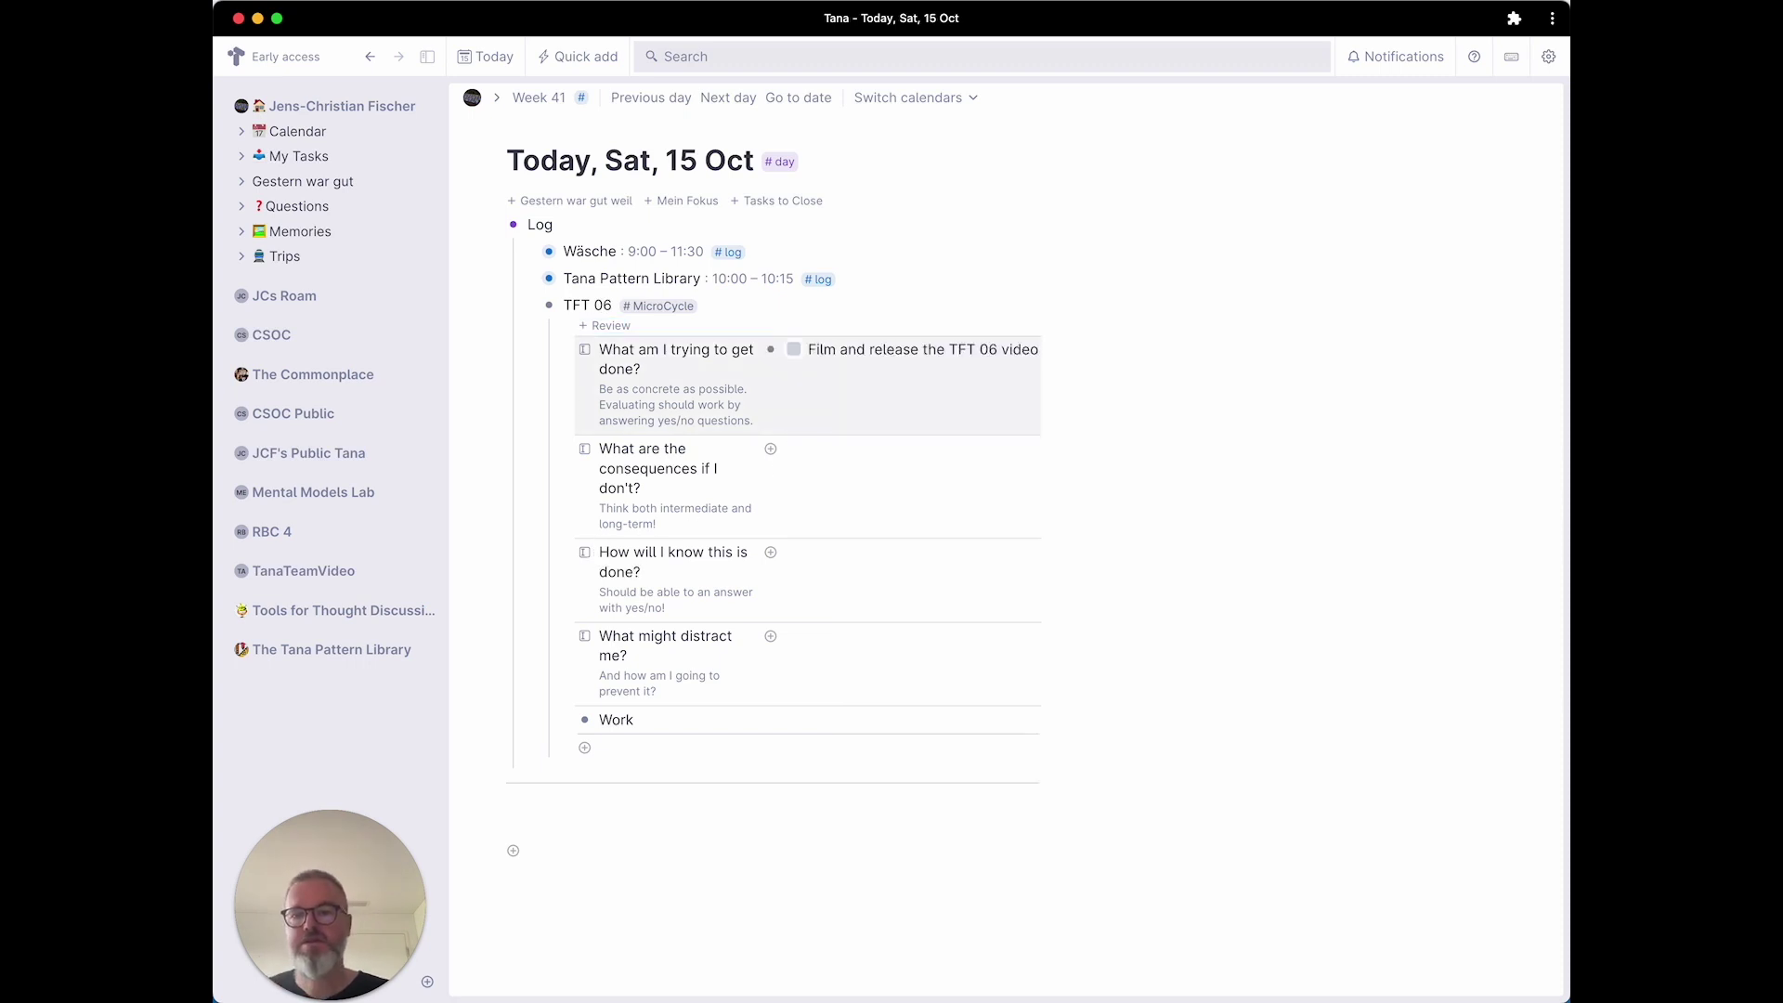
left_click(833, 449)
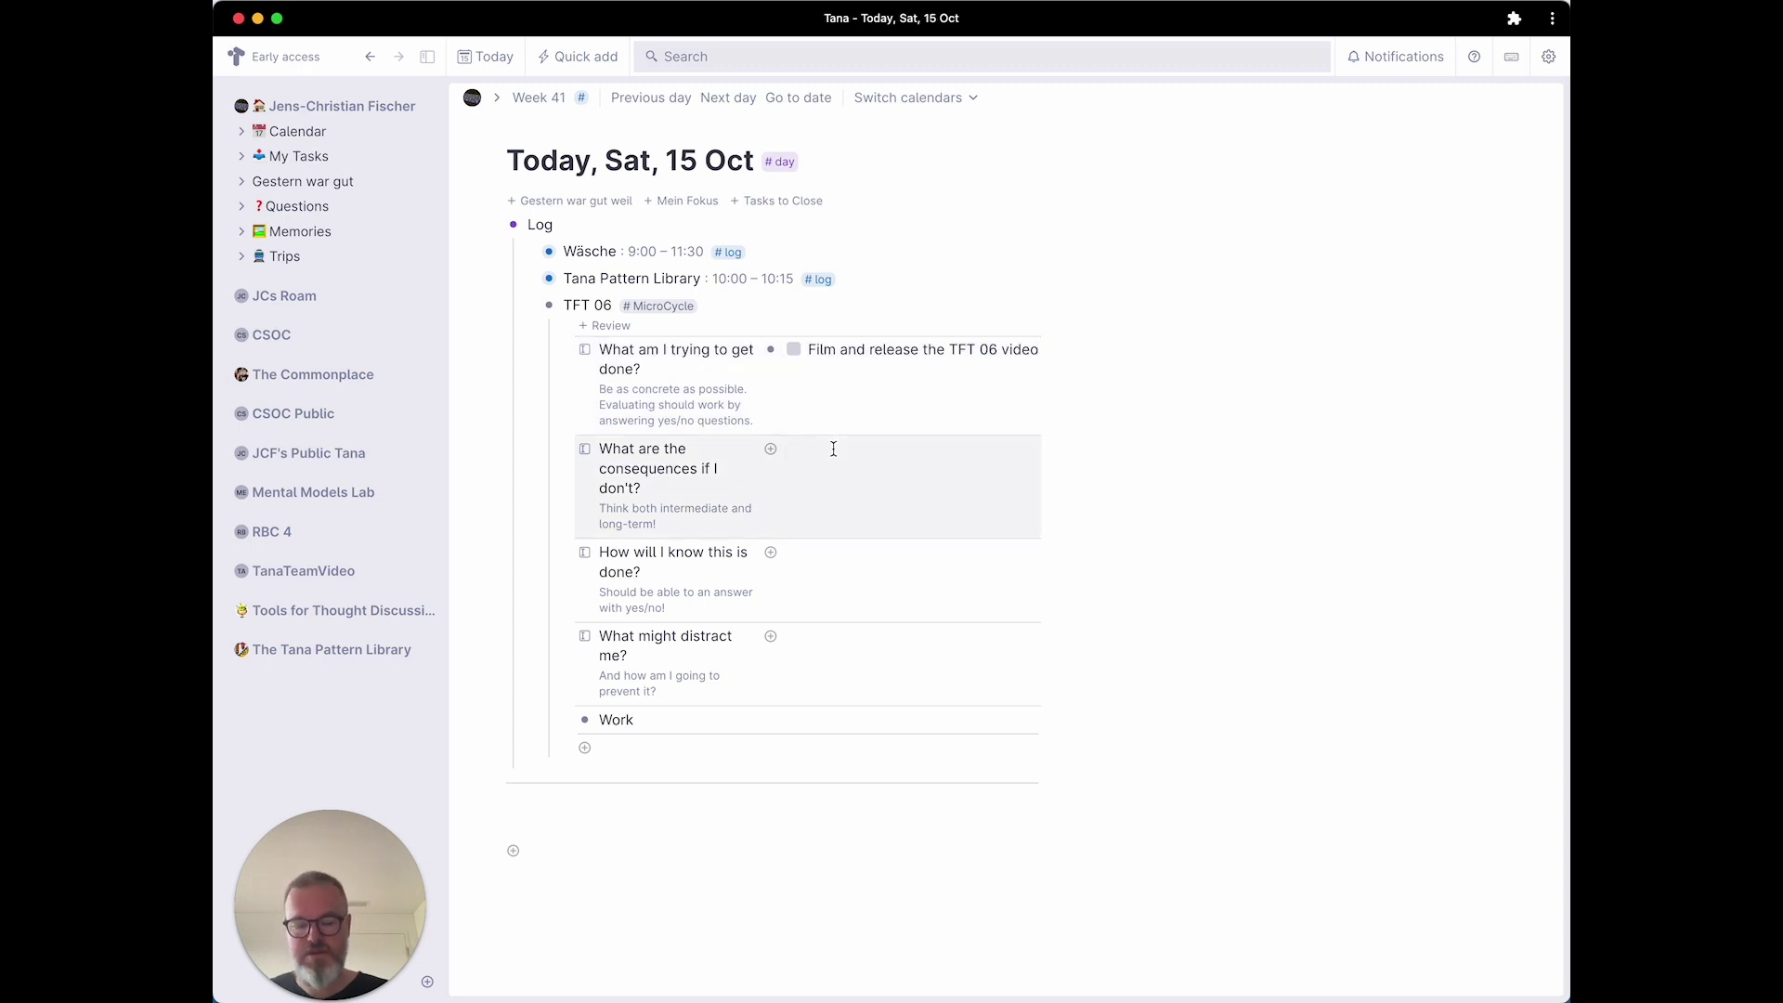
type("I will. have to it another day ")
type("YouTube might not like me?")
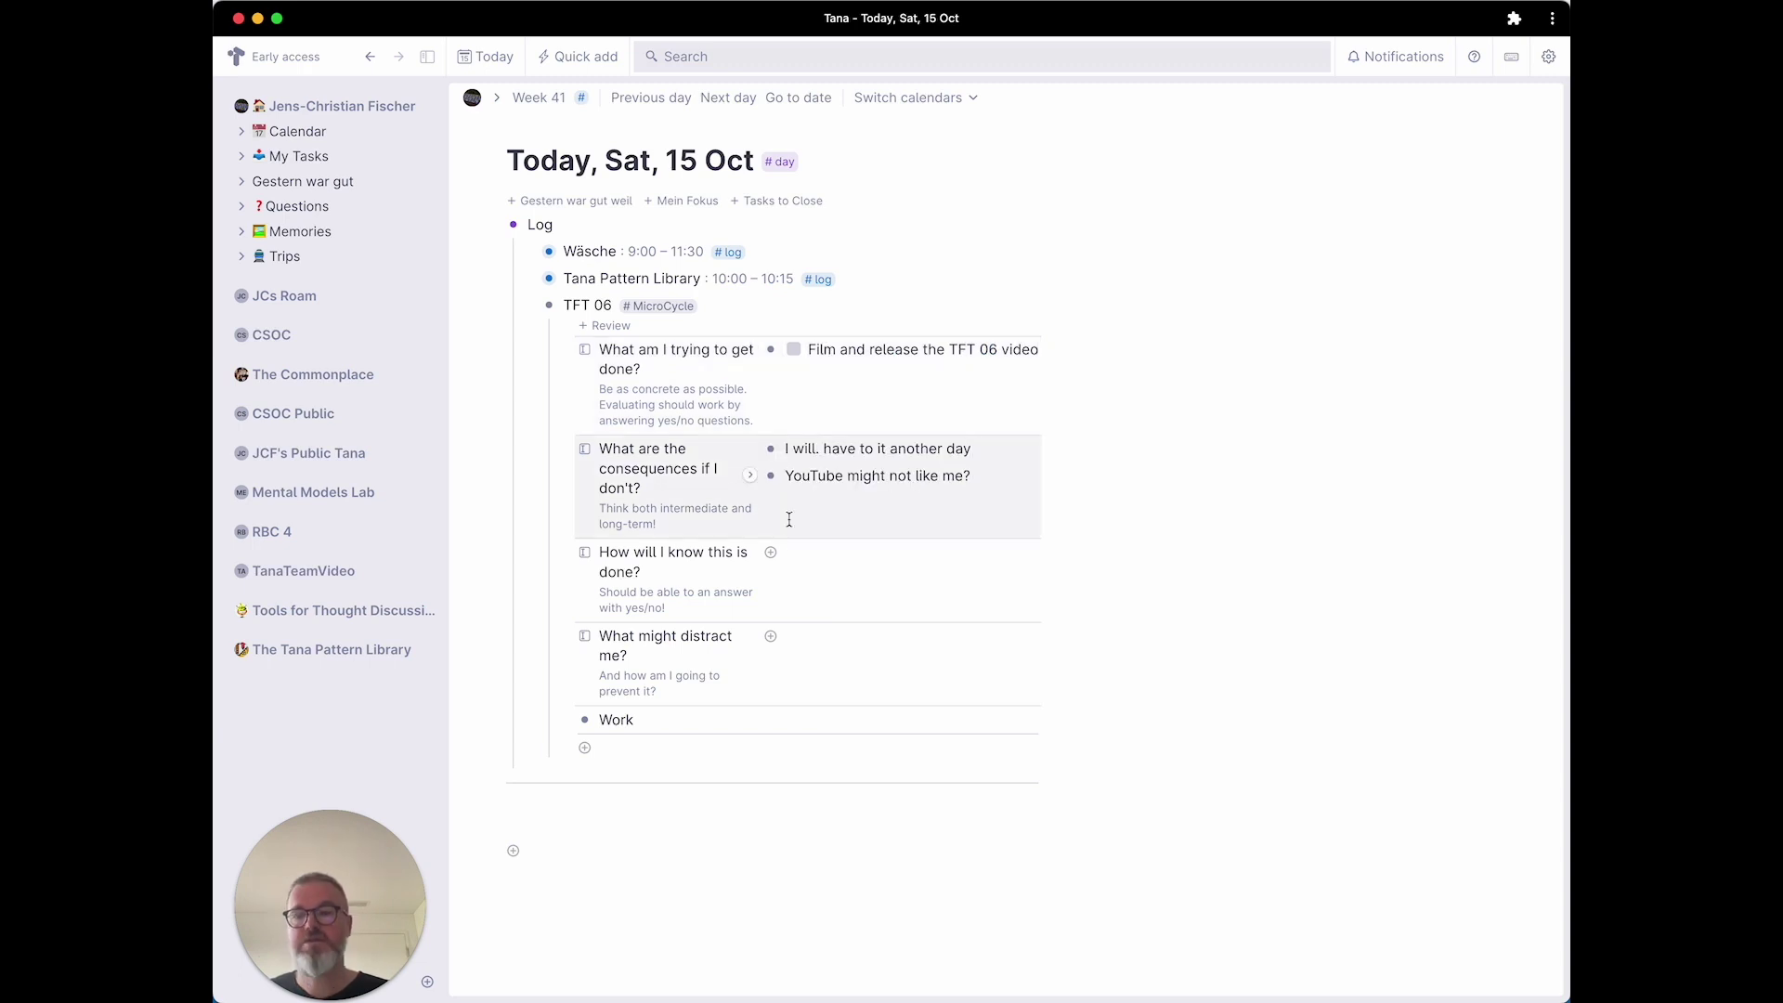
left_click(806, 554)
type("Video uploaded to YT and announced on Twitter and Slack")
left_click(816, 646)
type("Family - There's no prevention, they have priority on the weekend")
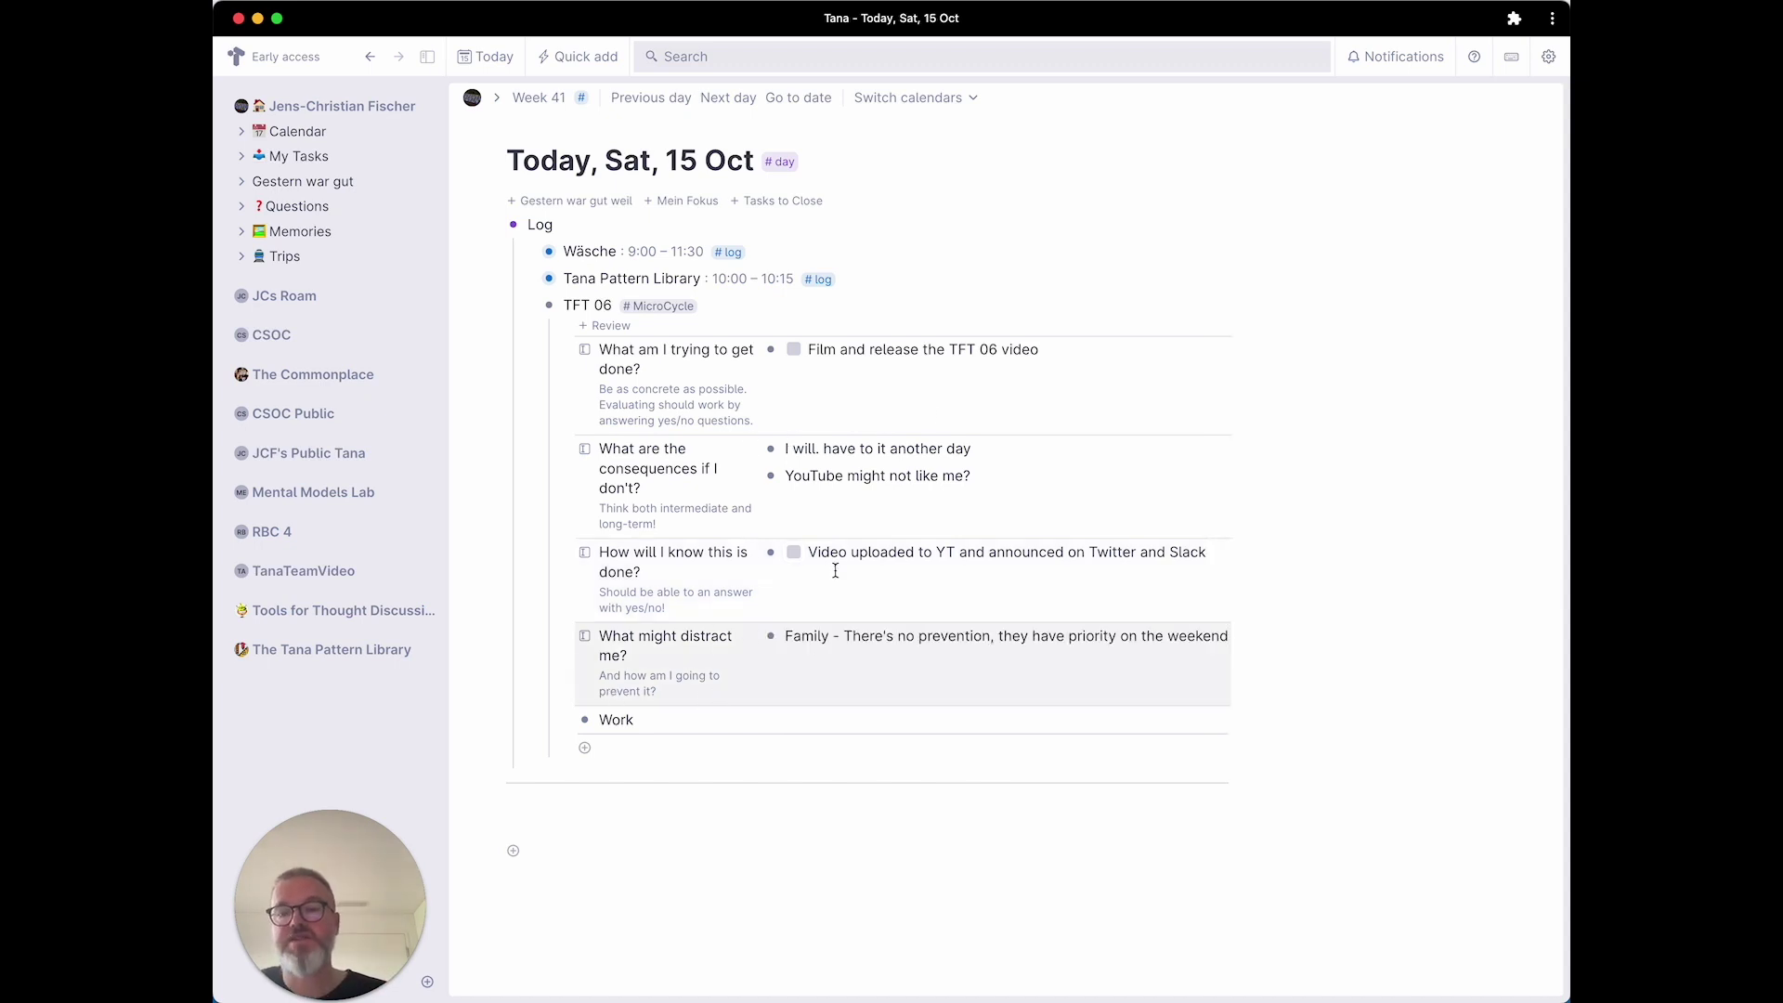
Start a new empty child node under Work.
left_click(650, 722)
key("Return")
key("Tab")
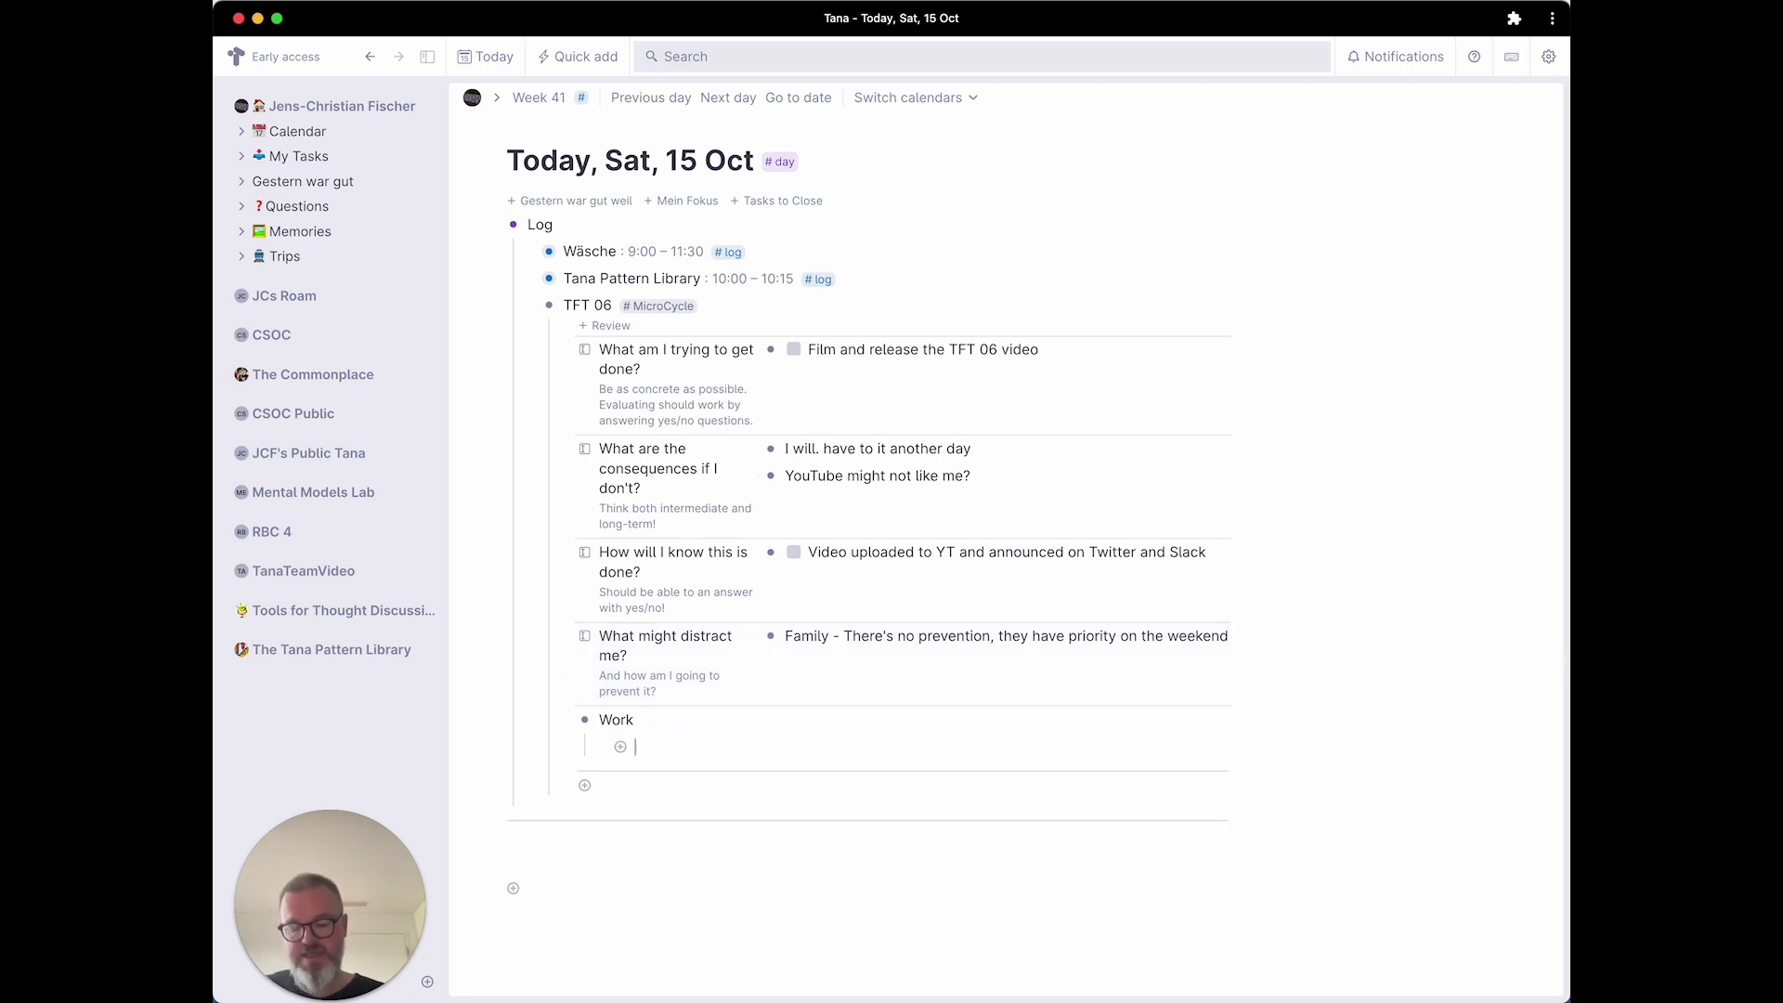
Insert the current time 15:18 under Work and tag it #NanoCycle.
key("super+k")
type("ti")
key("Return")
type("#na")
key("Return")
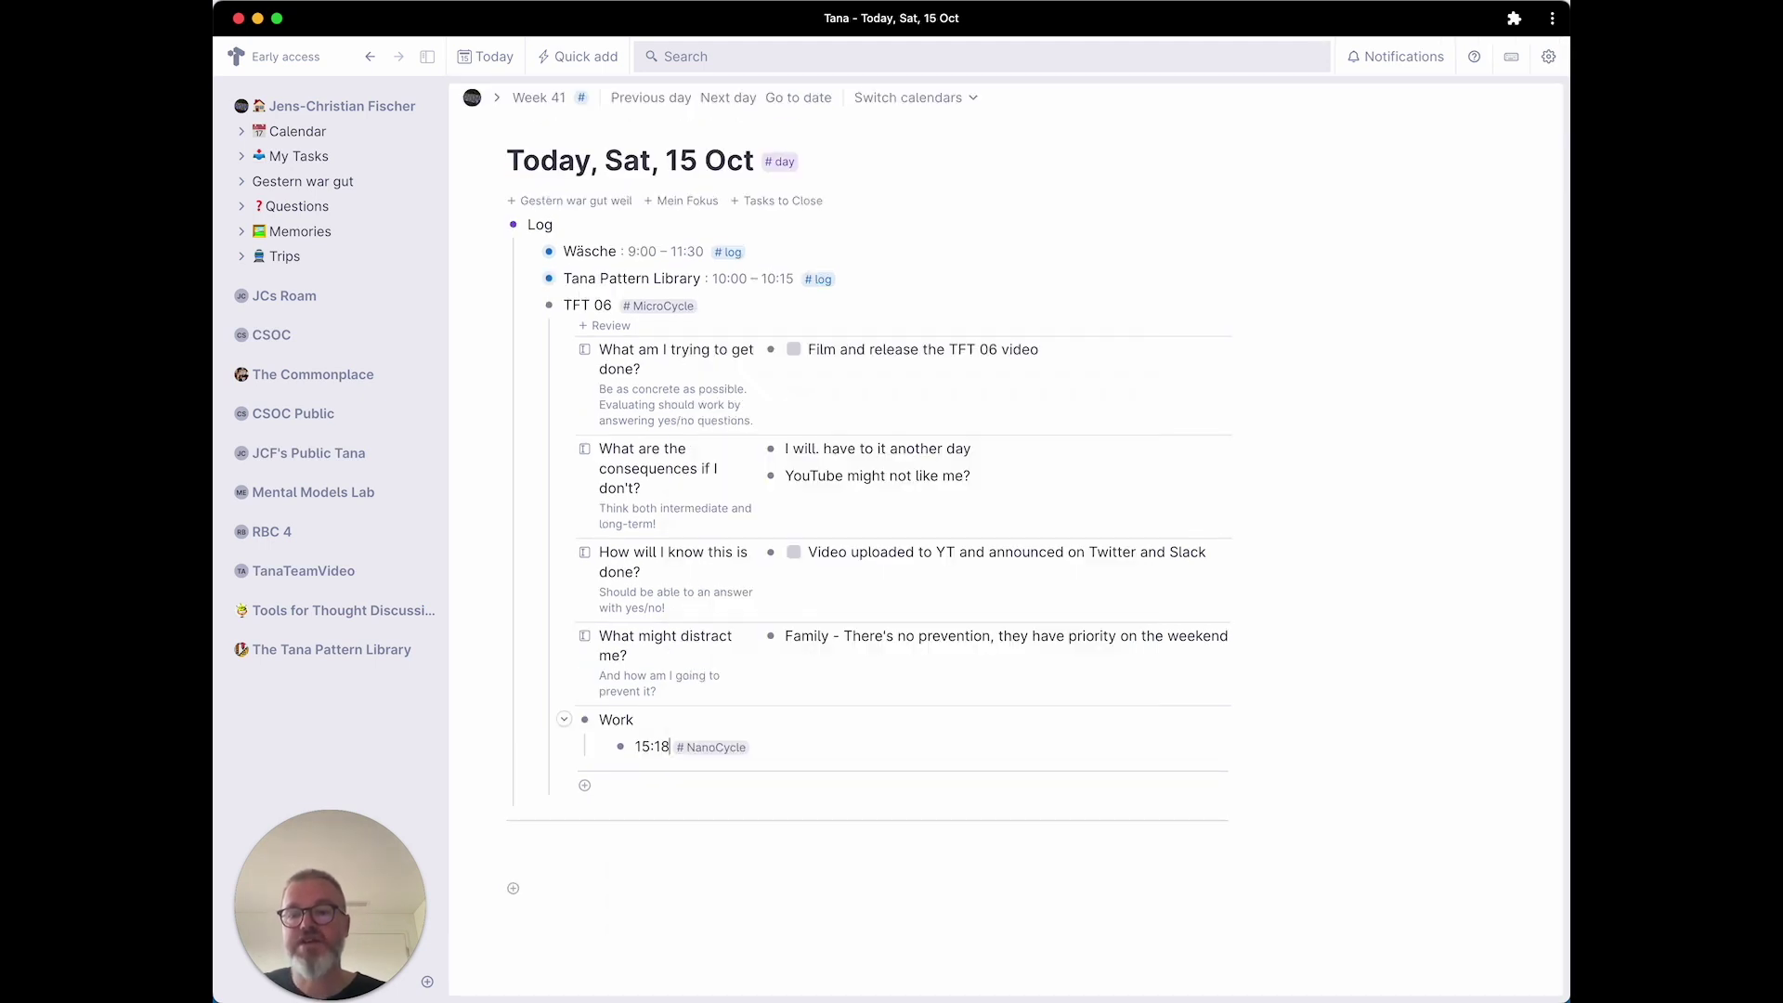
Rate Energy as two batteries and Esprit as two fires.
left_click(874, 797)
left_click(1089, 790)
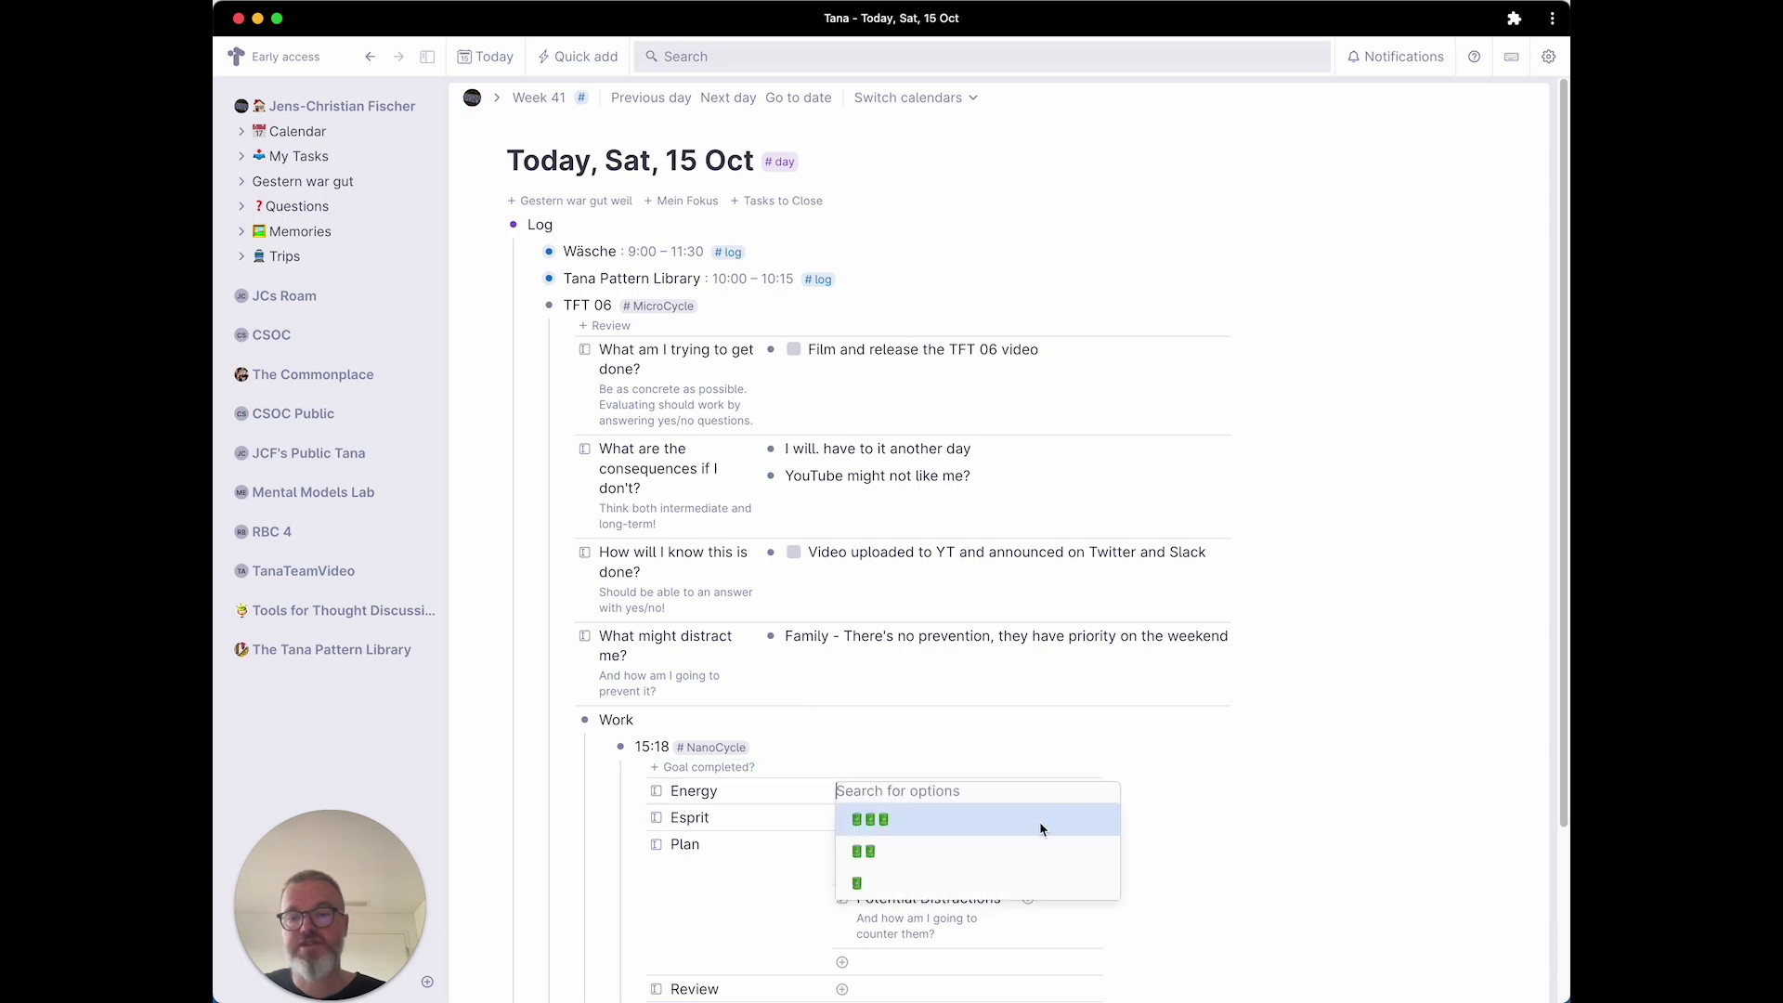
left_click(932, 845)
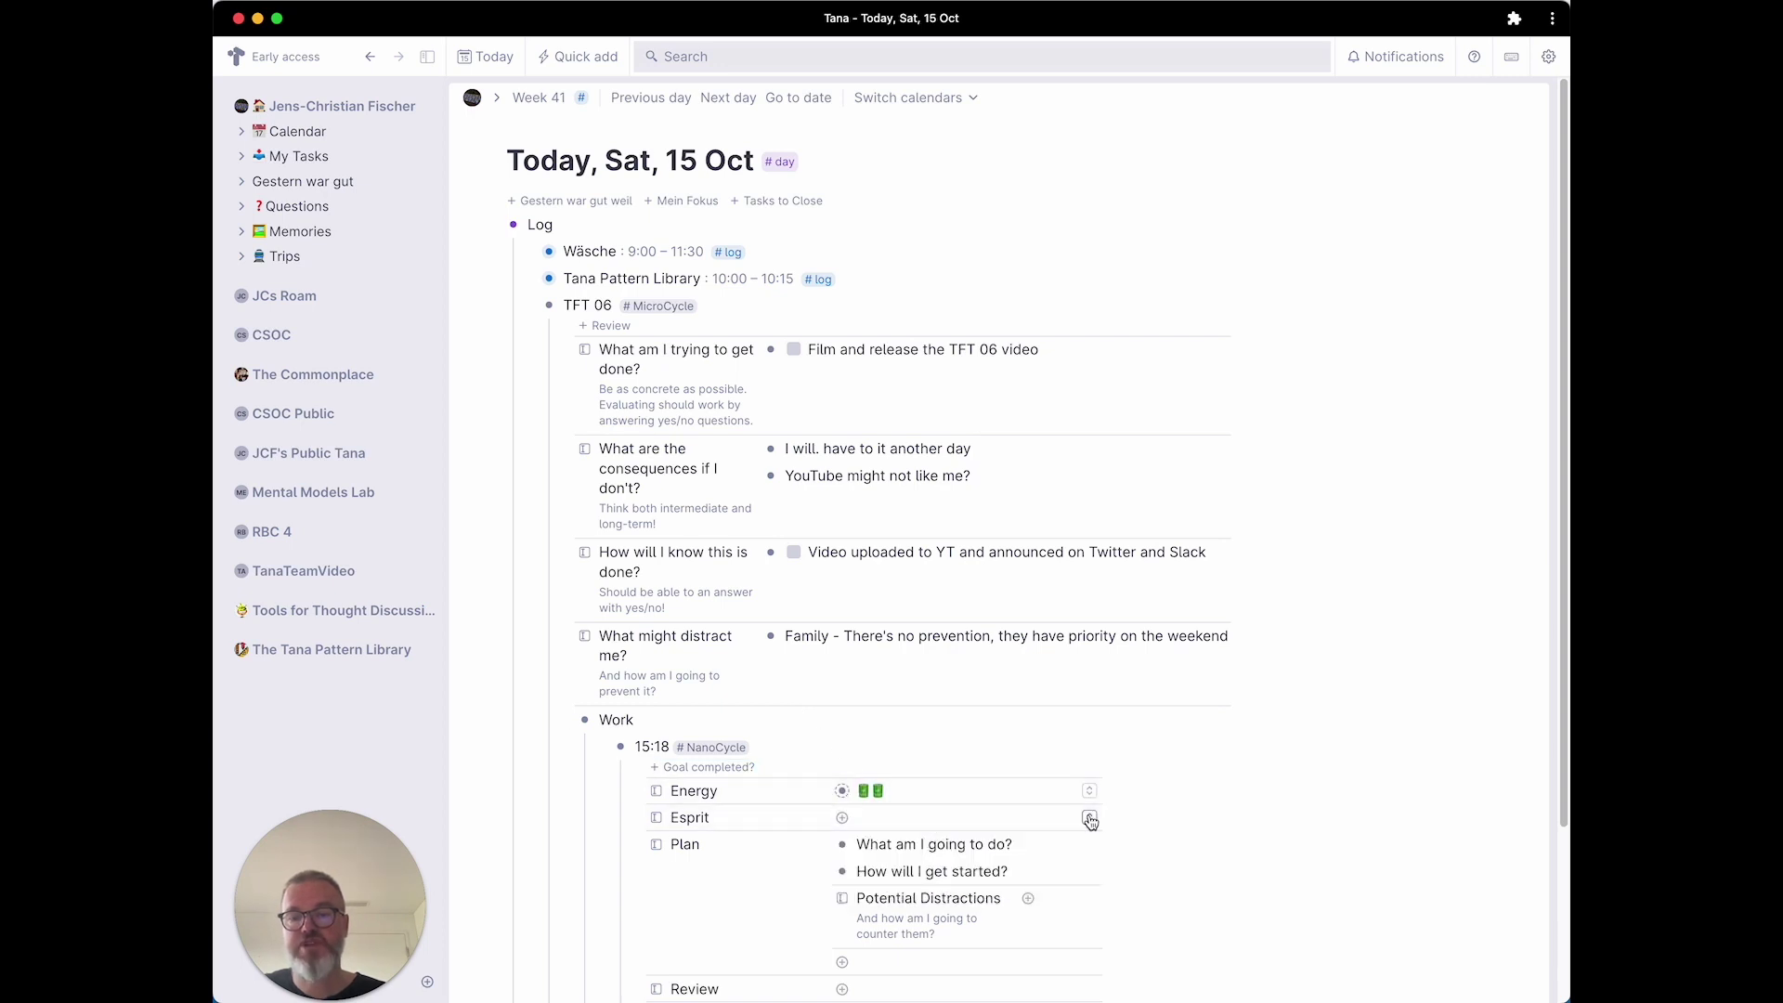
left_click(1090, 817)
left_click(906, 874)
Paste the three-line filming plan and enter 'JFDI' as the way to get started.
scroll(1068, 724, "down", 5)
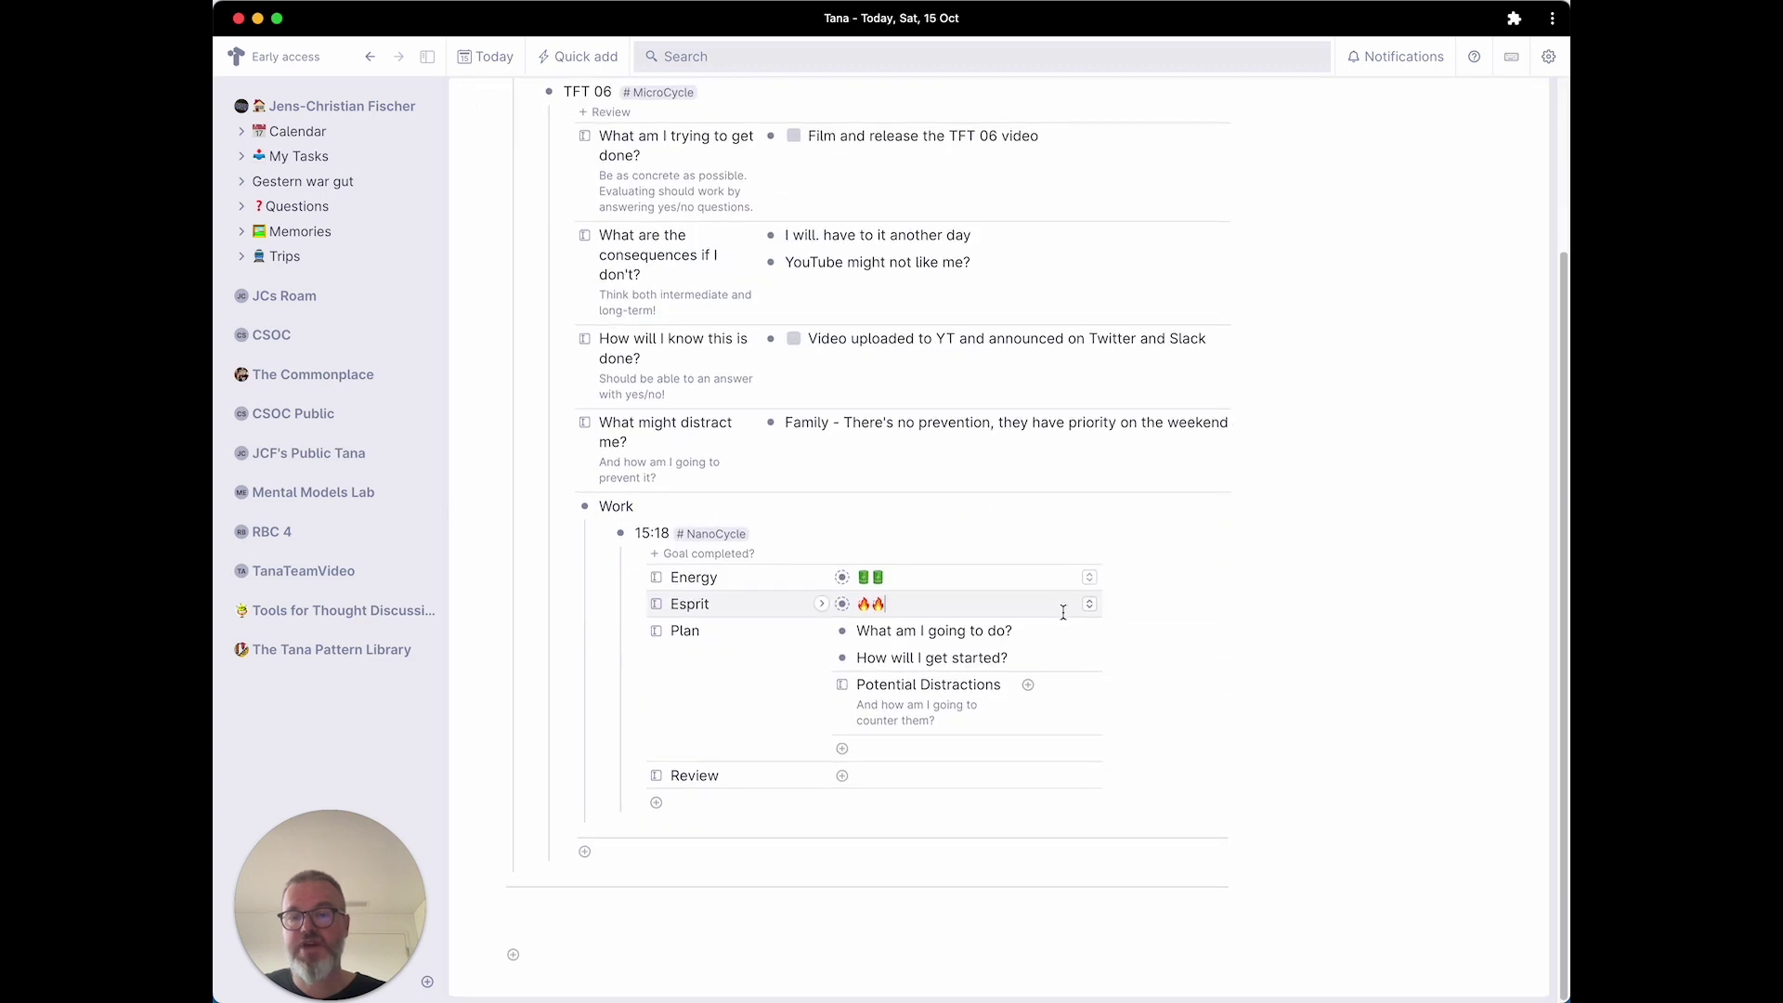
left_click(1047, 631)
key("Return")
key("Tab")
type("Film the things that I am working on namely emergent structure and the how to page")
left_click(1033, 759)
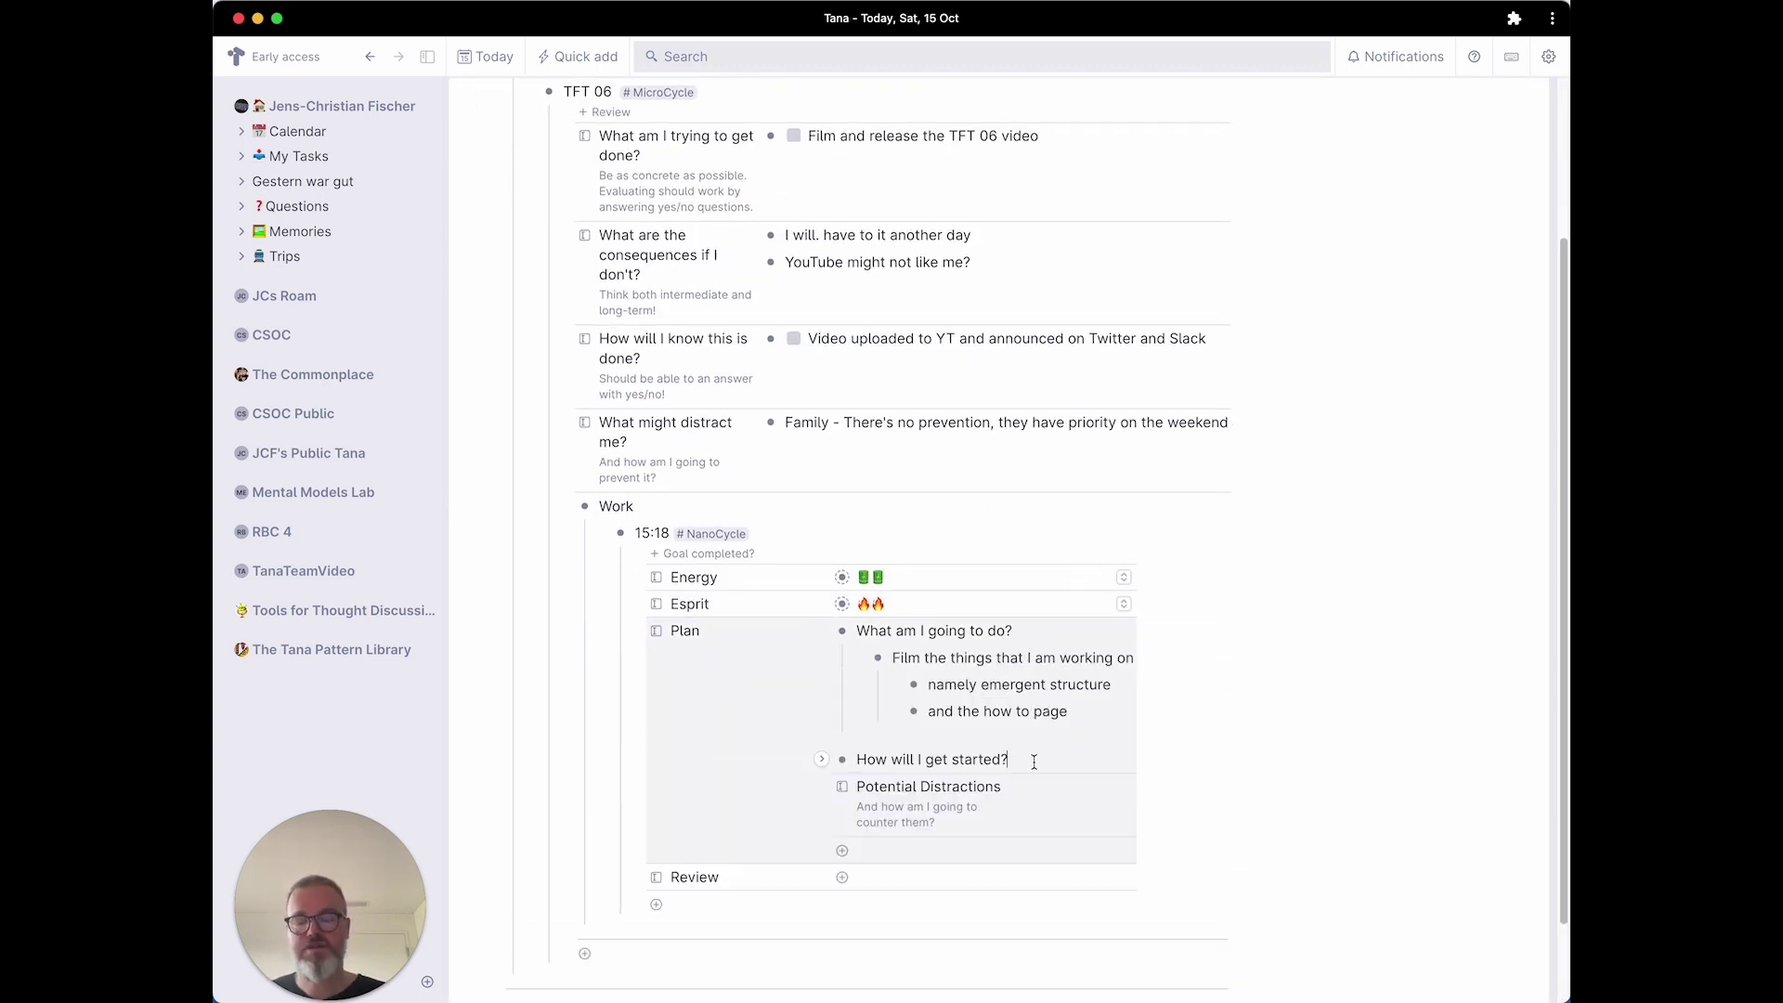
key("Return")
key("Tab")
type("JF")
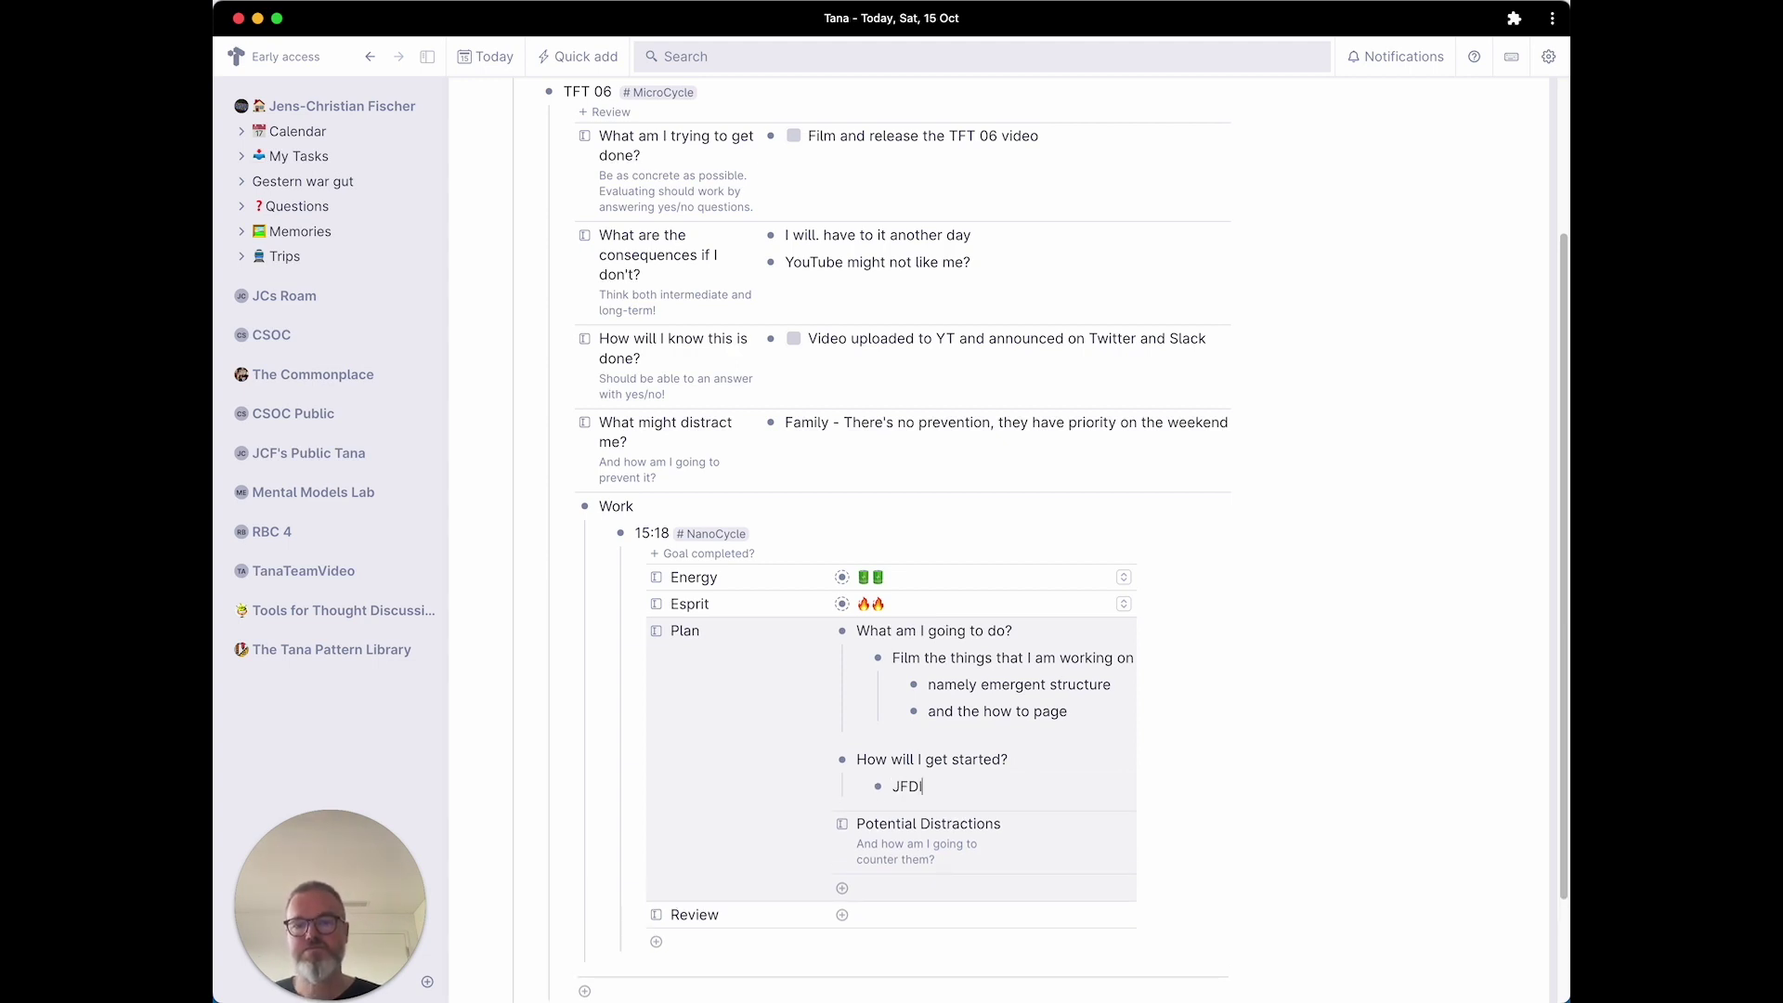
type("DI")
List the distractions Oven and Family.
left_click(1056, 822)
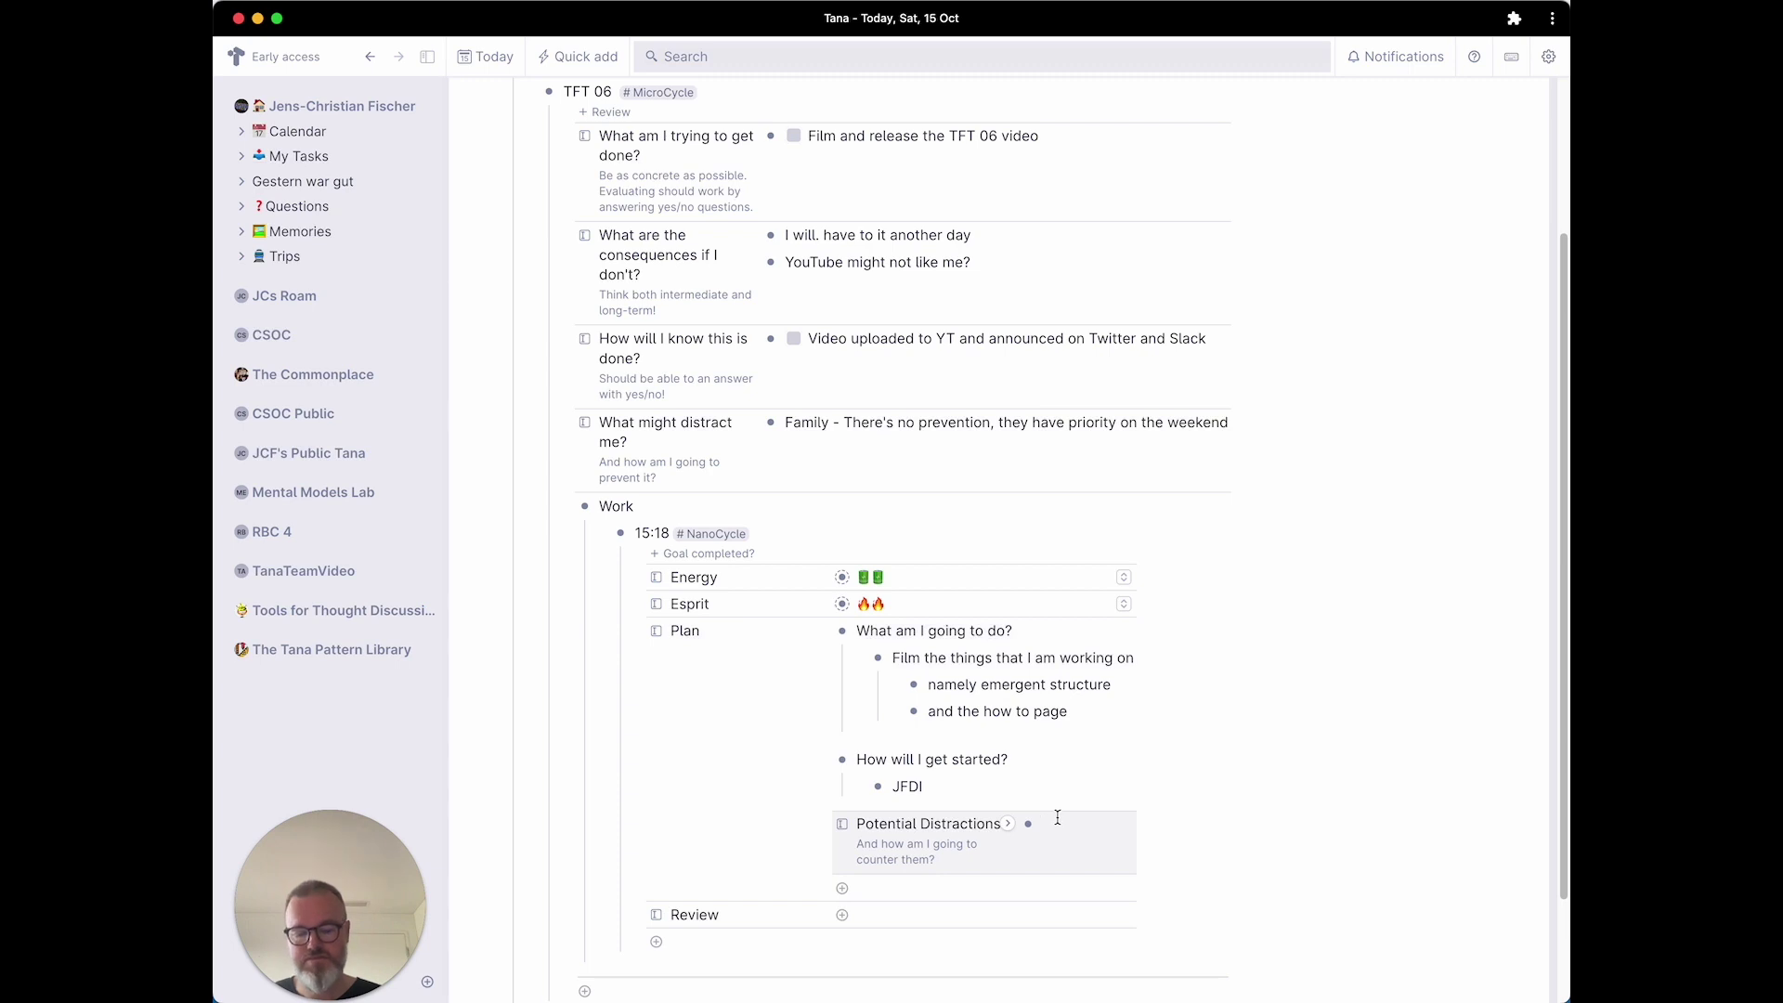
type("Ofen")
key("BackSpace")
key("BackSpace")
key("BackSpace")
key("BackSpace")
type("Oven")
key("Return")
type("Famil")
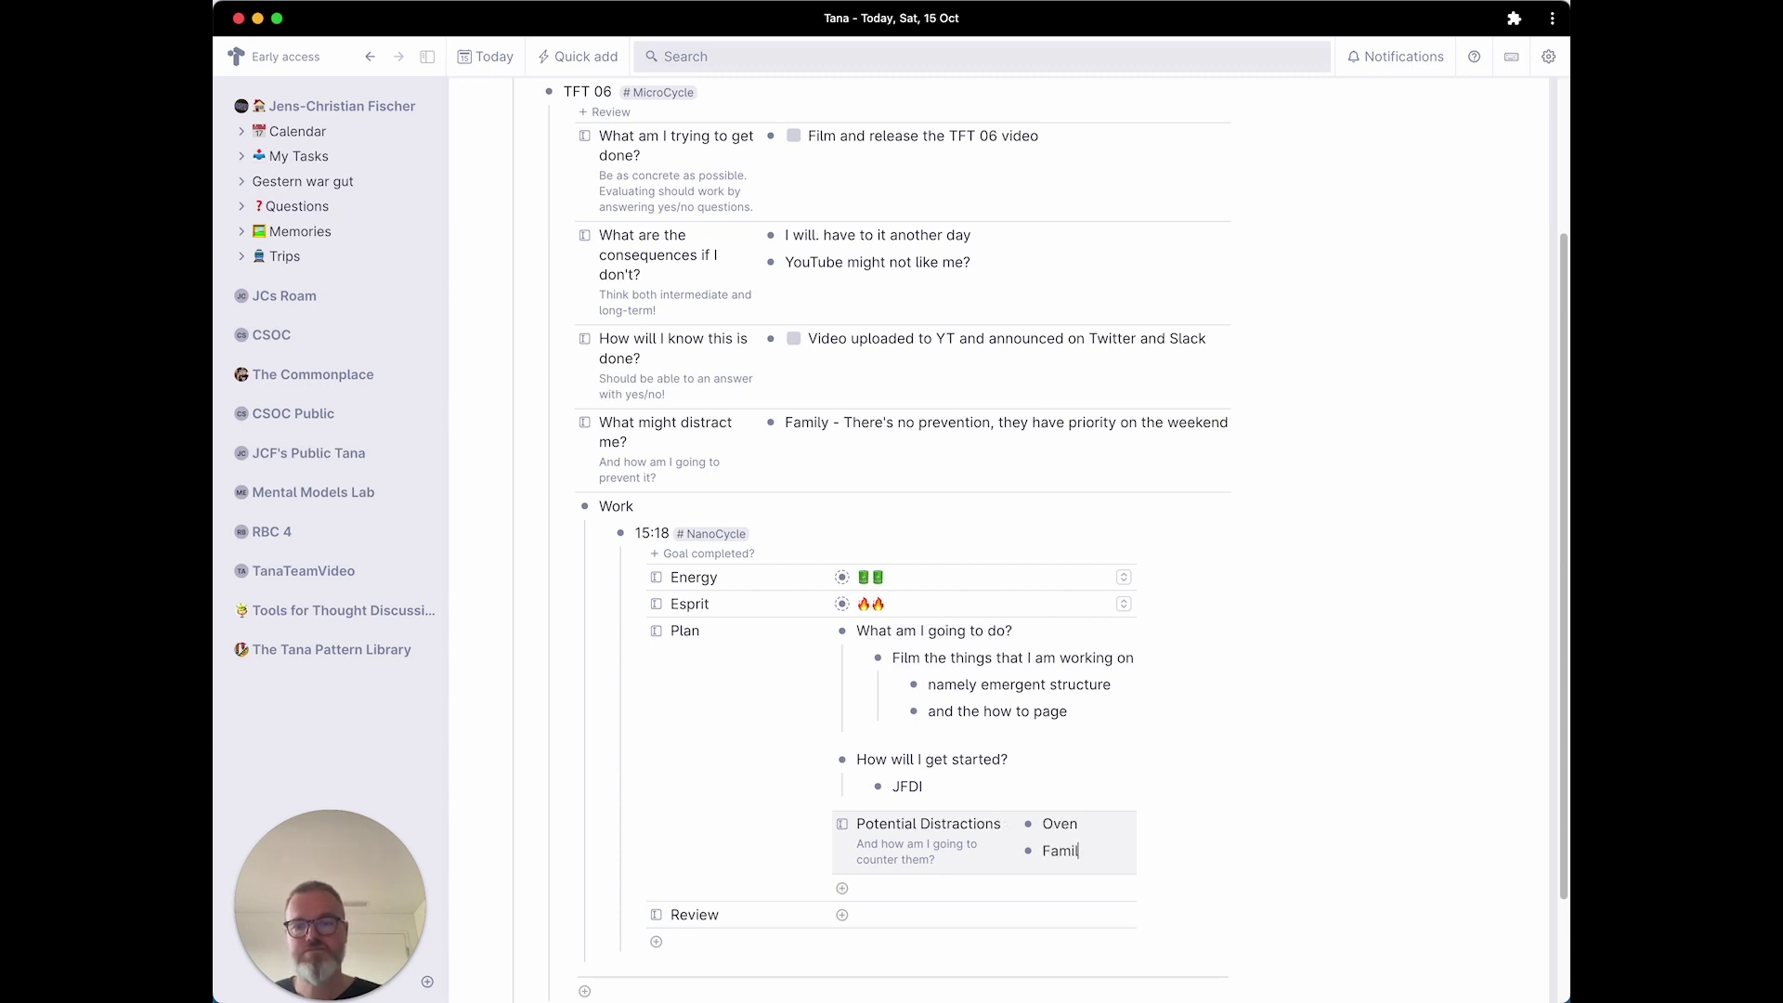
type("y")
scroll(778, 392, "down", 3)
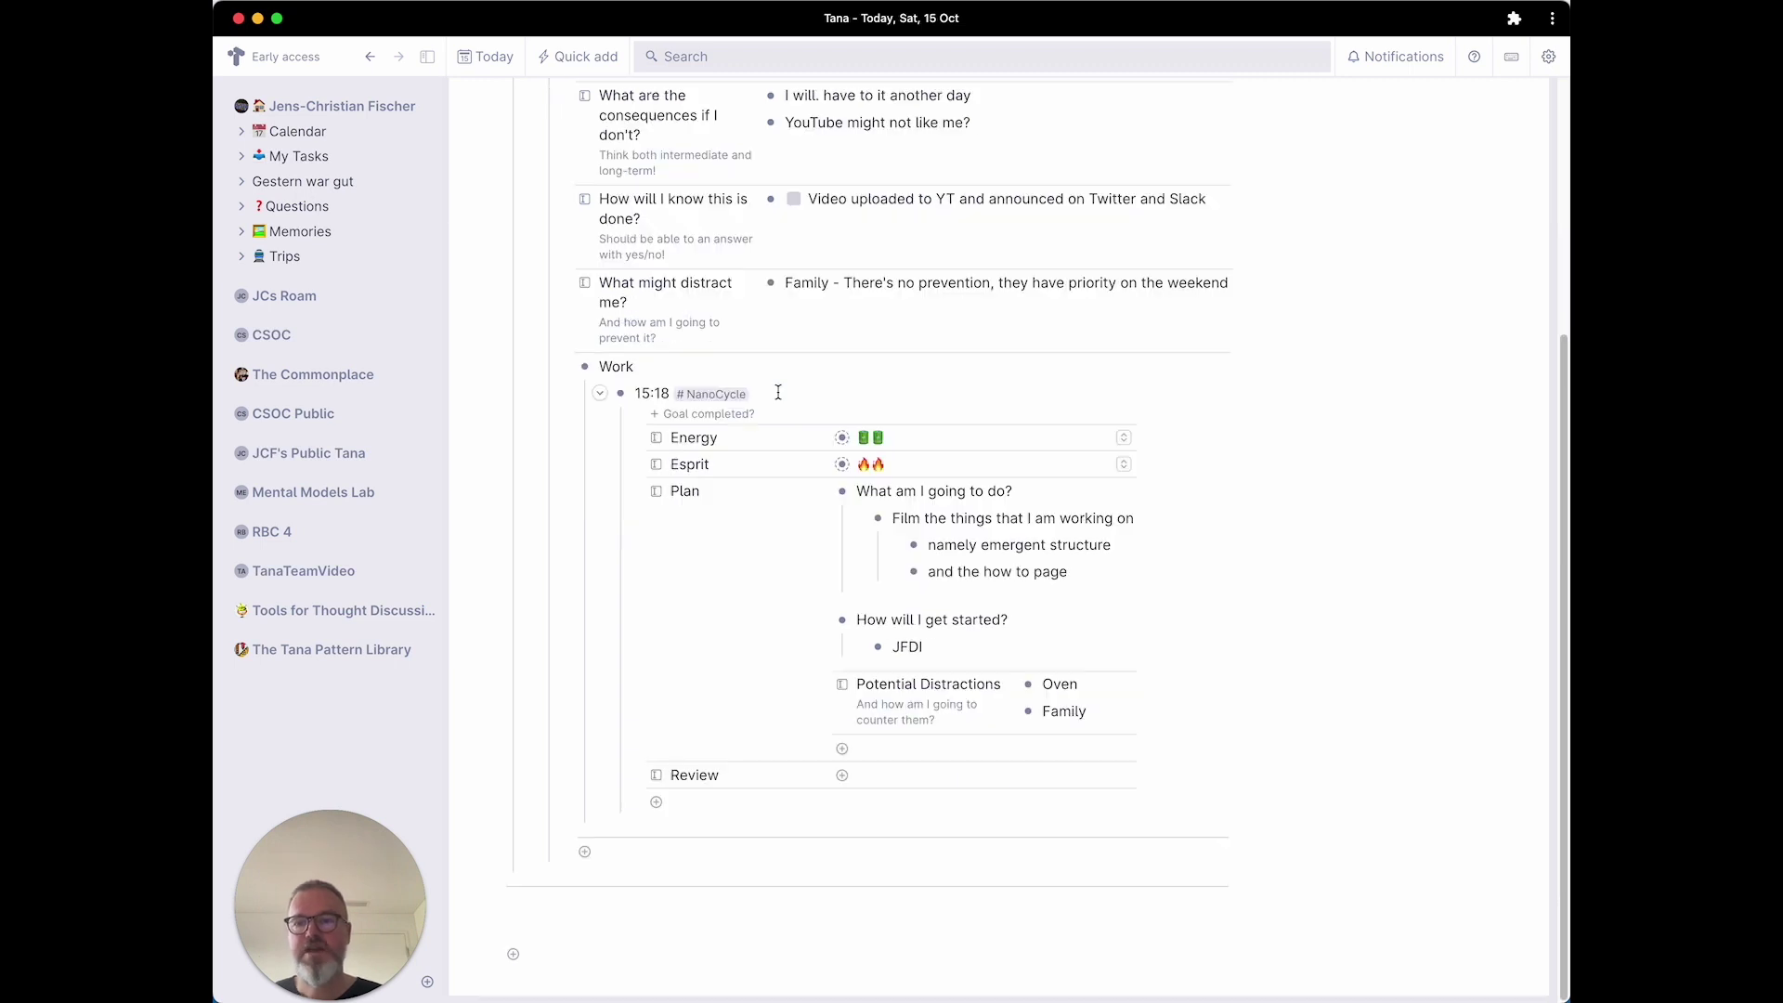
Tag the 15:18 cycle with the TanaTeamVideo work-log tag.
left_click(778, 392)
type("#work")
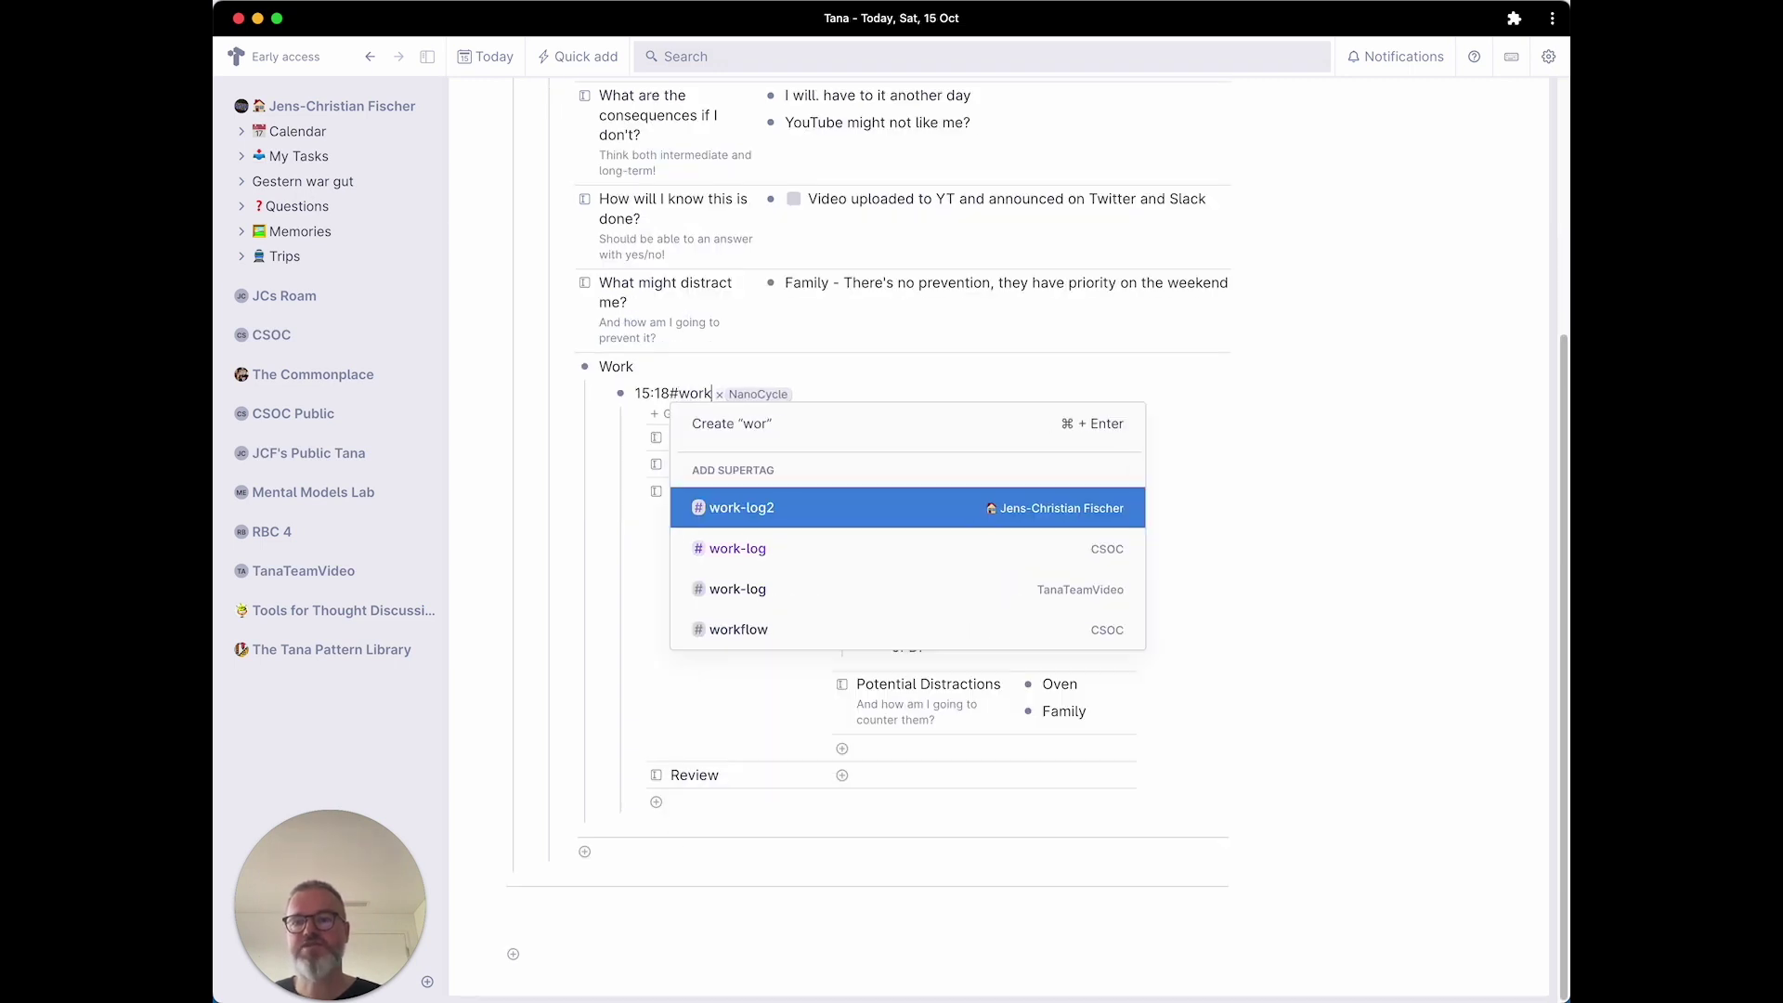
key("Down")
key("Down")
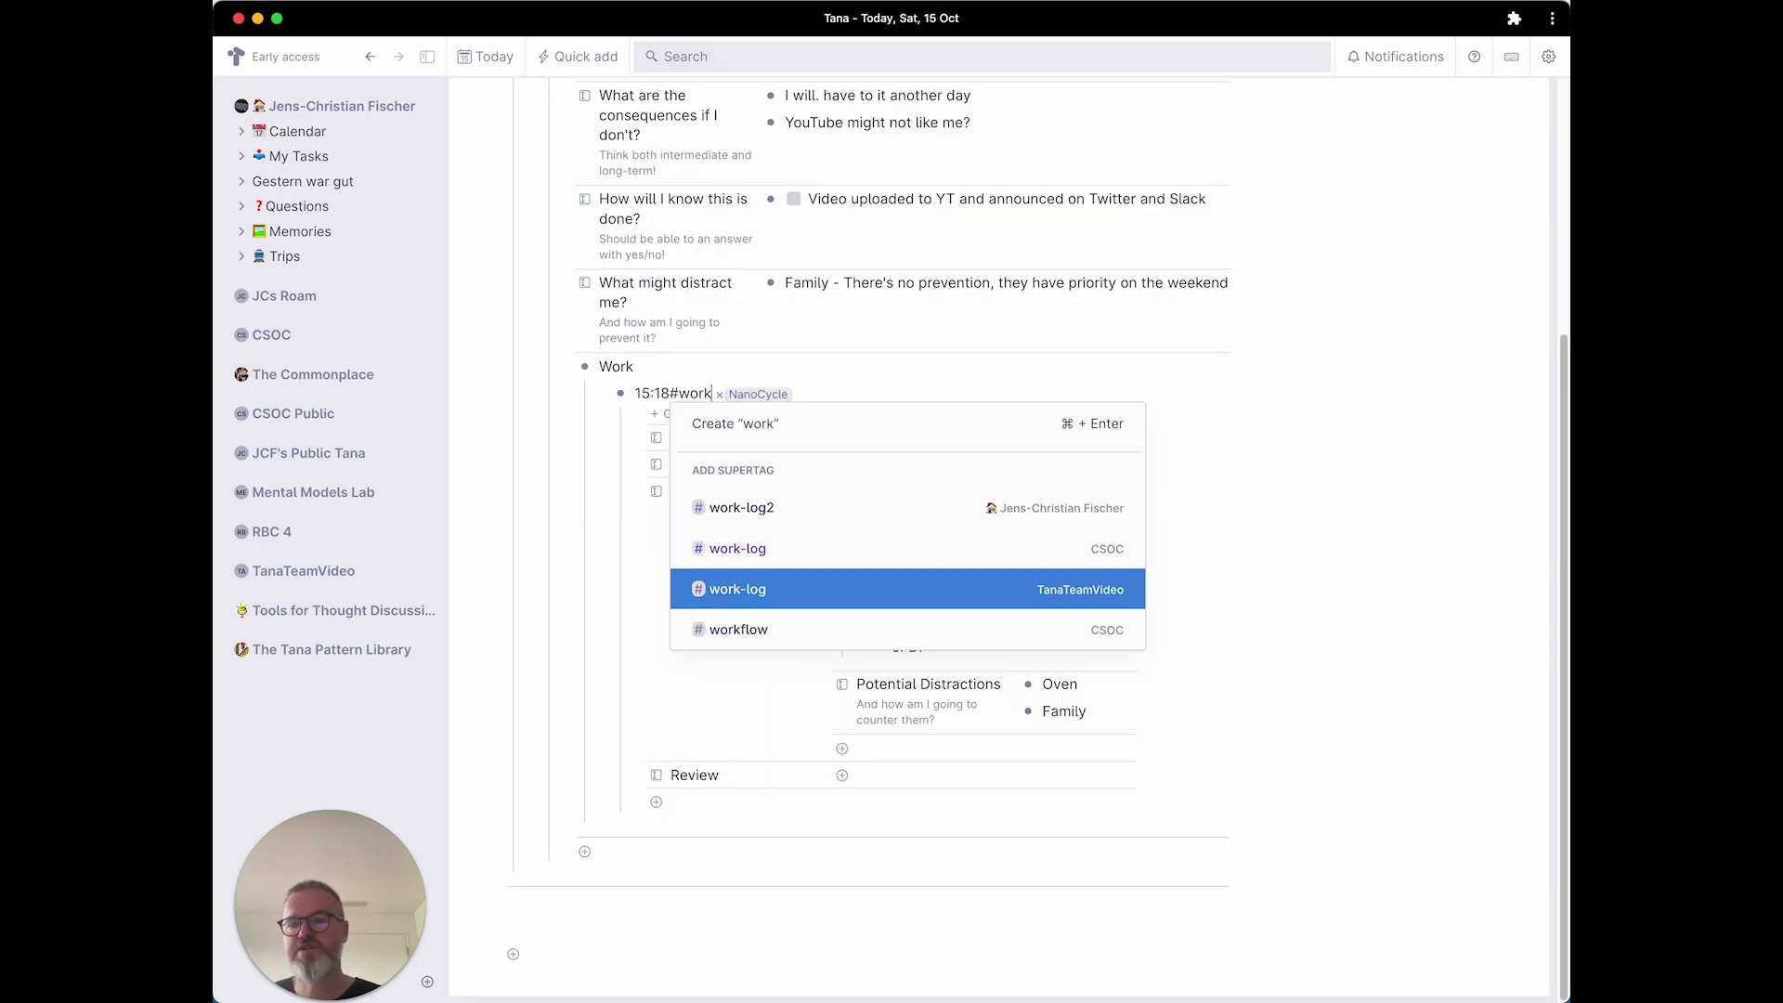
key("Return")
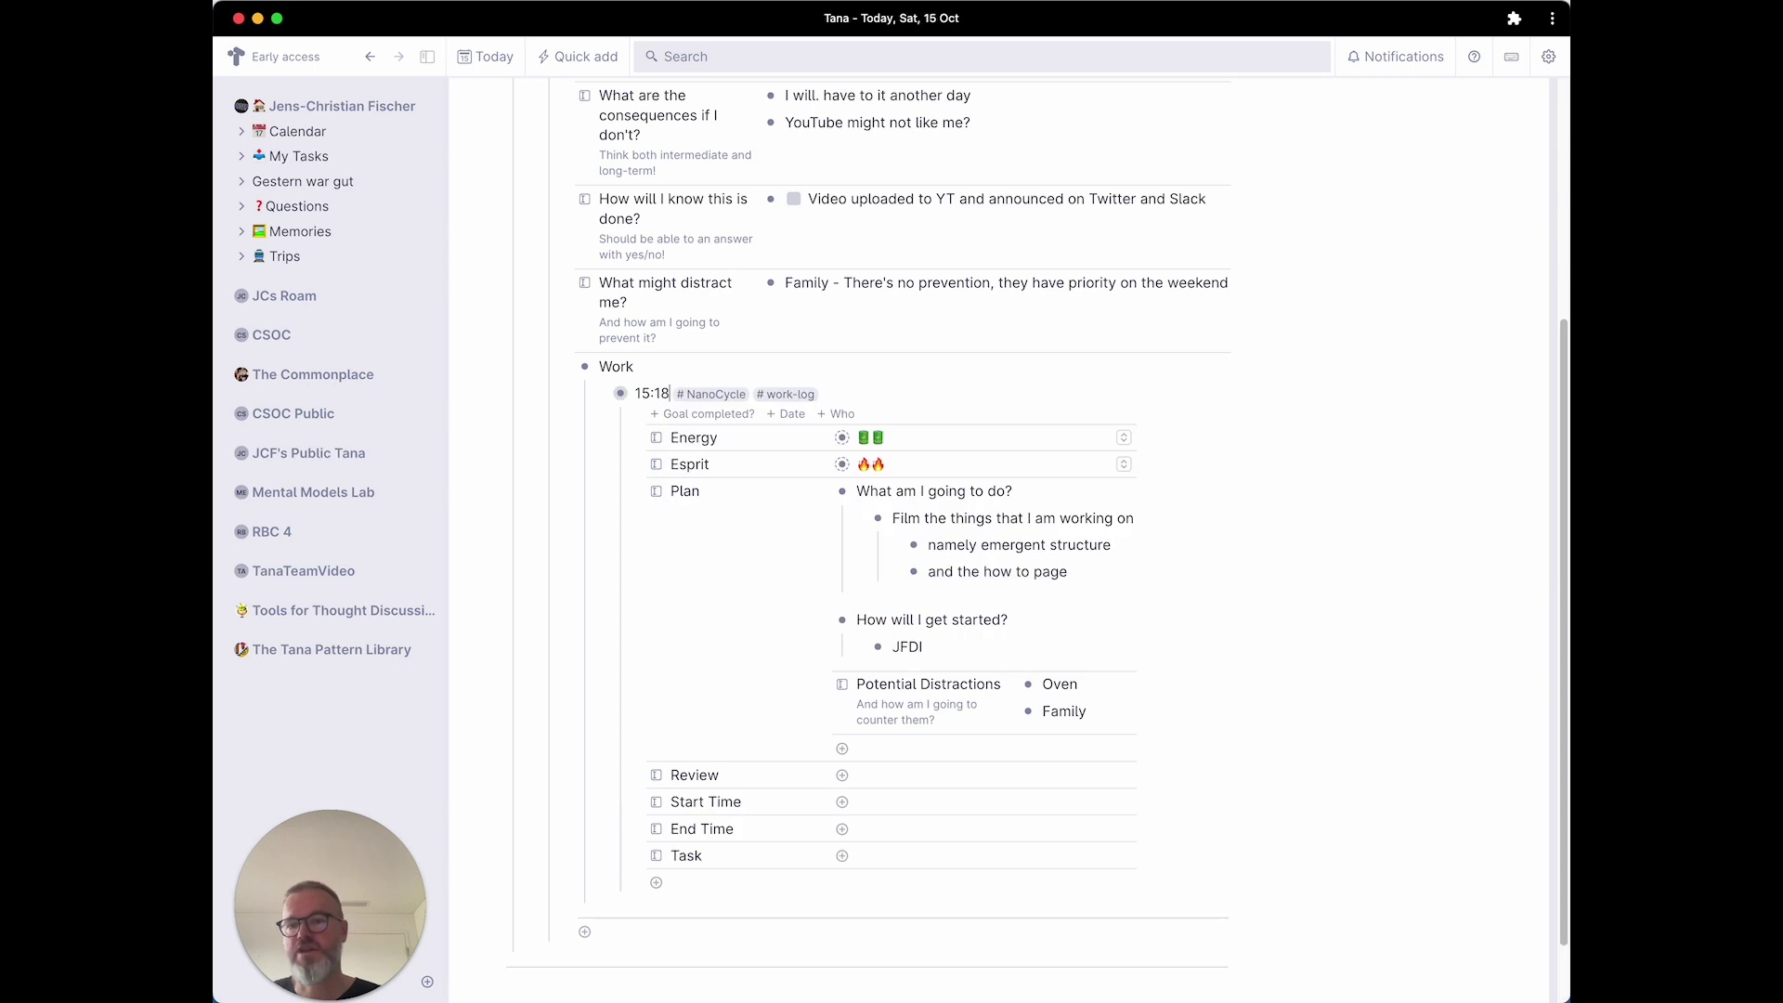
Set Start Time to the current time, 15:19.
left_click(877, 801)
key("super+k")
type("ri")
key("BackSpace")
key("BackSpace")
type("time")
key("Return")
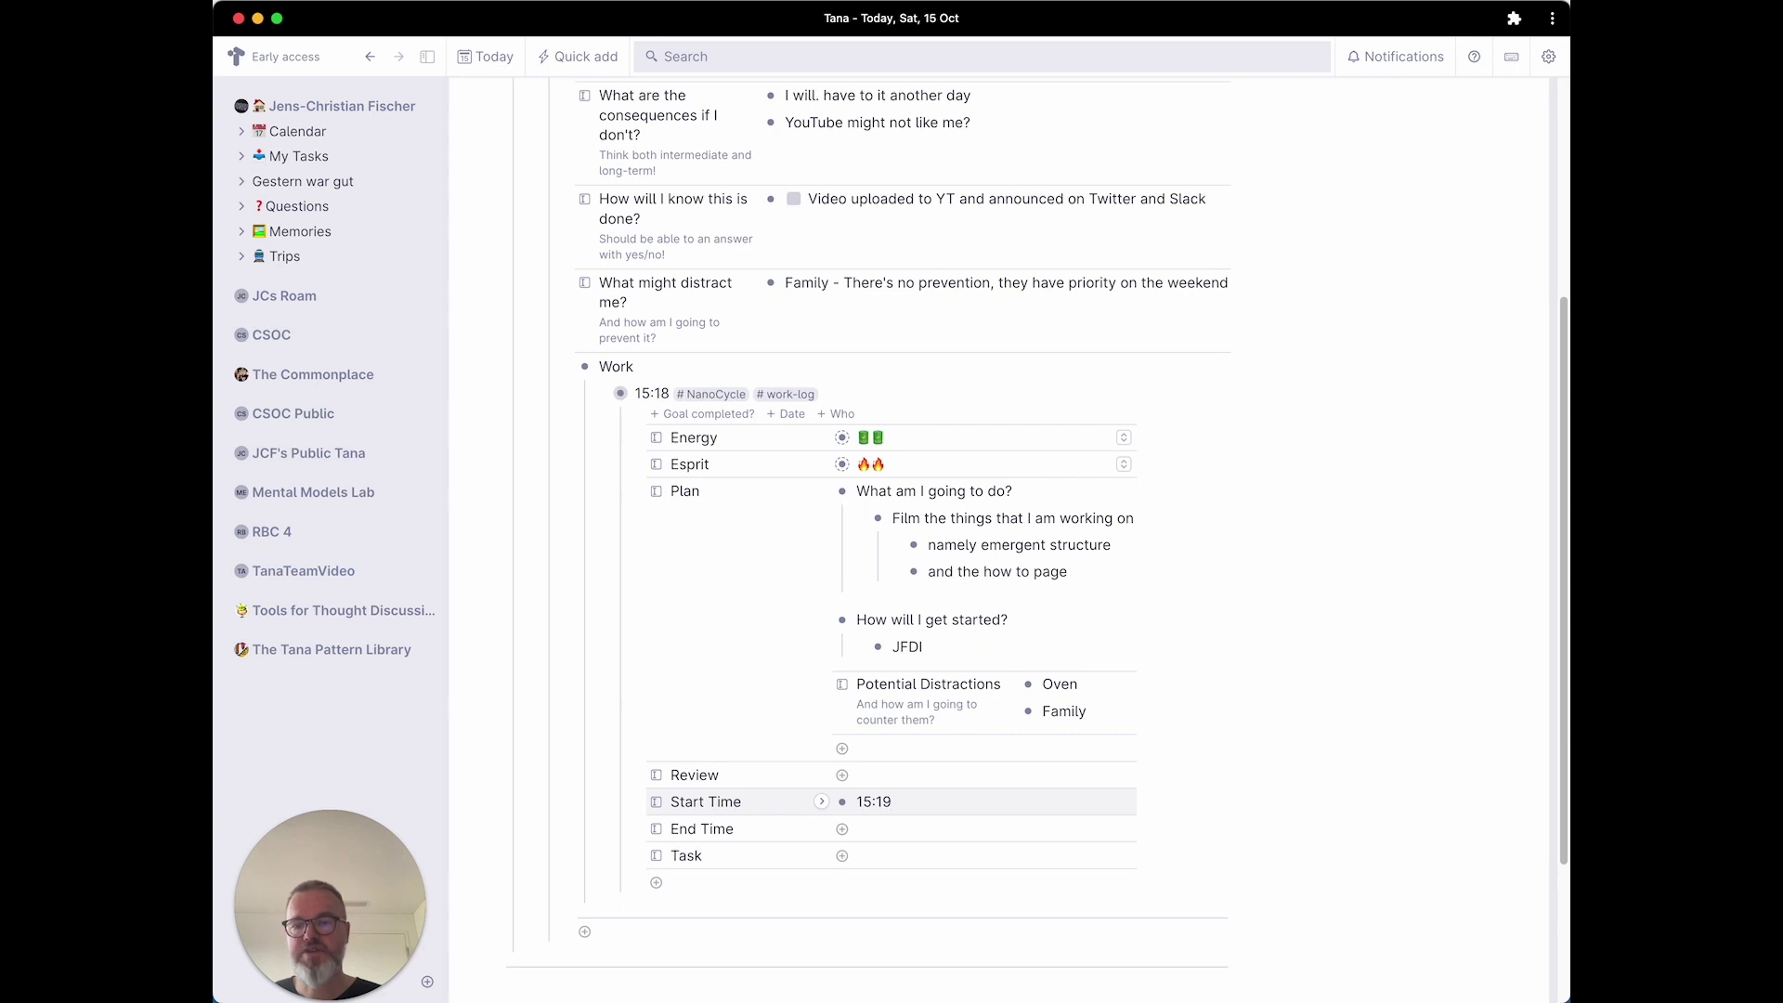
Link 'TFT 06: Team Meeting (Sync / Governance)' as the Task.
key("Down")
key("Down")
type("tf")
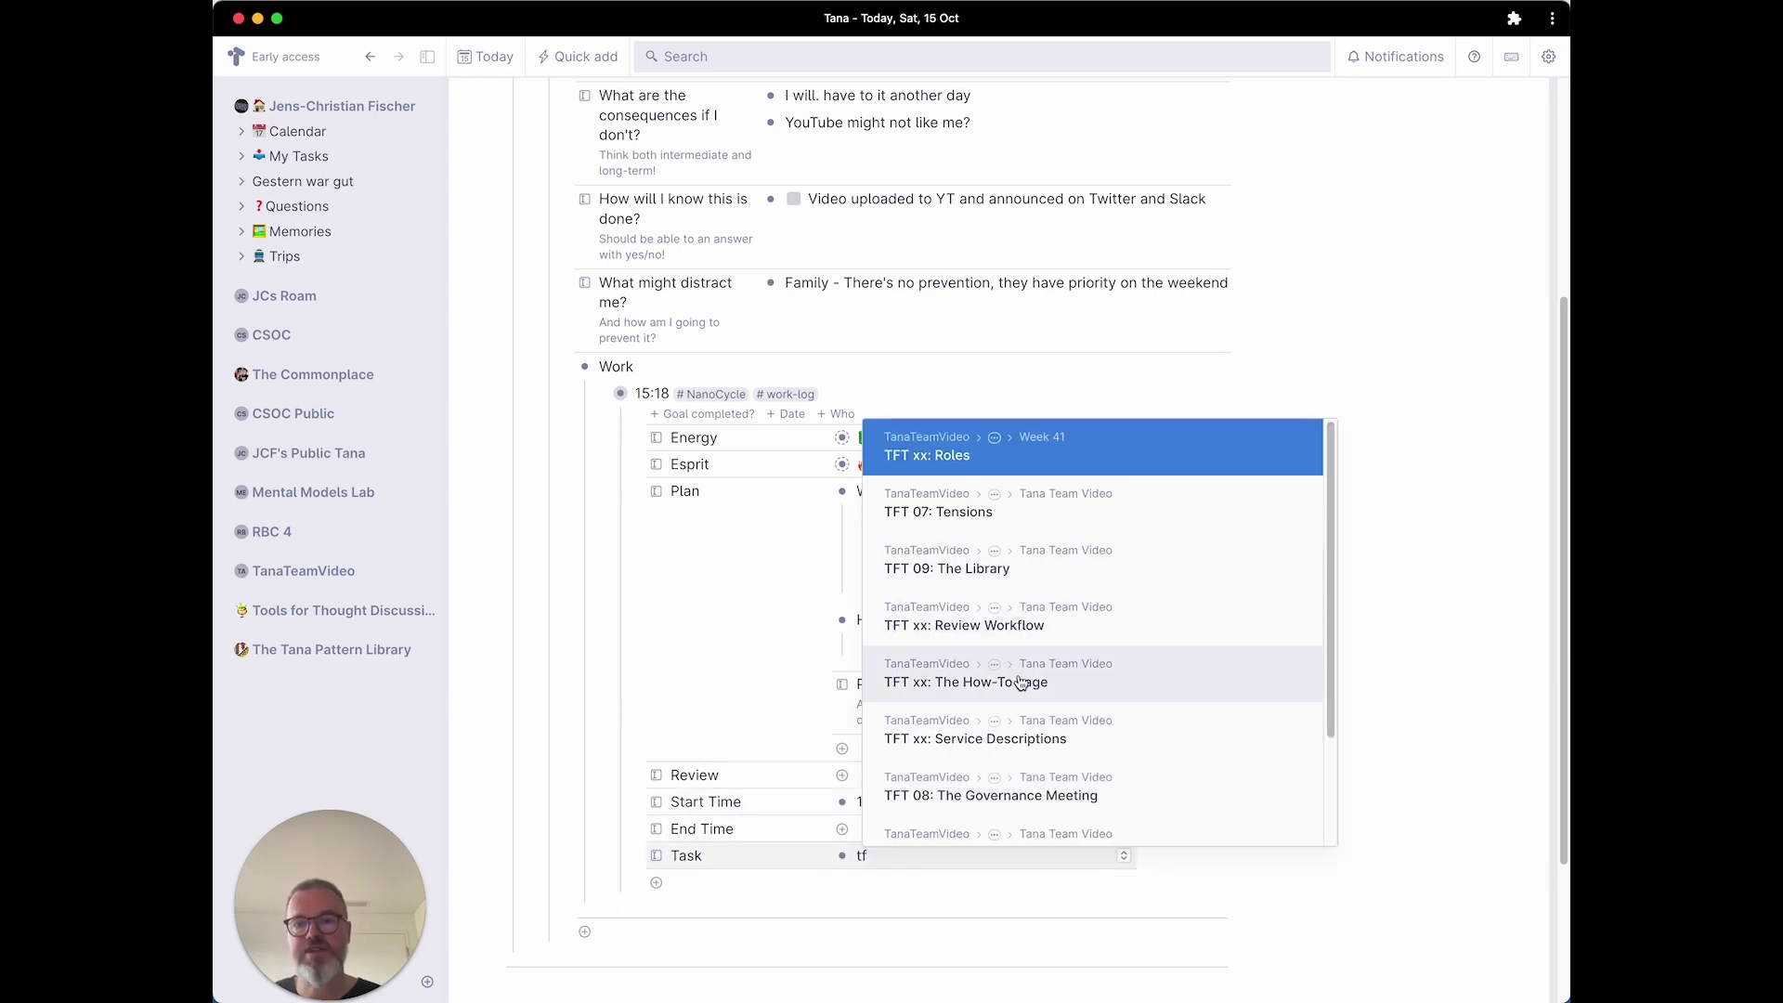
scroll(1014, 733, "down", 3)
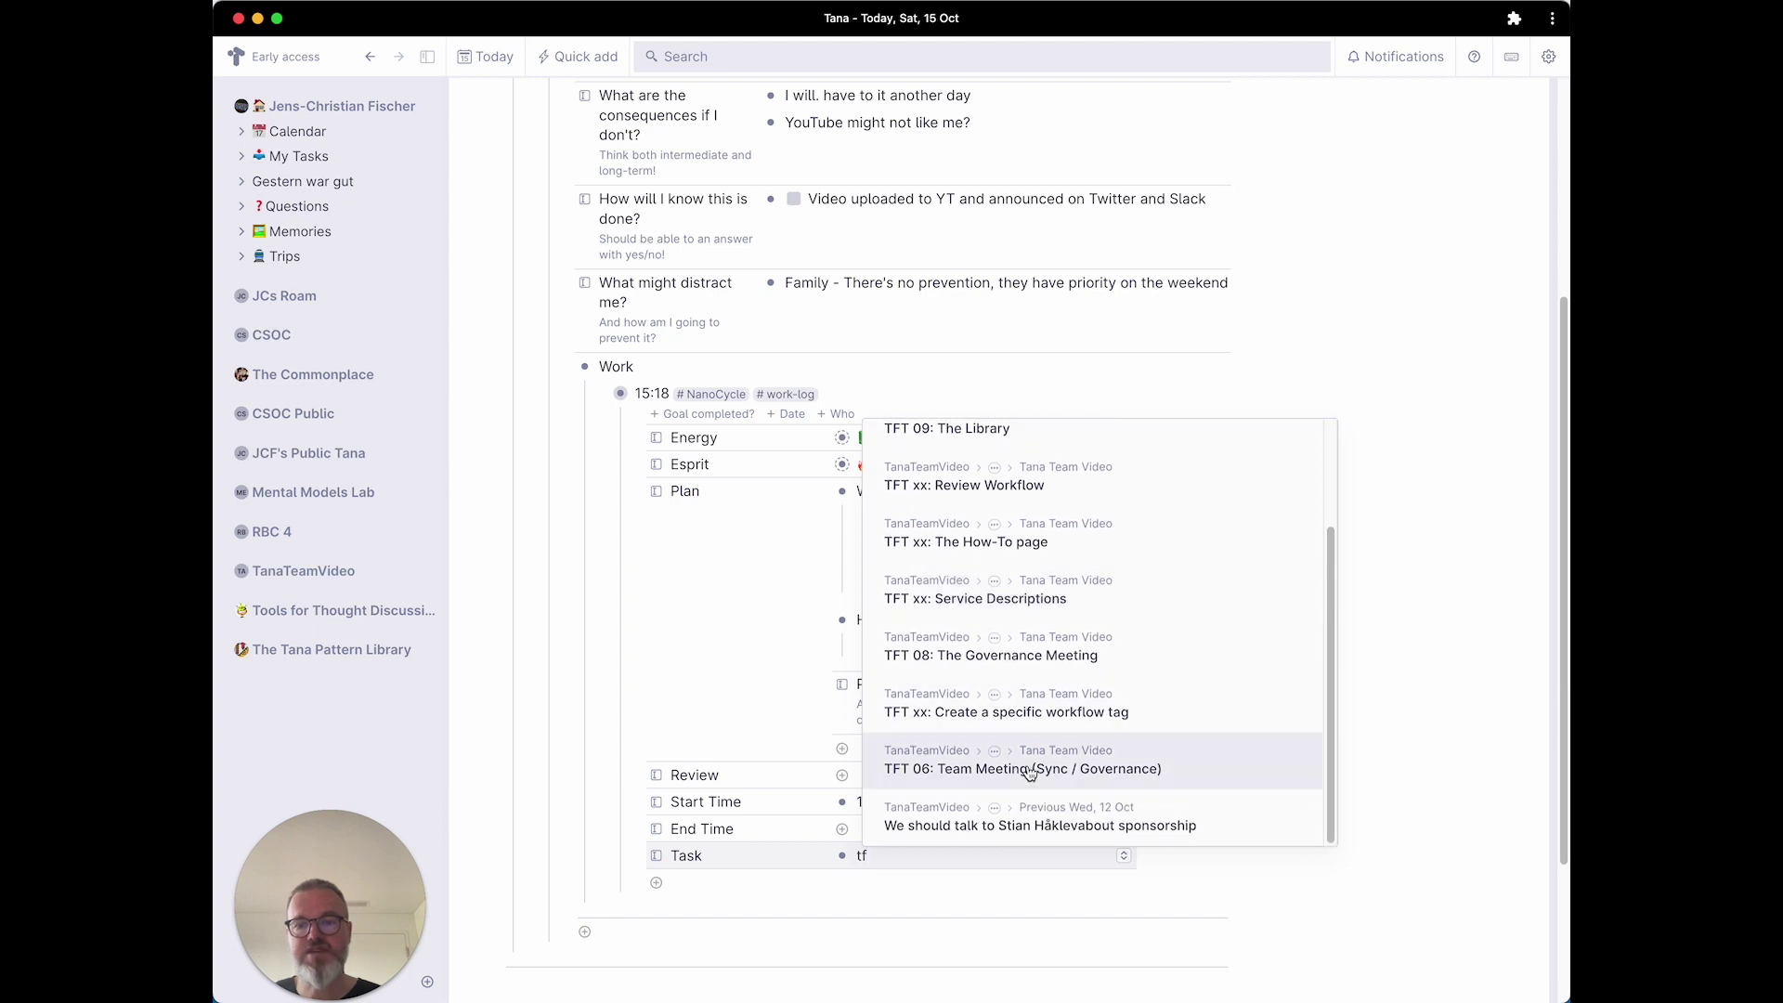
left_click(1026, 767)
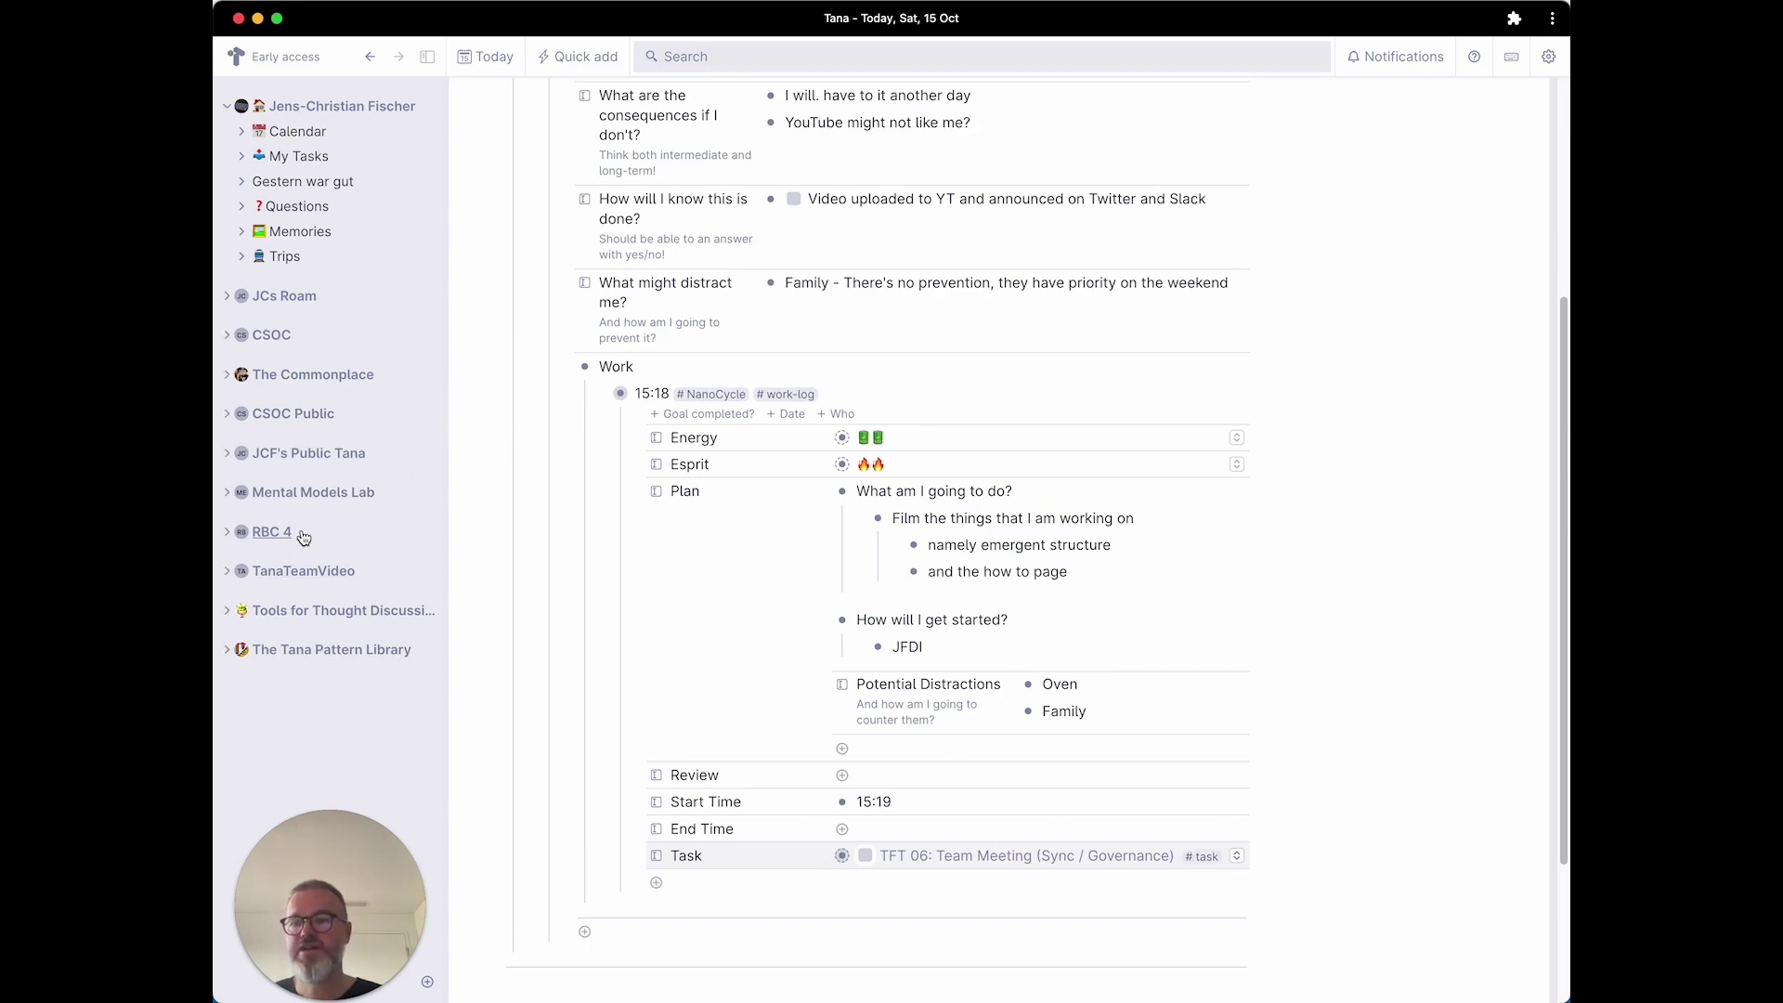
Open the Tana Team Video Series project and renumber the Team Meeting task to xx.
left_click(295, 573)
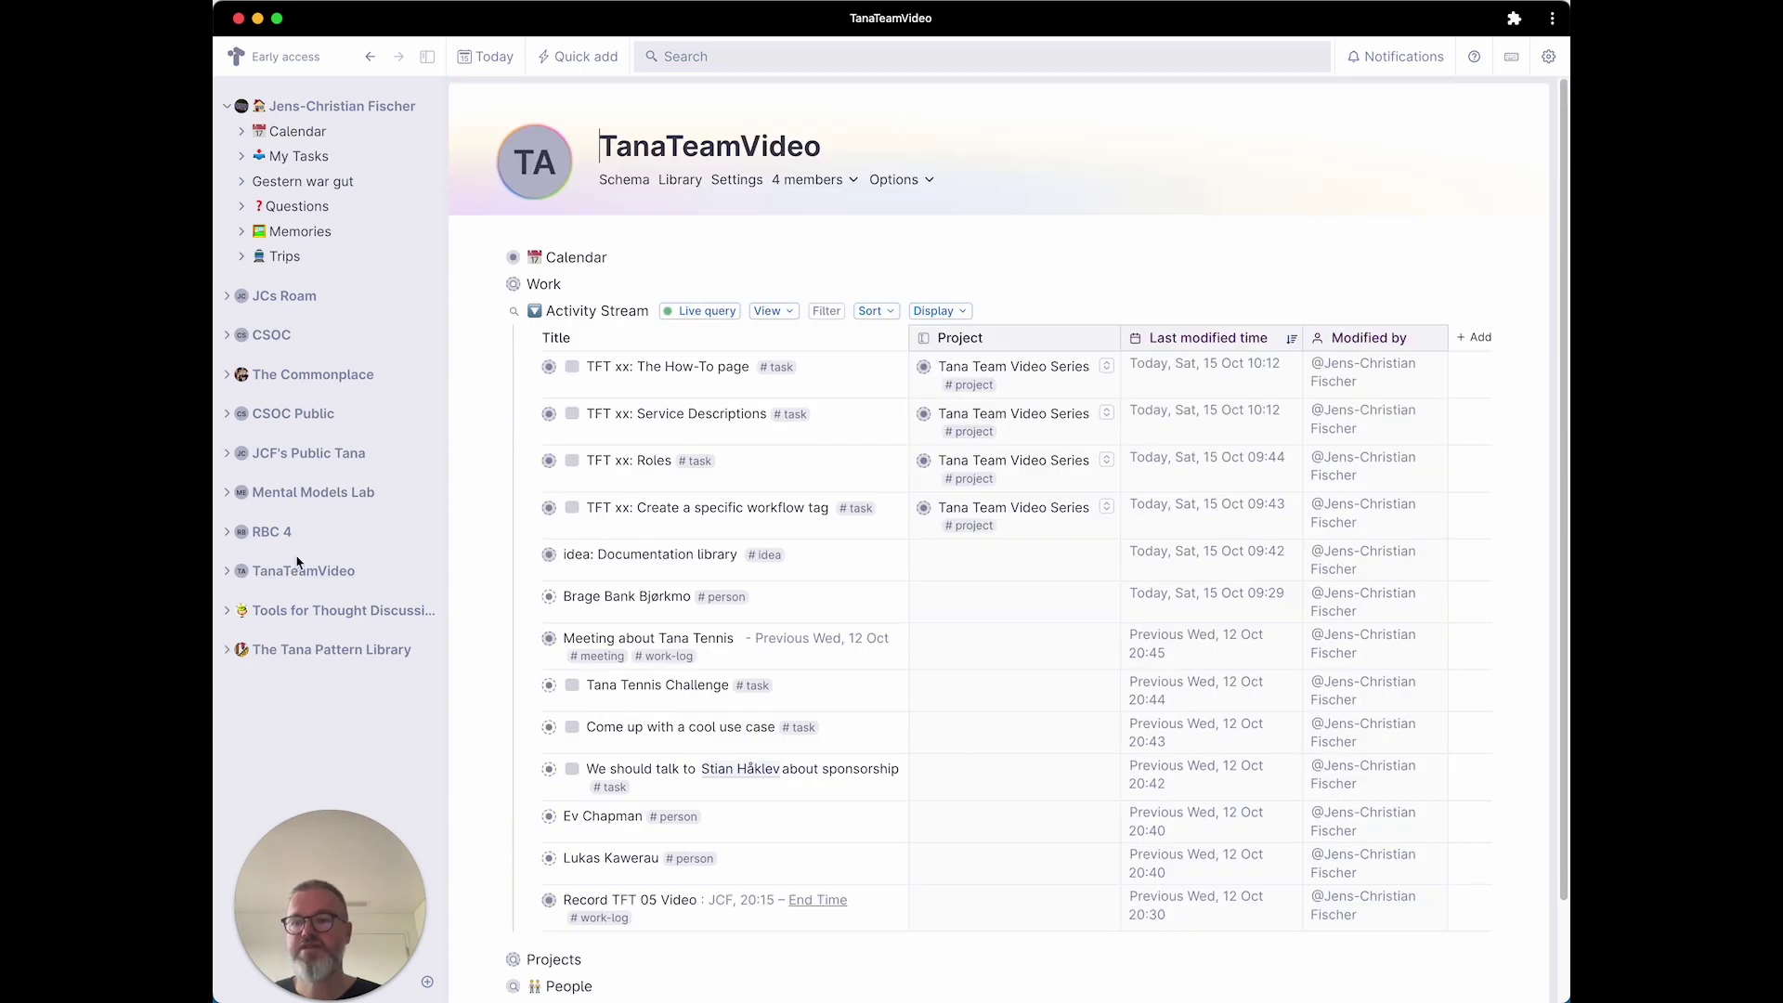
left_click(229, 571)
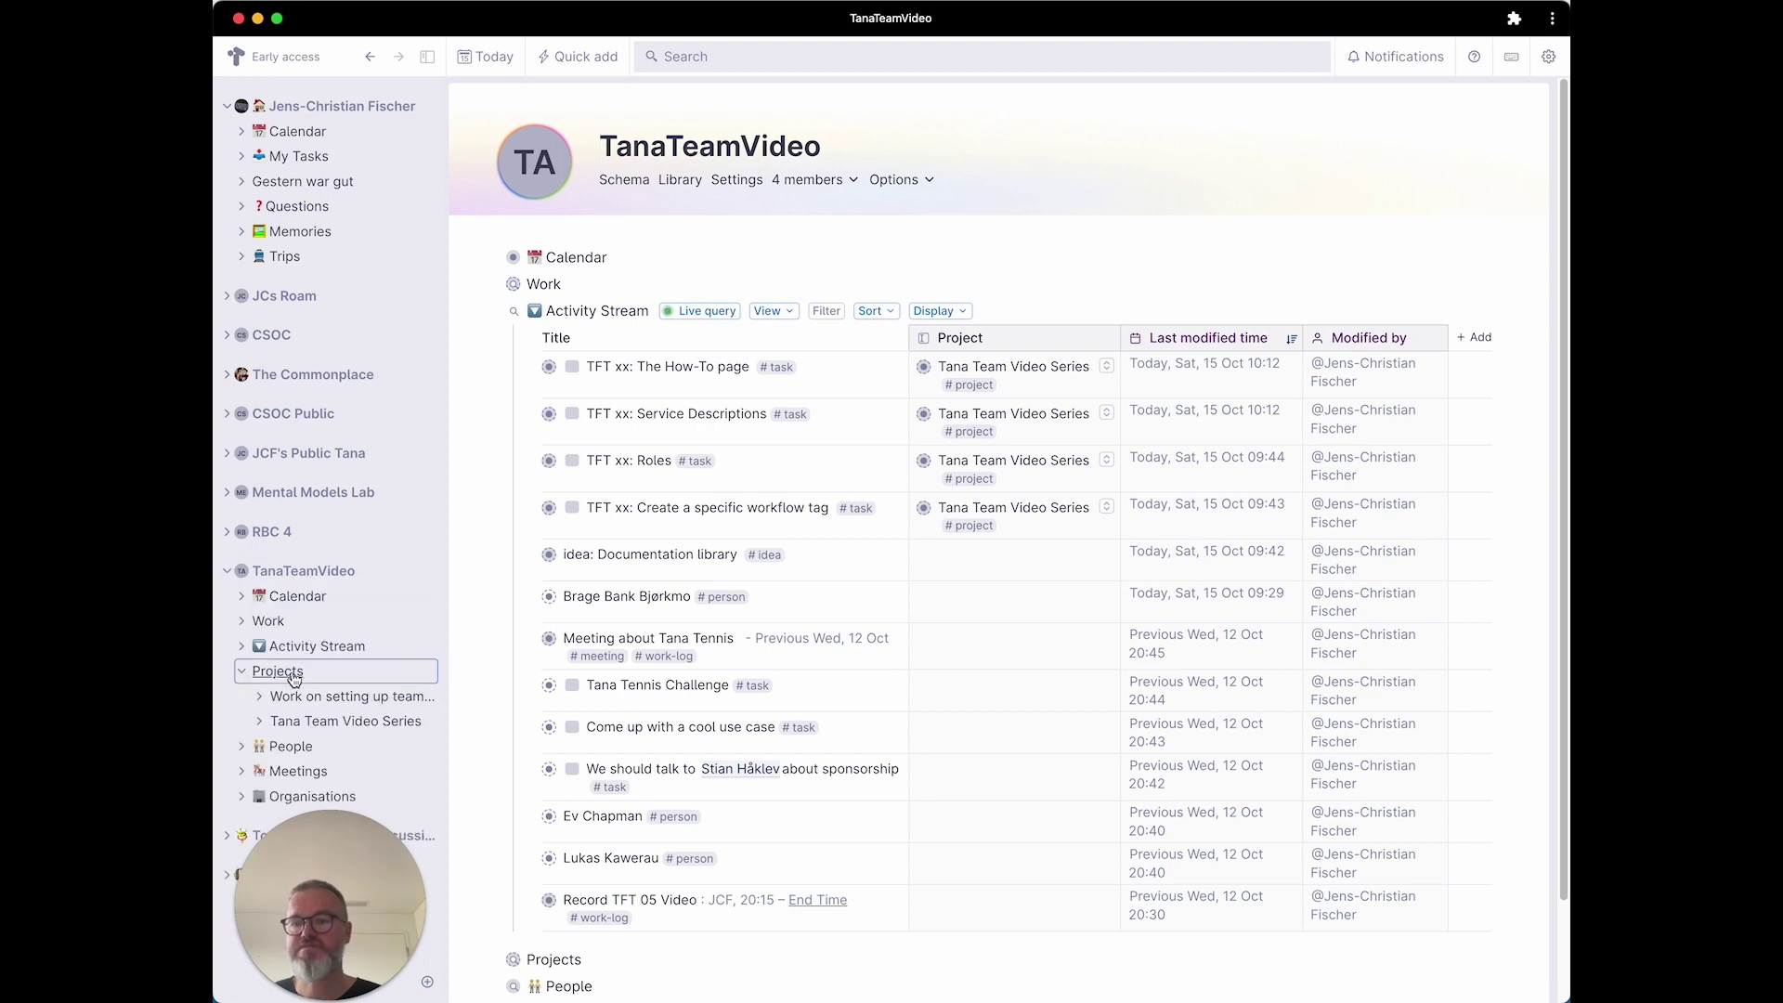
left_click(344, 721)
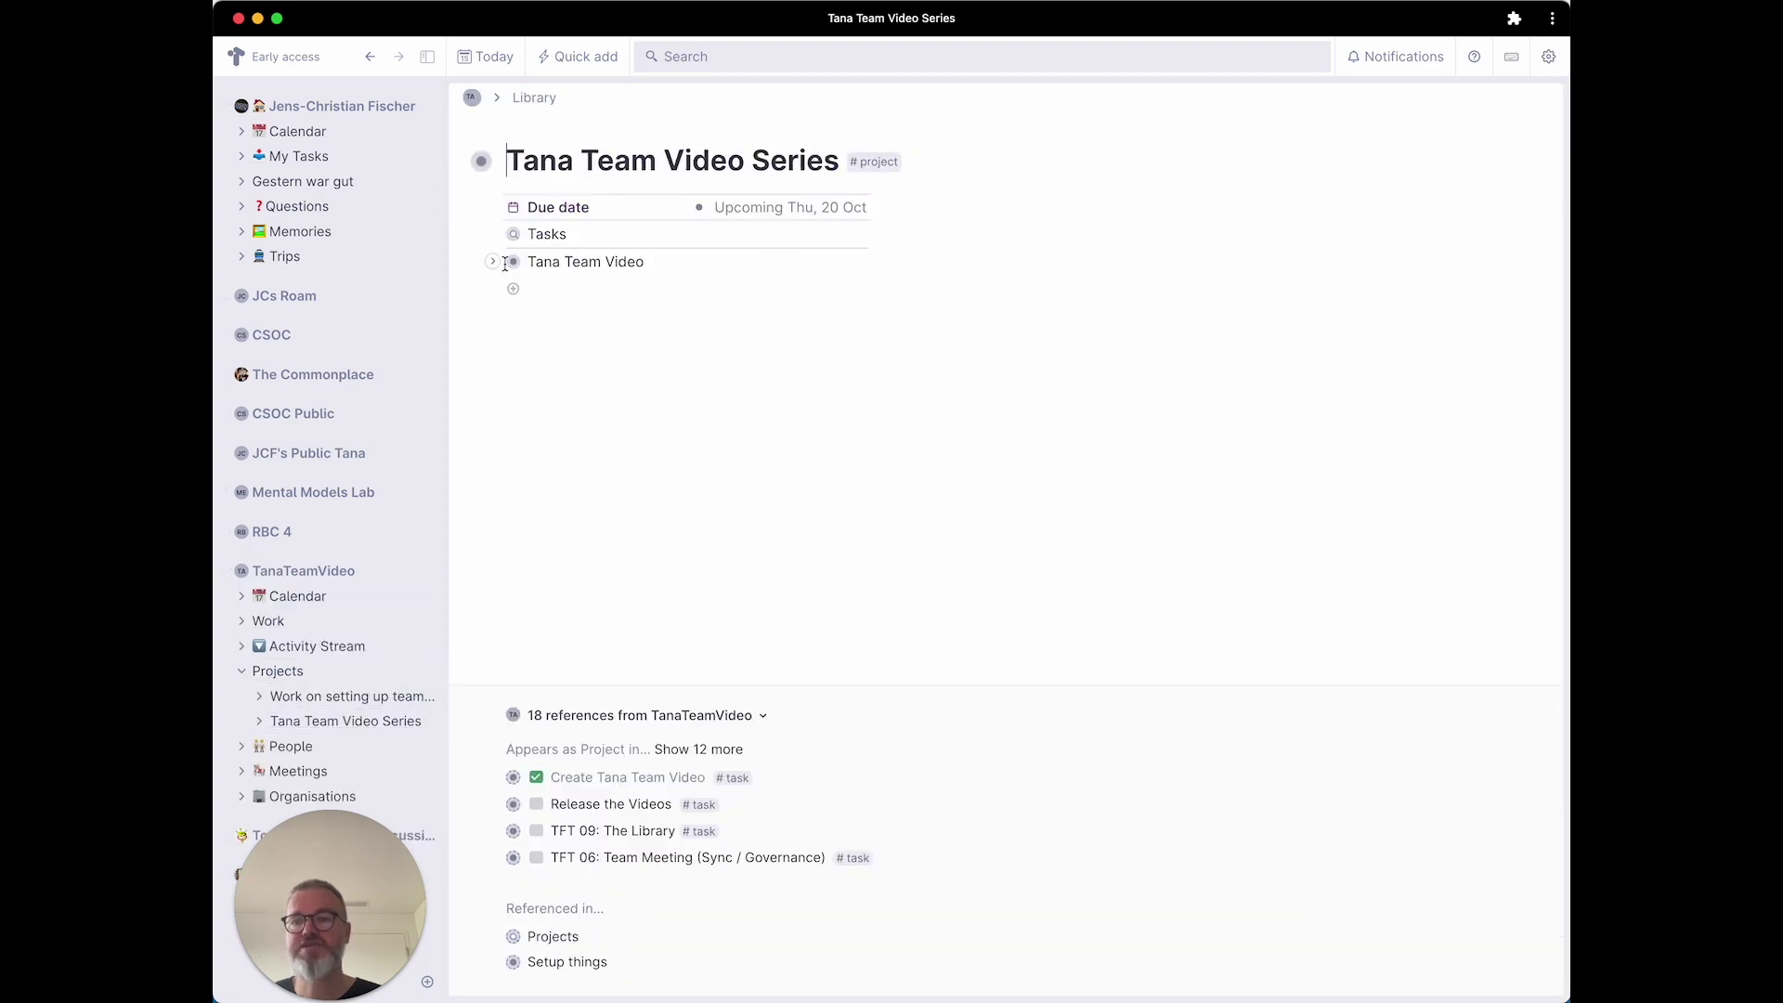
left_click(492, 262)
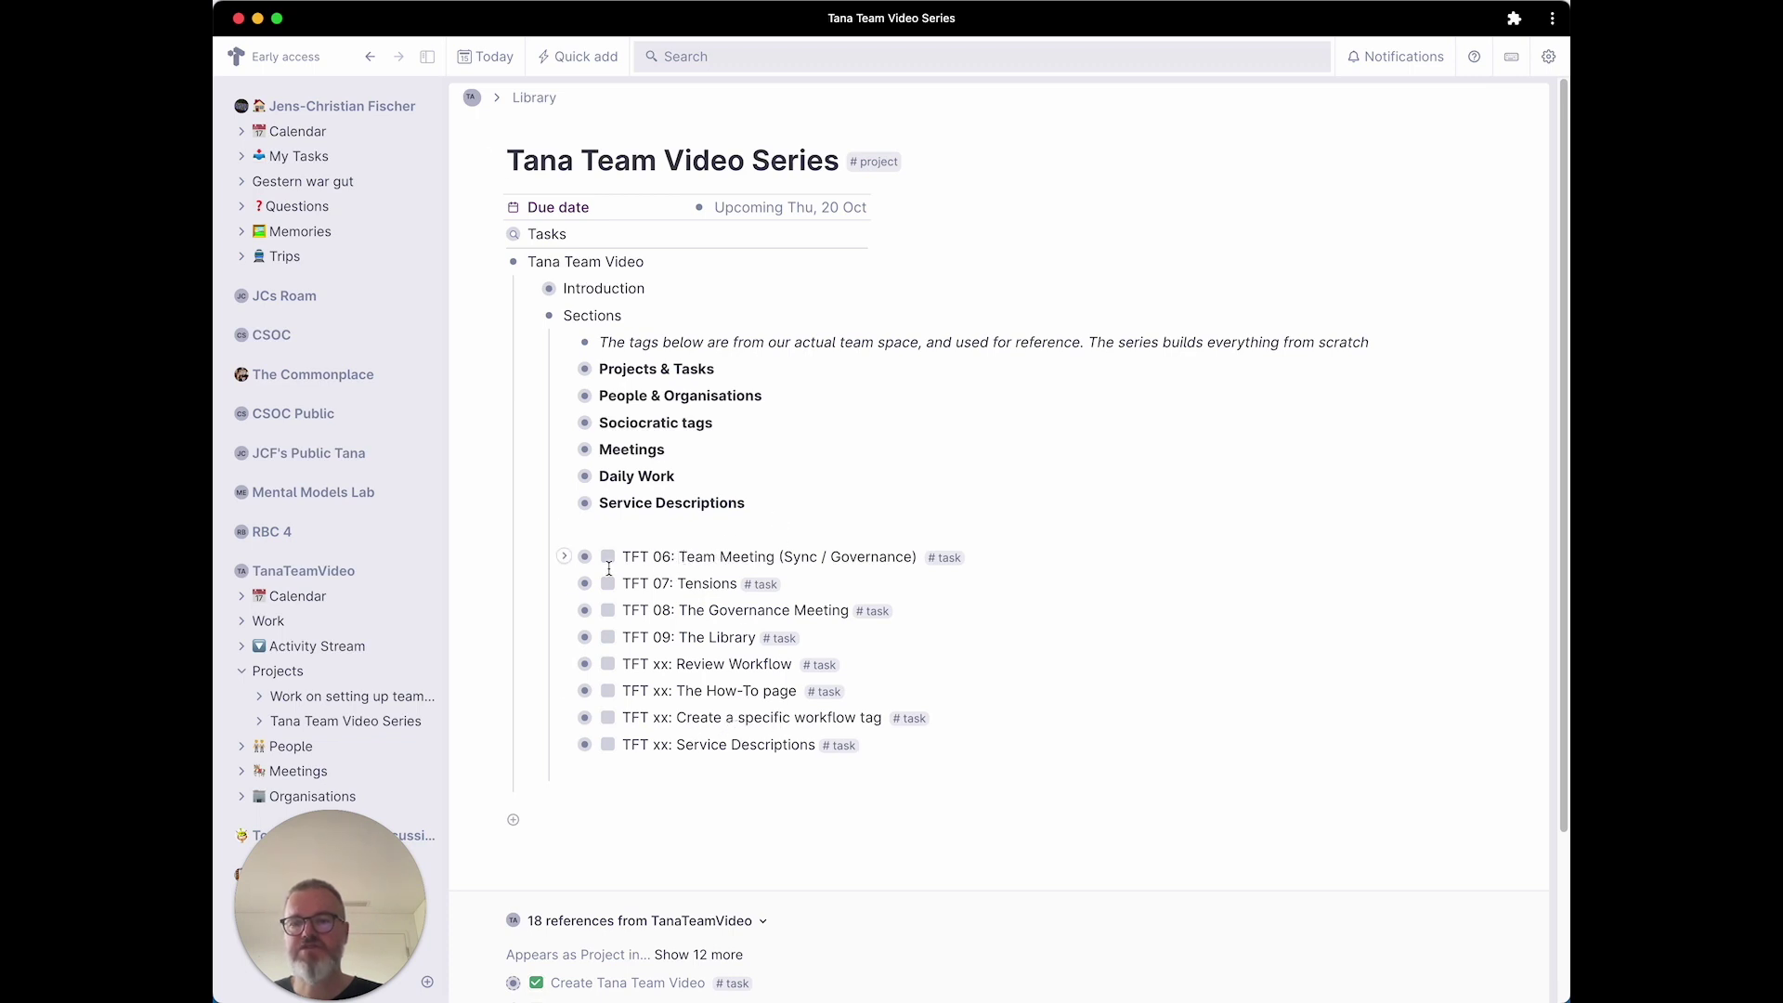
double_click(660, 557)
type("xx")
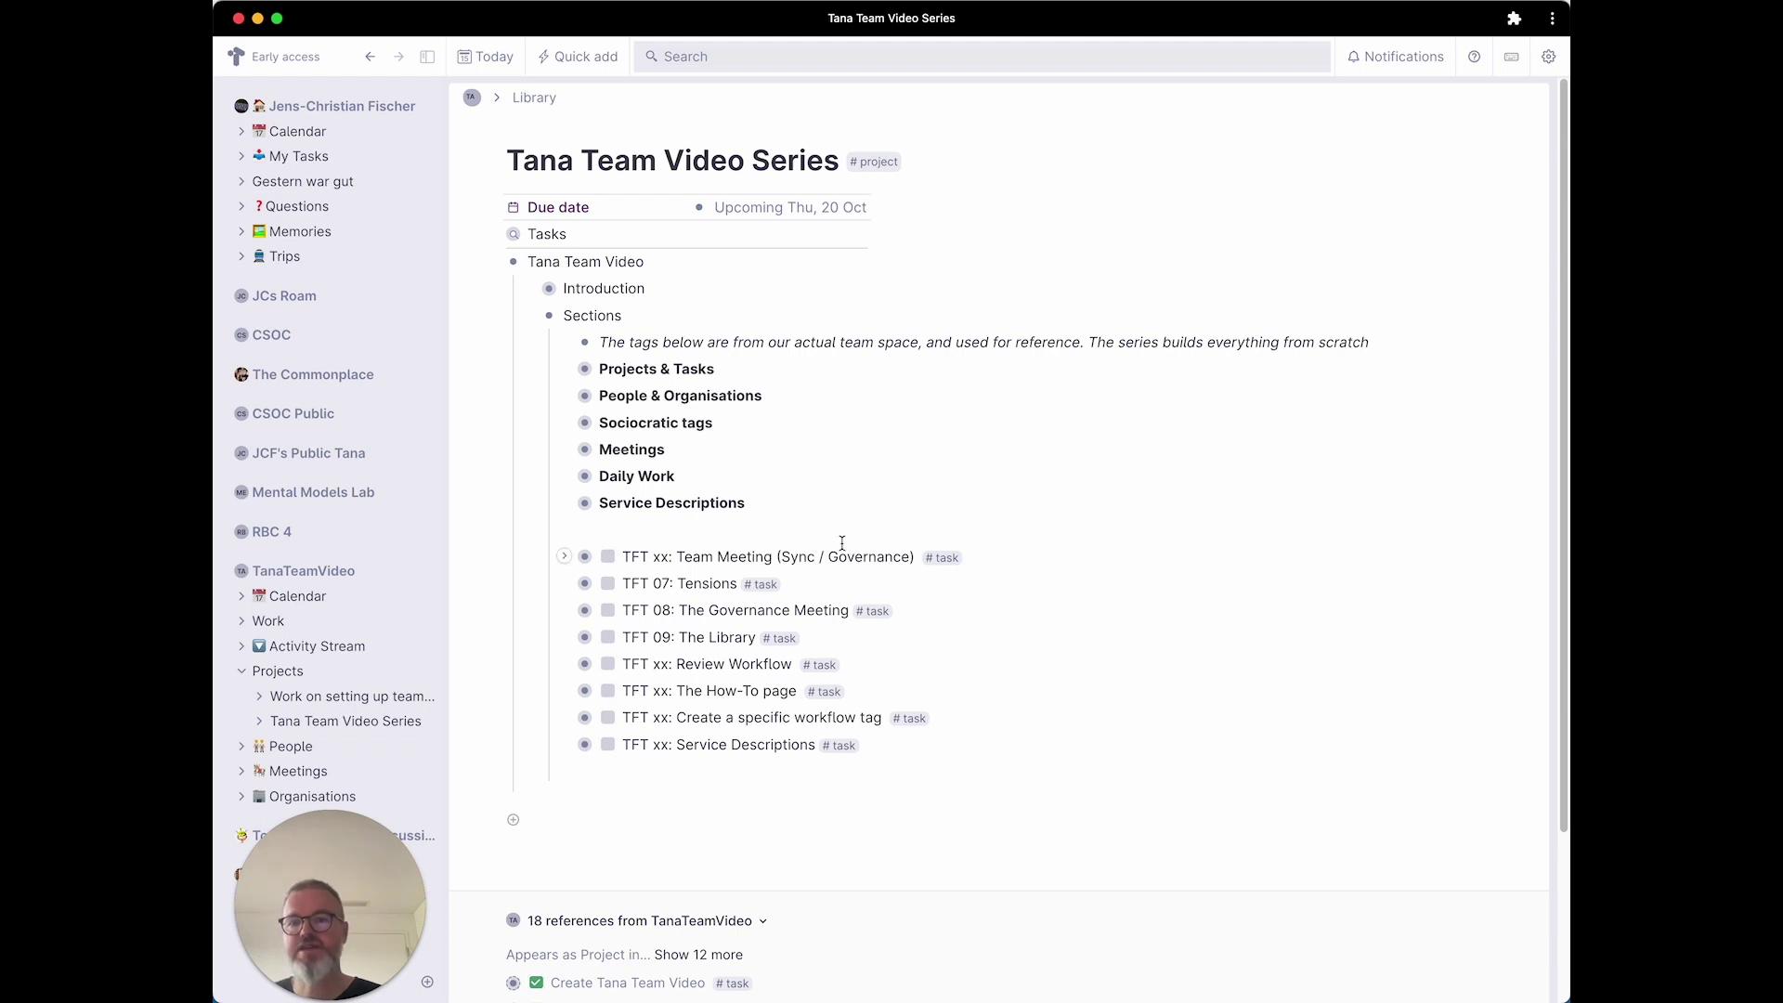
Move the How-To task to the top and rename it 'TFT 06: The How-To page / Emergent structures'.
left_click(785, 534)
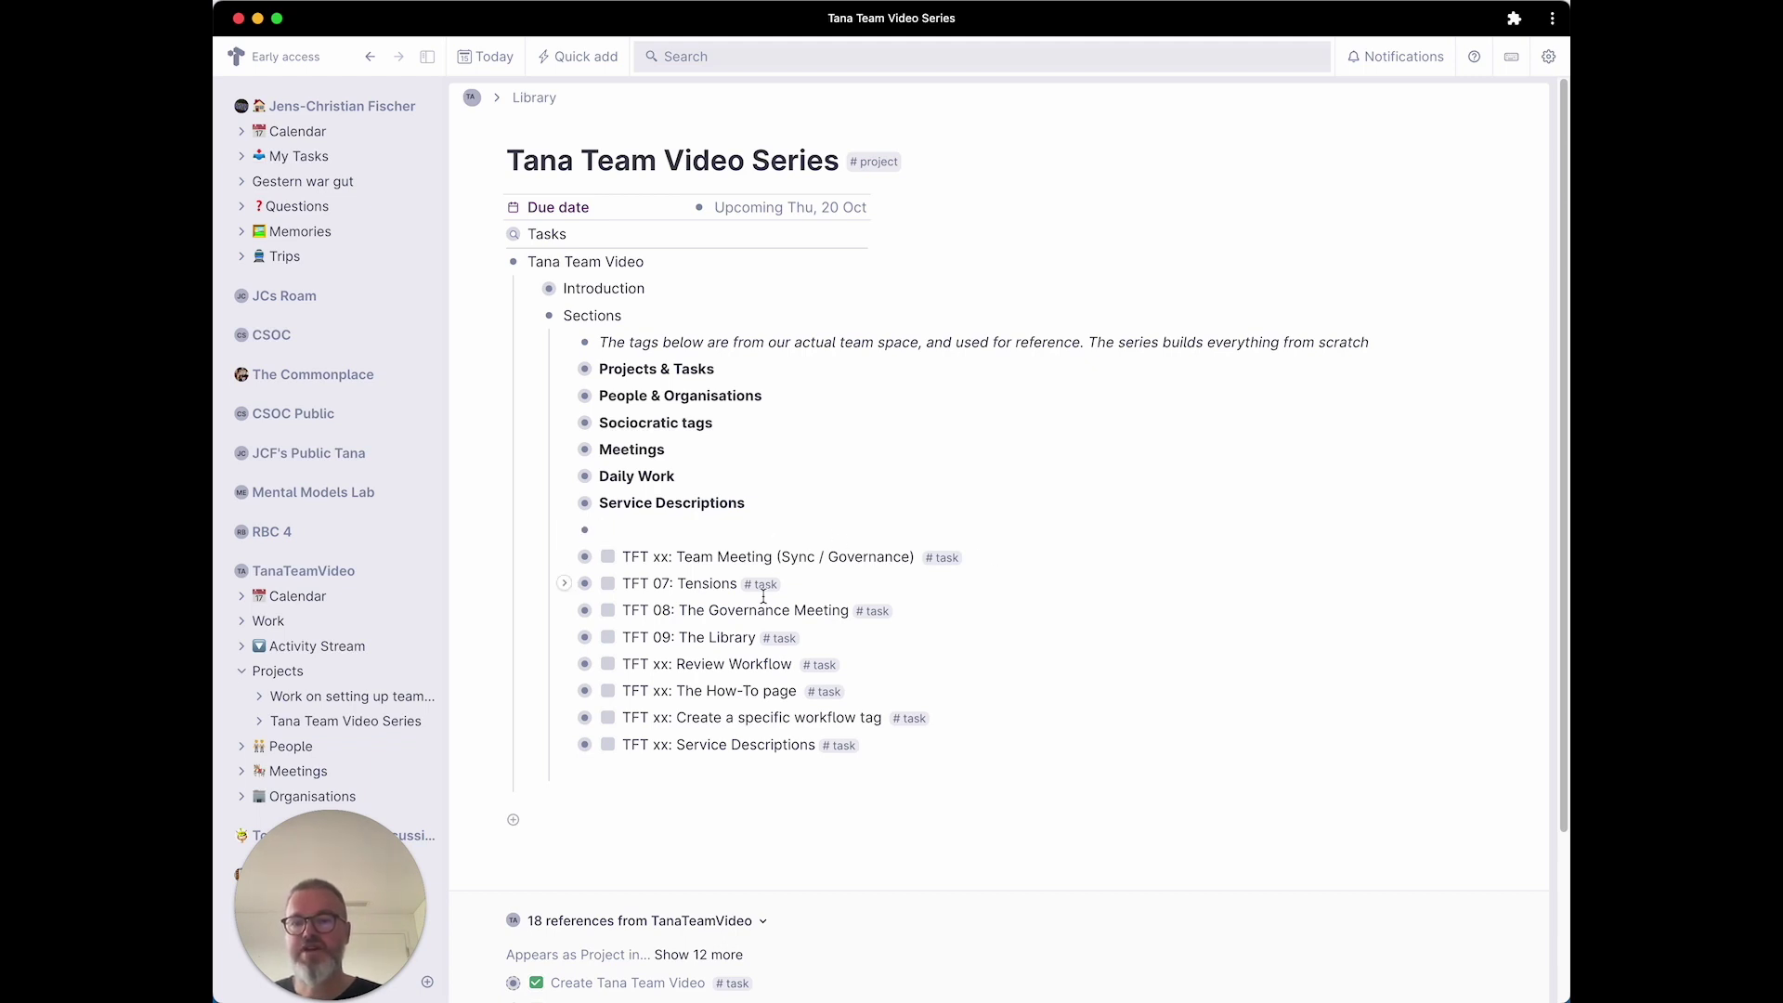
left_click_drag(585, 692, 598, 549)
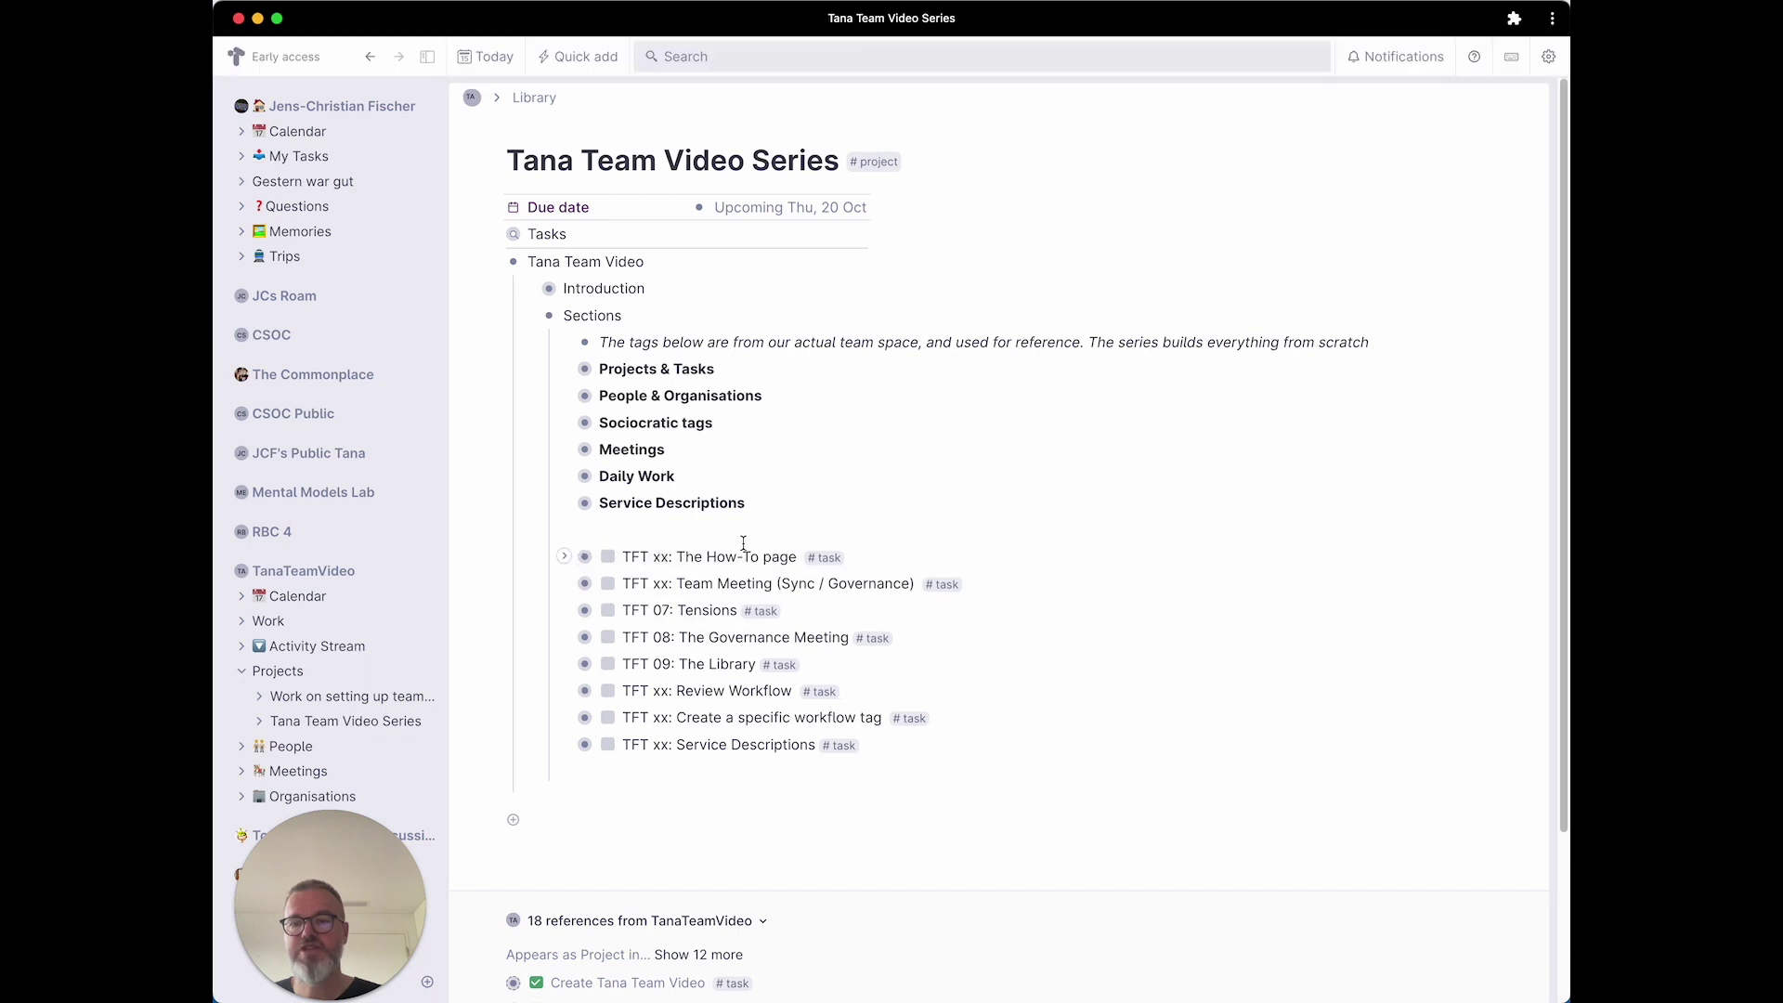
left_click(797, 556)
type("/ E")
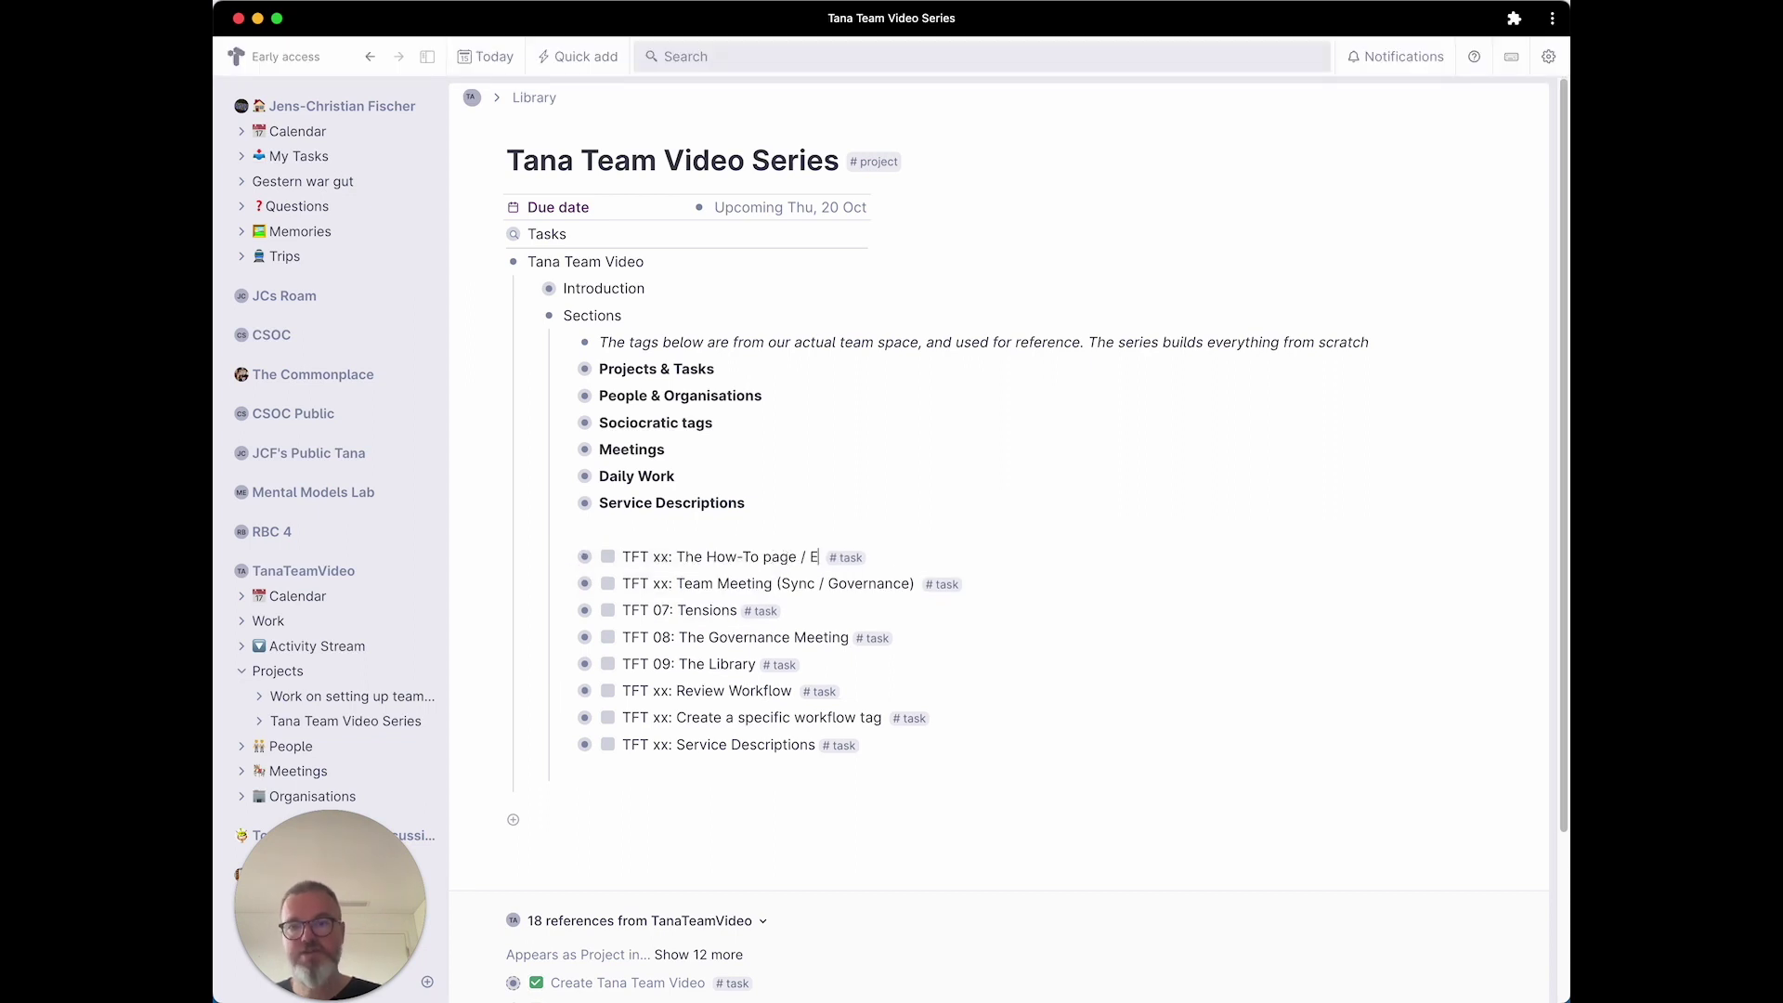
type("mergent st")
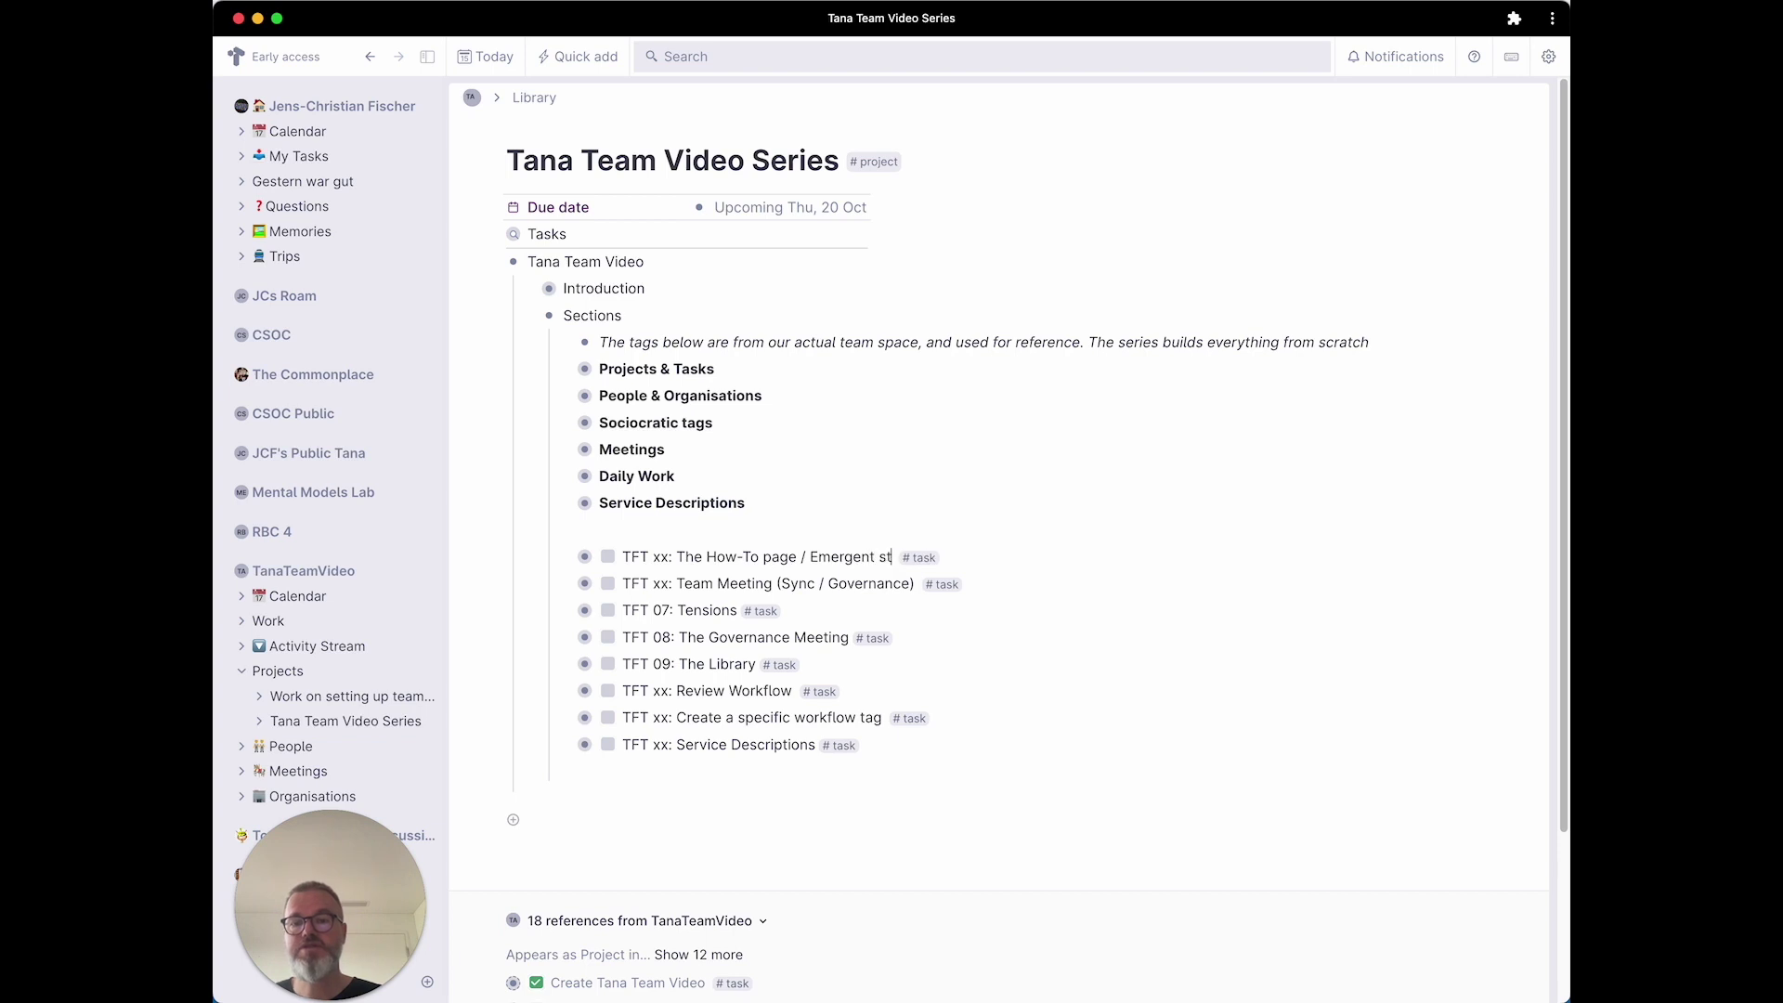
type("ructures")
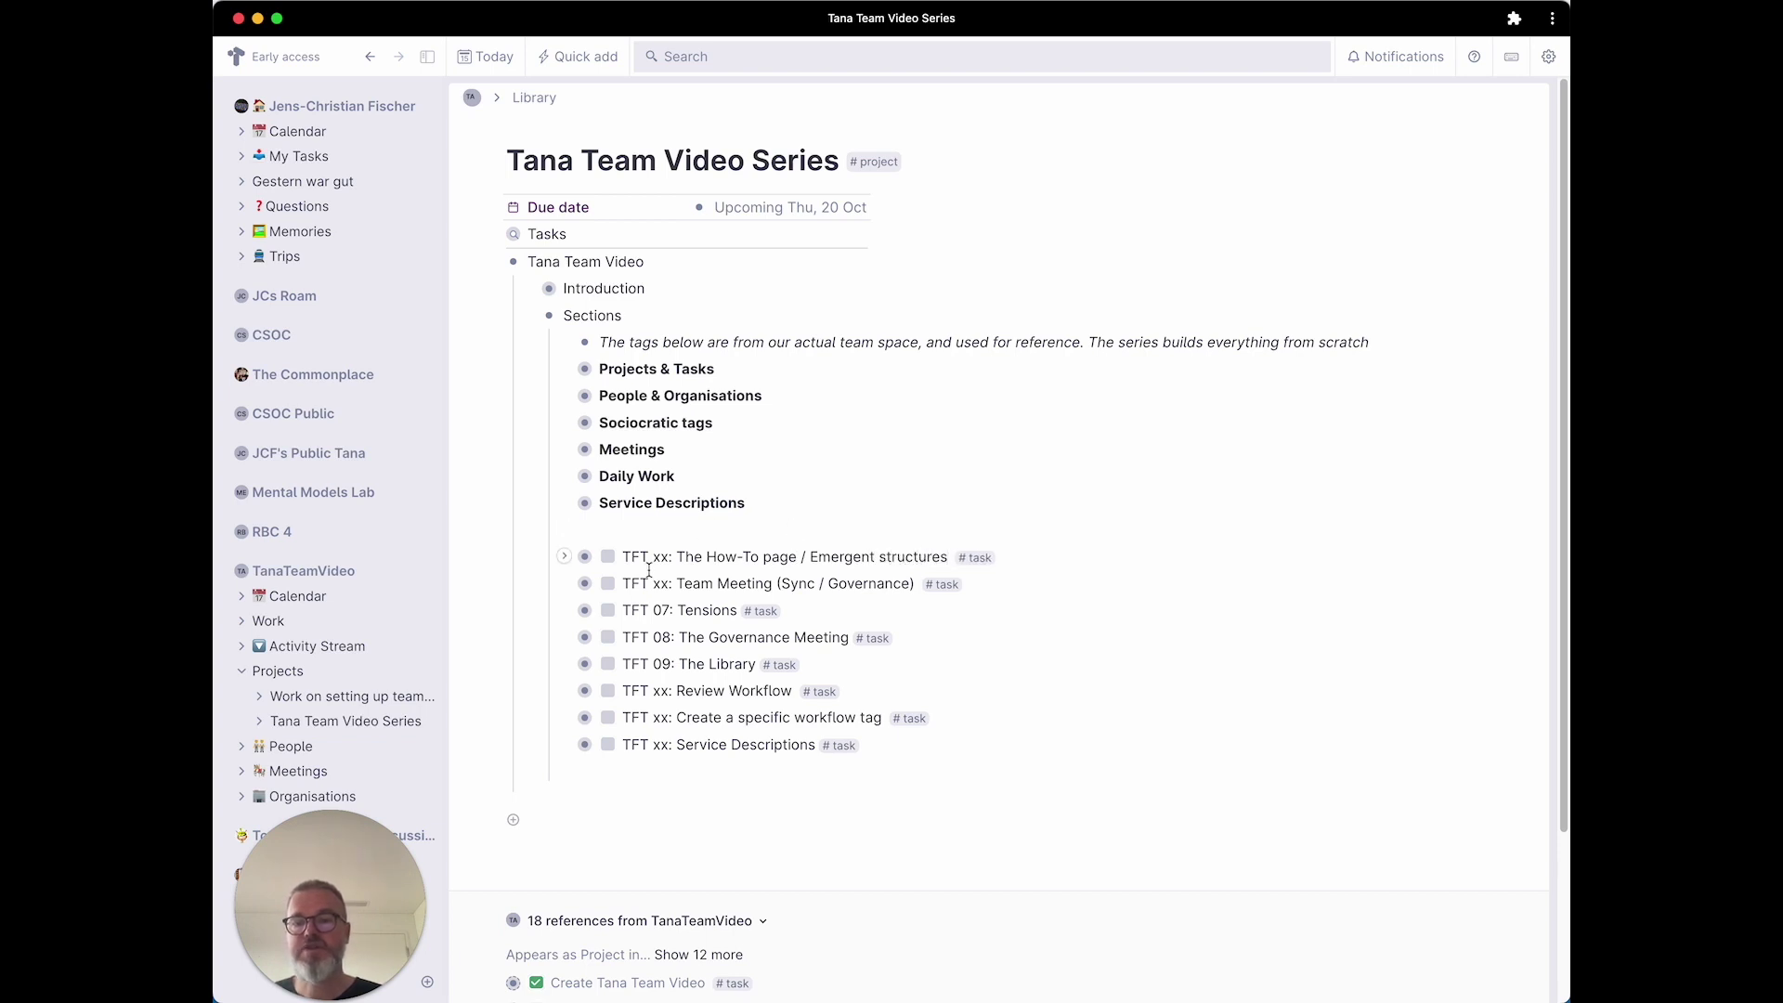
double_click(661, 557)
type("06")
left_click(566, 557)
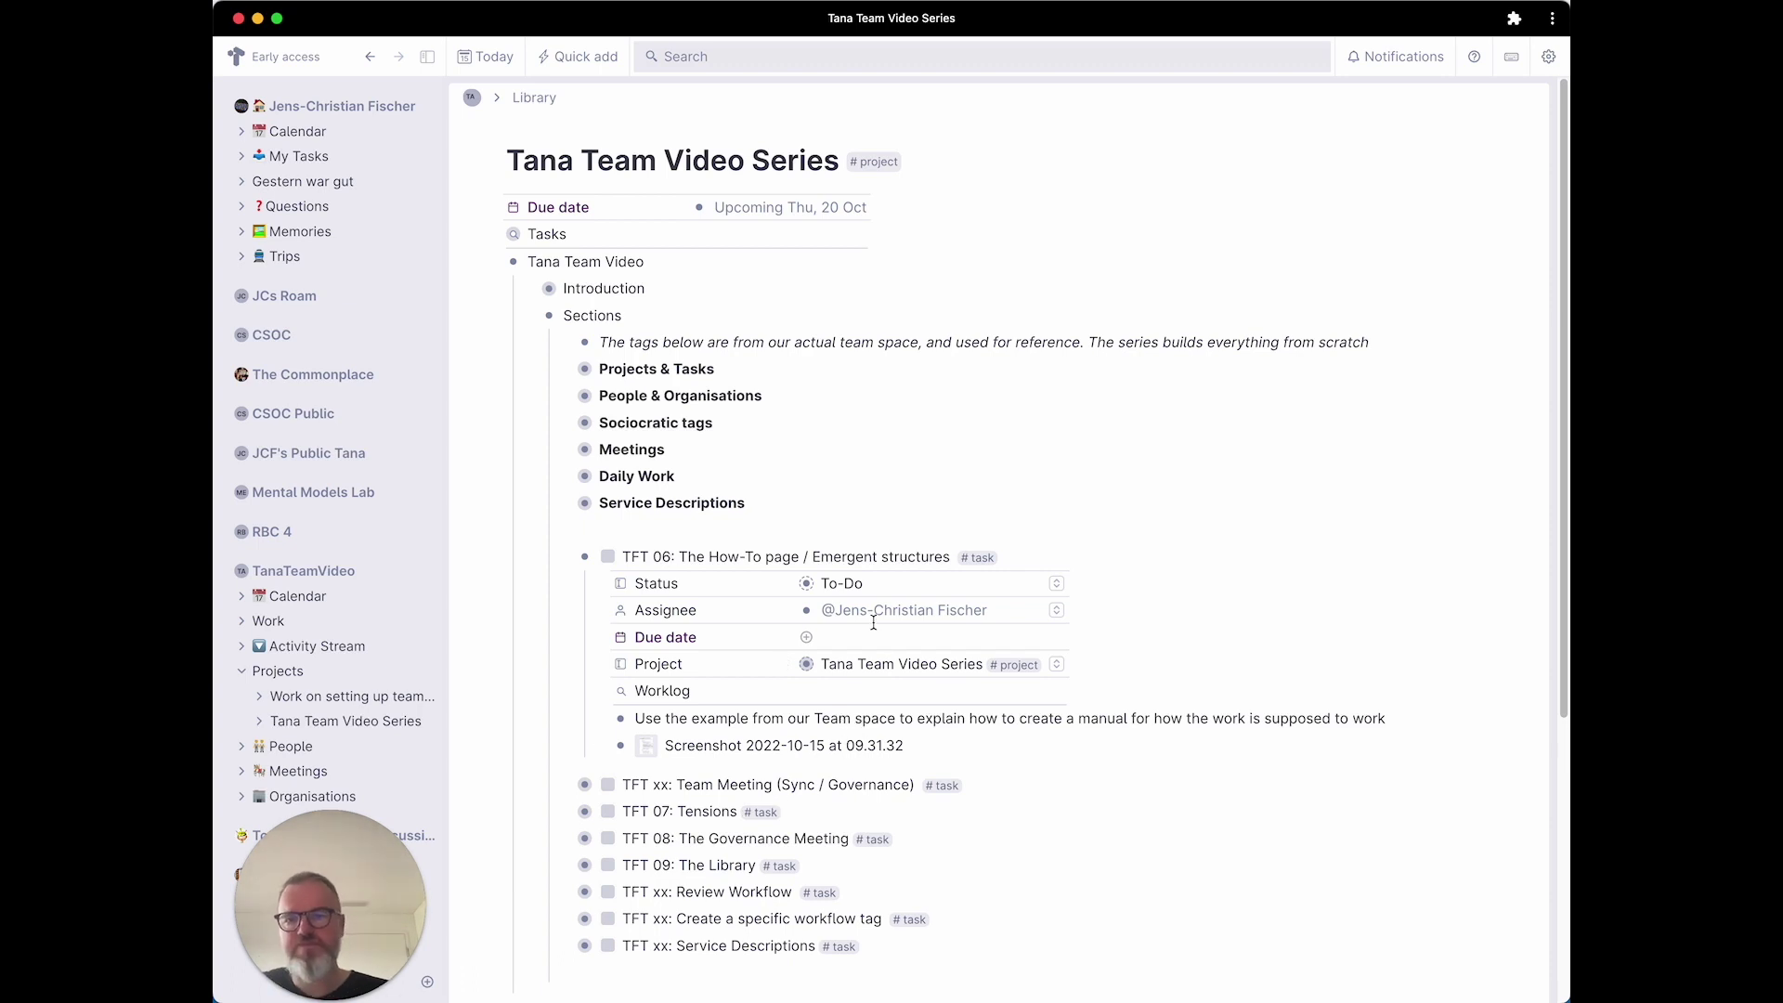
View the Activity Stream, then return to the TanaTeamVideo workspace page.
scroll(1159, 579, "down", 1)
scroll(1159, 580, "down", 2)
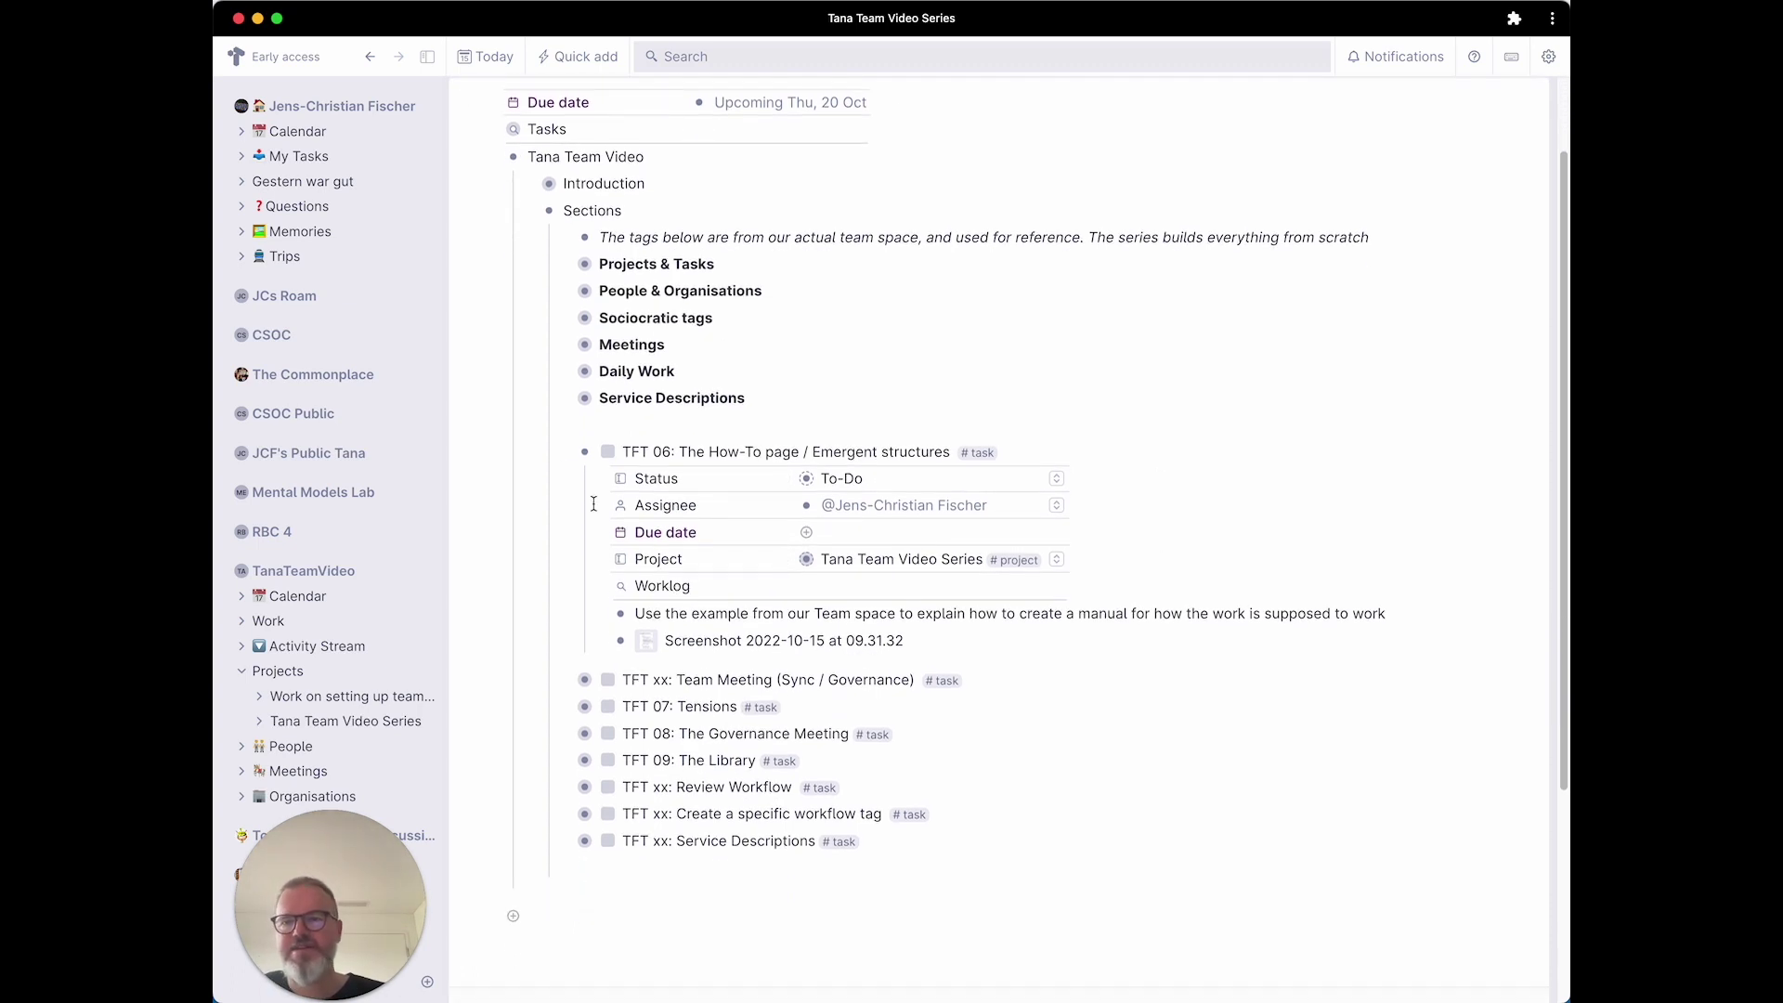
left_click(306, 648)
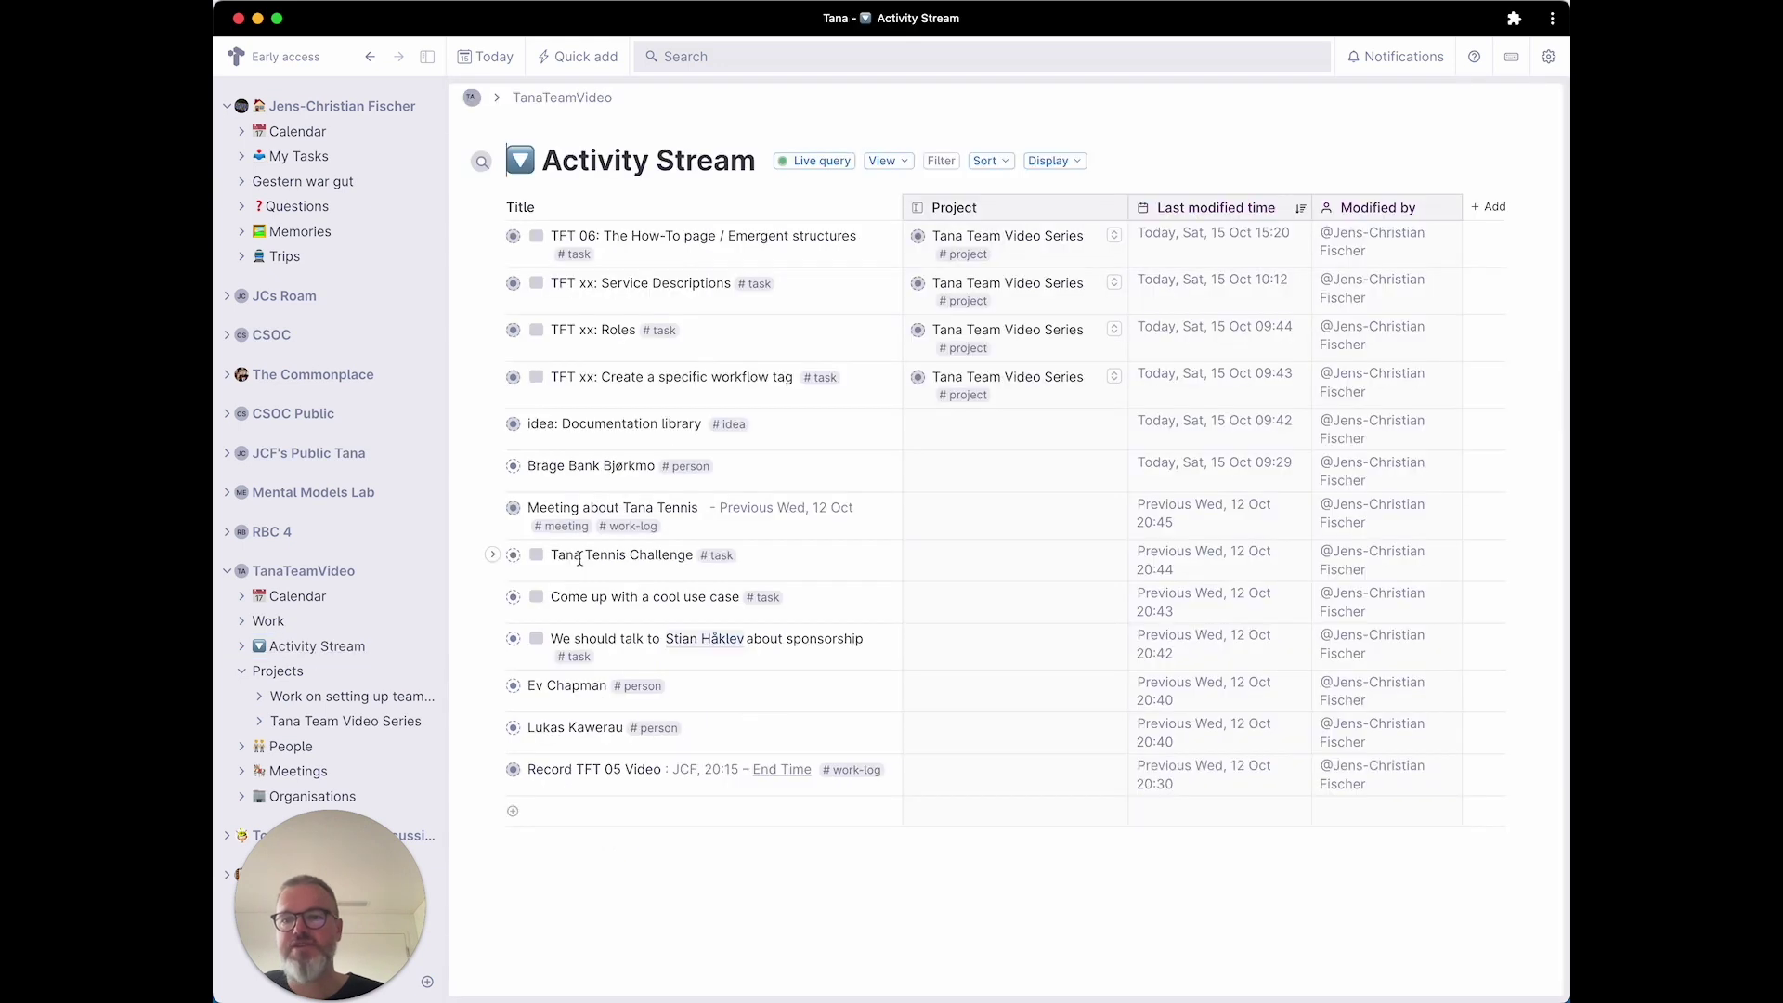
left_click(306, 572)
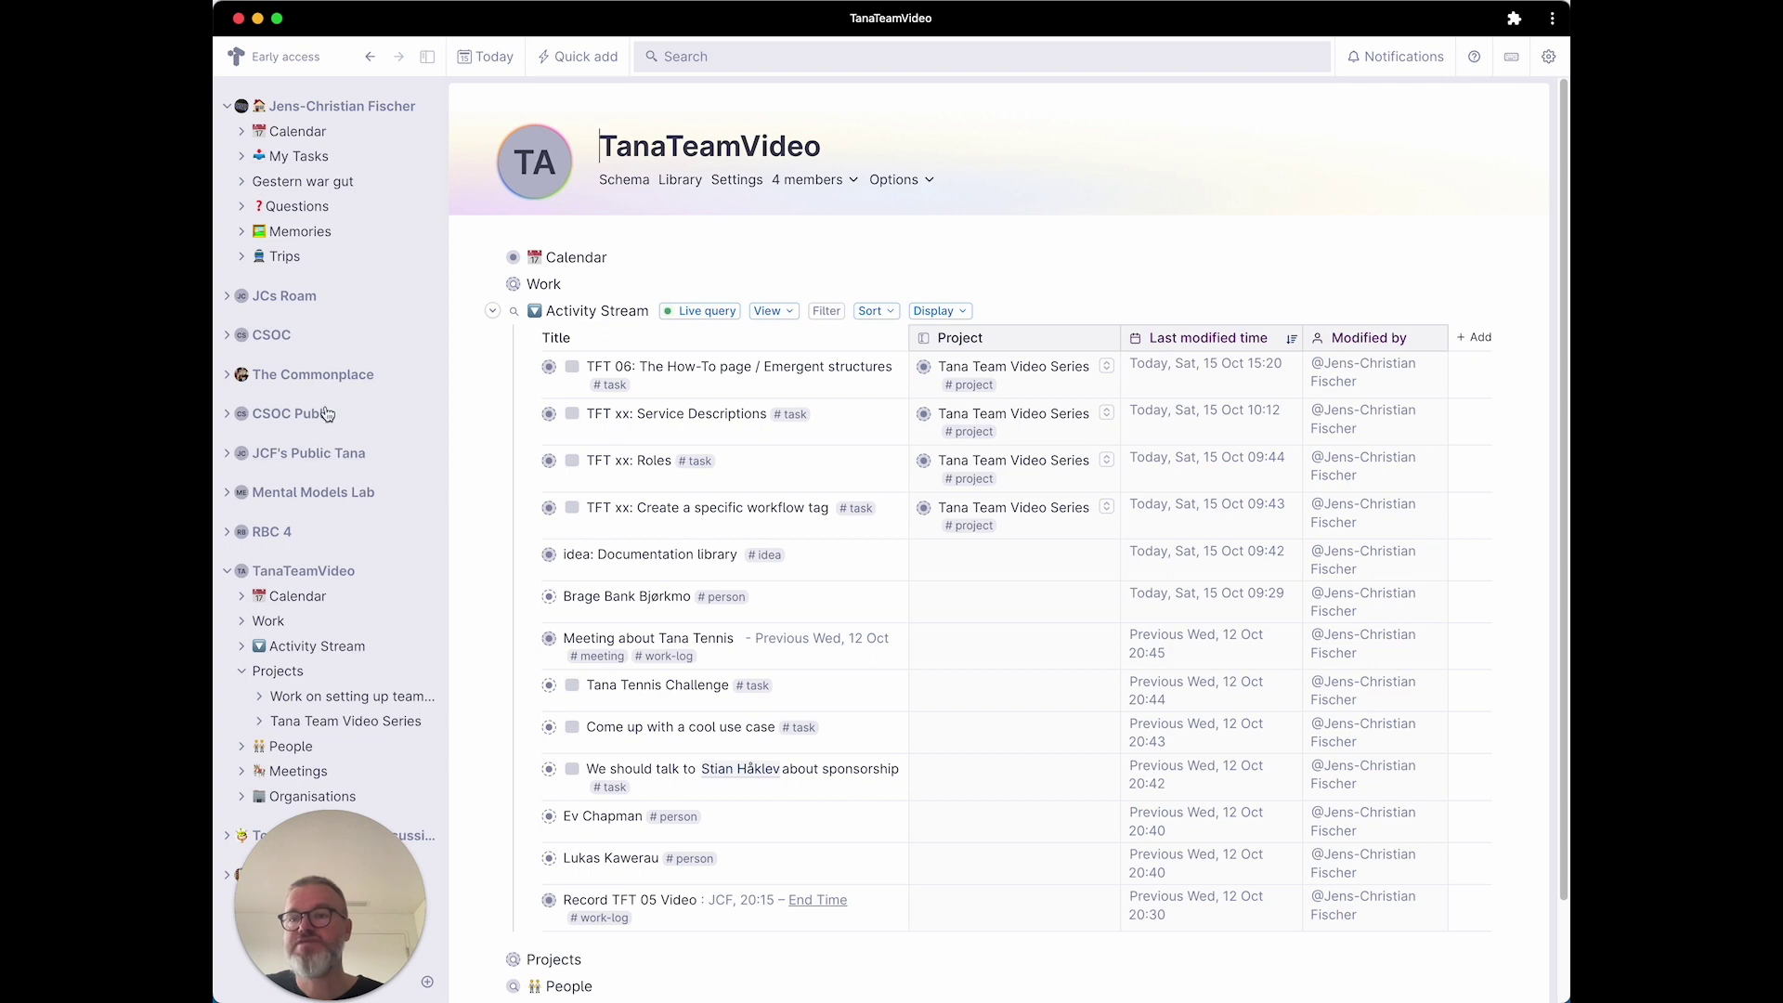
left_click(656, 249)
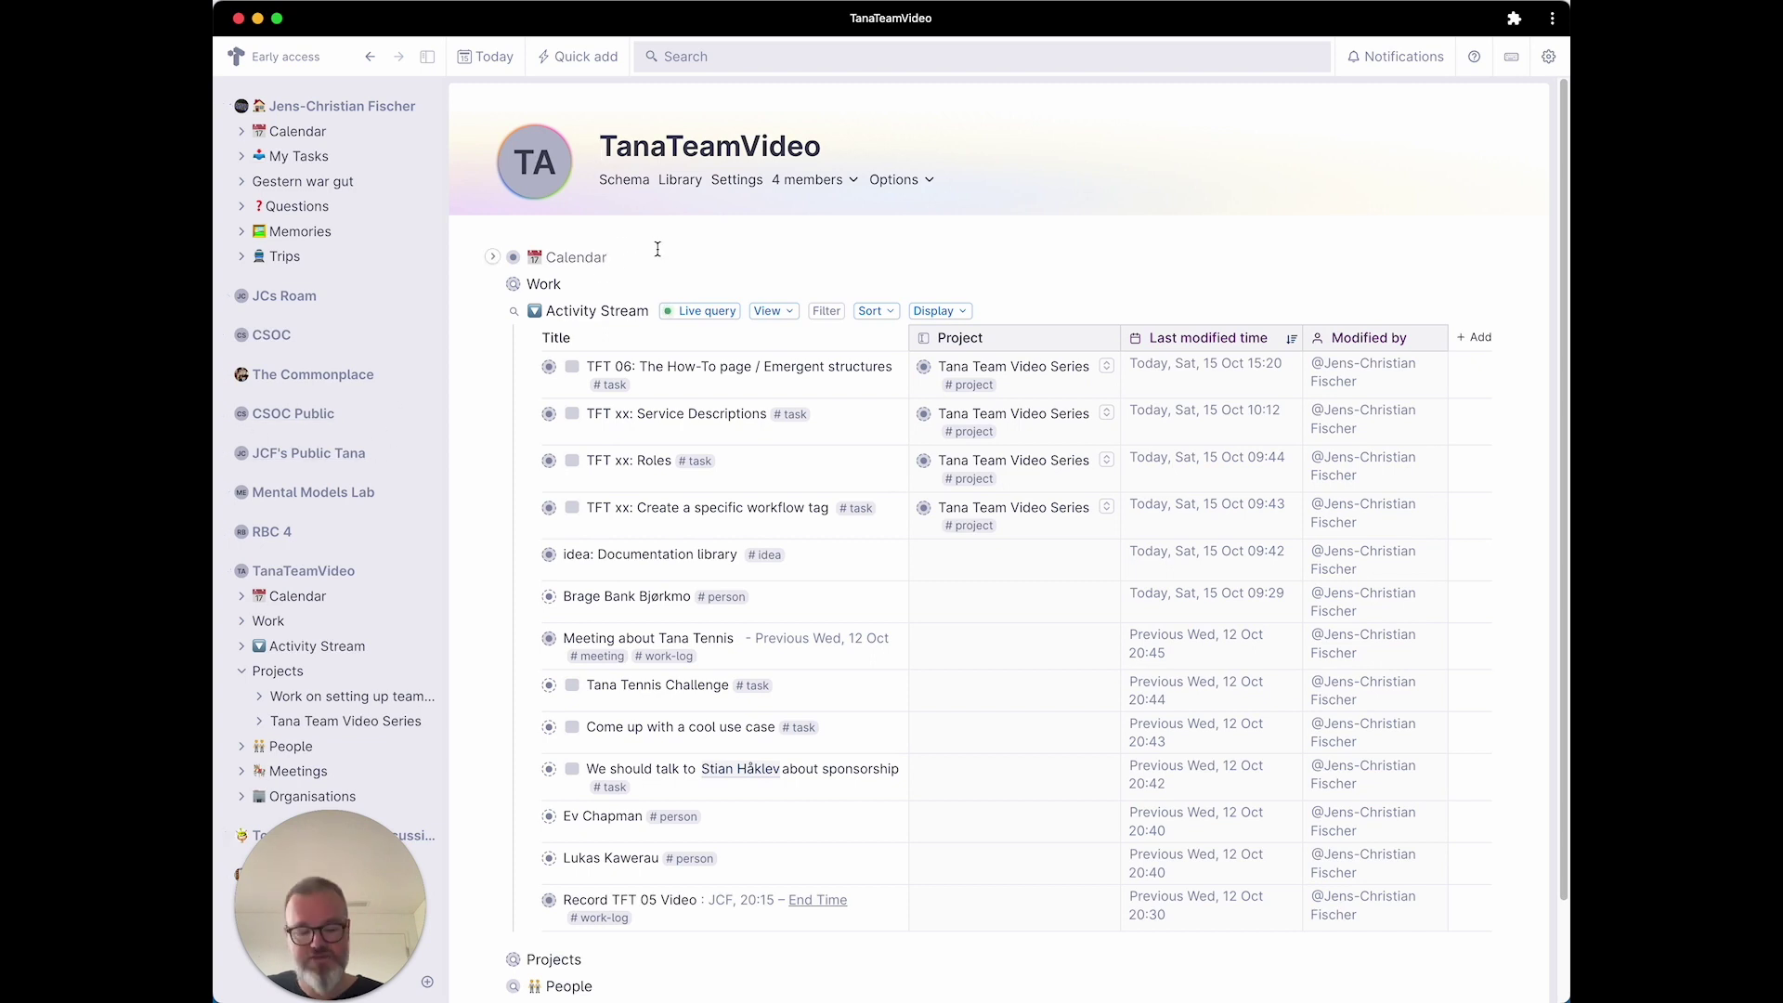
Add a bold 'How to use this workspace' node above Calendar with an empty child line.
key("Return")
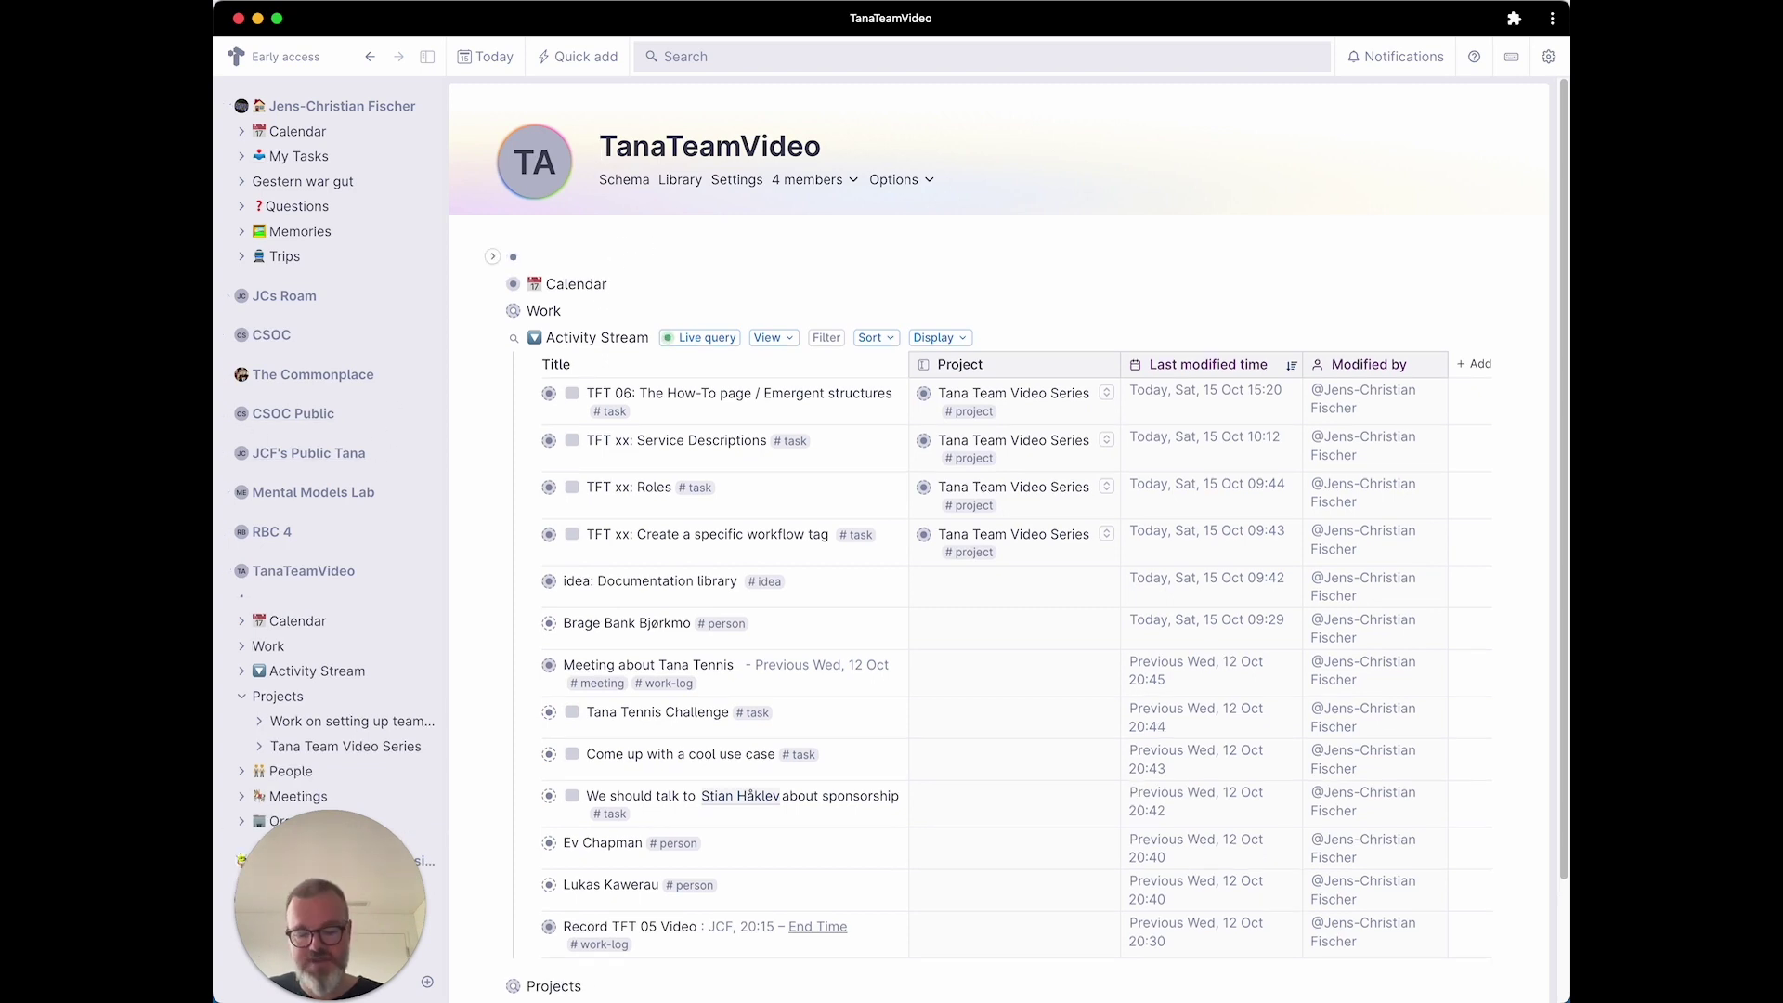
type("How to")
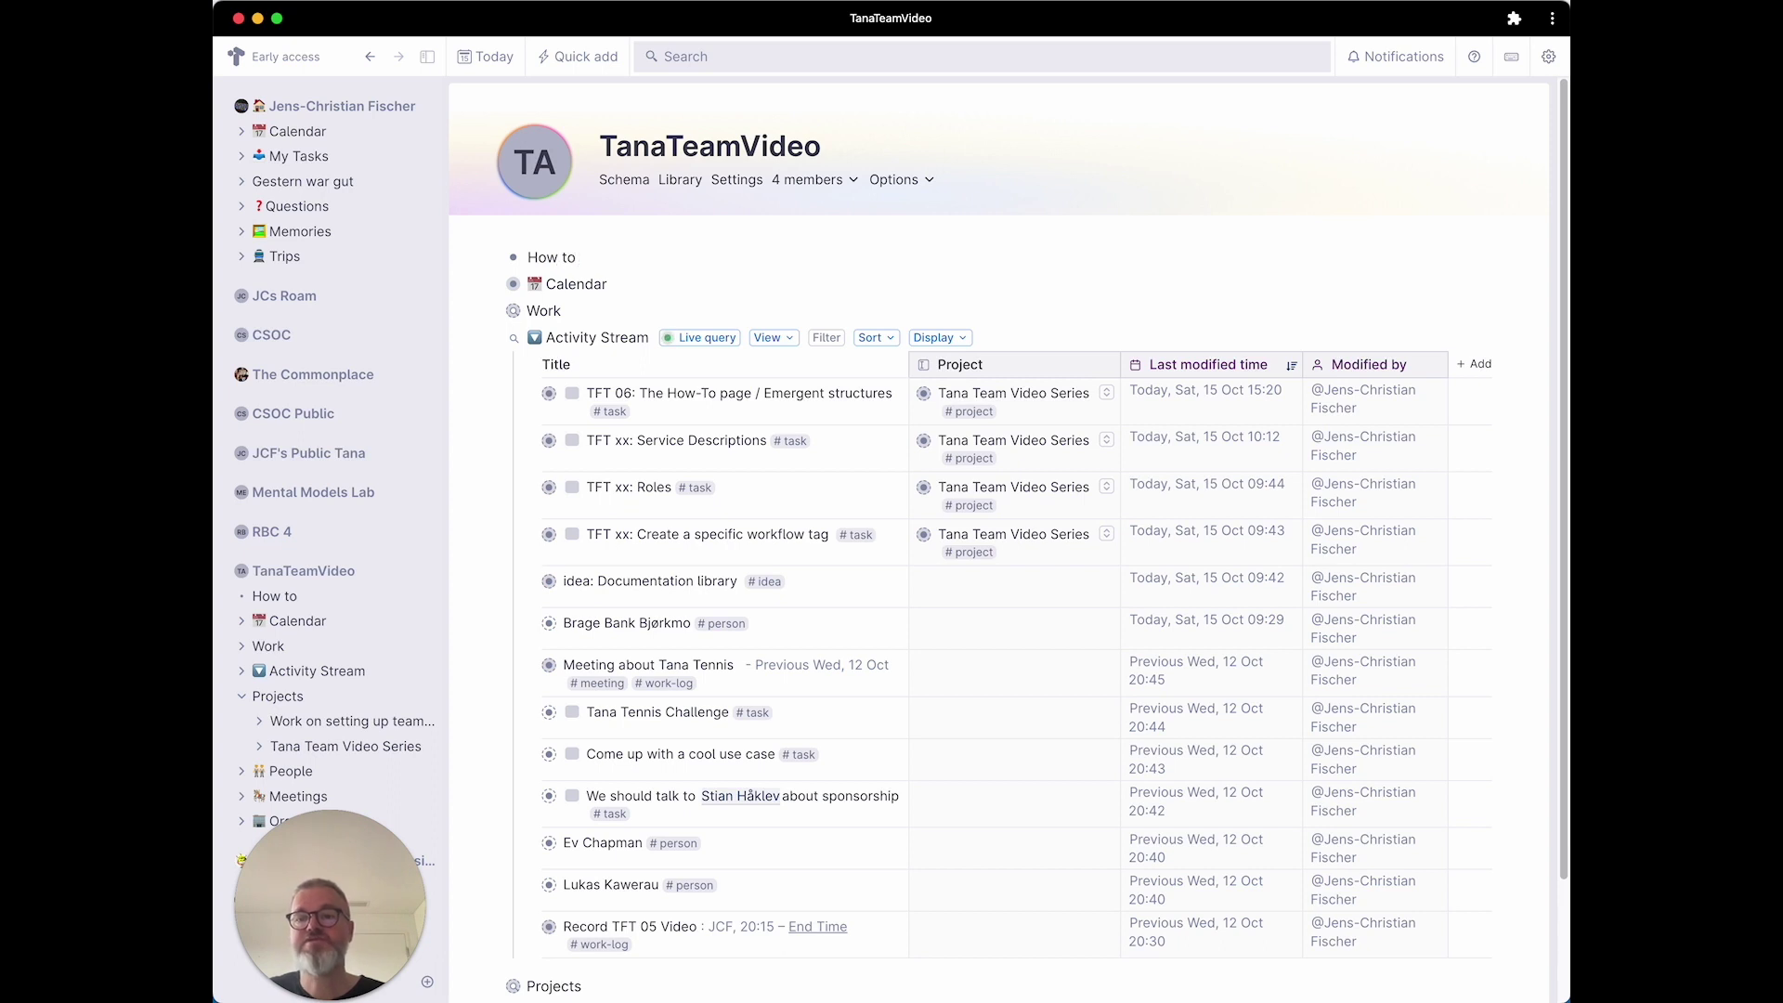
type(" use this")
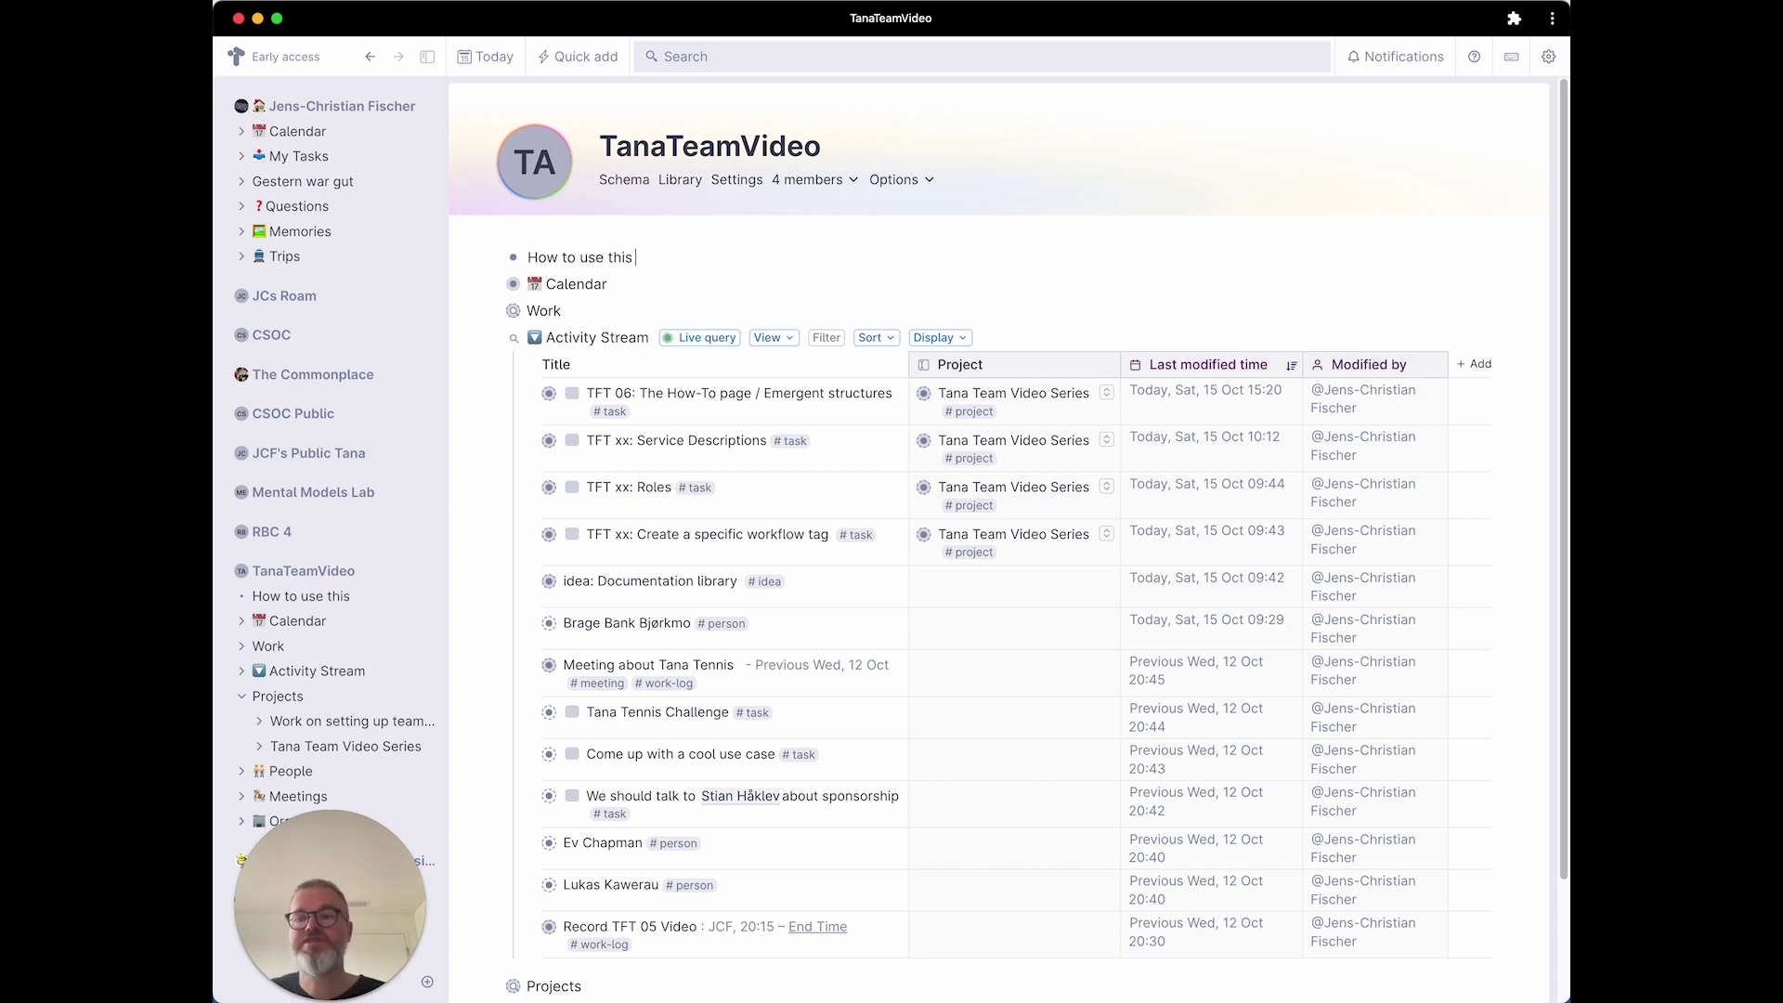
type(" workspa")
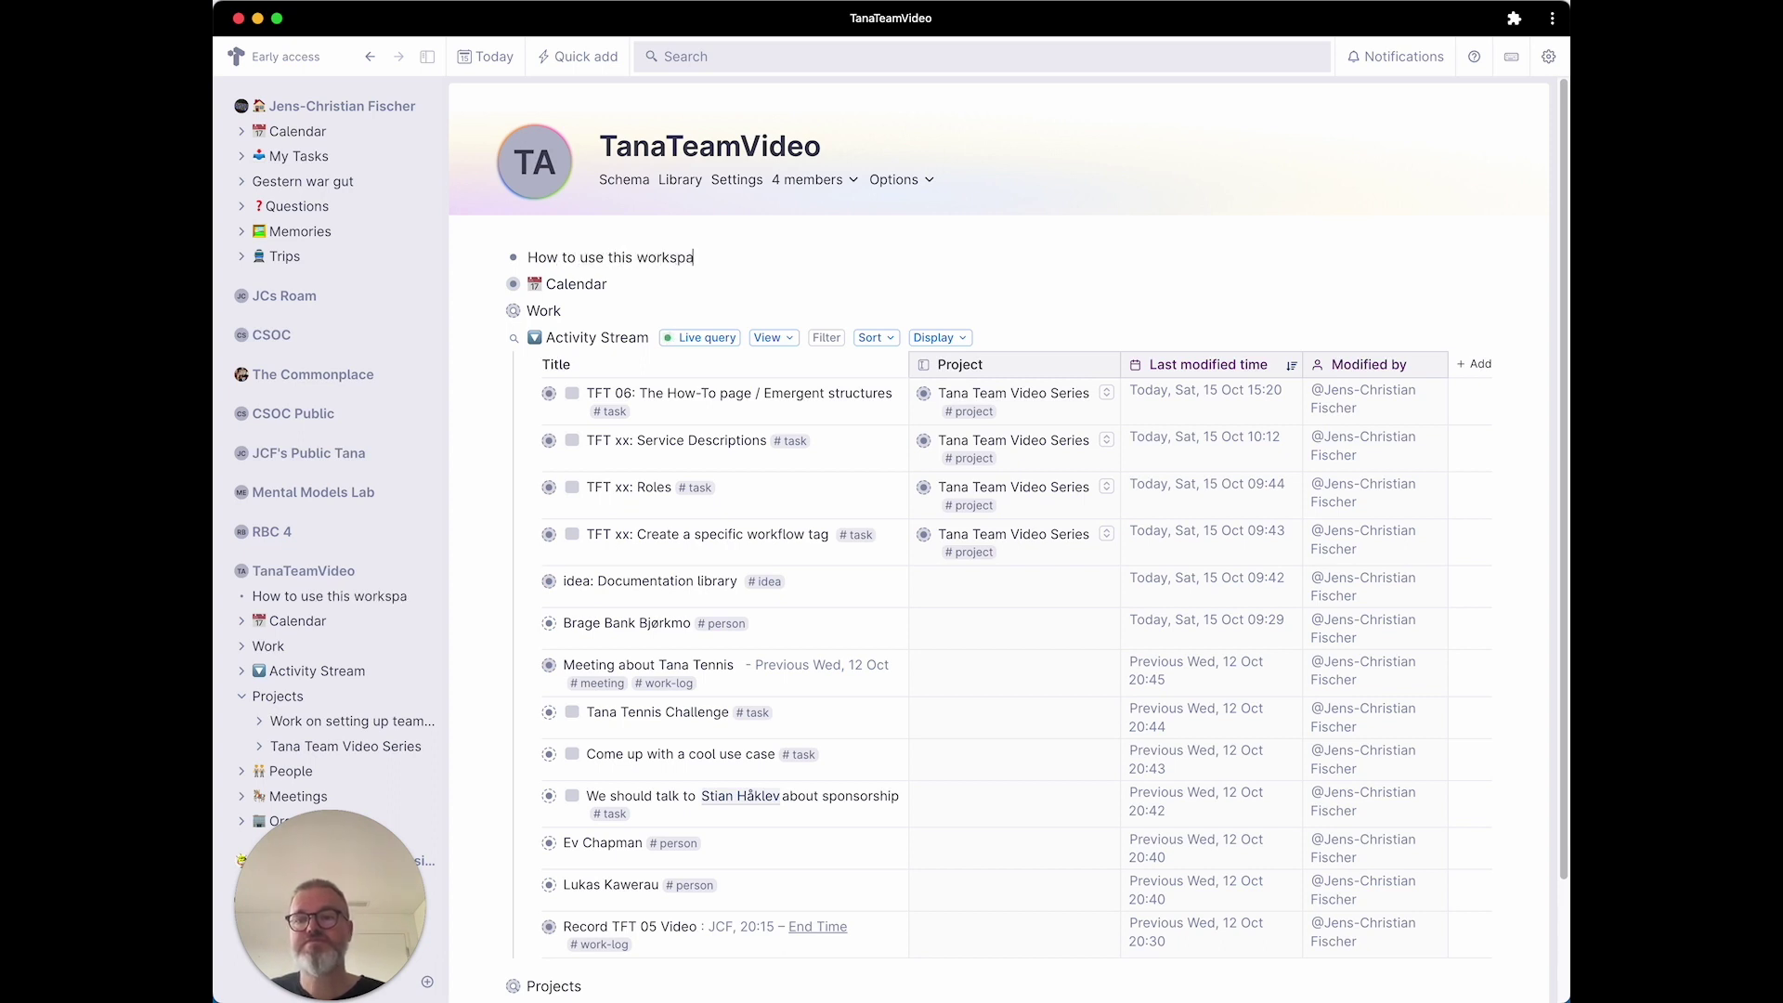
type("ce")
key("super+a")
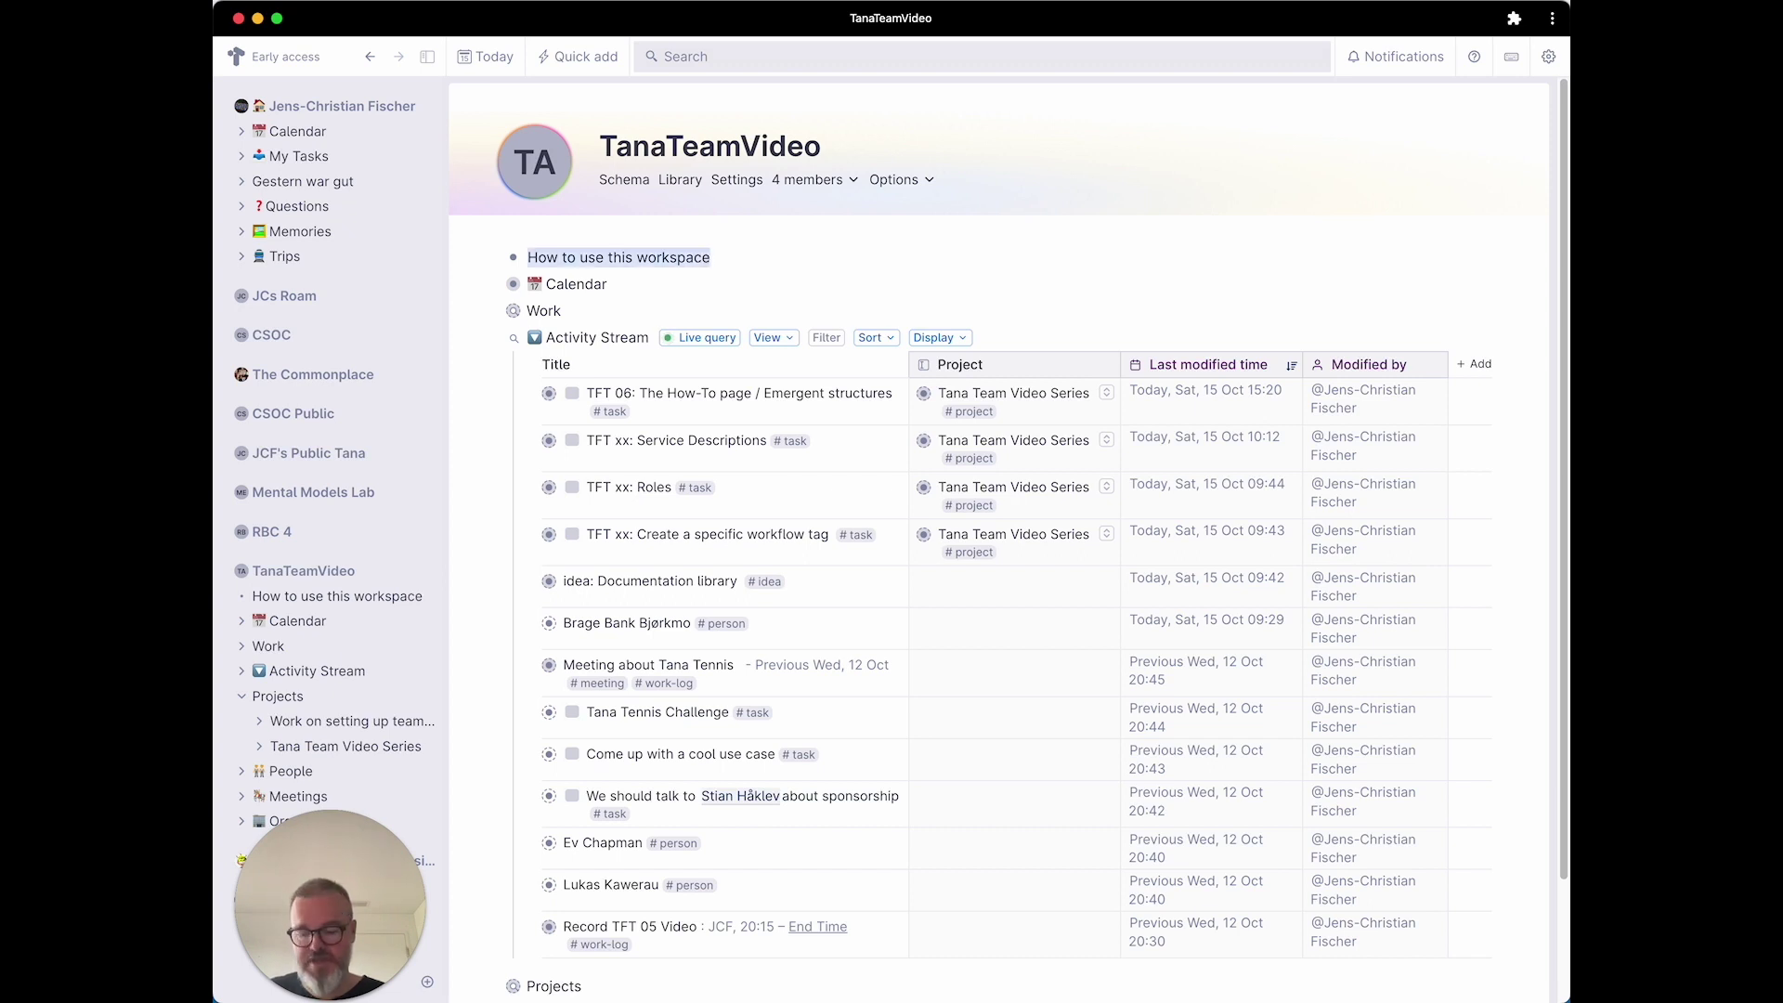
key("super+b")
key("Right")
key("Return")
key("Tab")
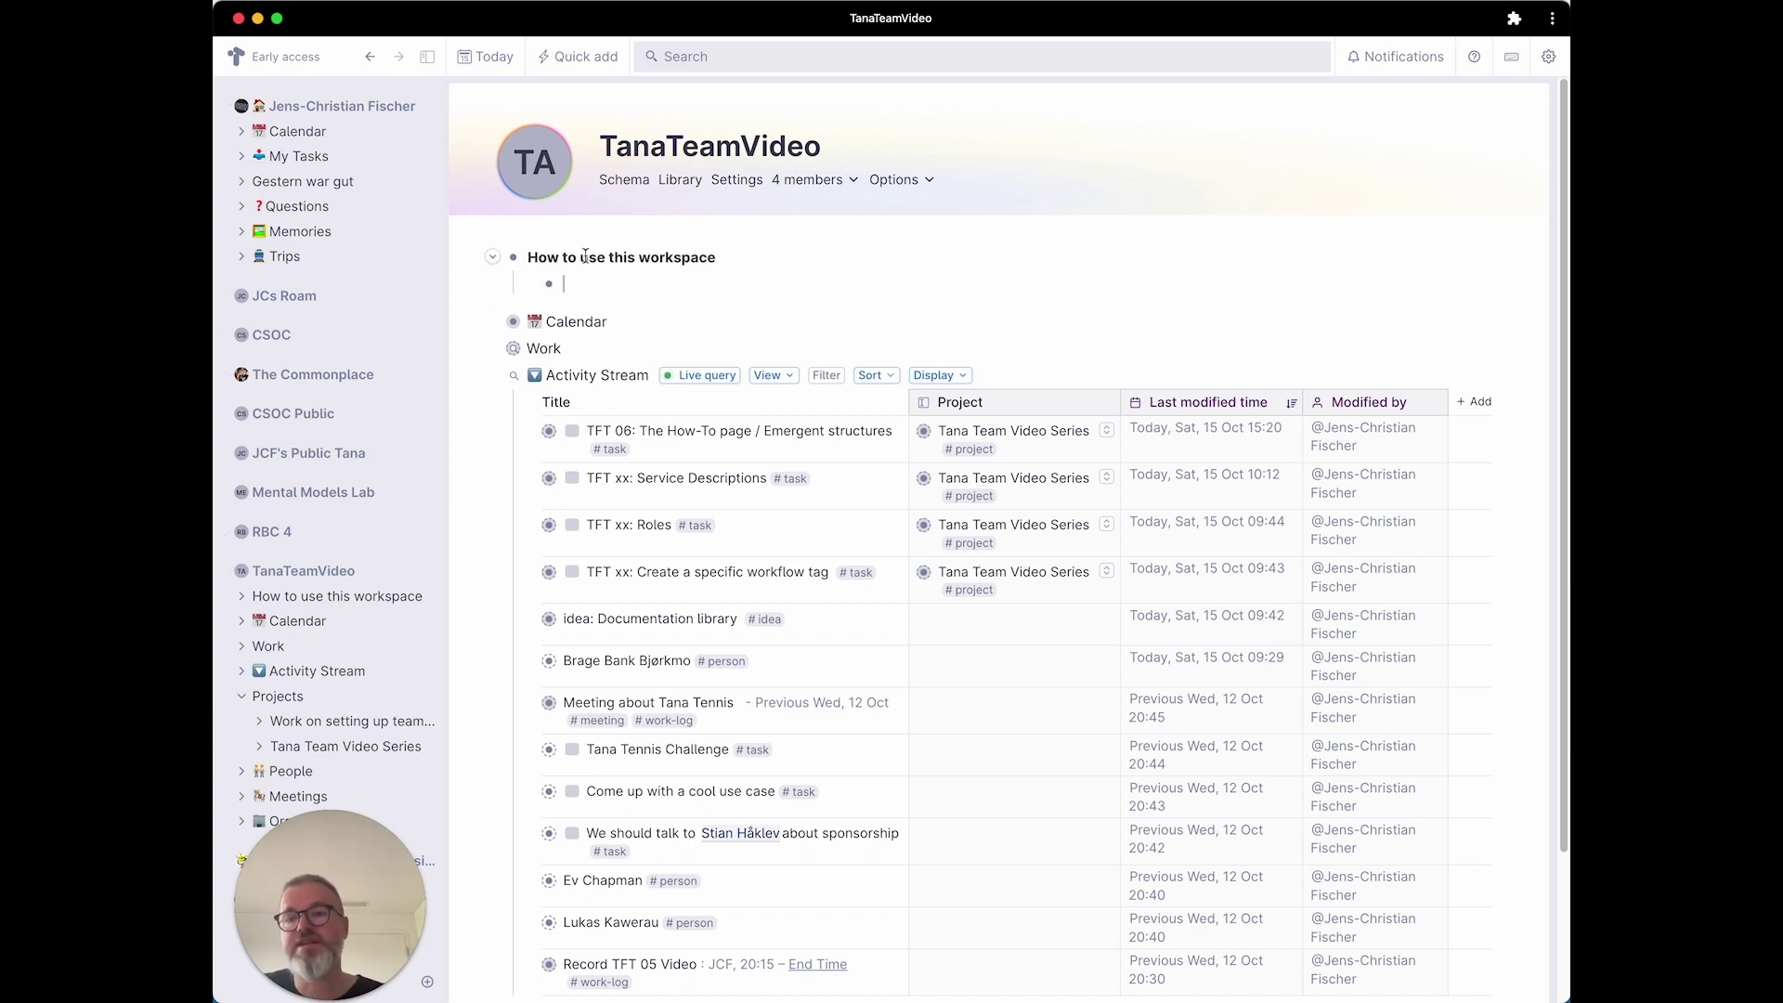
Describe What is here as 'This section shows the main areas of this Workspace'.
left_click(512, 258)
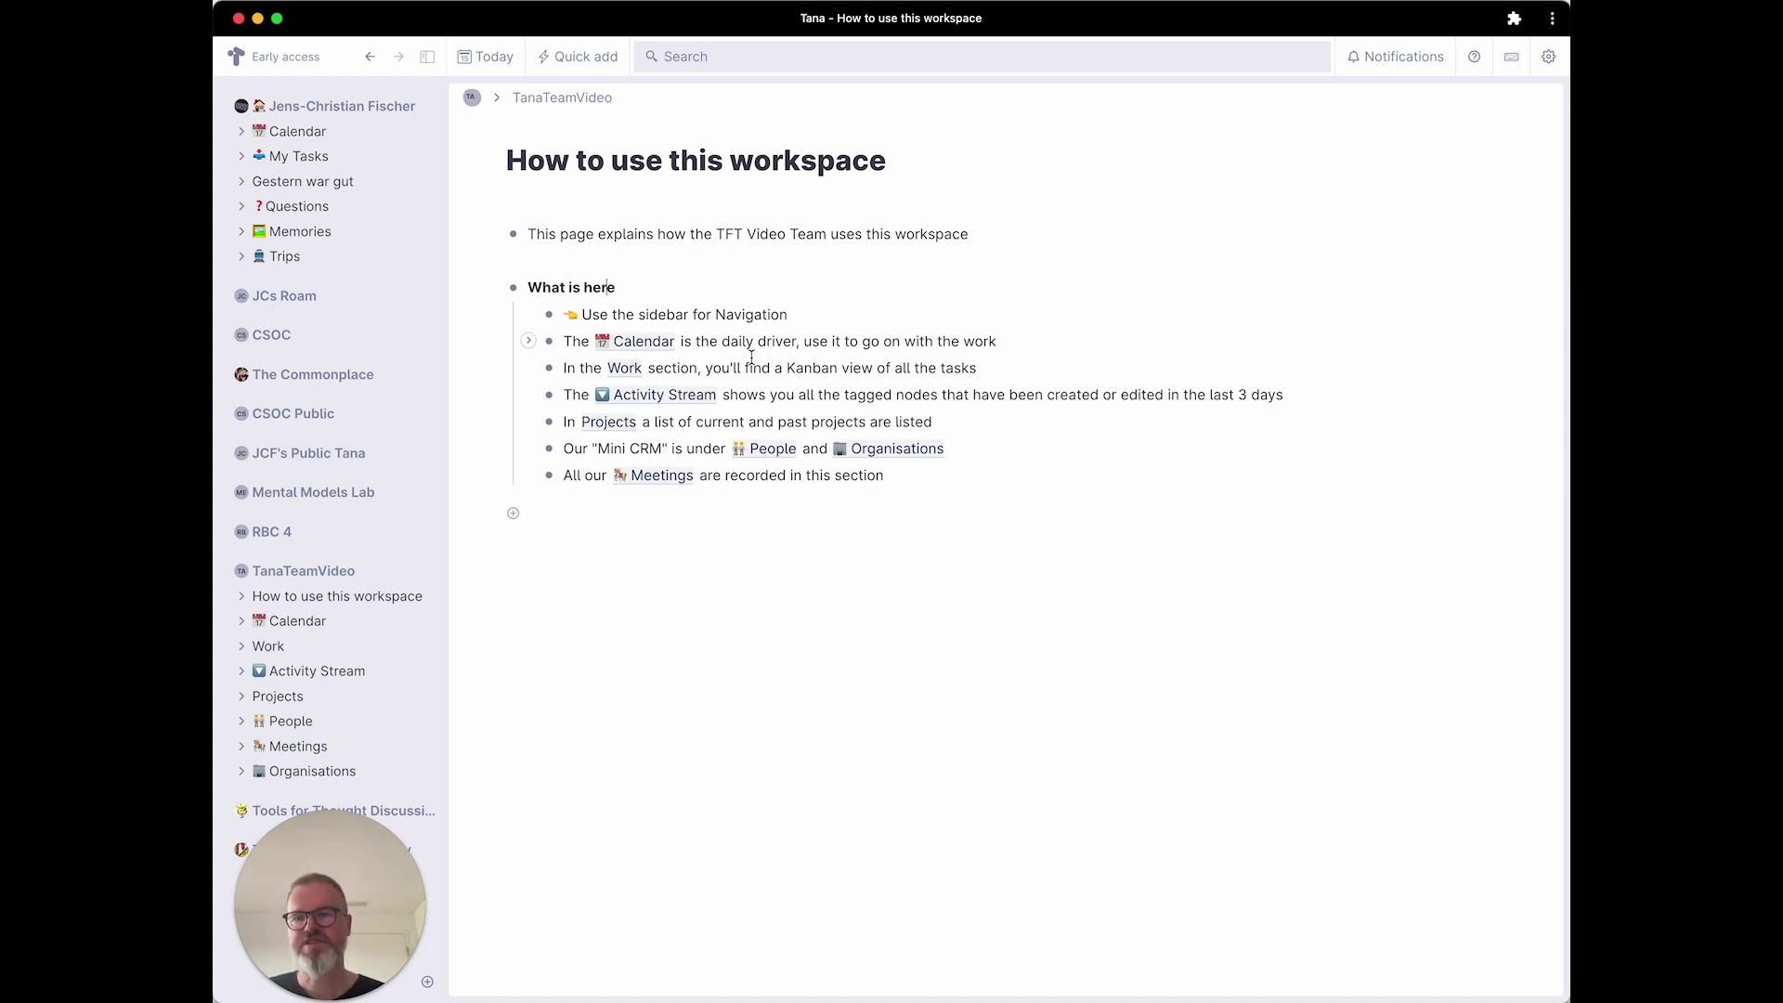
key("ctrl+i")
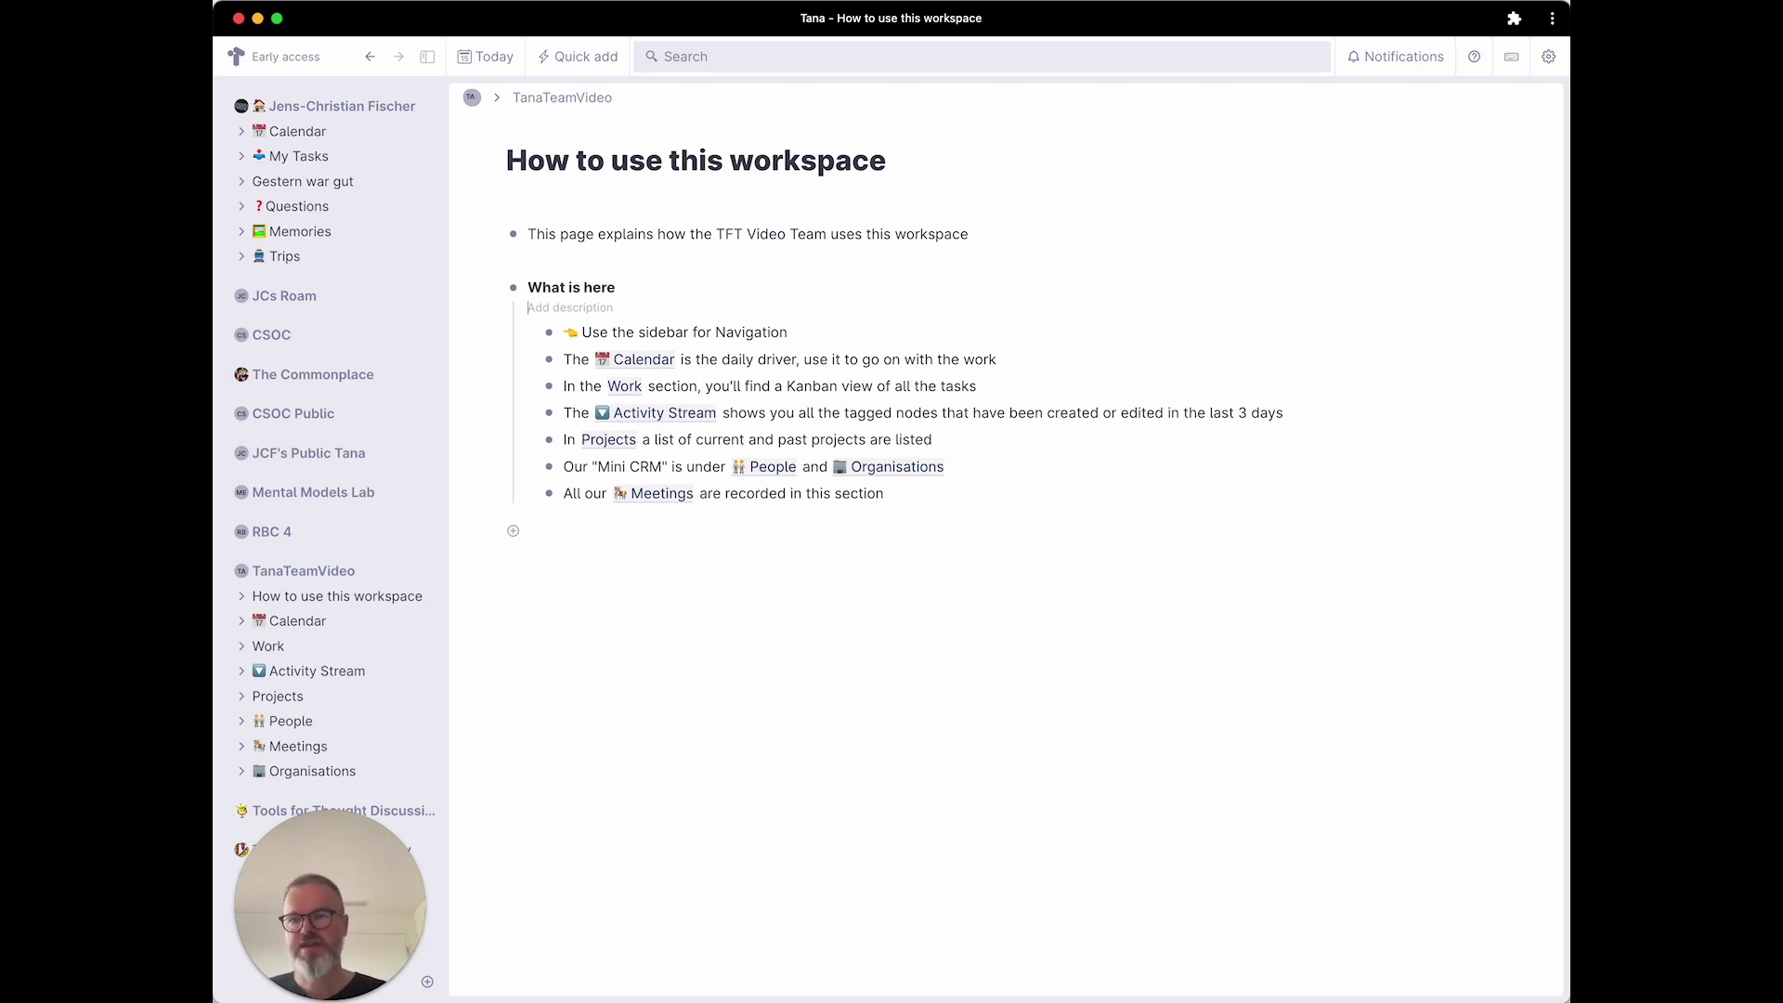
type("This section")
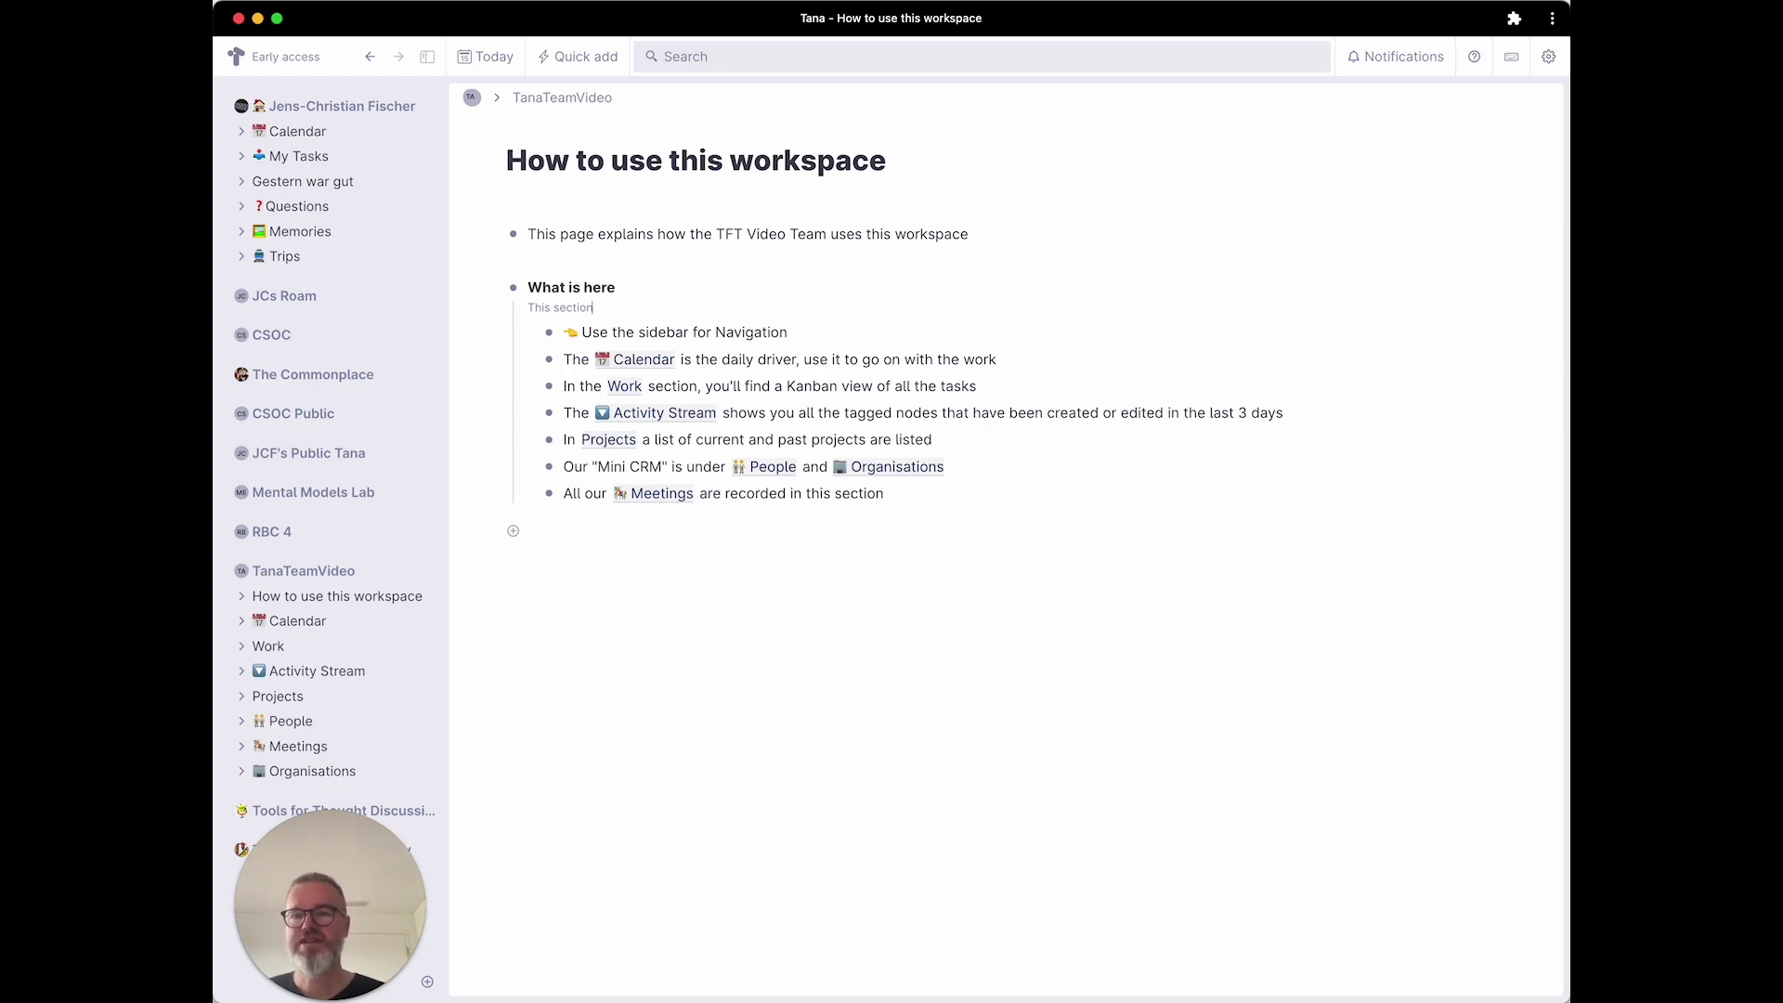
type("shows the main areas of this Workspace")
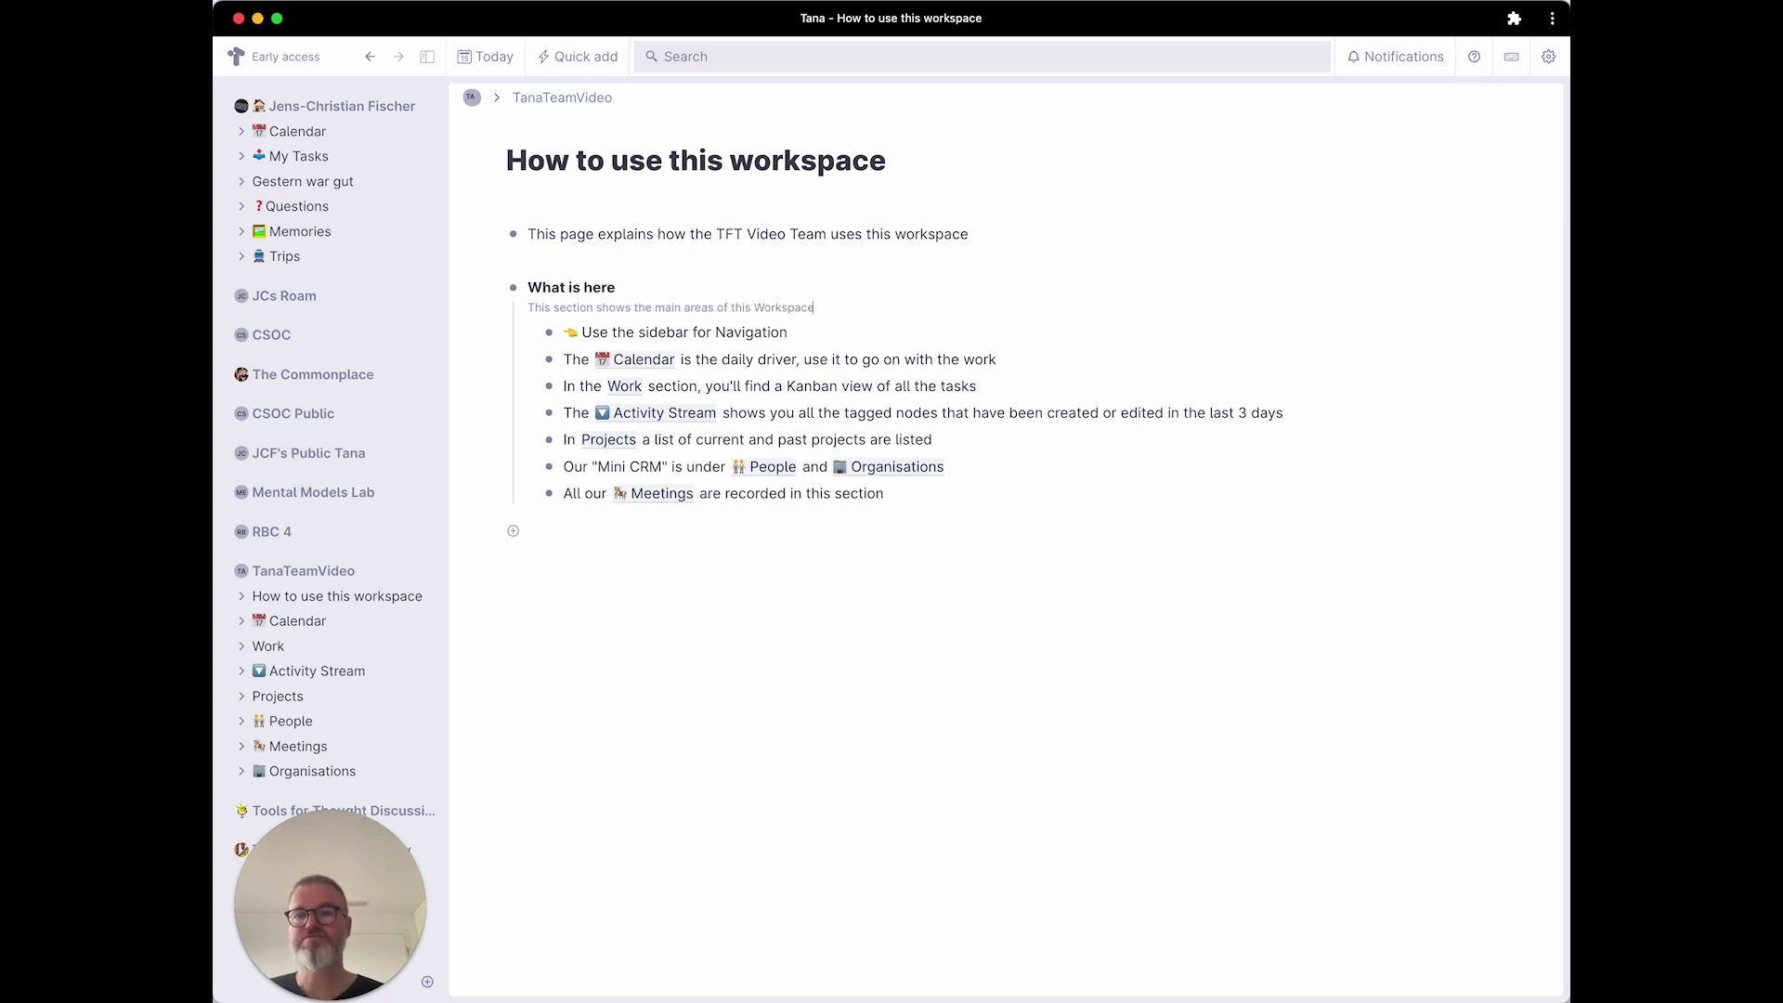
Add 'How do I do...' with bullets enter a meeting, create a worklog, assign a task to someone else.
left_click(613, 528)
type("How do I do...")
key("Return")
key("Tab")
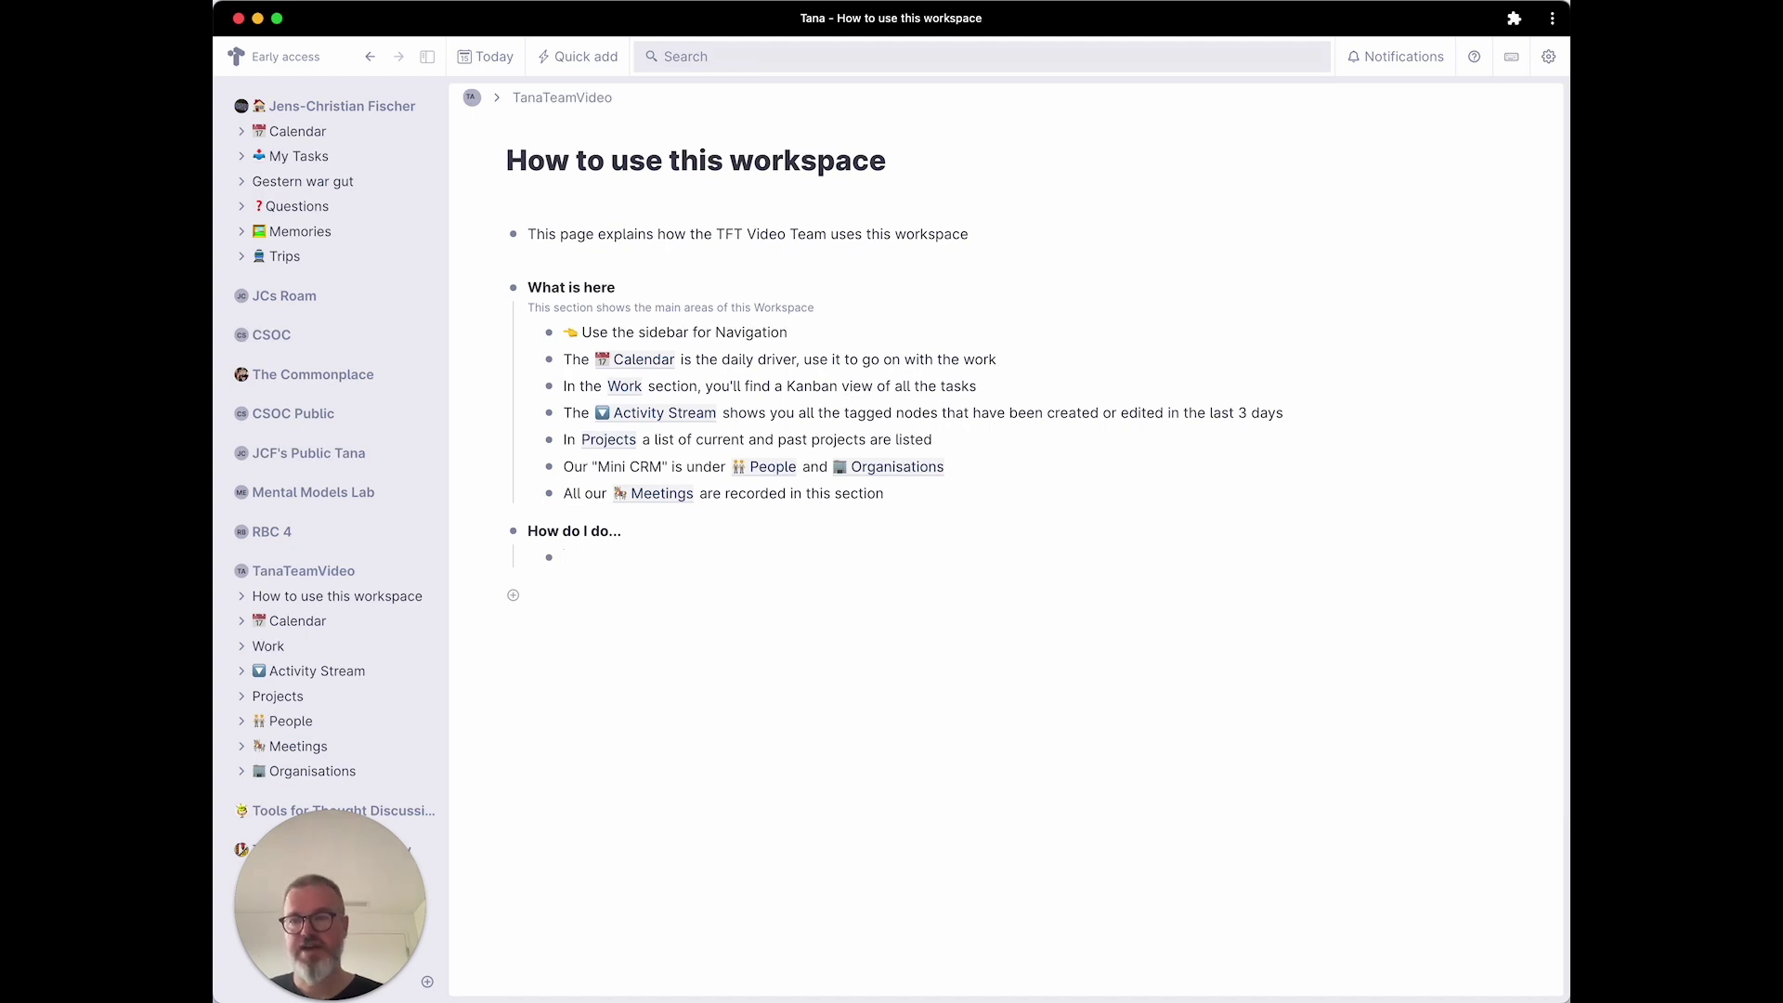
type("... enter a meeting")
key("Return")
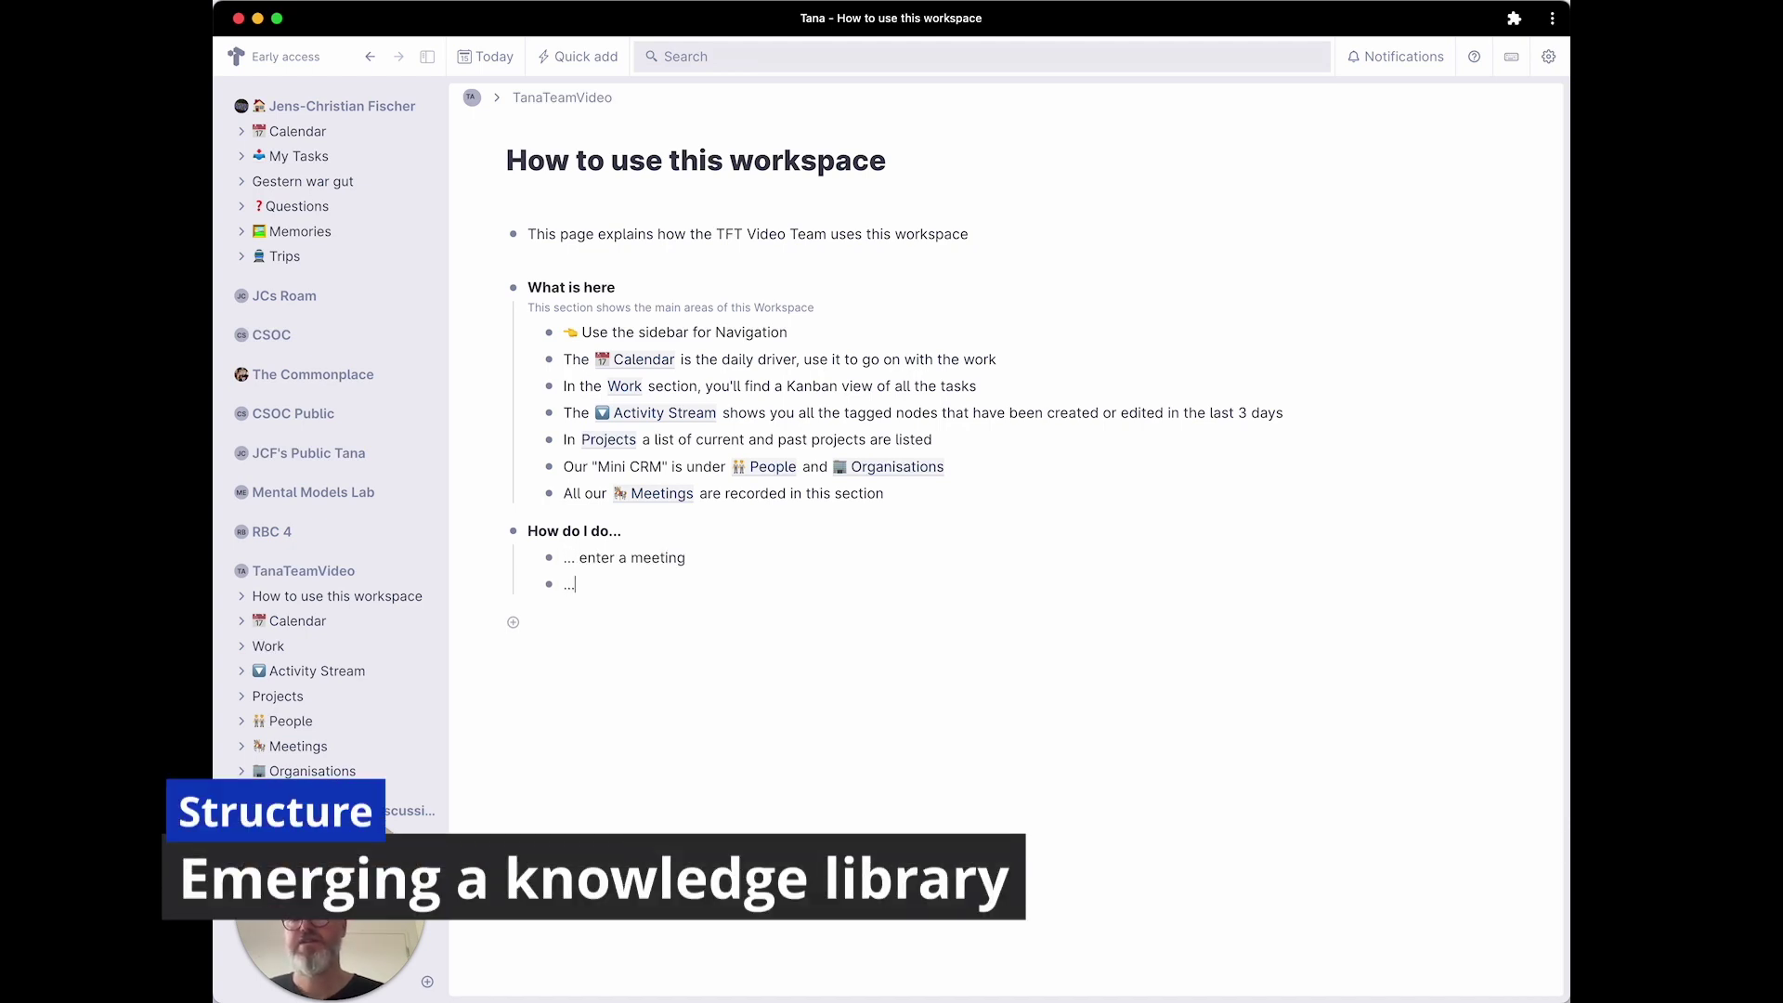
type("... create a worklog")
key("Return")
type("... assign a task to someone else")
left_click(563, 557)
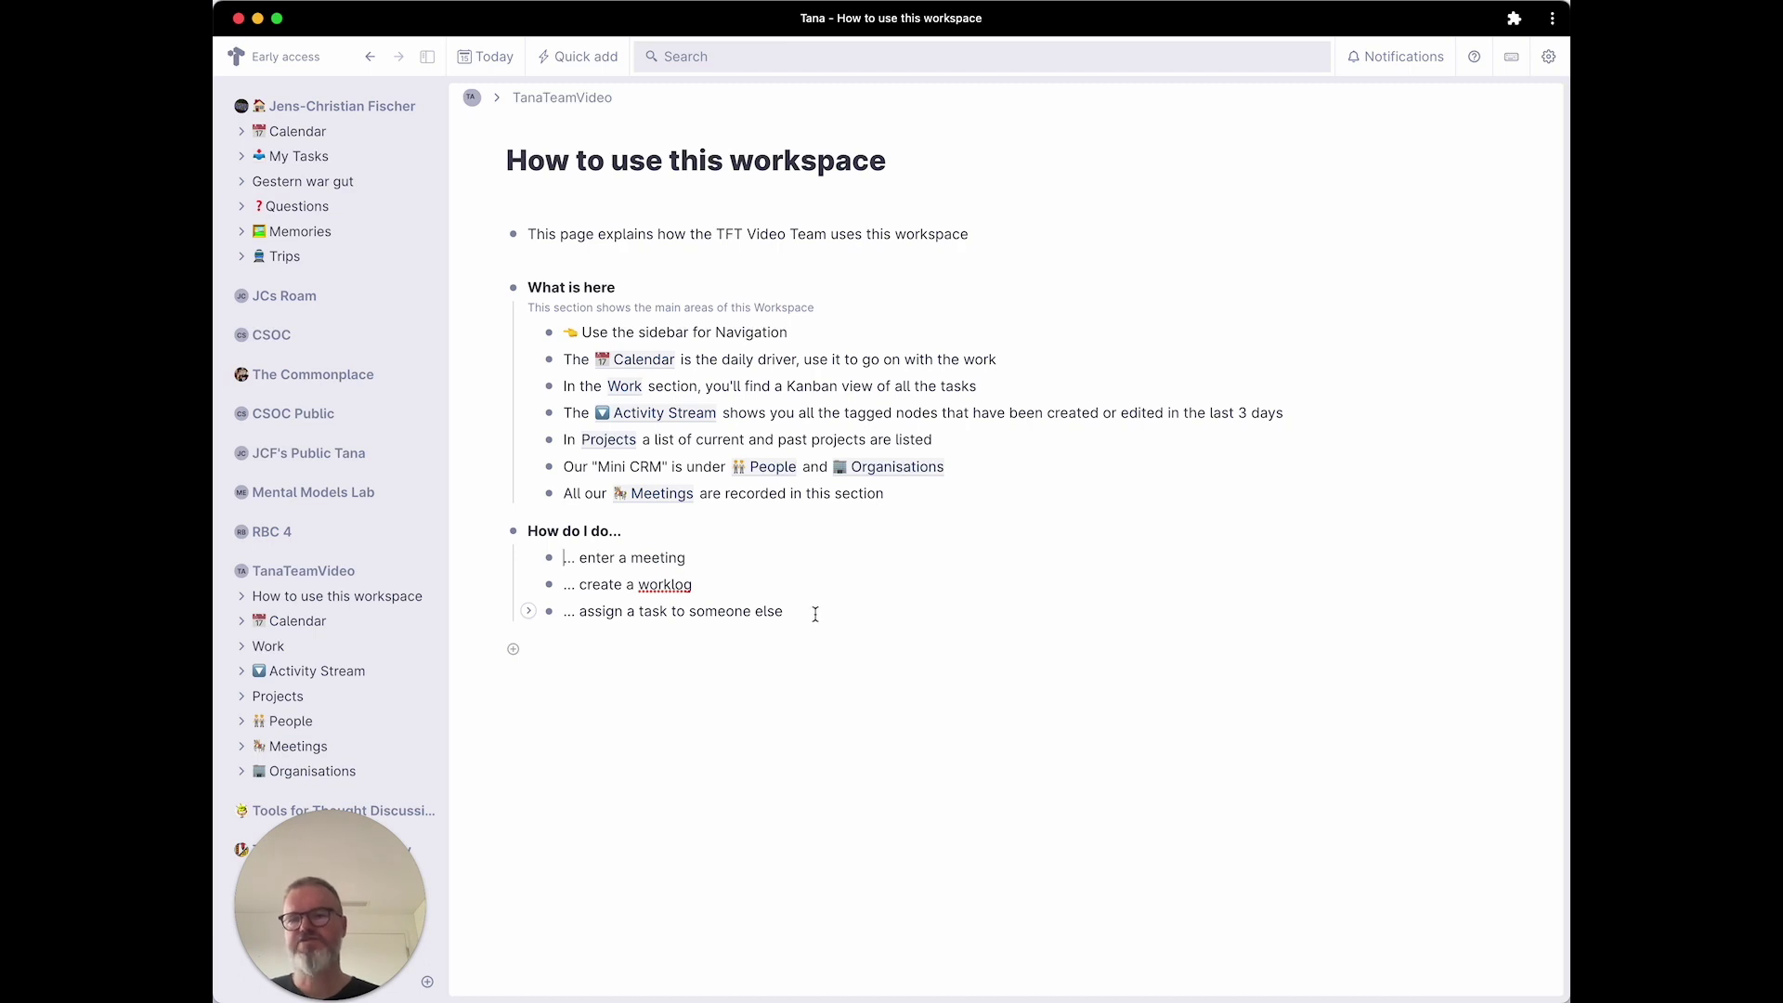
left_click_drag(815, 614, 598, 559)
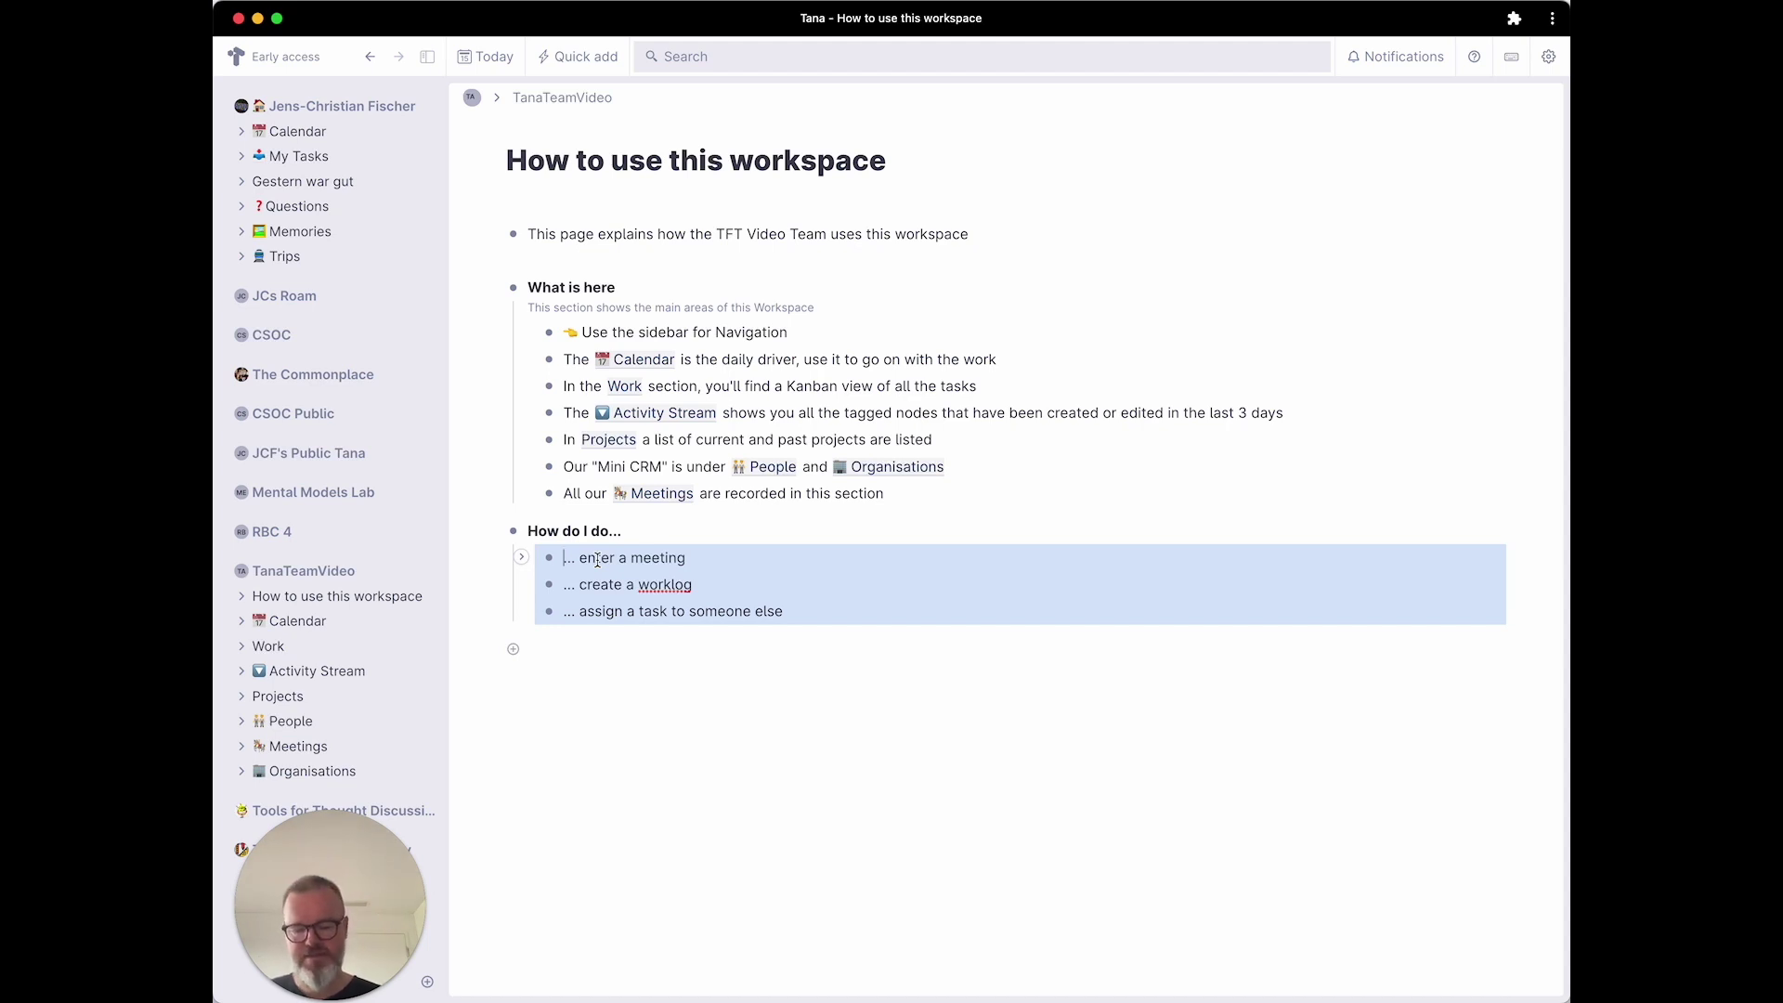
Tag the three selected bullets with a new #tft-howto tag.
key("super+k")
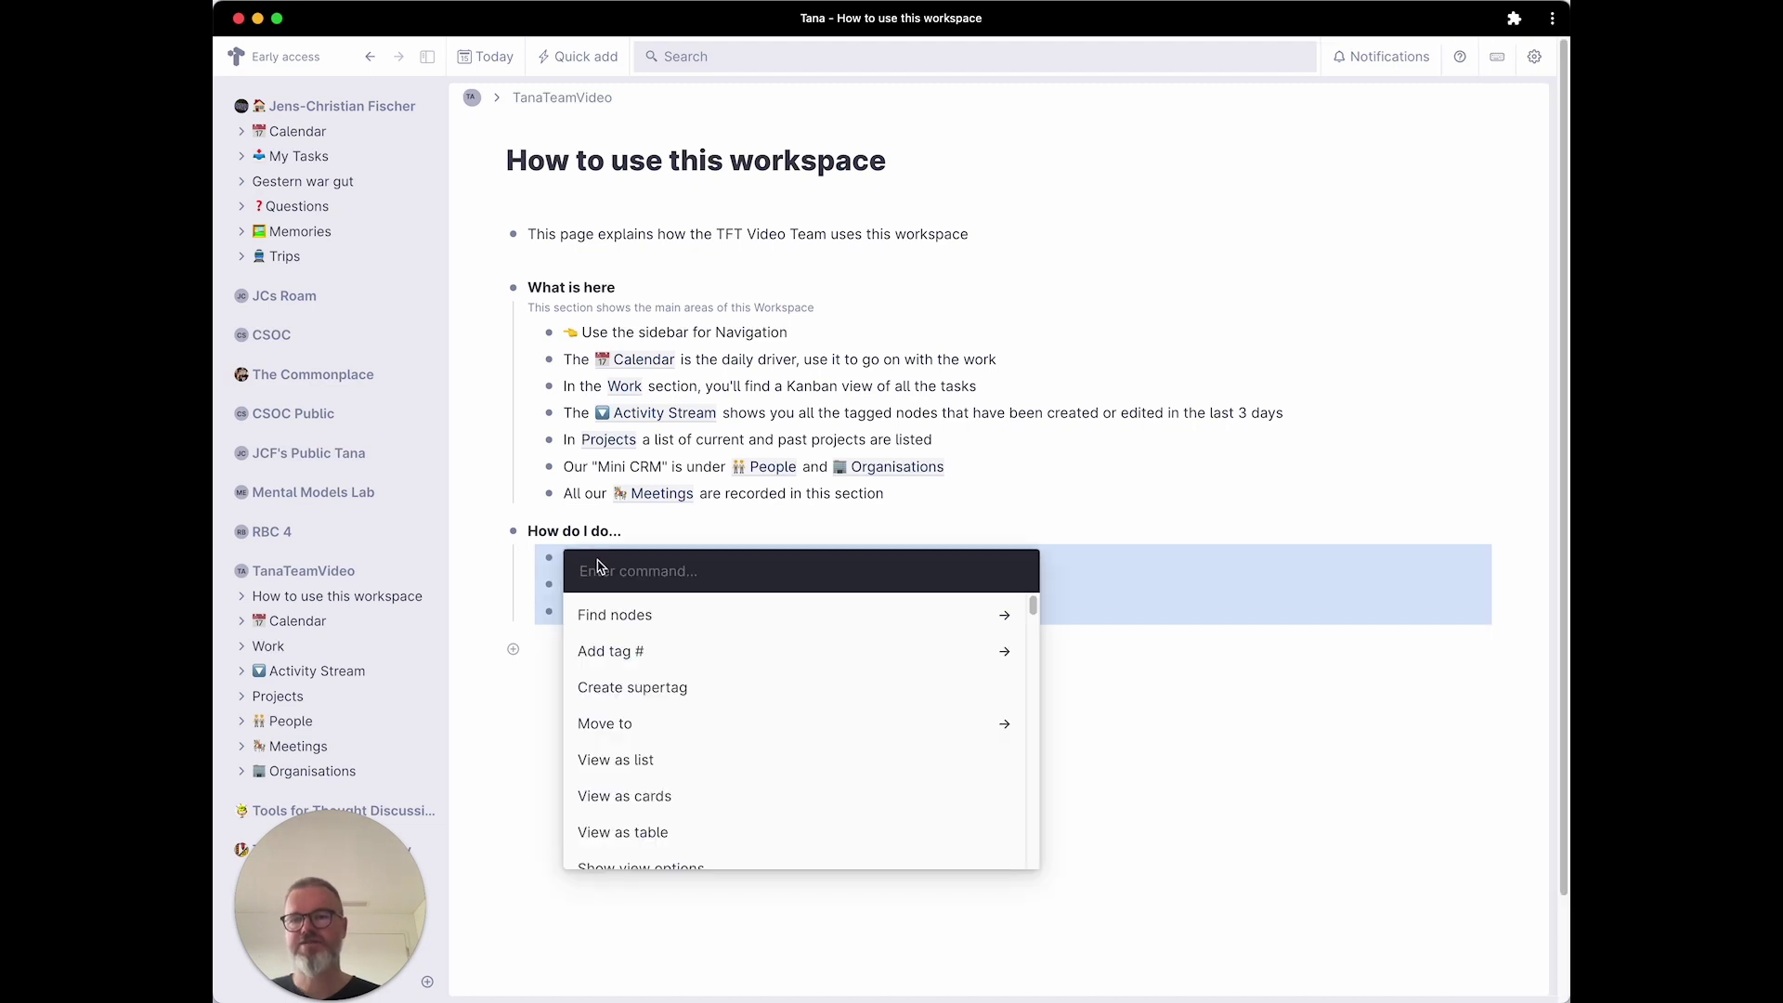
type("tft")
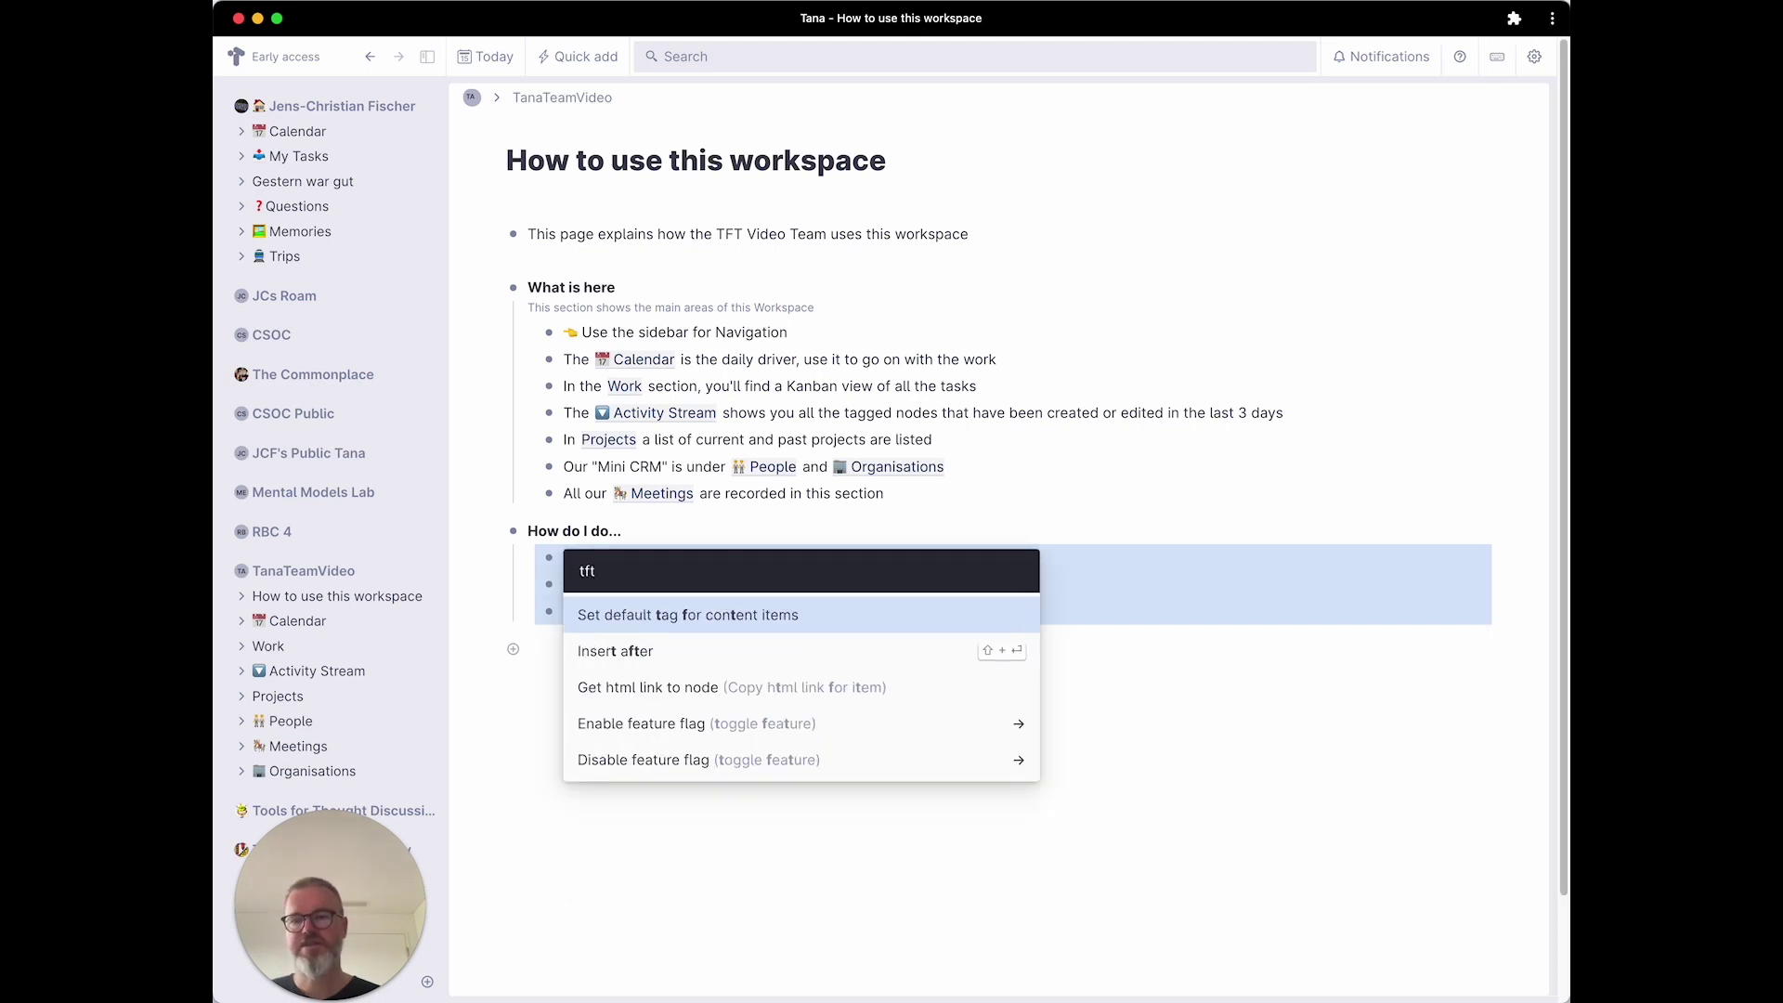
key("BackSpace")
key("BackSpace")
key("BackSpace")
type("ad")
key("Return")
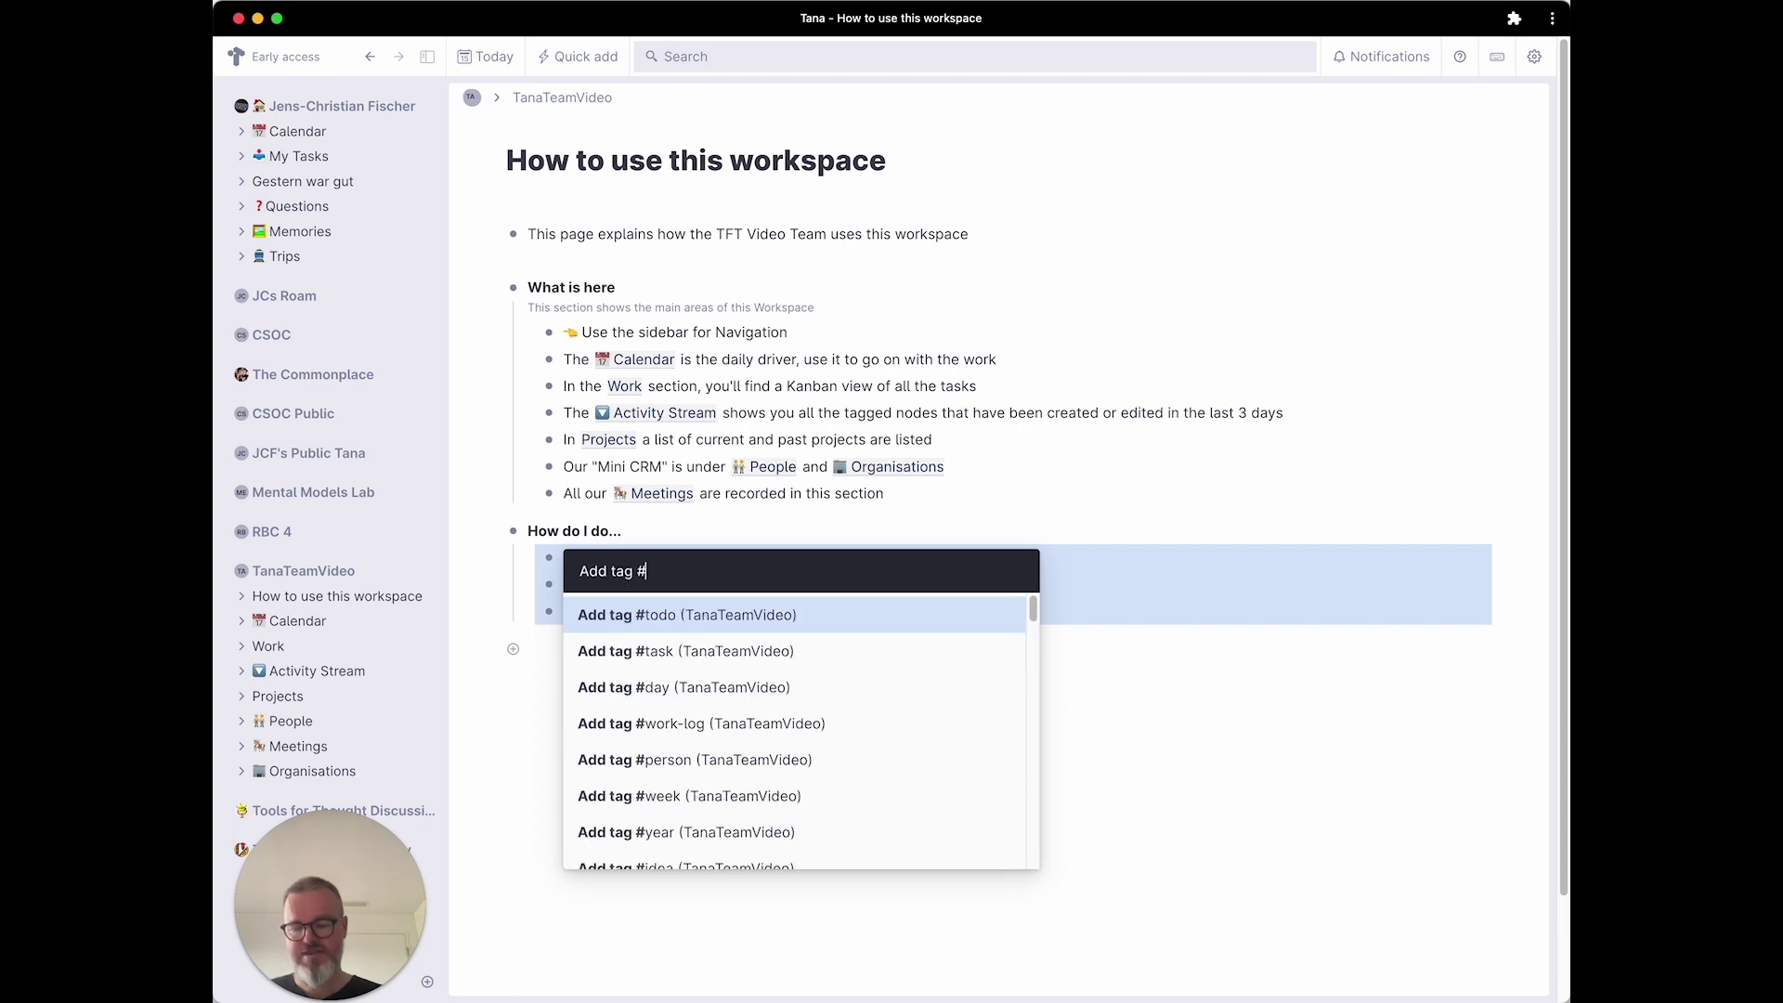
type("tft-howto")
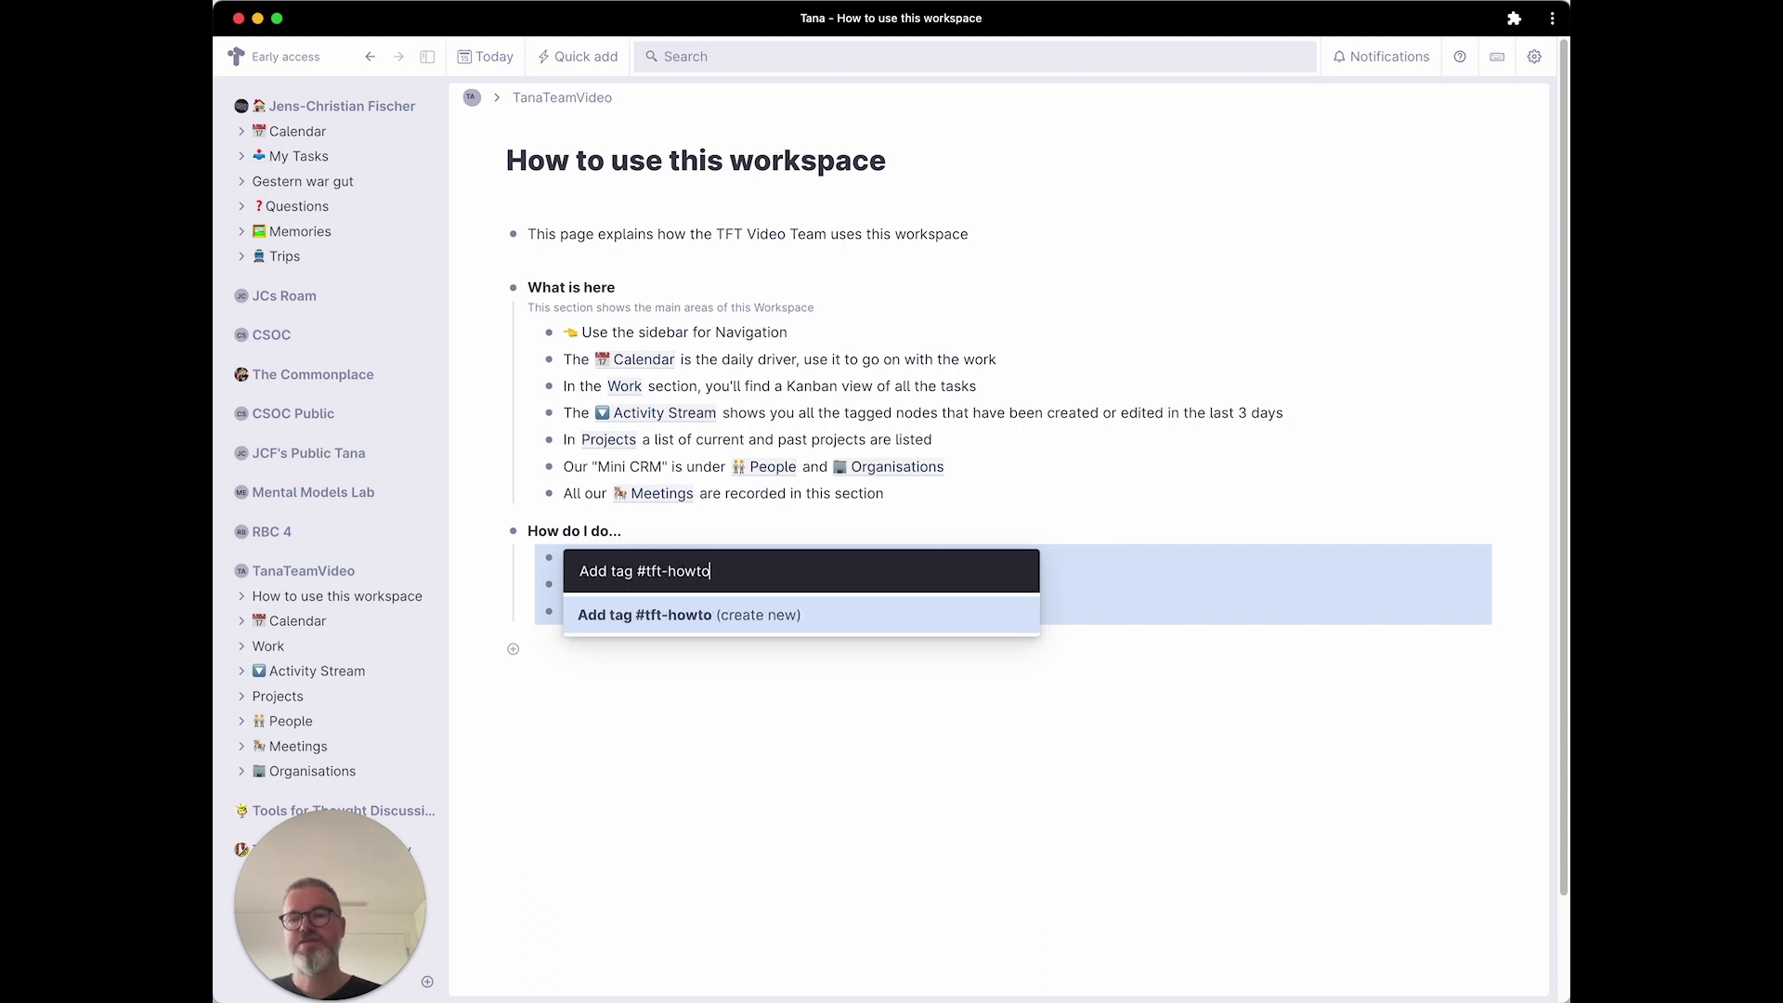
key("Return")
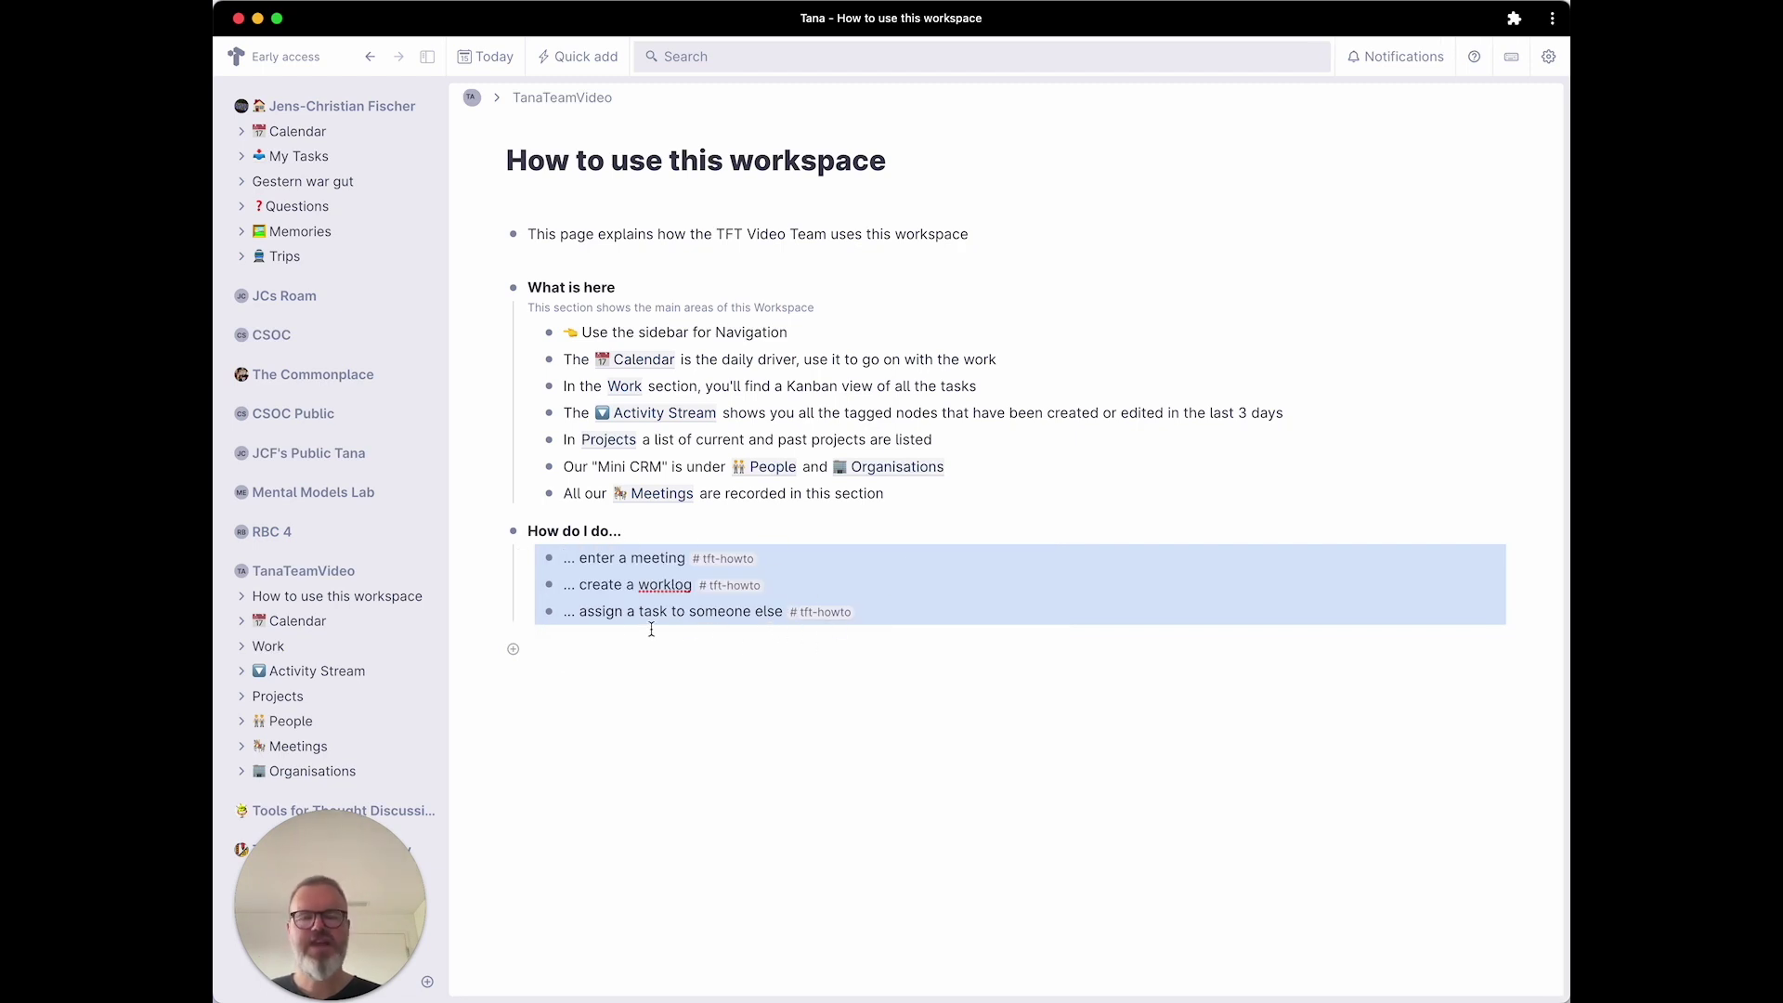
left_click(583, 643)
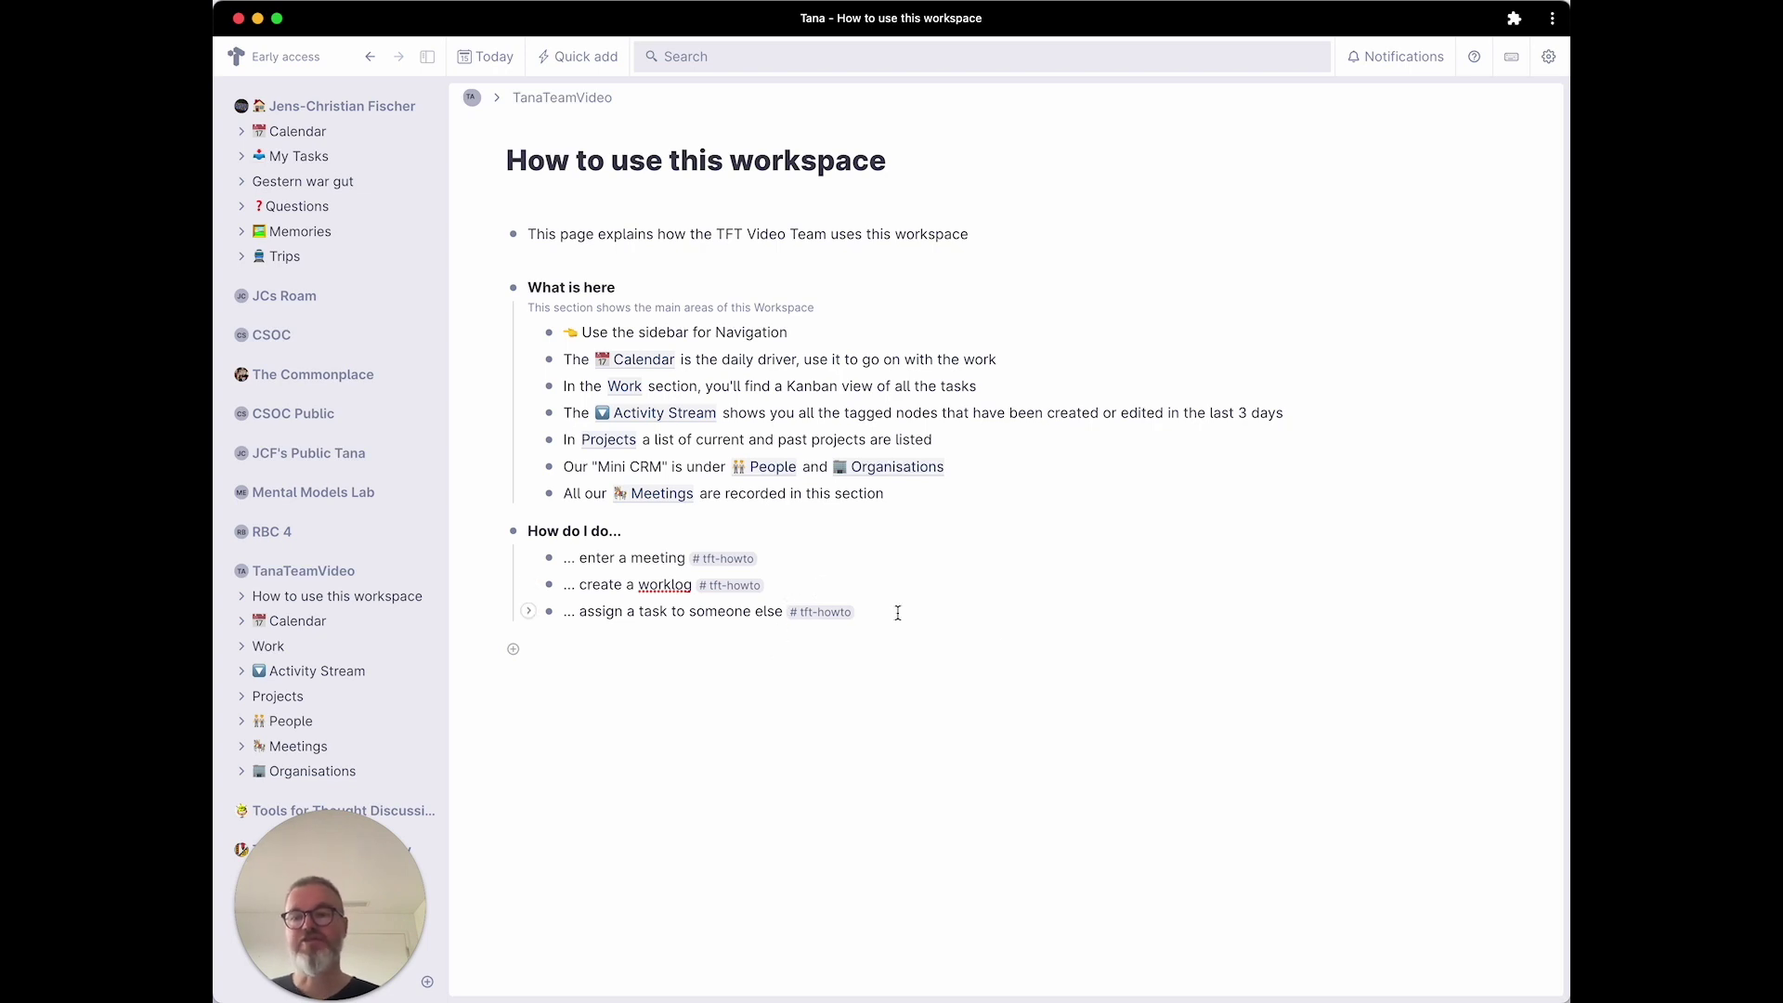
Give the #tft-howto tag default fields Problem and How to solve it.
left_click(822, 612)
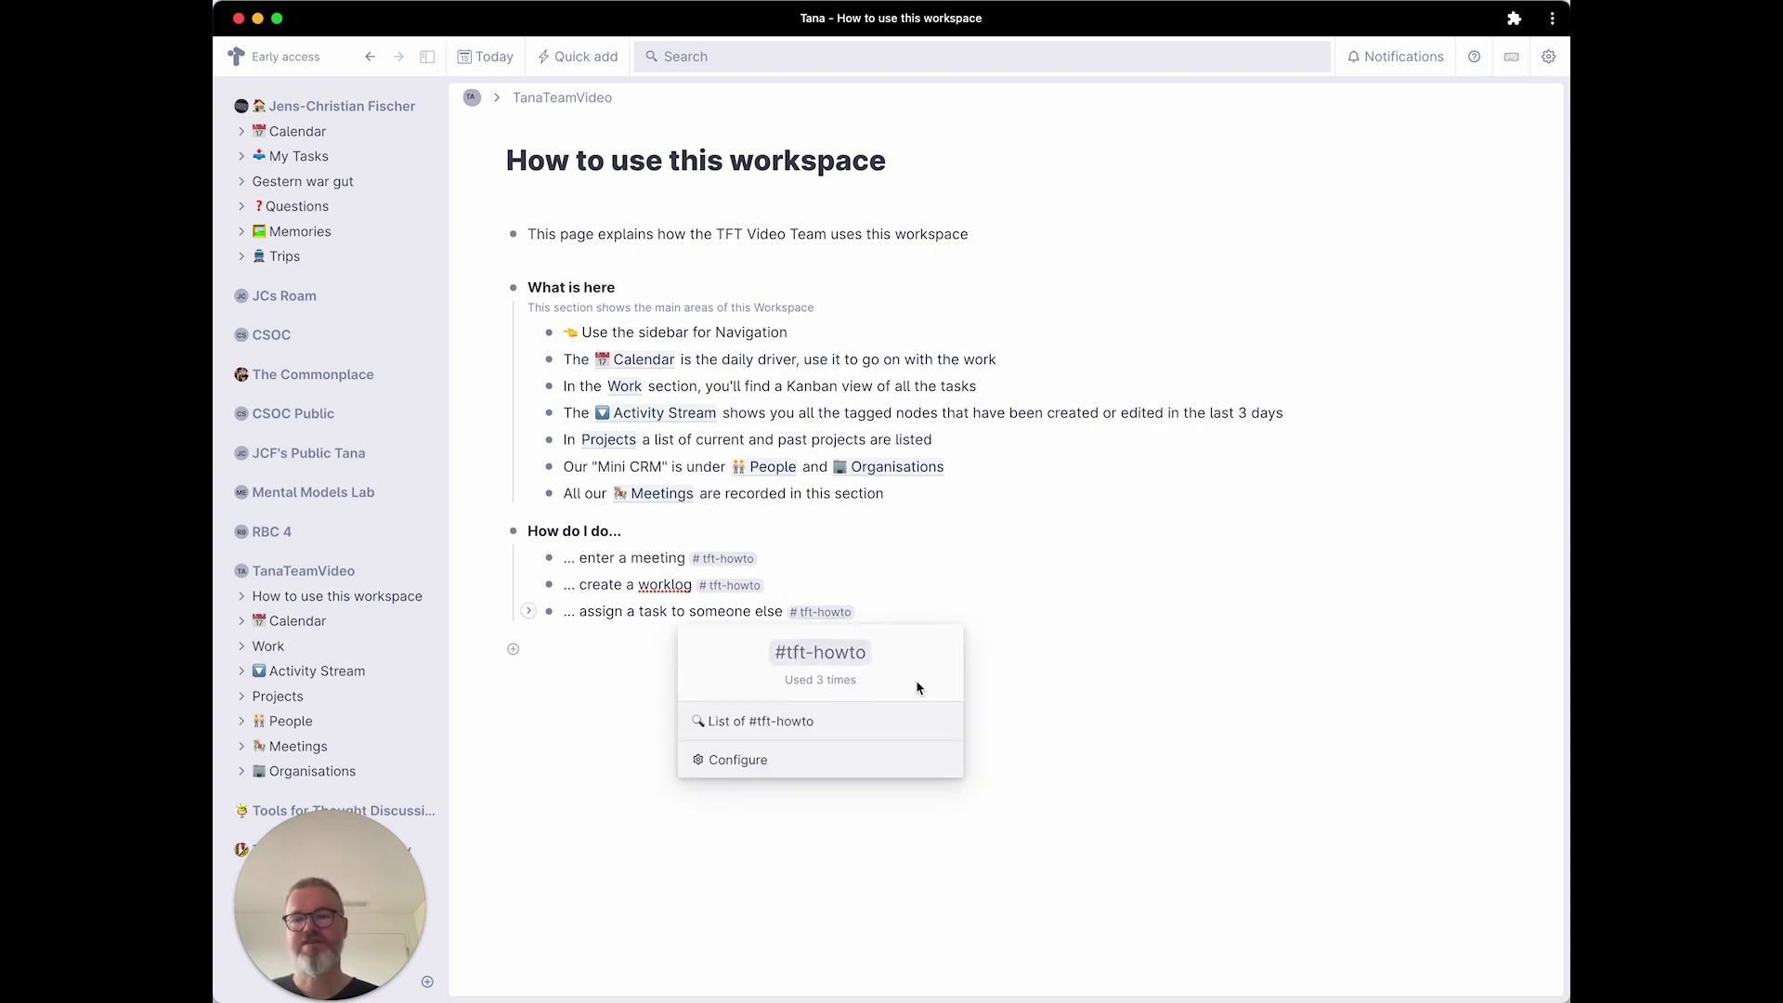
left_click(816, 756)
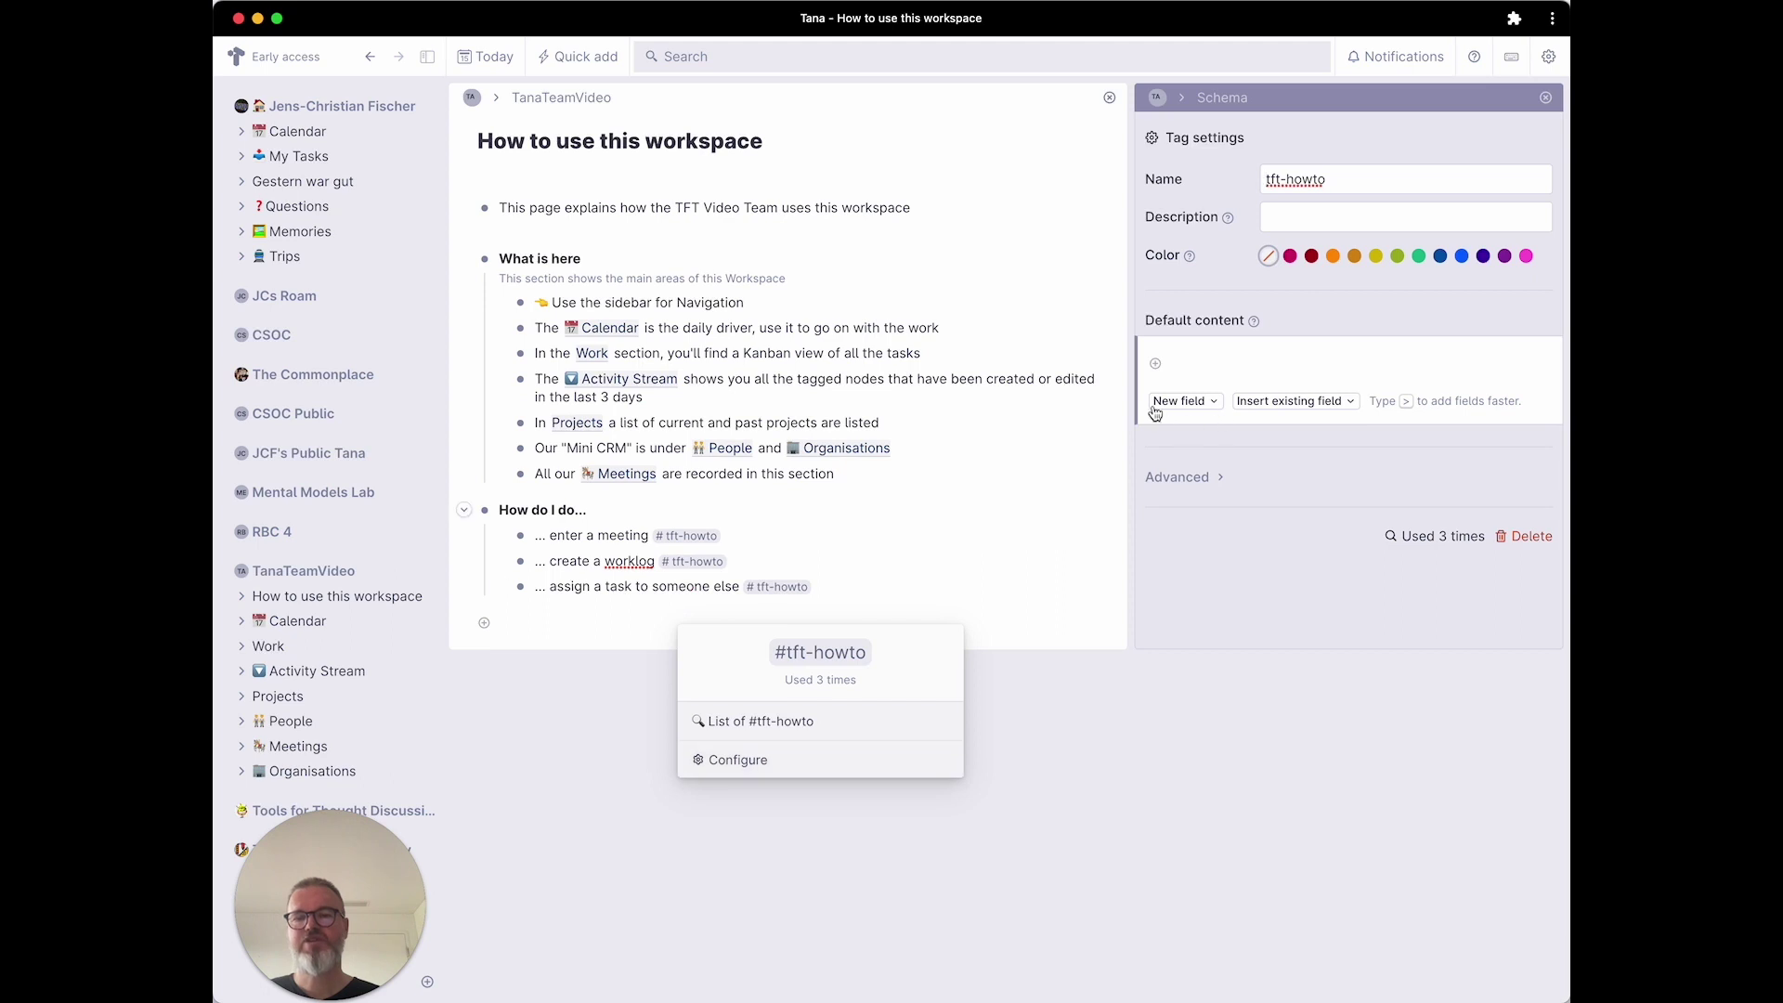
left_click(1206, 364)
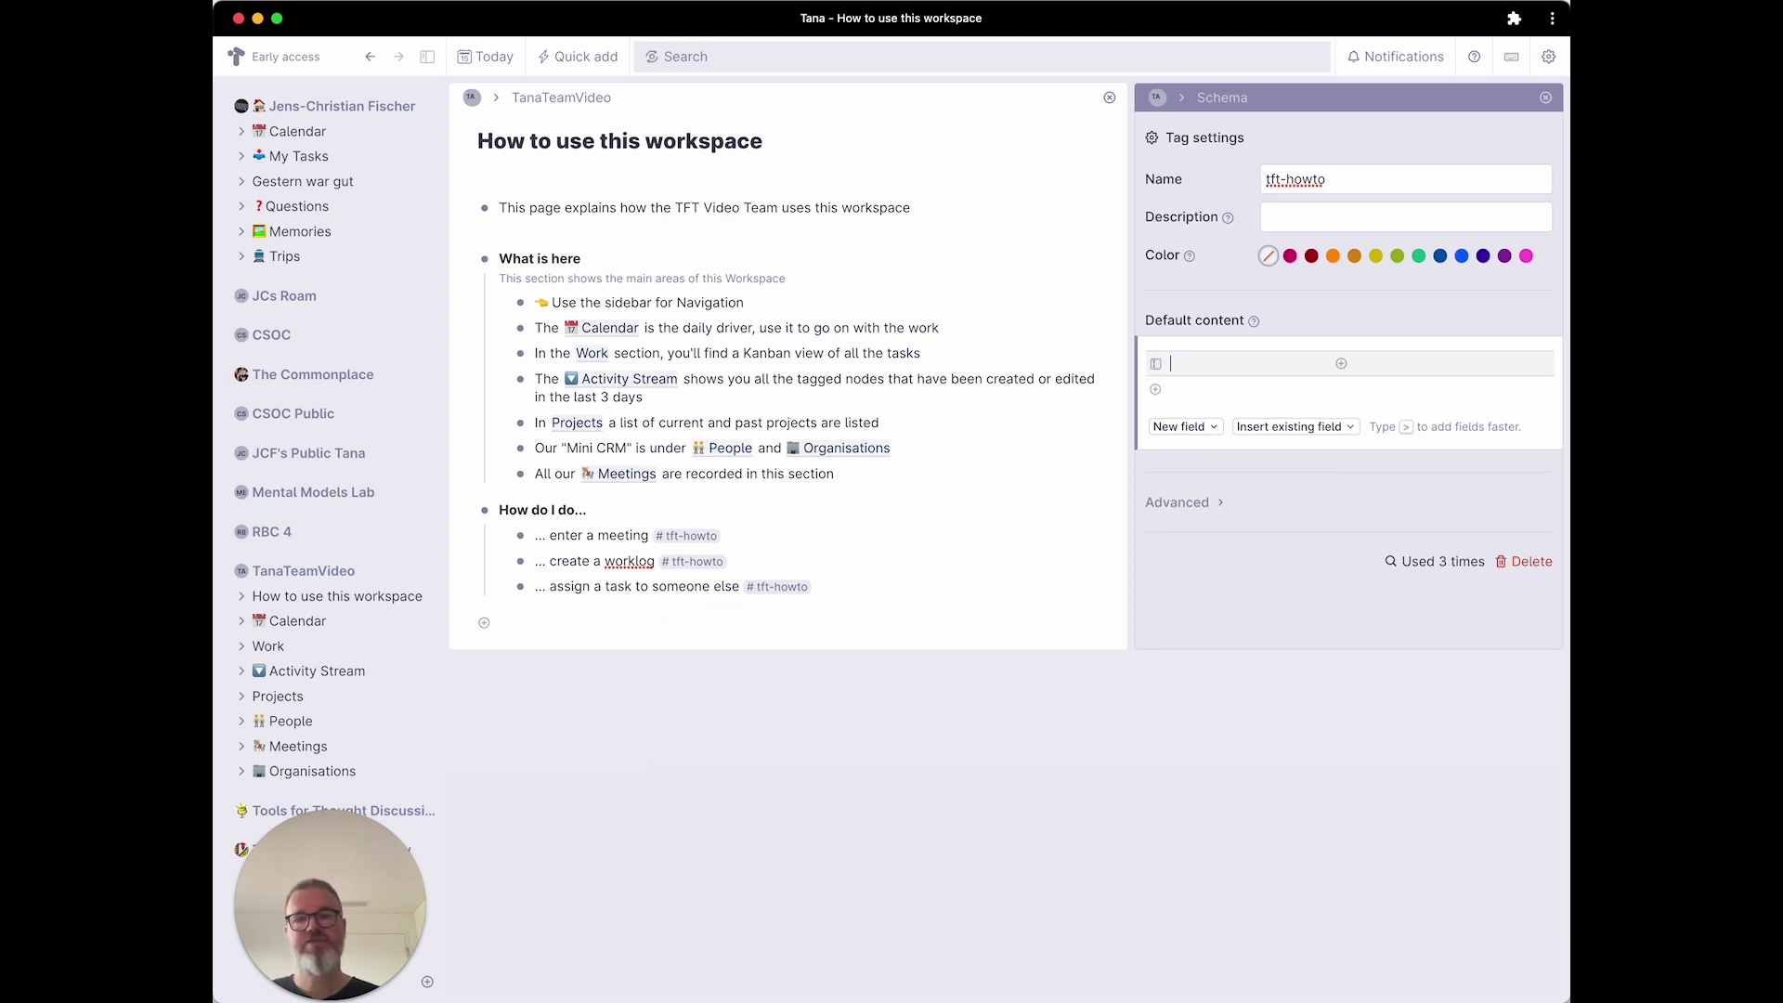
type("Problem")
key("Return")
key("Return")
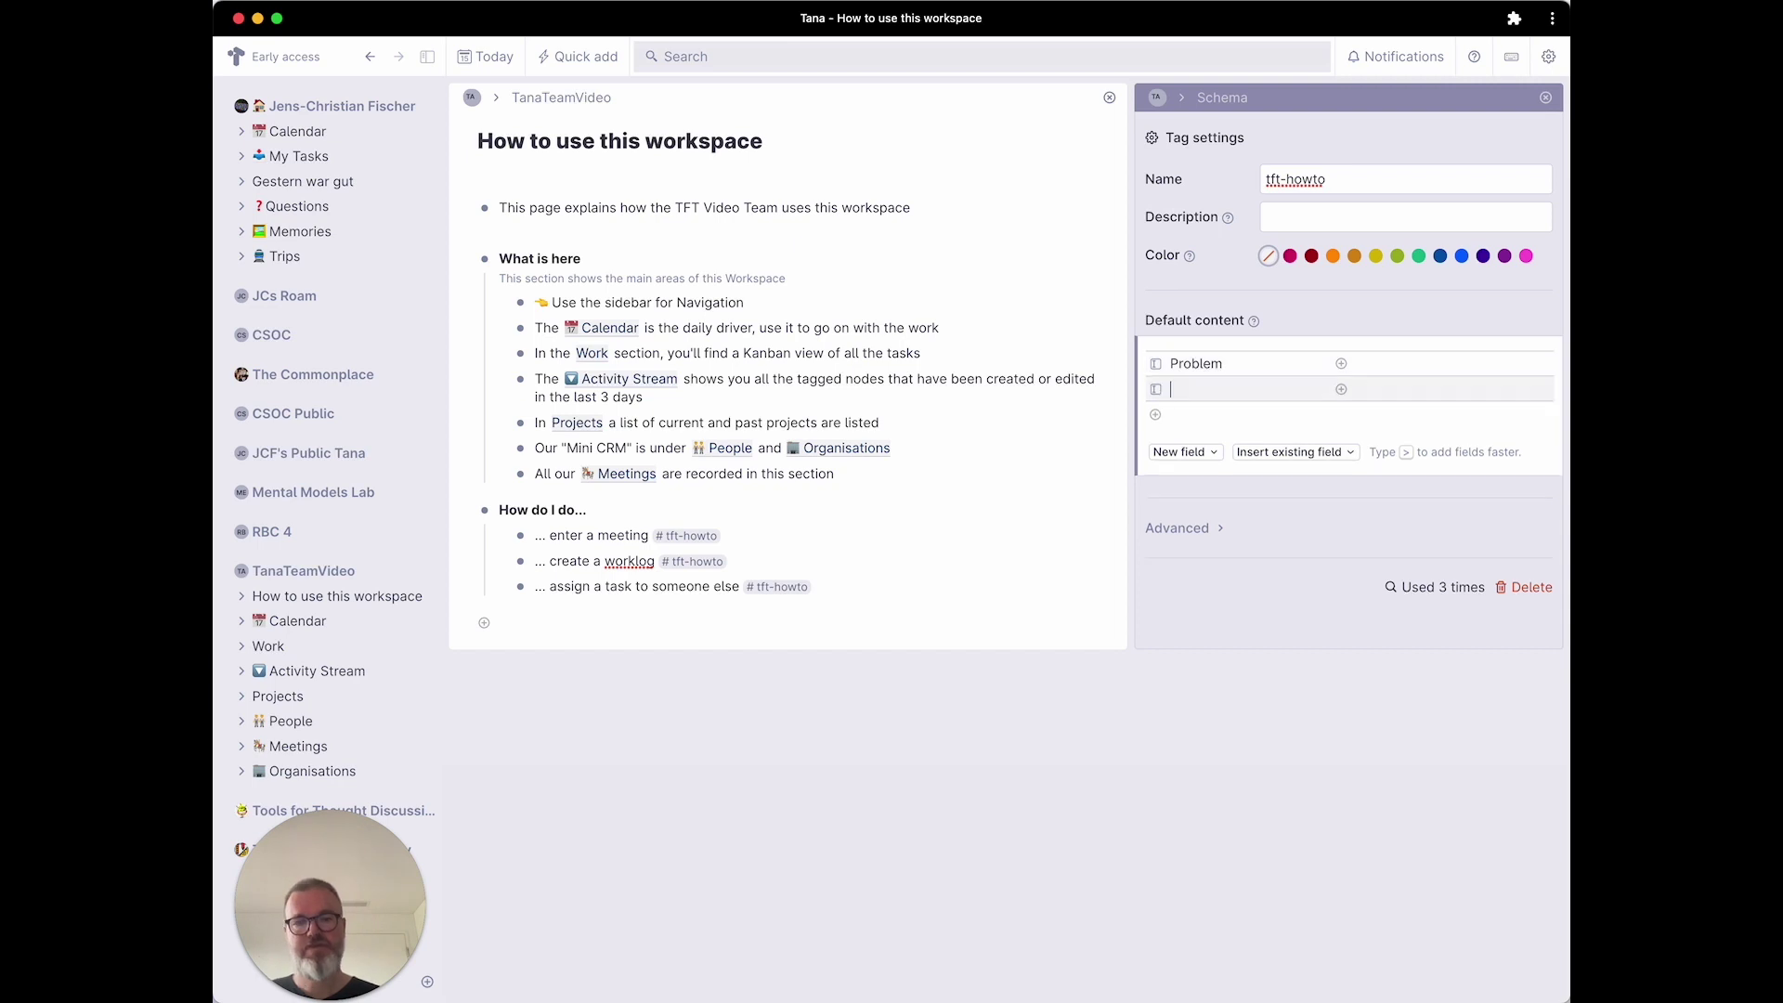
type("How to solve it")
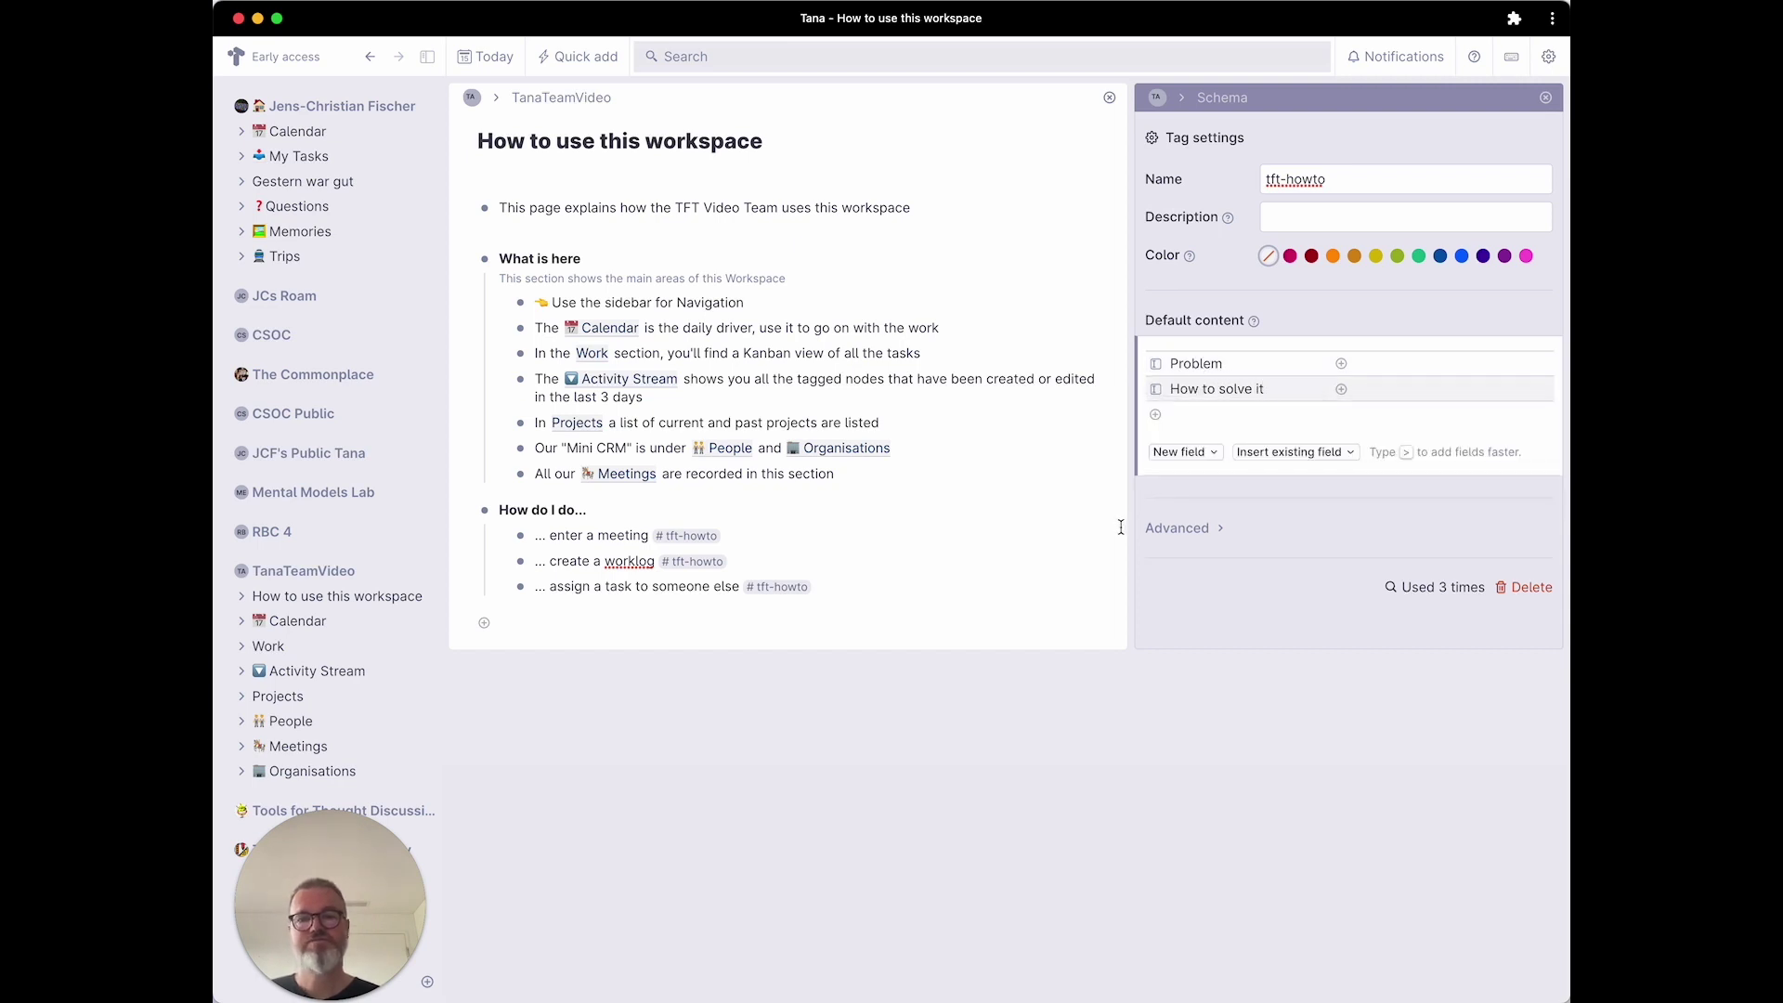
left_click(1057, 529)
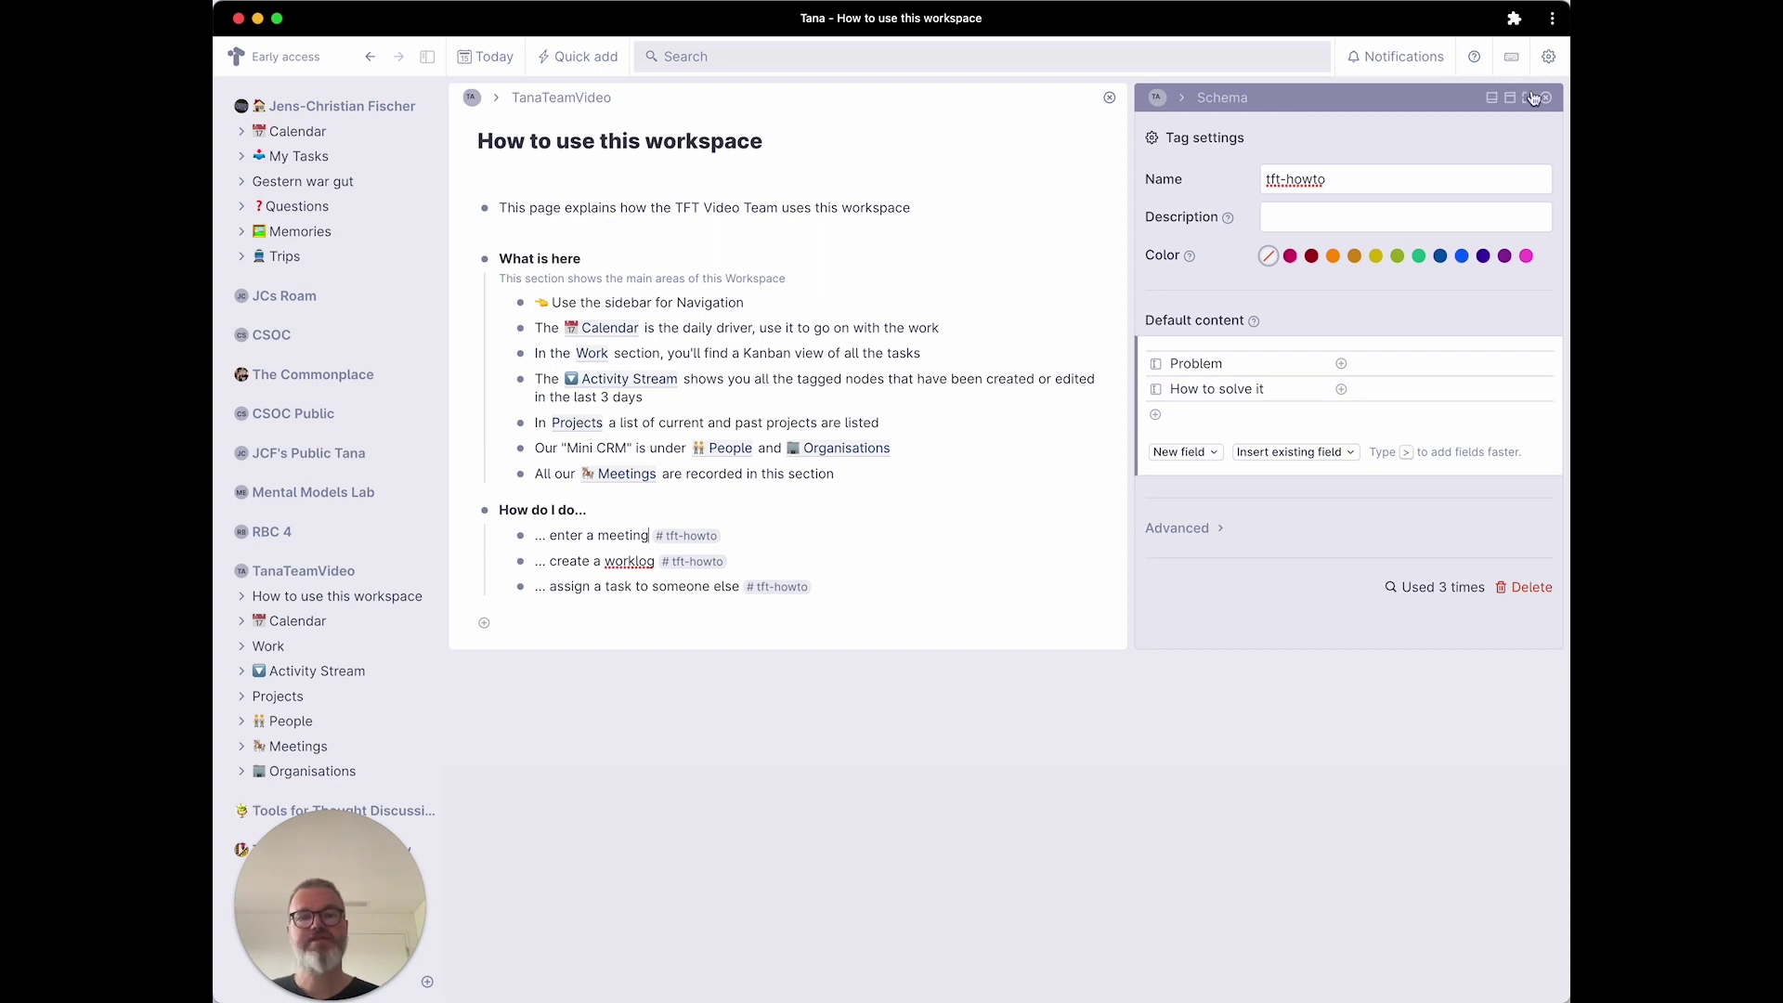
left_click(1546, 97)
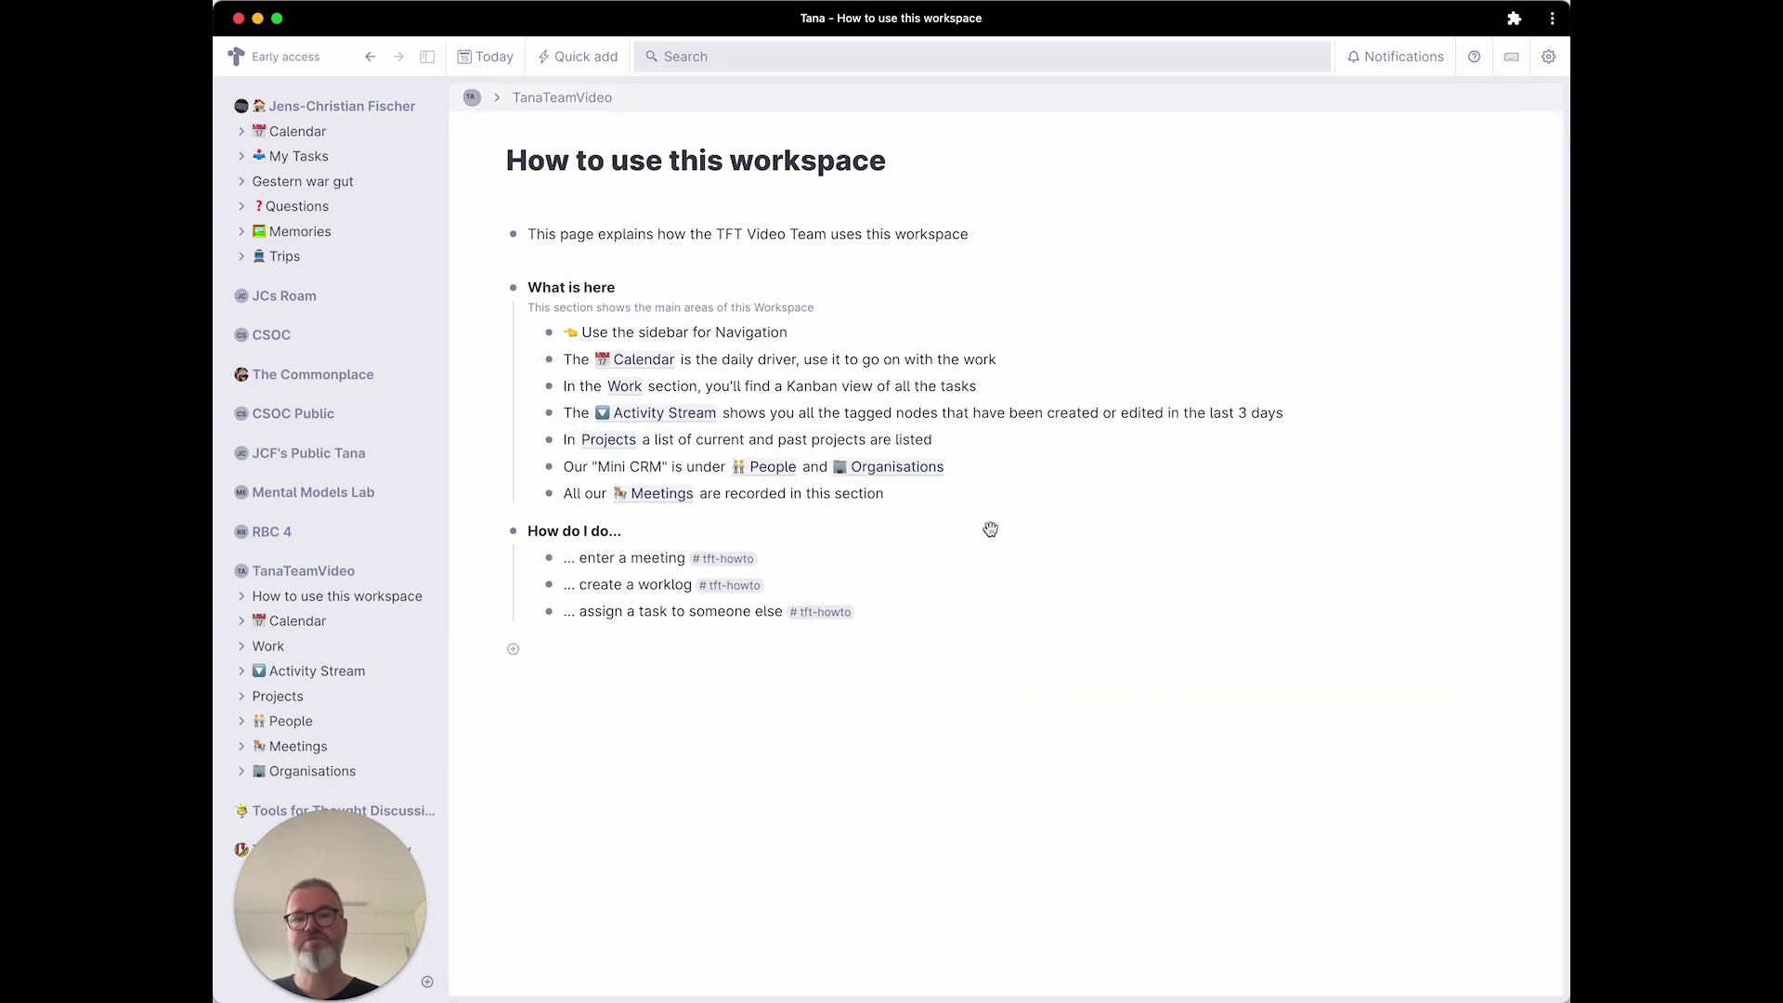
Paste recording a meeting as the Problem and the two calendar-node solution lines into 'enter a meeting'.
left_click(527, 557)
left_click(810, 584)
type("I want to record a meeting and take notes")
key("Down")
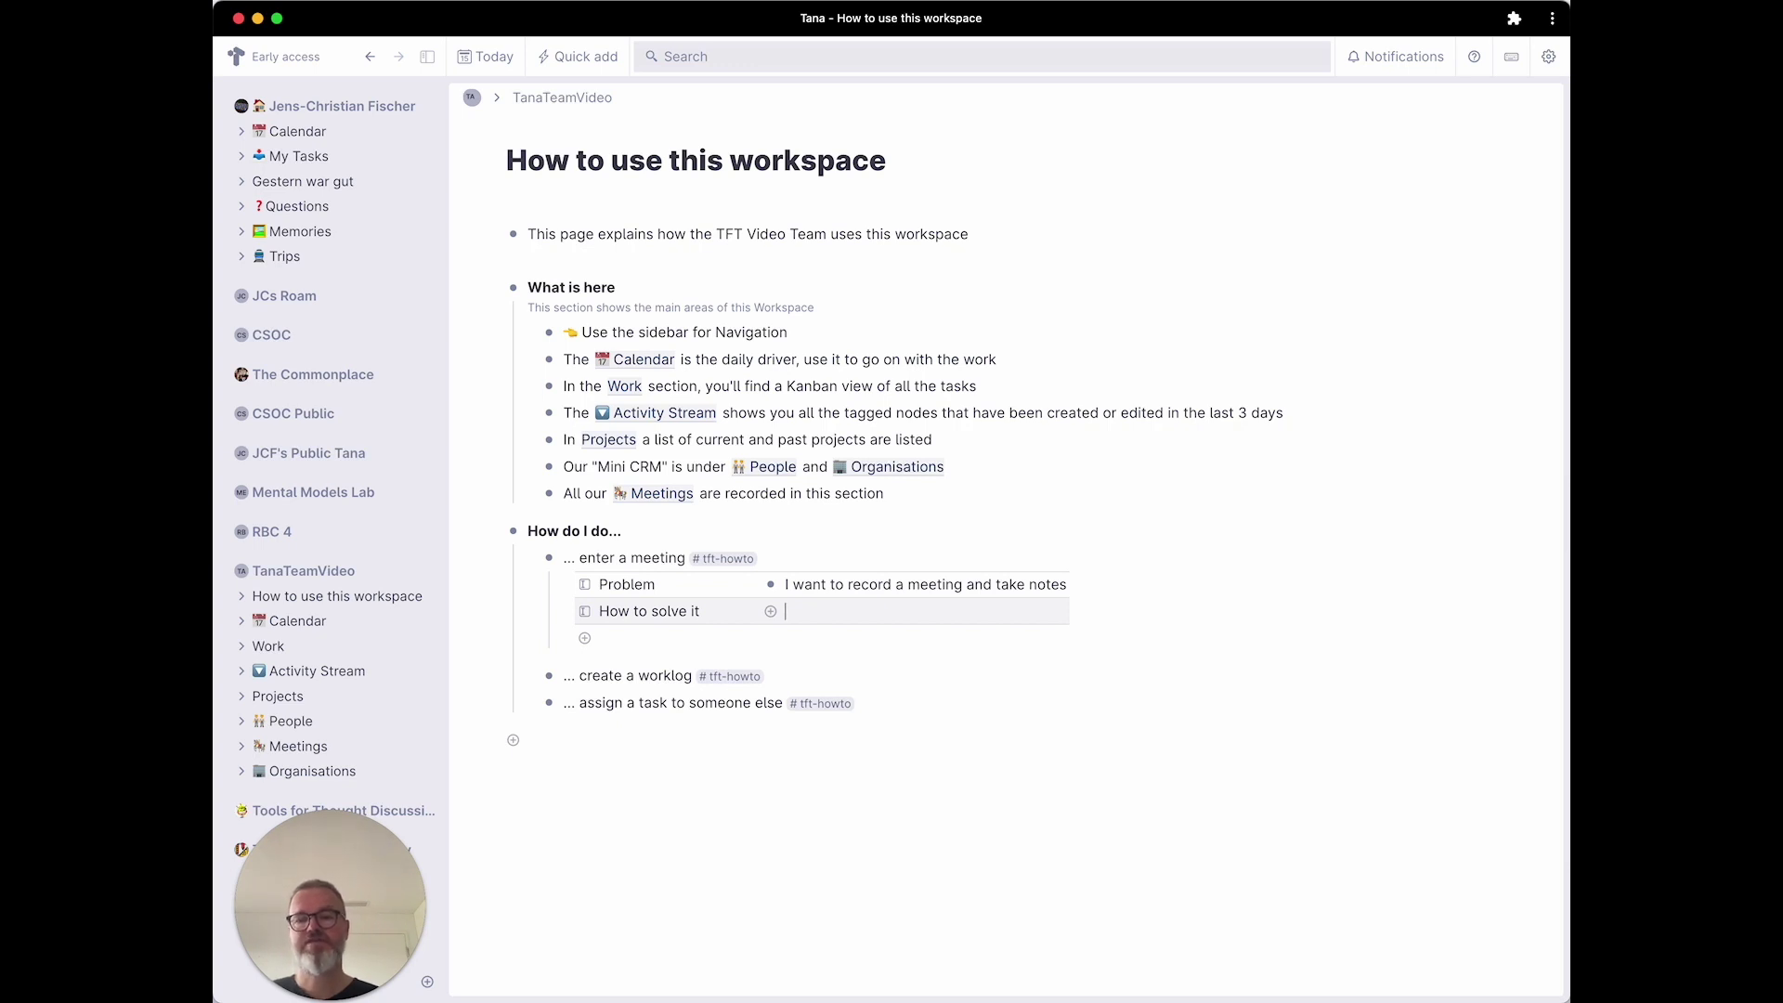
type("Add a new node in the calendar, then tag it with the meeting tag and fill out the fields.")
key("Return")
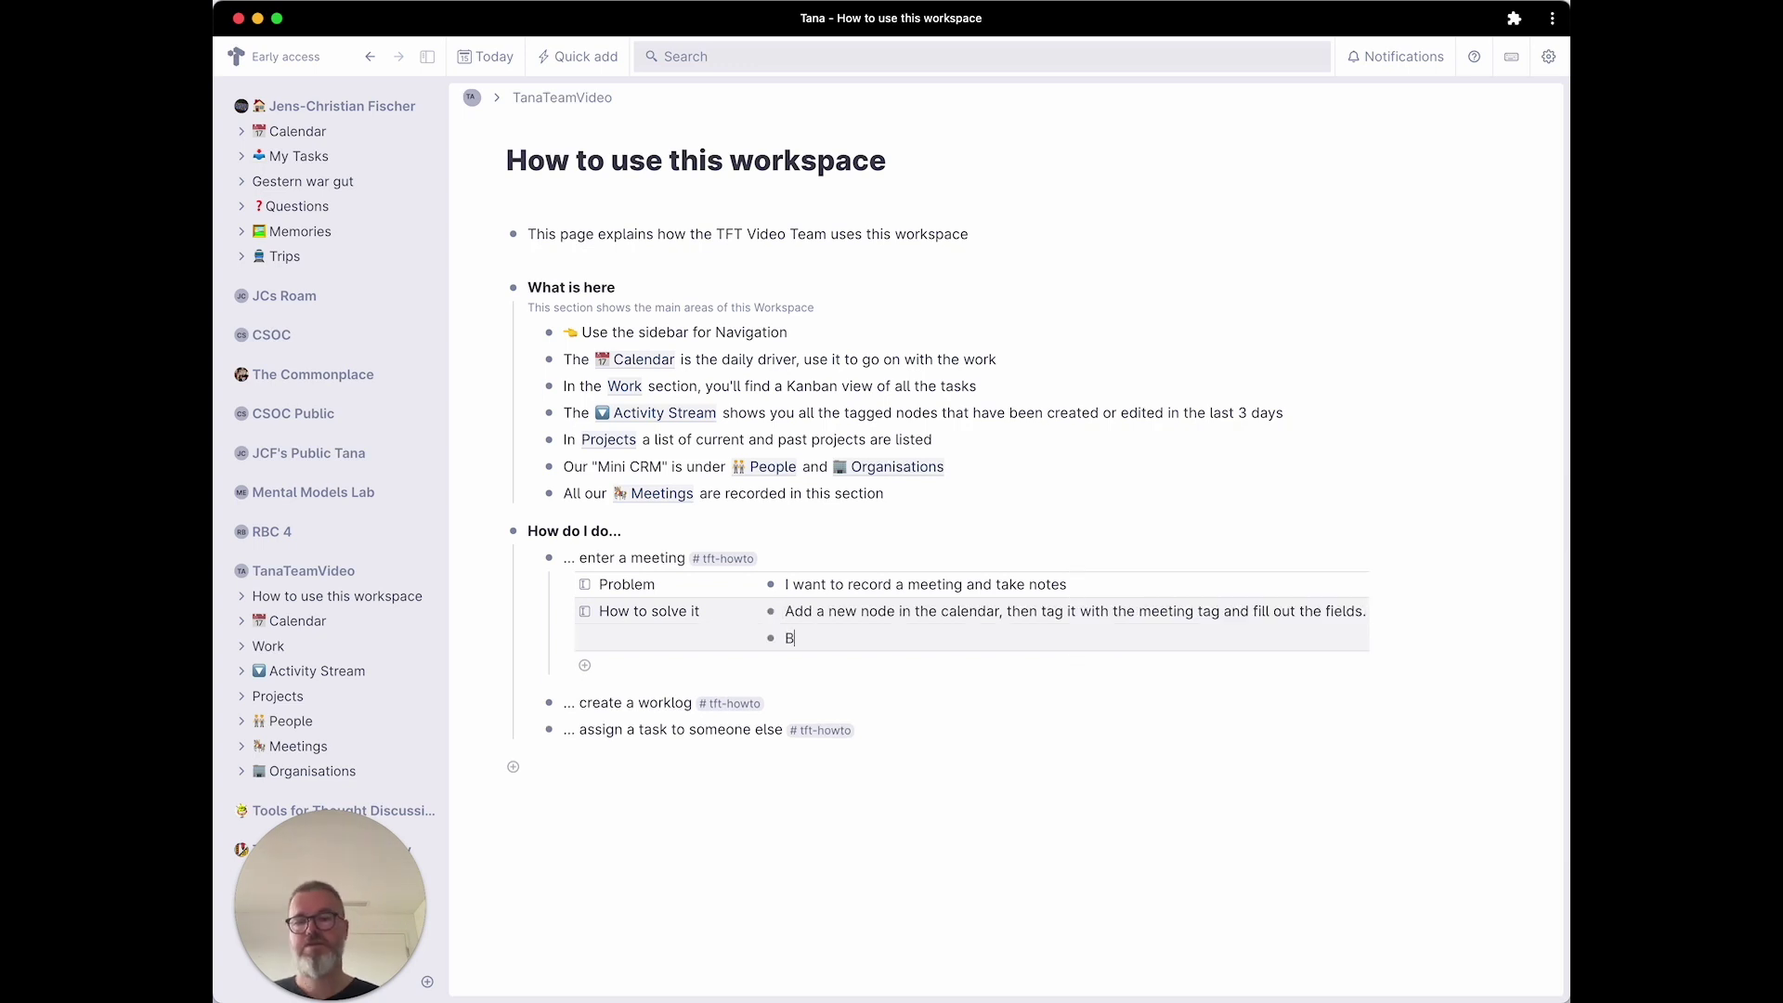
type("Be sure to fill out all participants in the meeting, even internal ones")
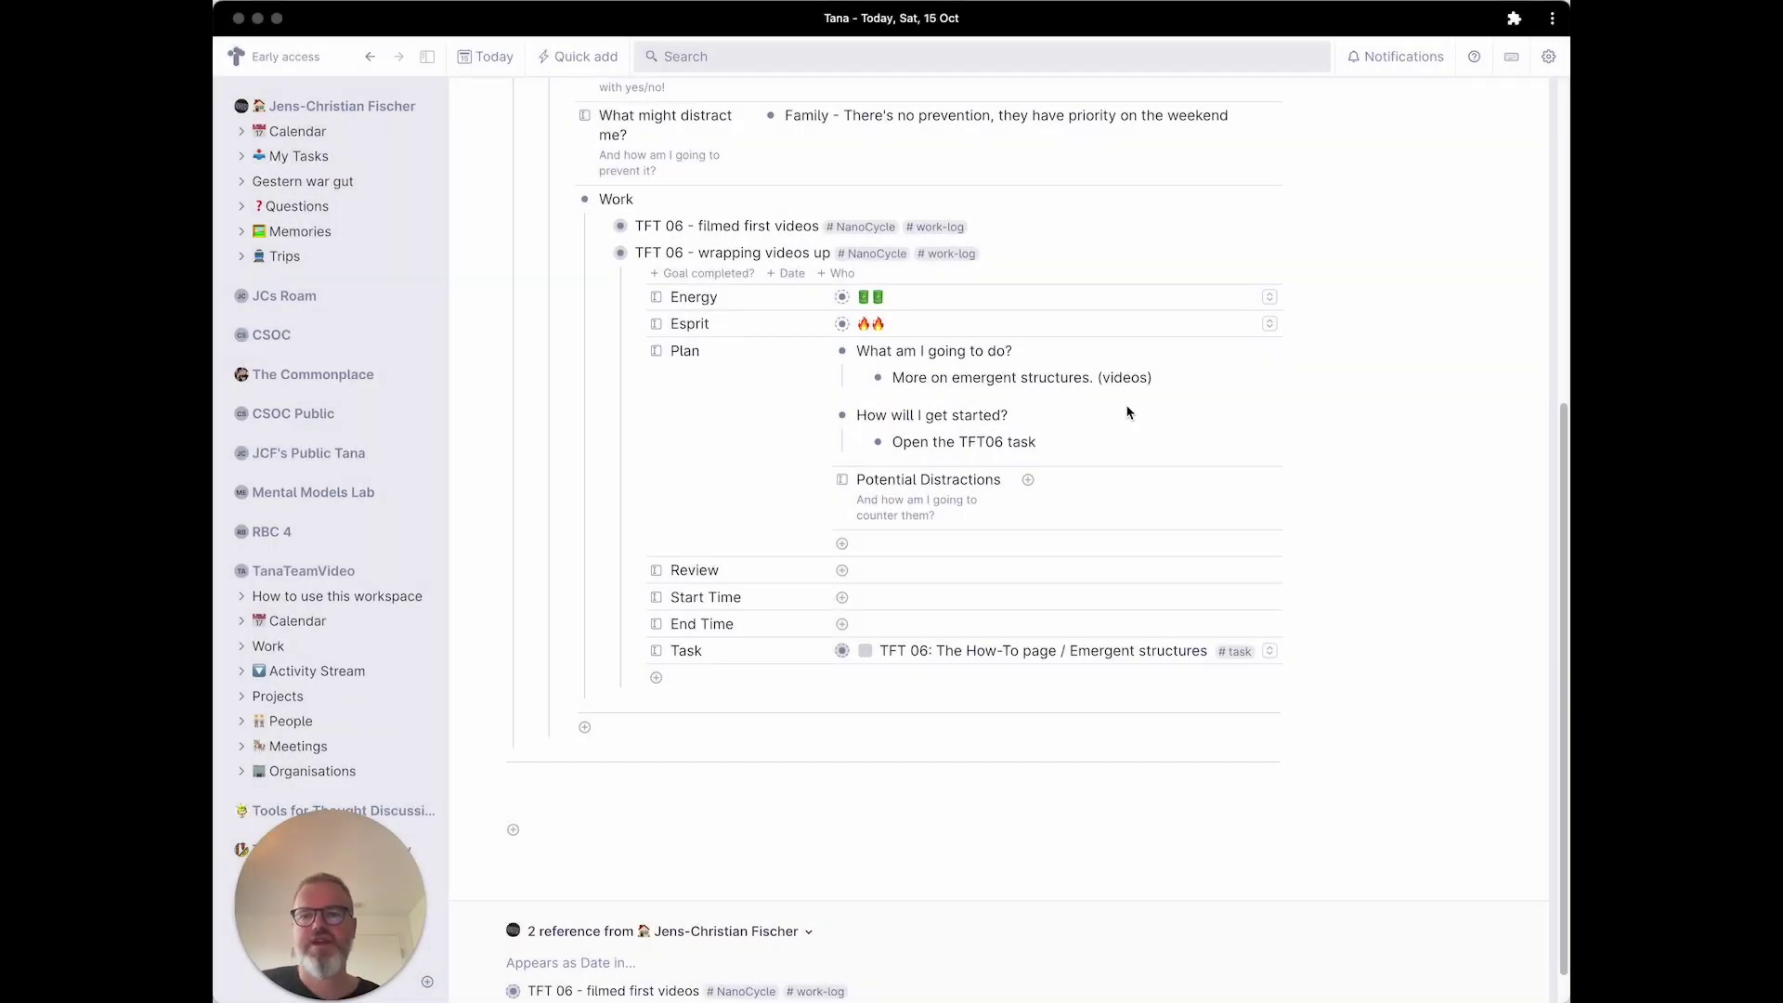
Insert the current time, 16:39, as the work log's Start Time, then open TanaTeamVideo.
left_click(903, 596)
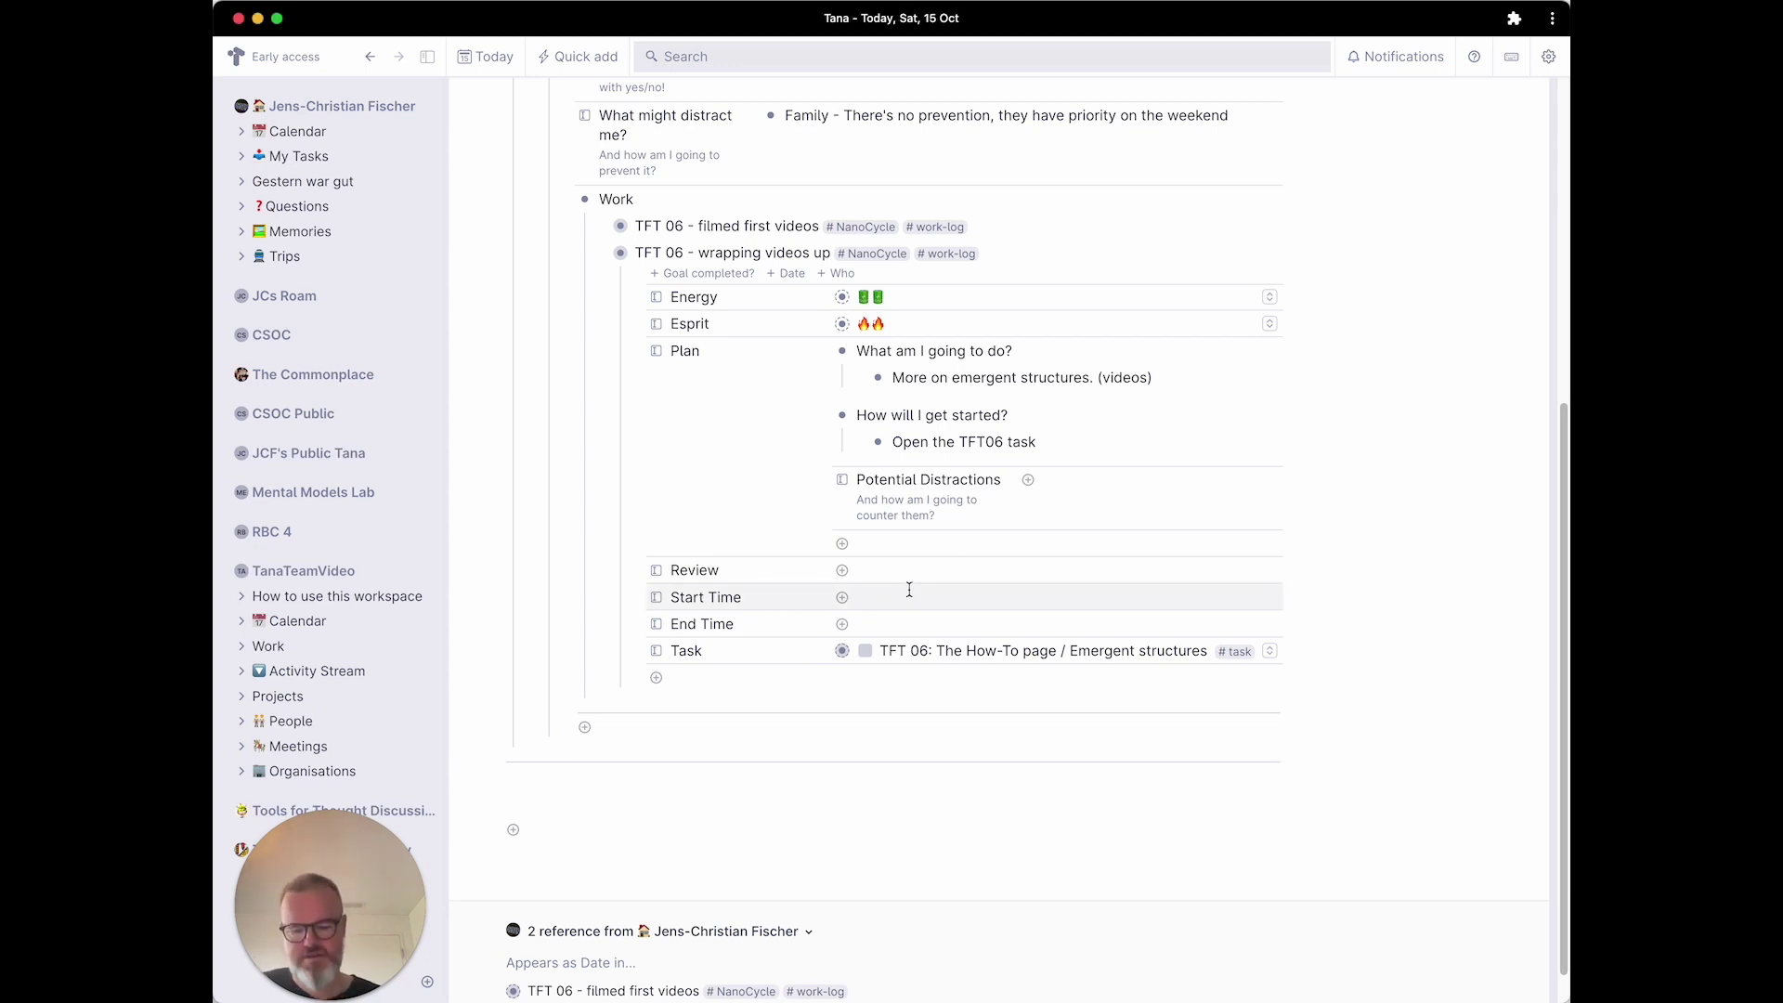
key("super+k")
type("tim")
key("Return")
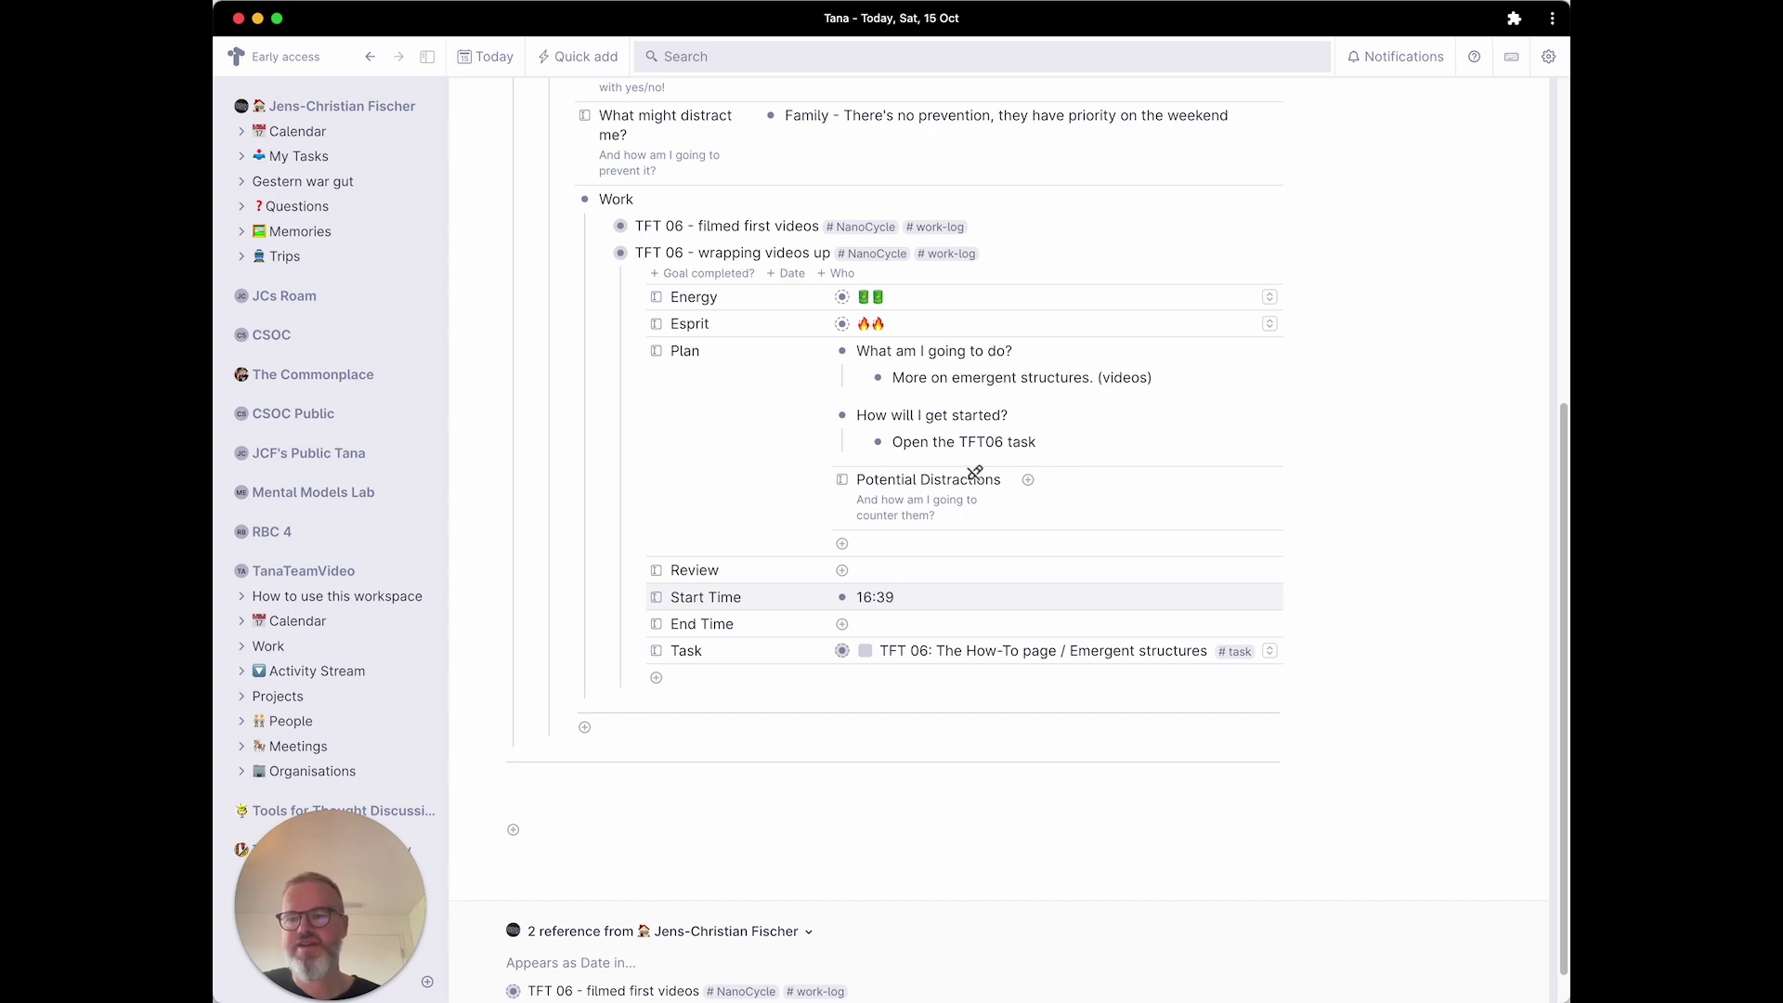
left_click(303, 574)
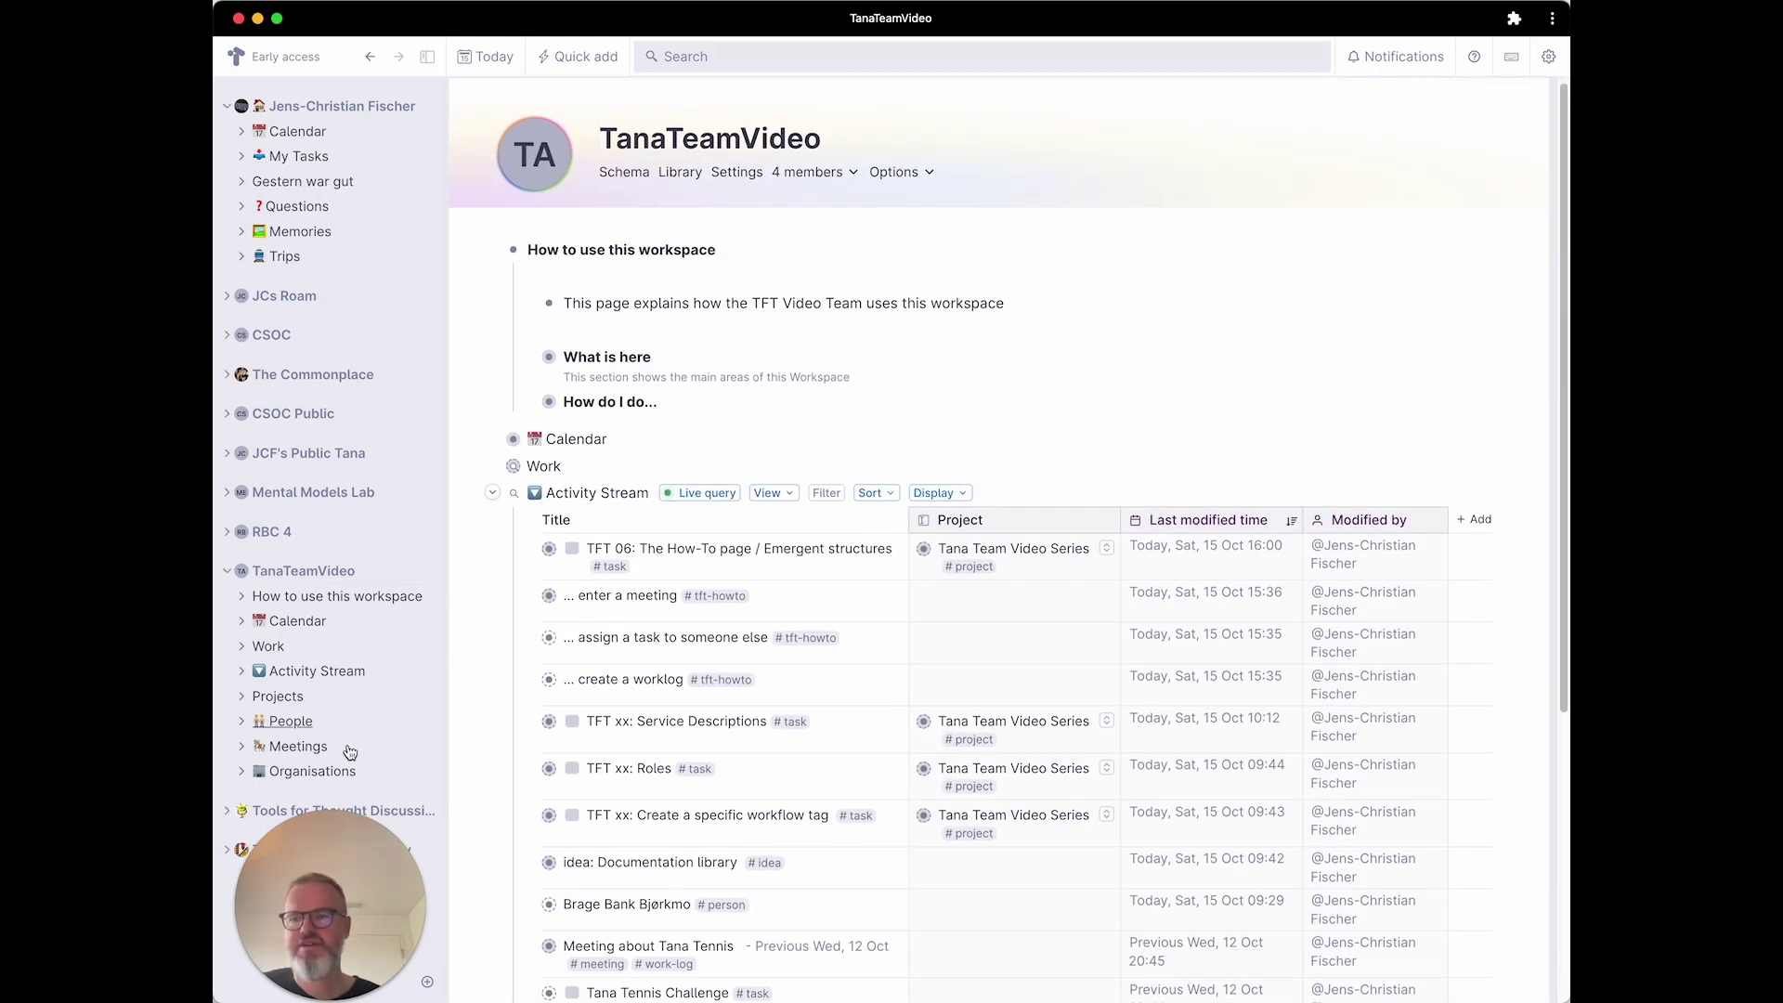
Add 'Meeting about Work sync' tagged #meeting under Work Log on today's calendar page.
left_click(295, 746)
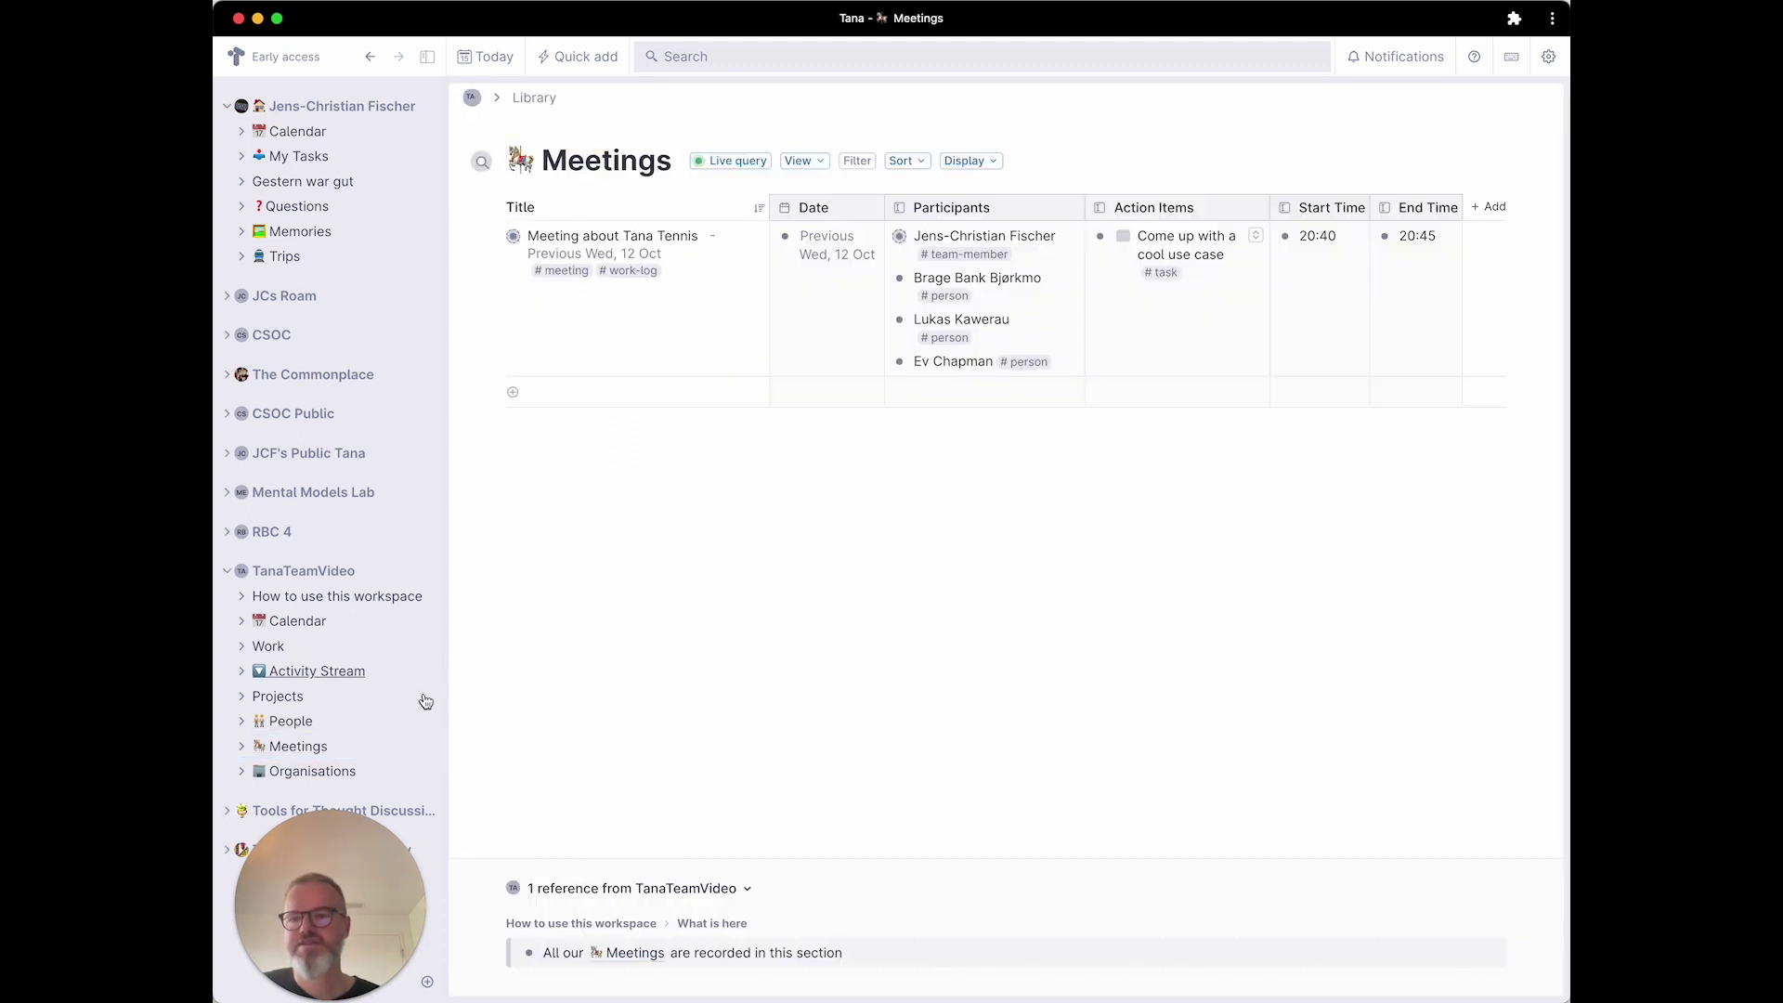
left_click(299, 628)
left_click(576, 239)
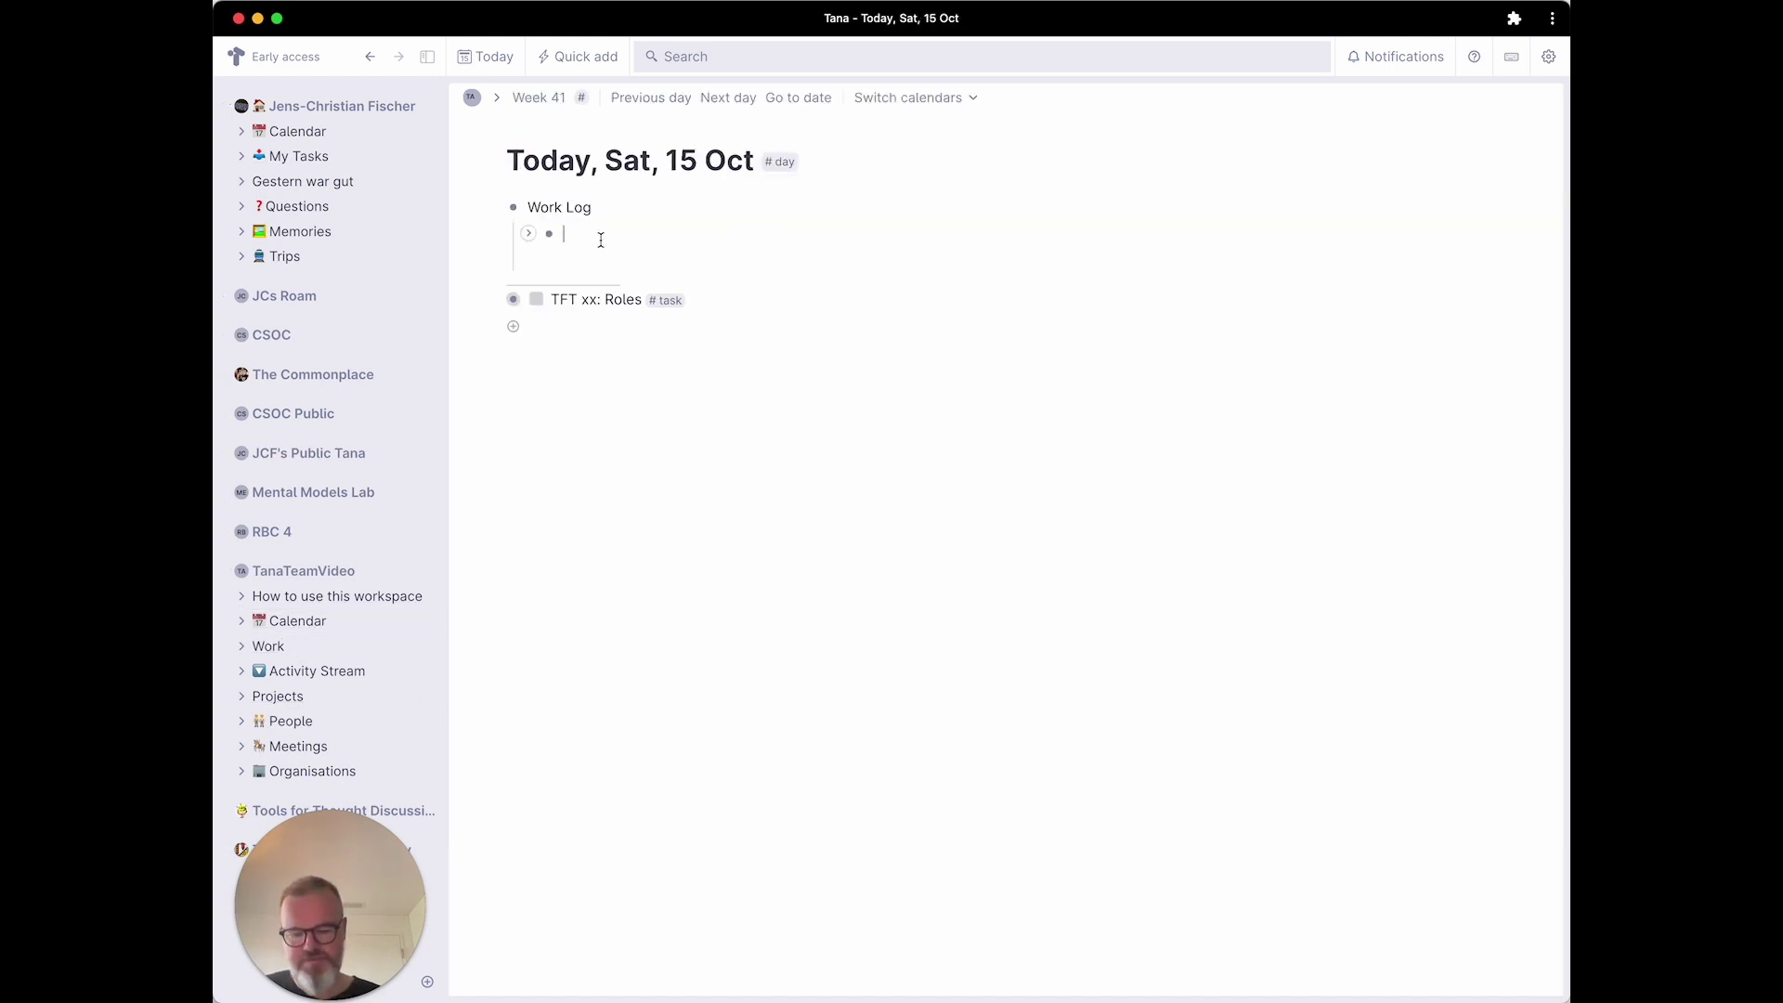
type("Meeting about W")
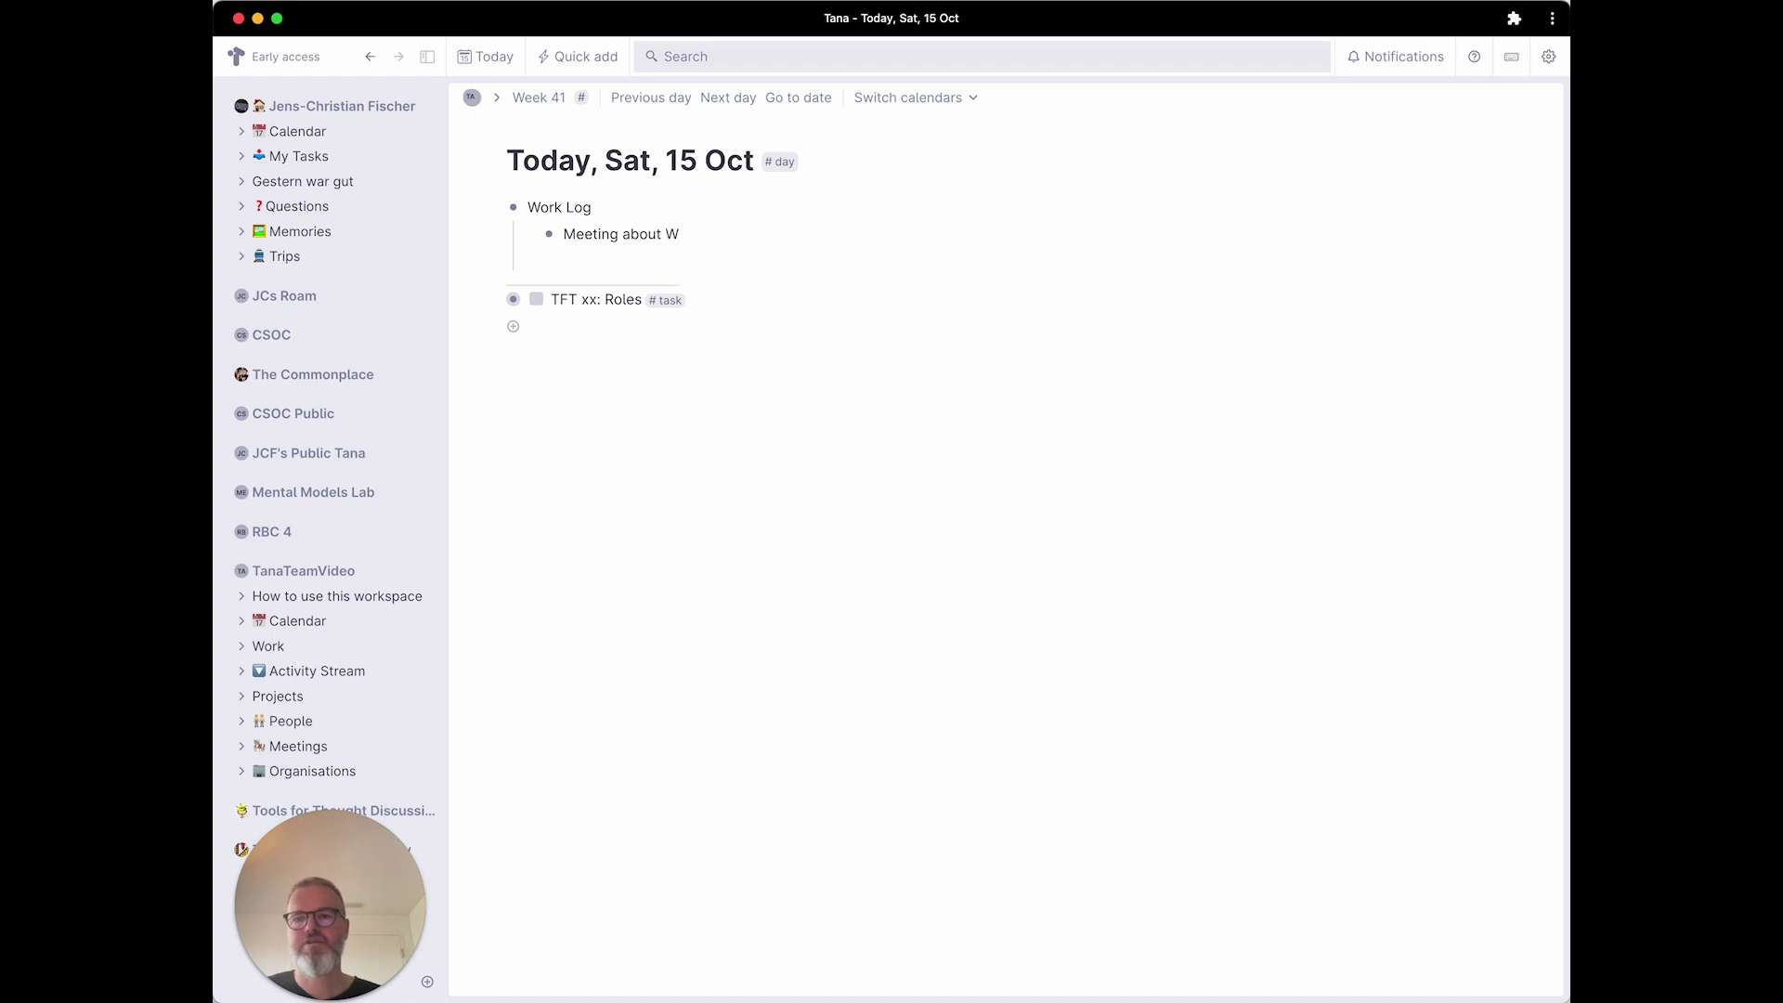
type("ork suync #meet")
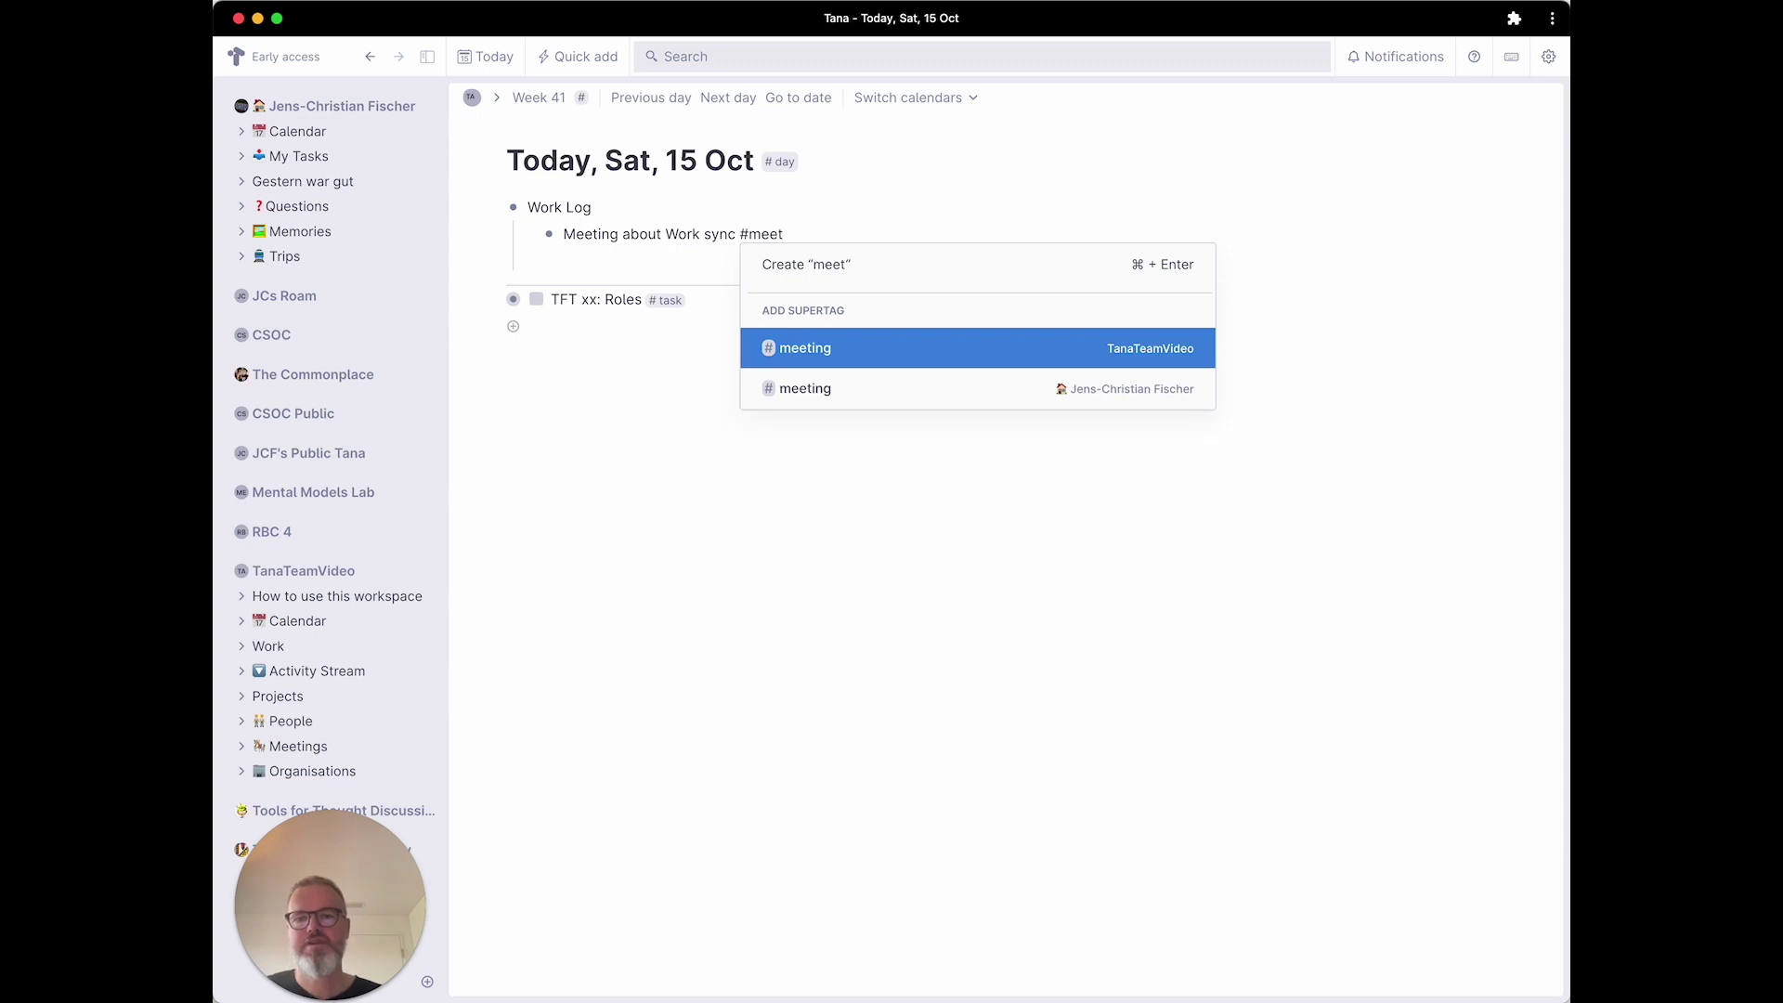
key("Return")
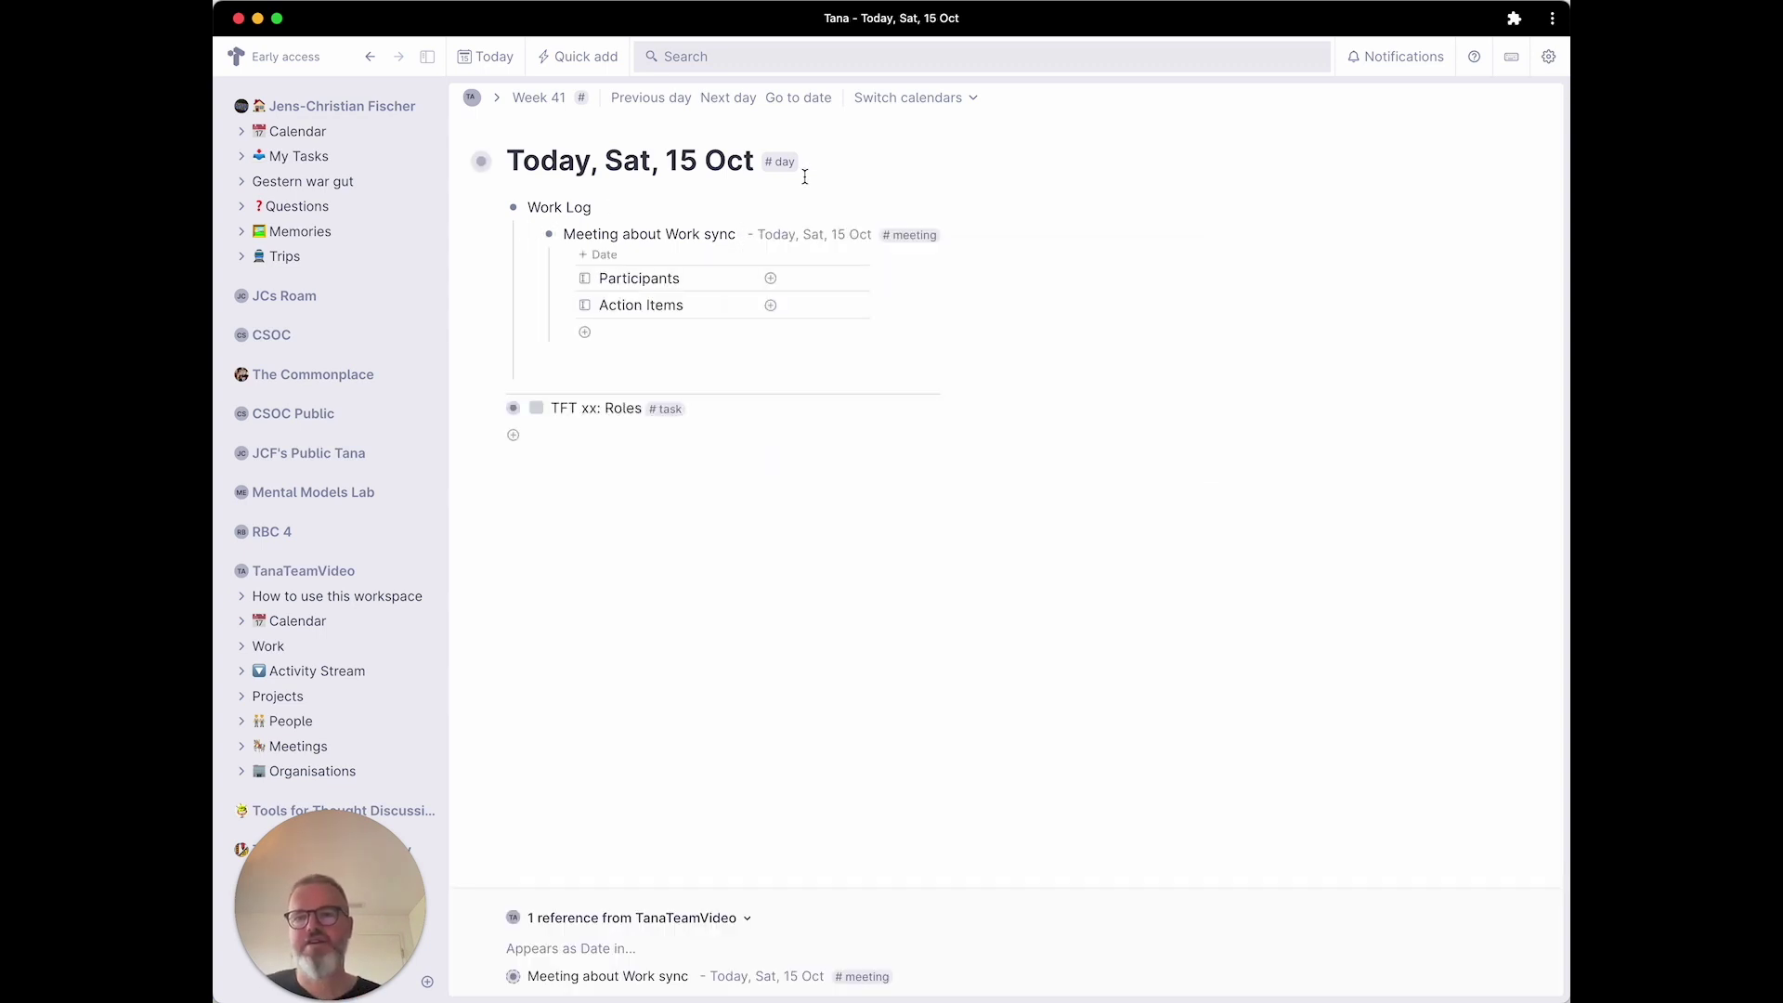
Add a team member as the meeting's Participant.
left_click(796, 279)
type("Jens")
key("Return")
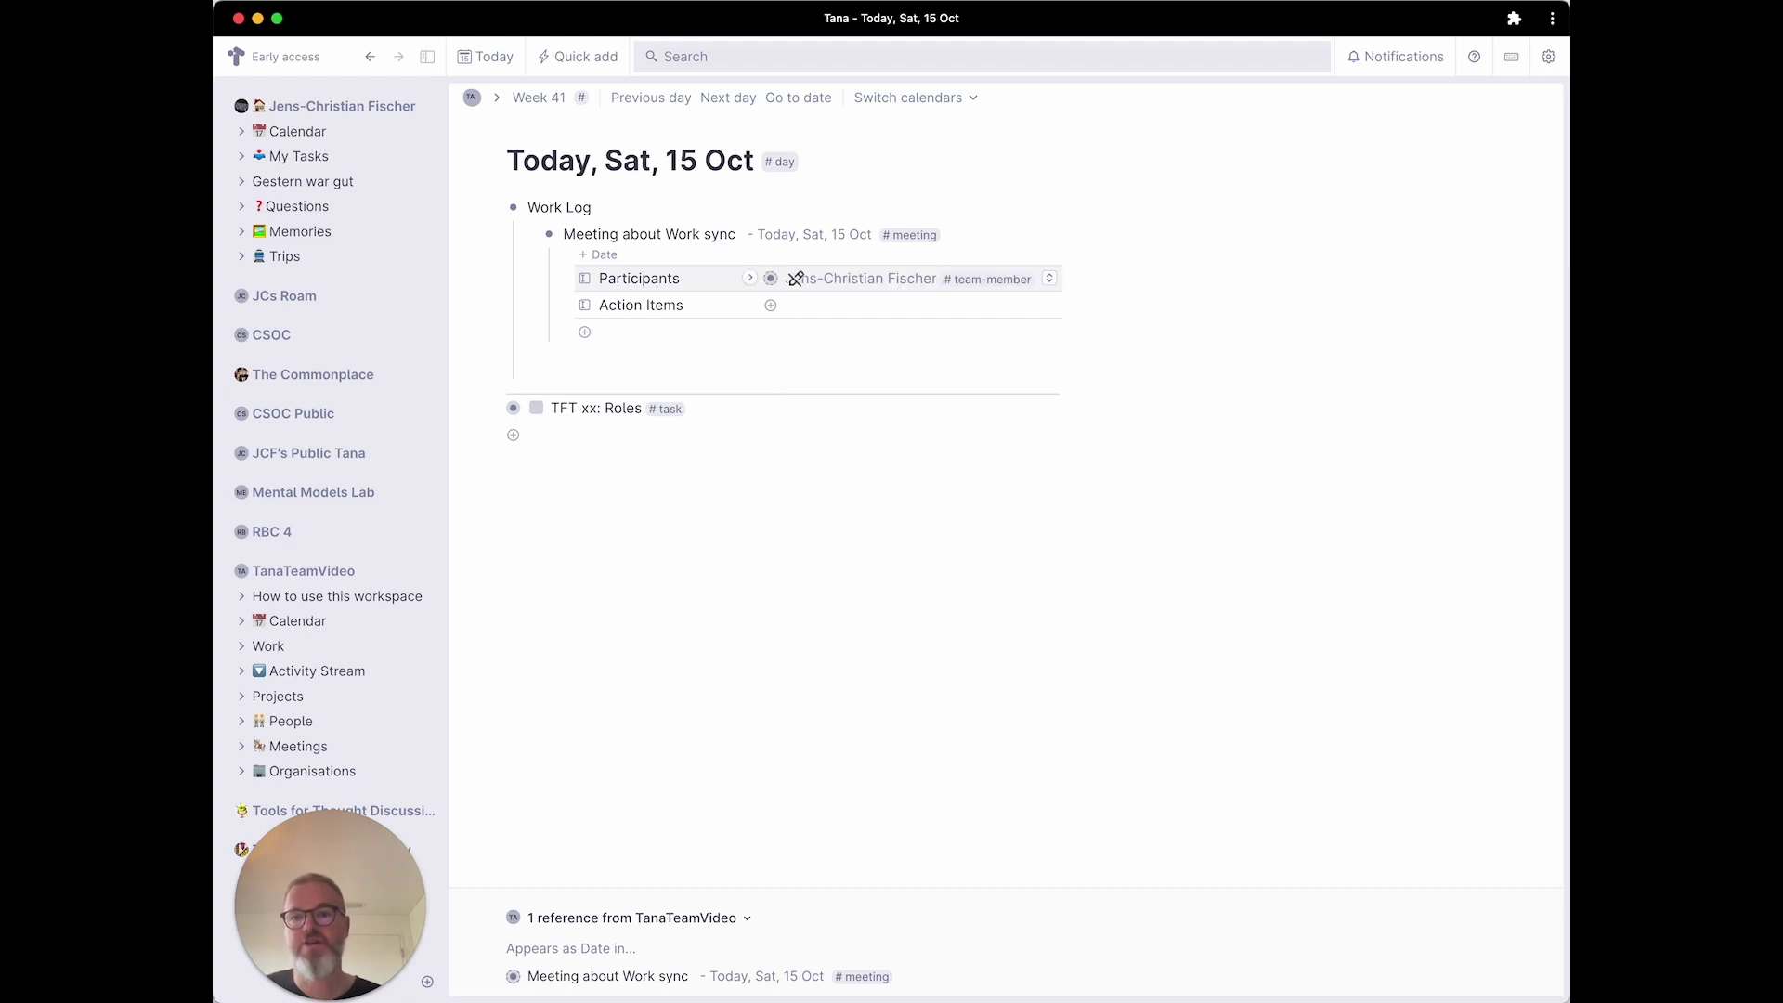
left_click(627, 332)
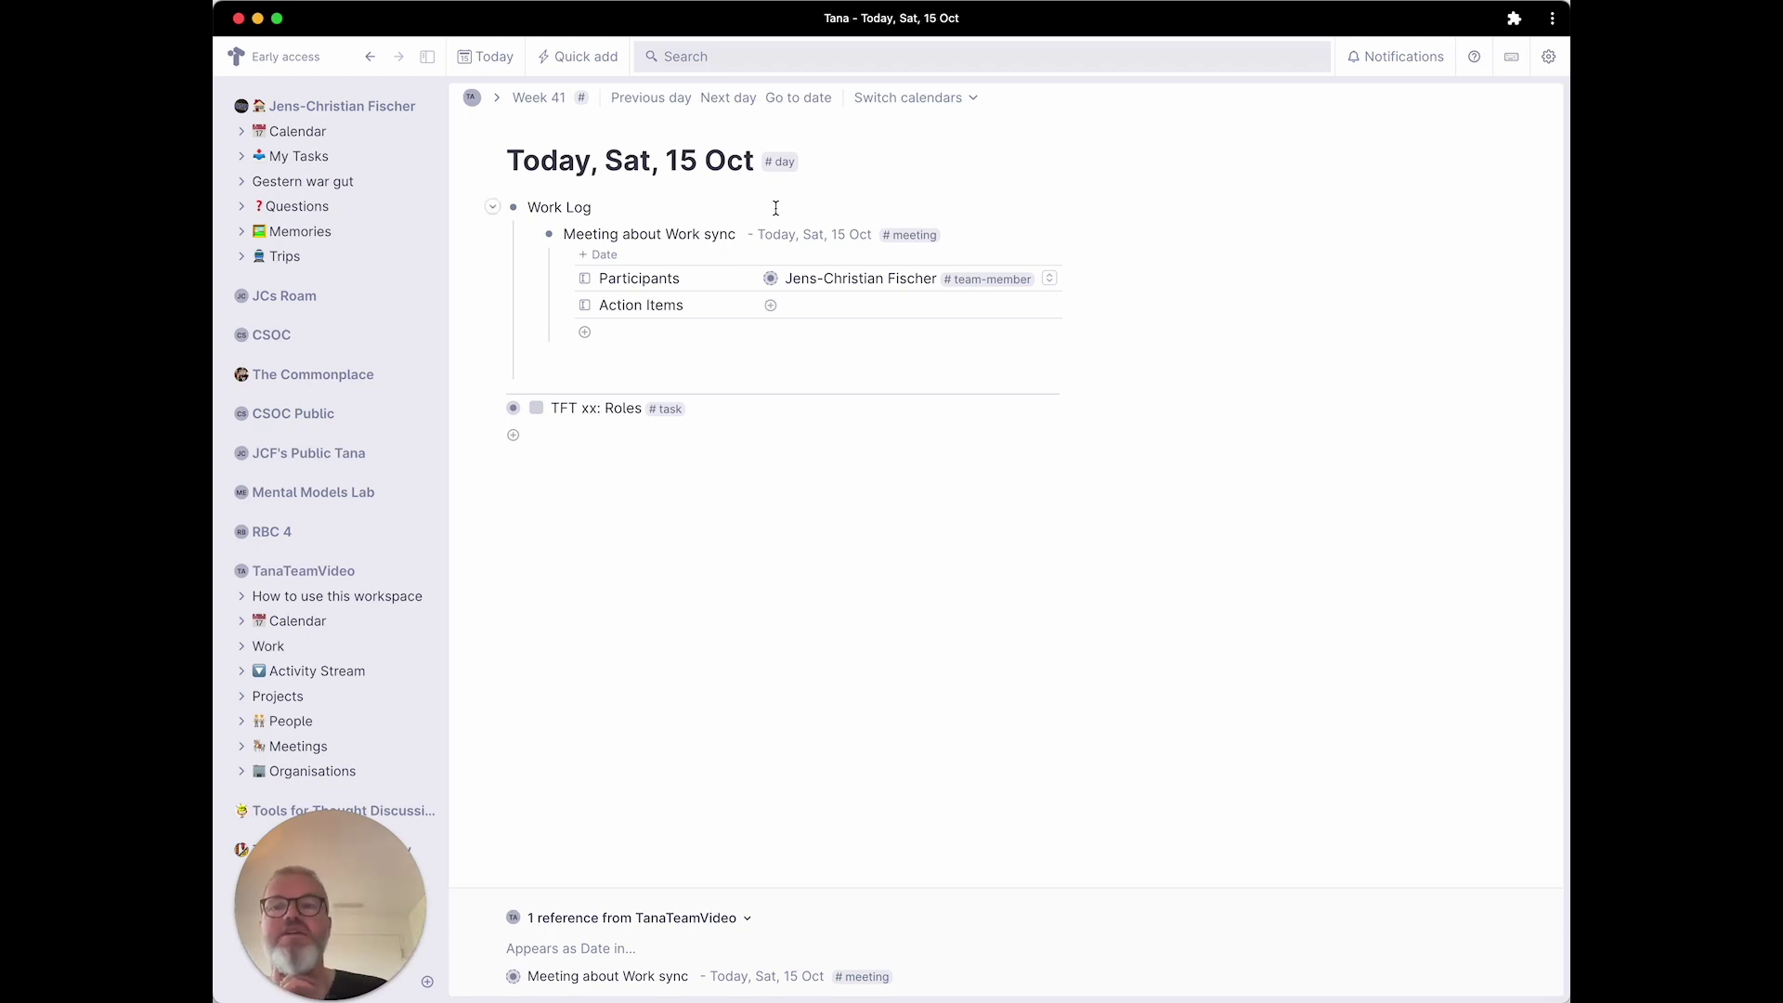
Check the Meetings table for the Work sync meeting, then return to the Work task board.
left_click(268, 646)
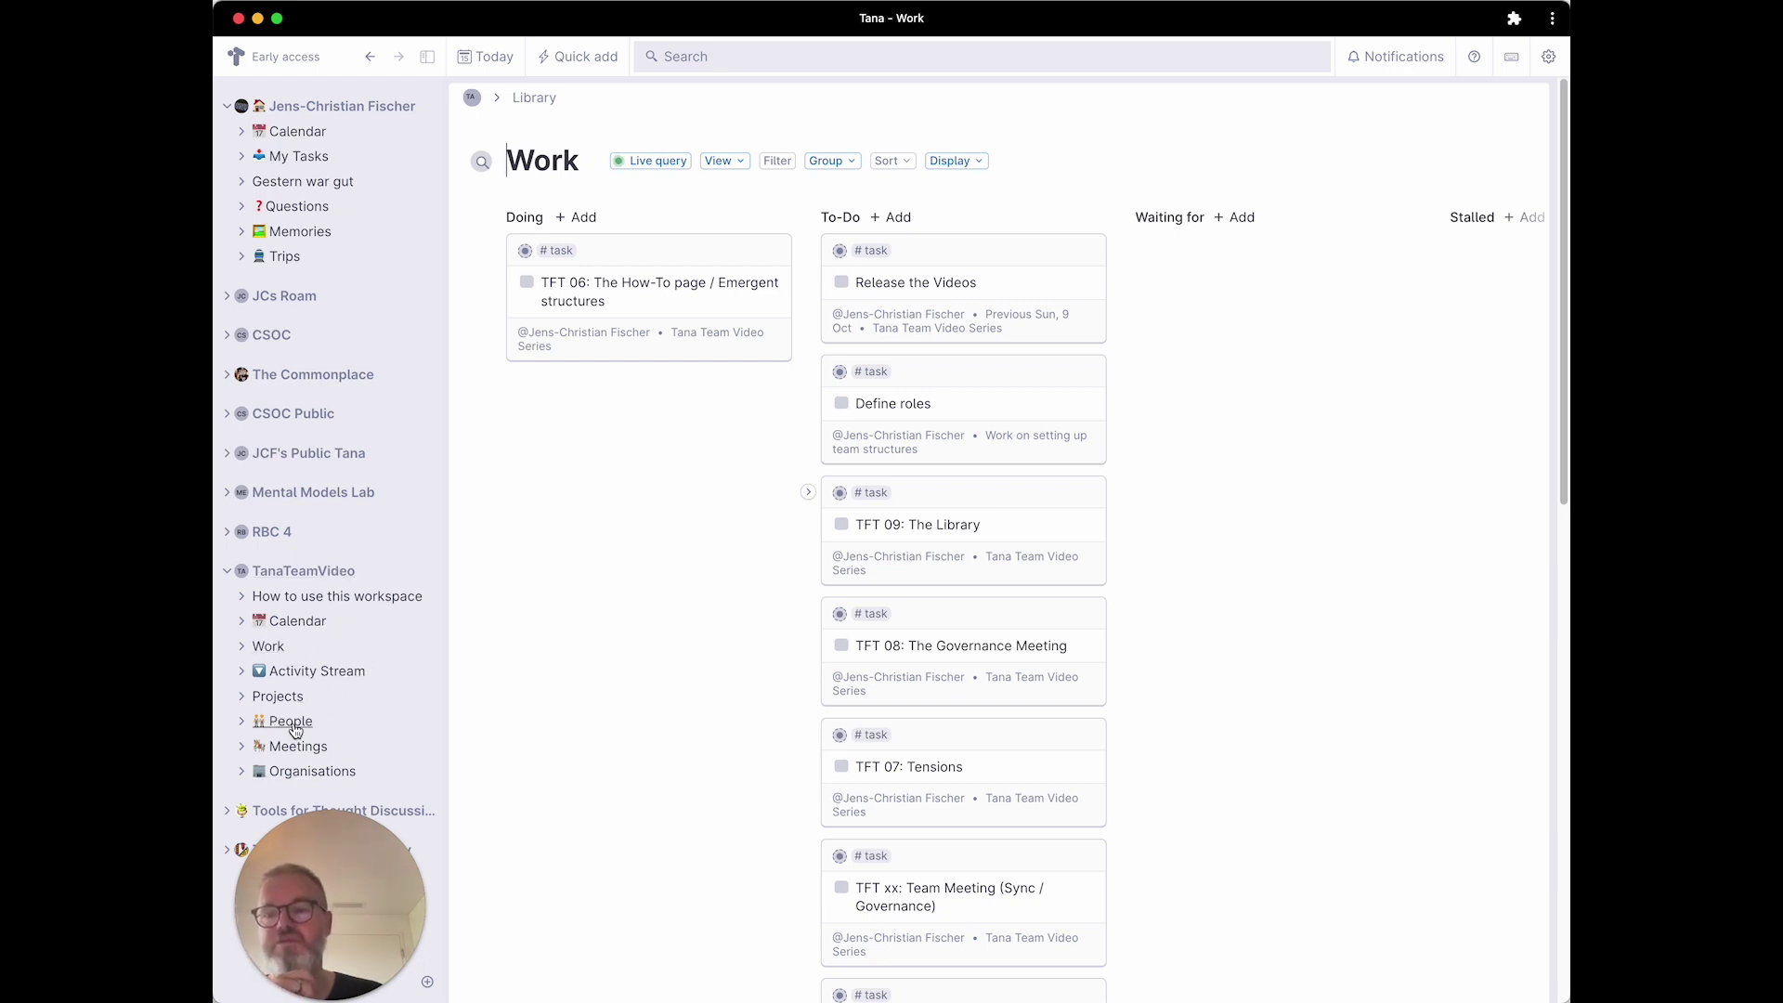
left_click(325, 754)
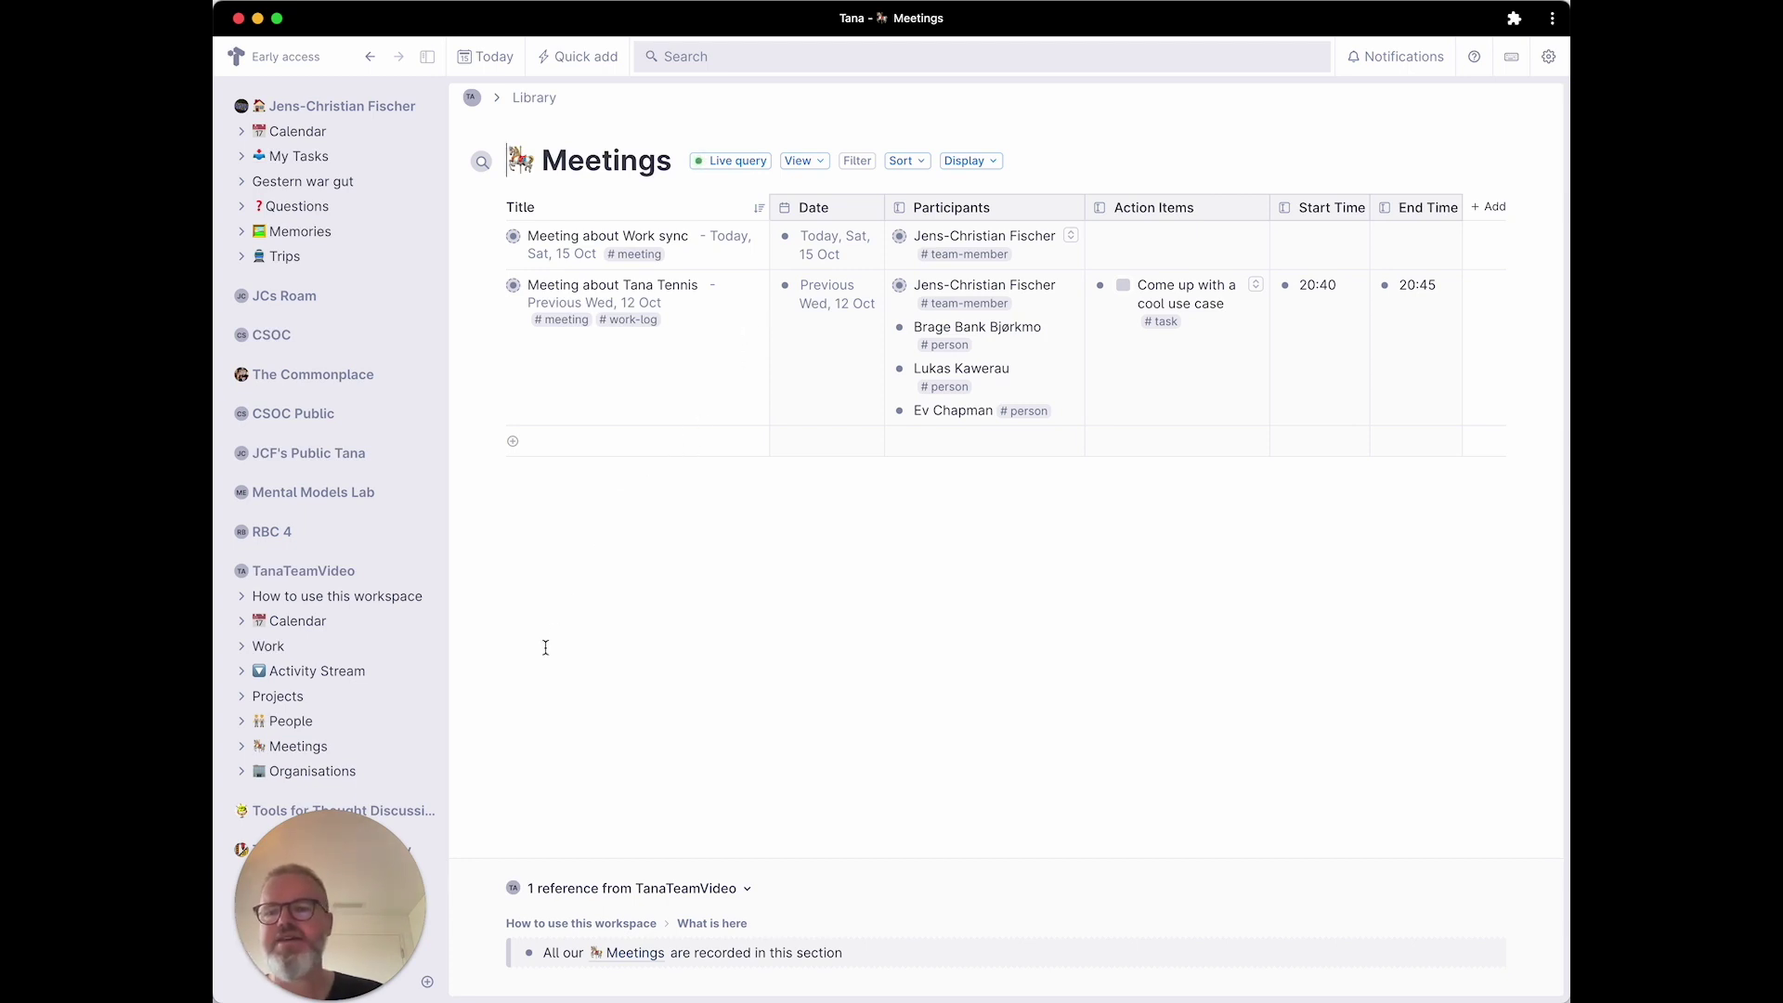
left_click(268, 646)
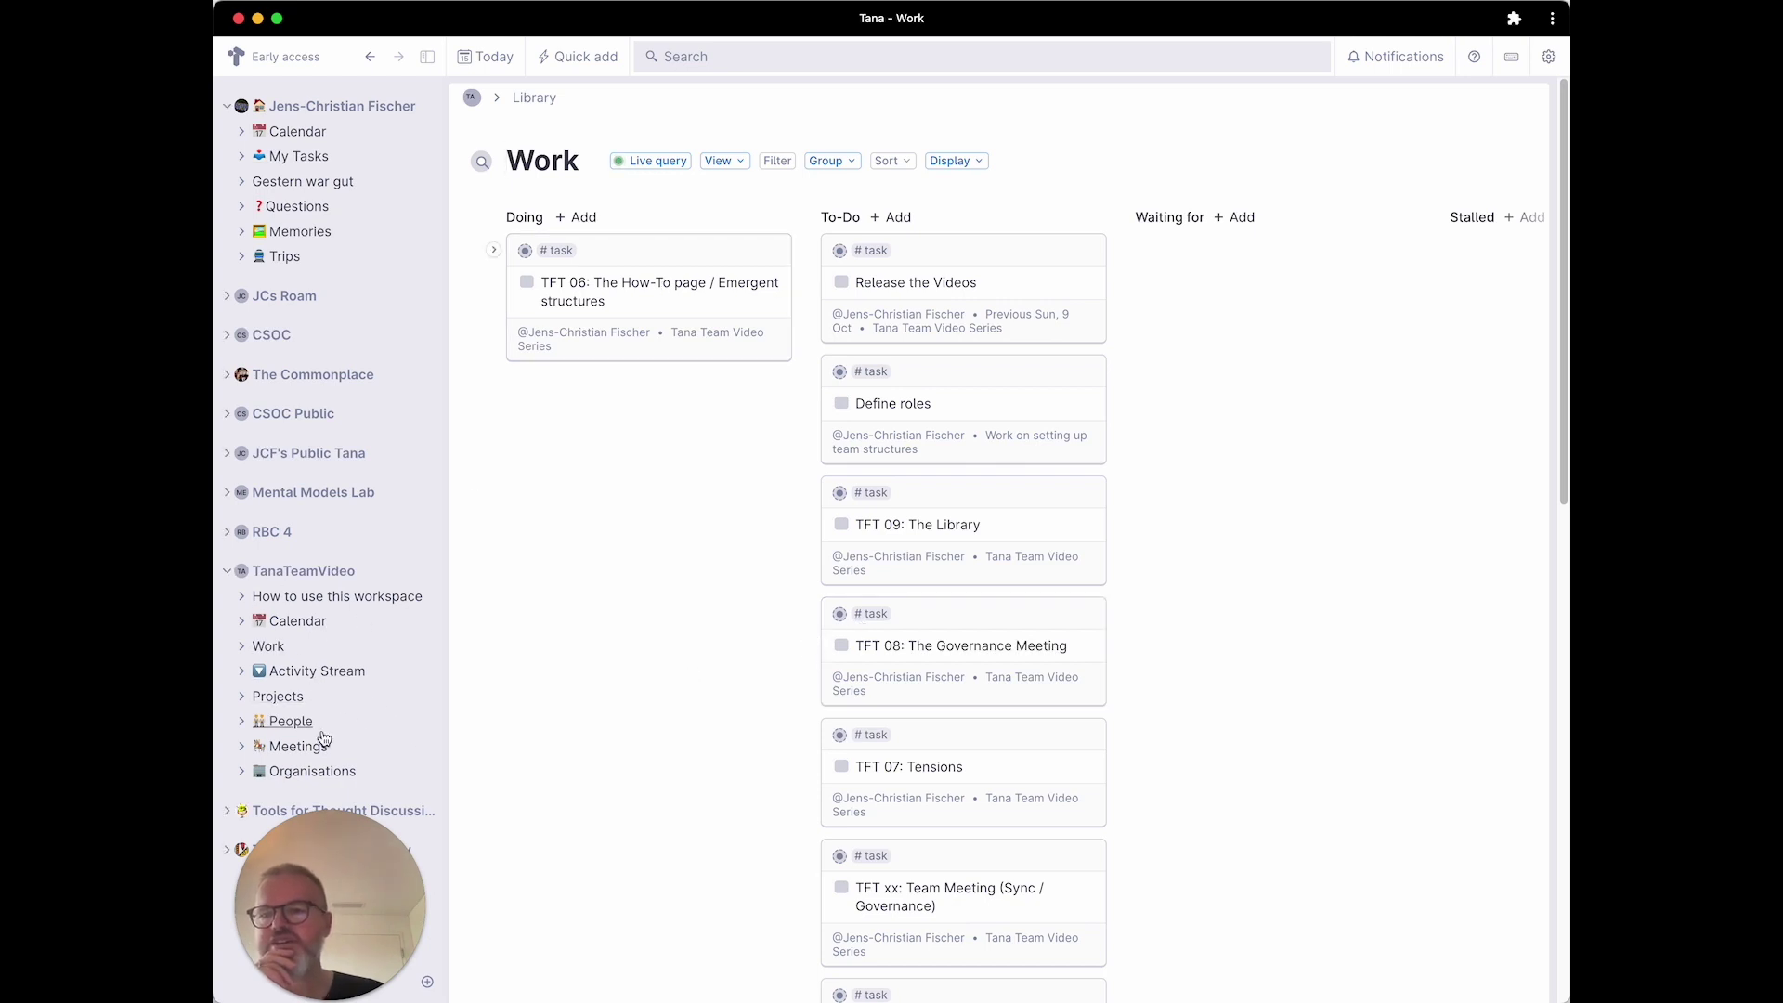
Retag the 'Meeting about Work sync' note from #meeting to #team-meeting.
left_click(294, 754)
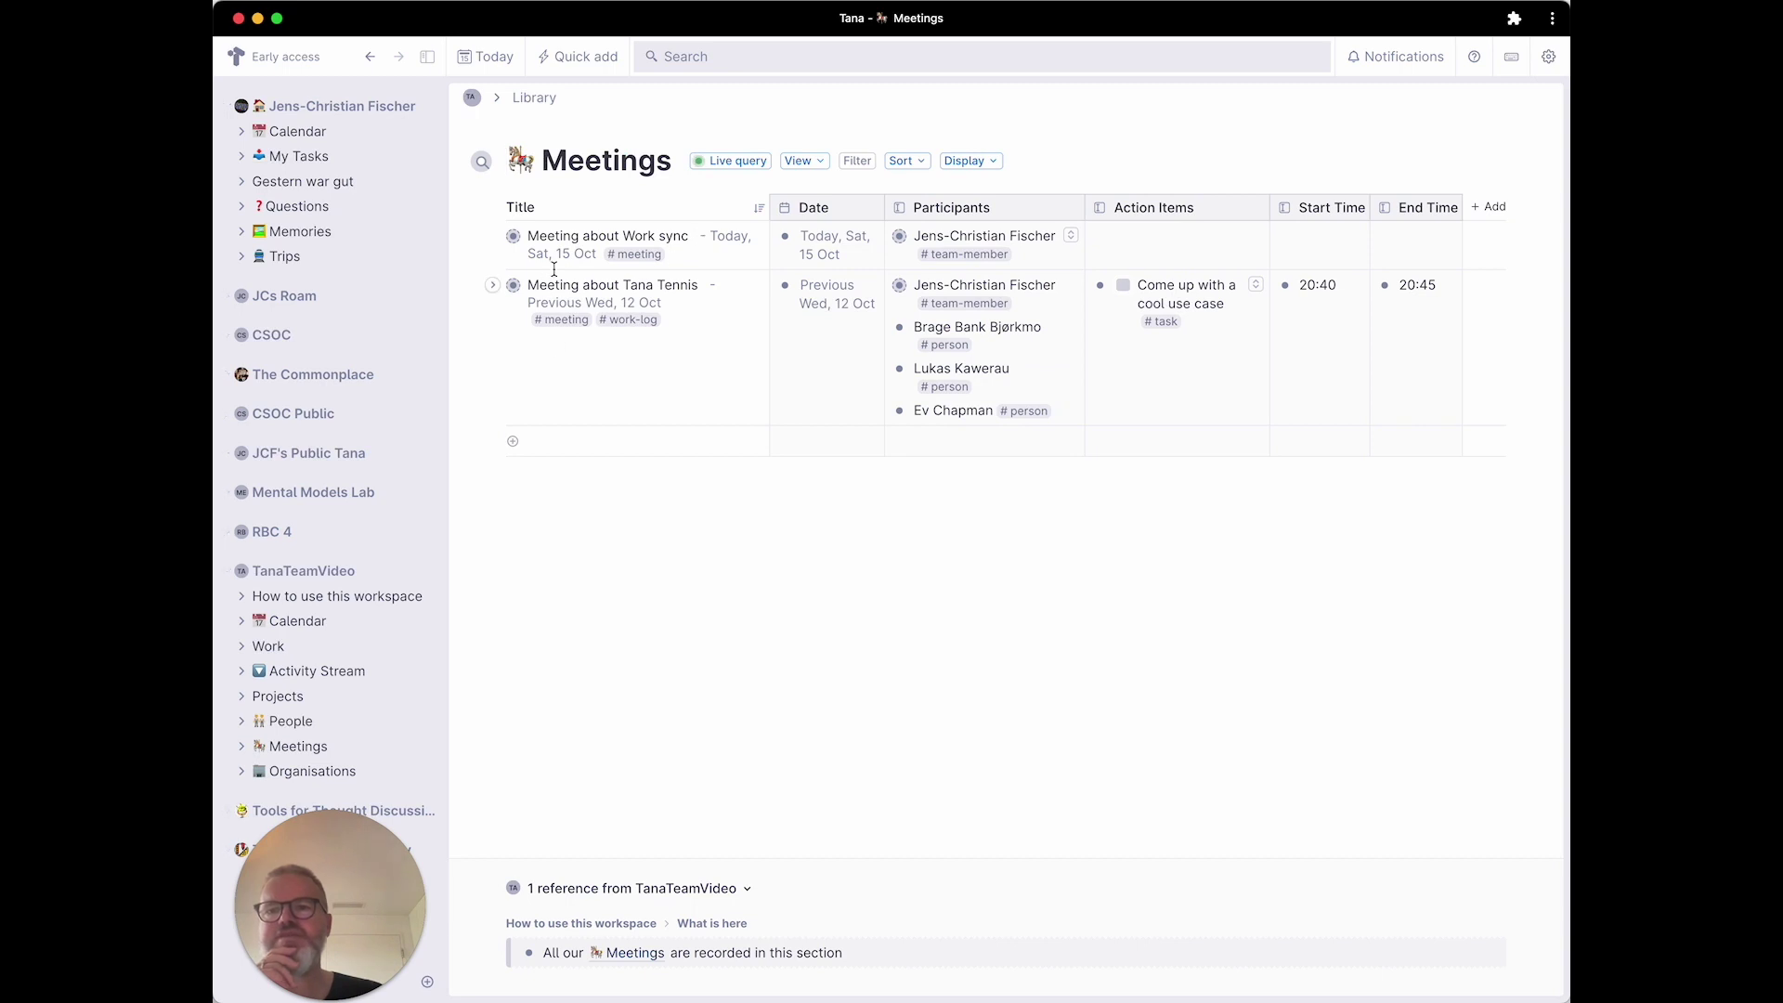
left_click(513, 236)
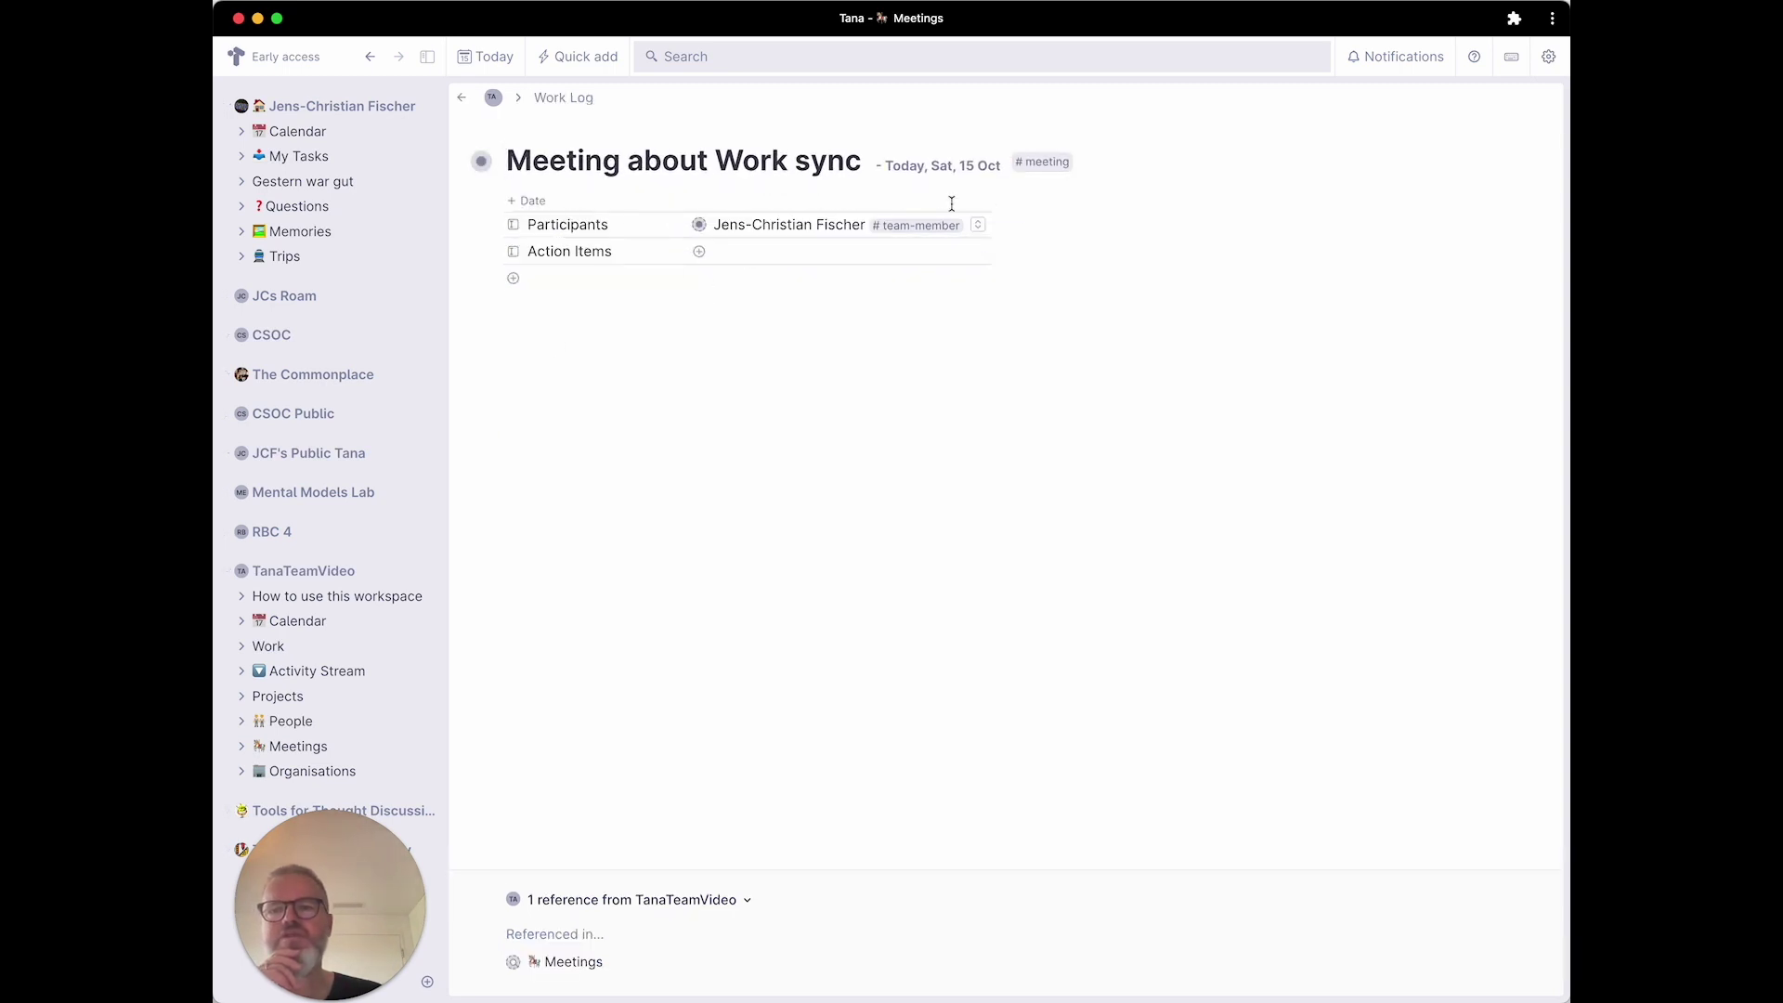
left_click(1088, 156)
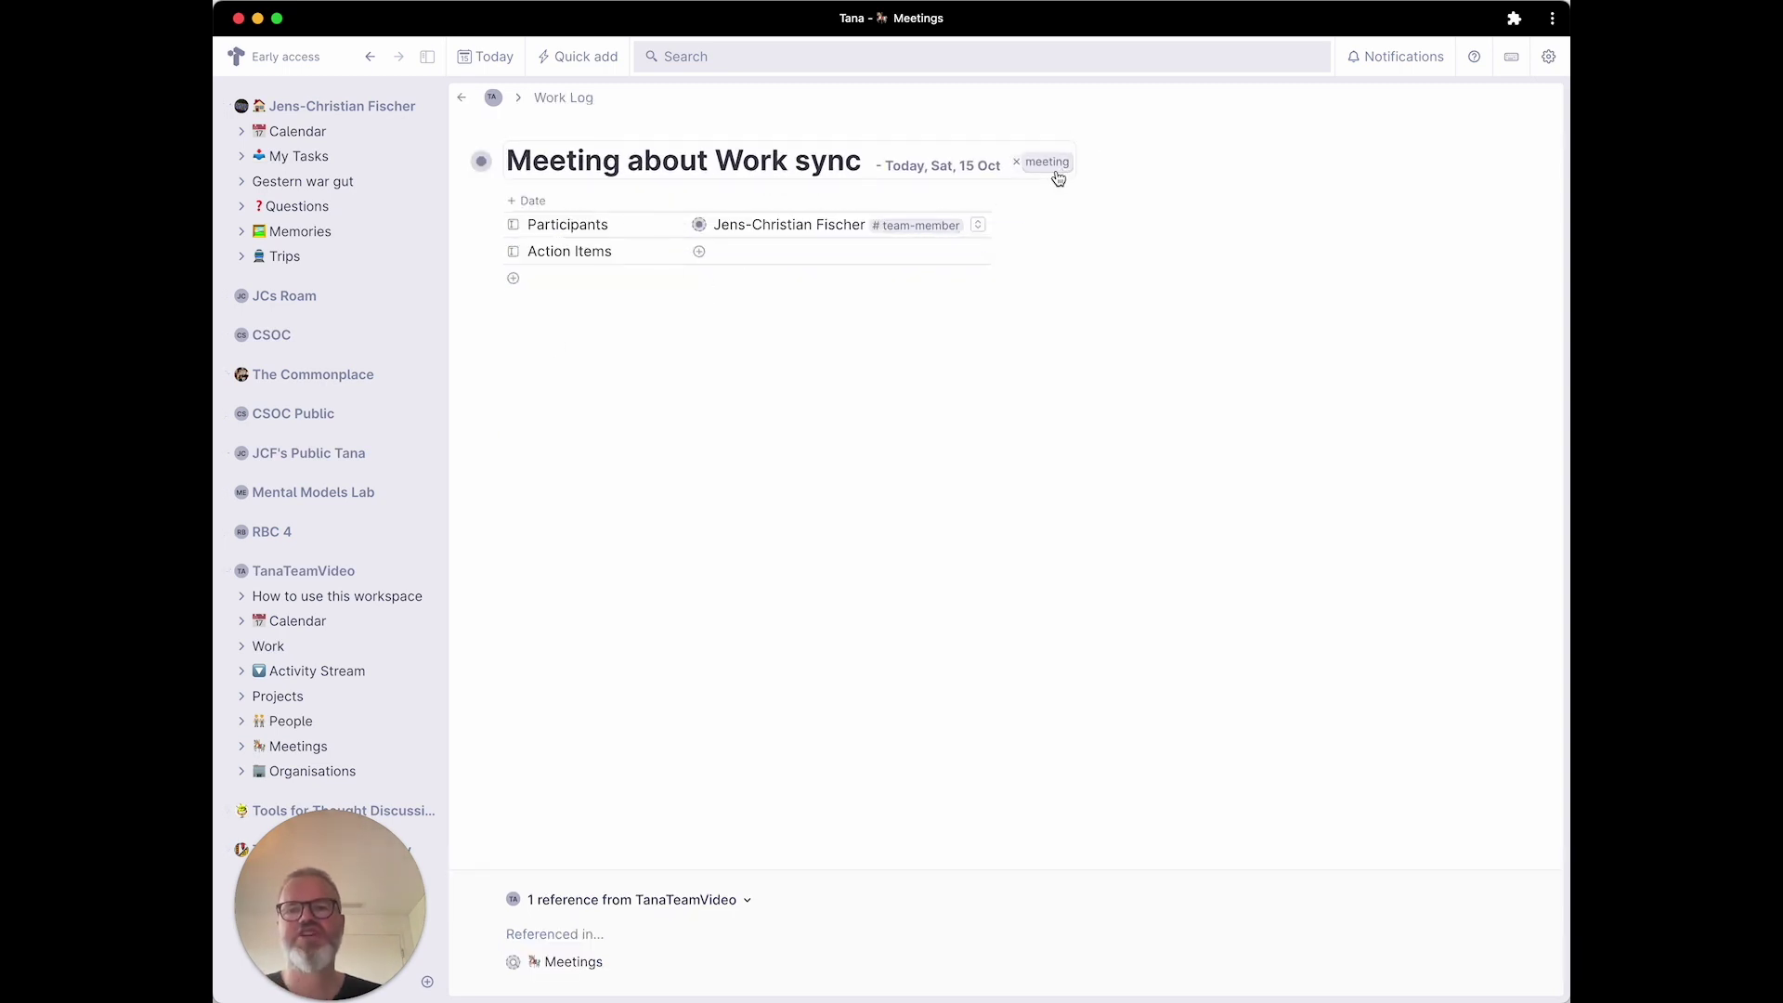
type("#")
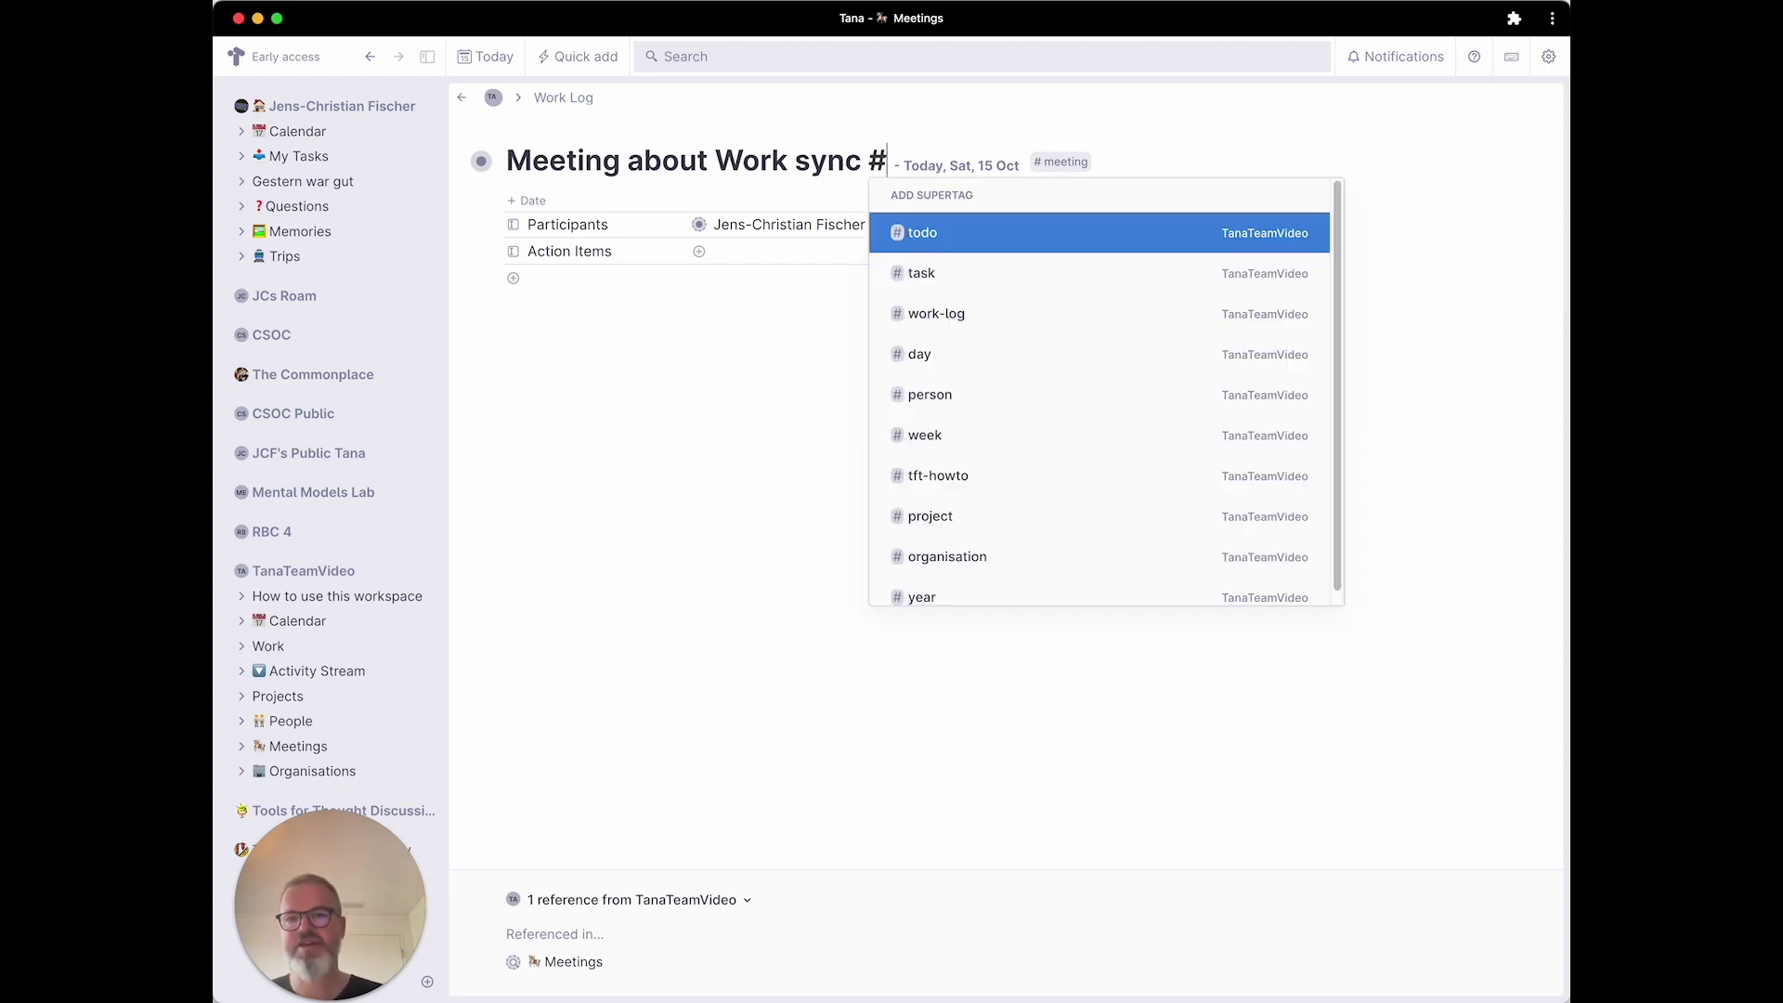
type("team-")
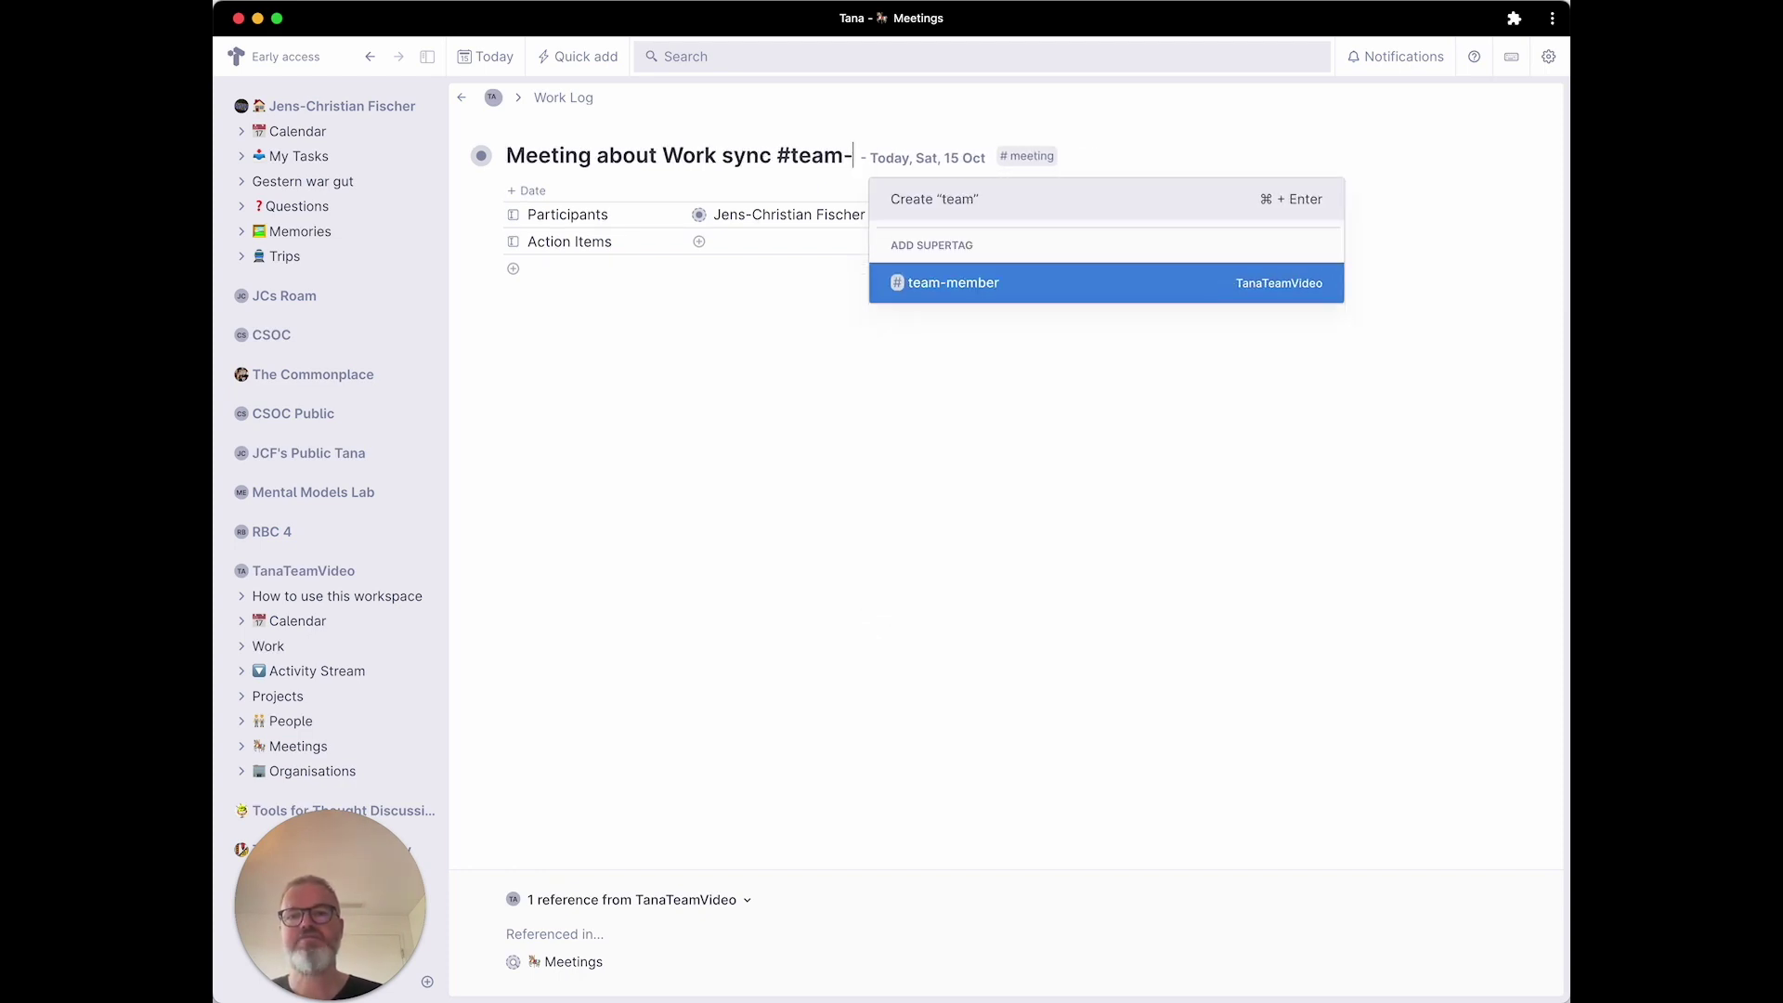
type("meeting")
key("super+Return")
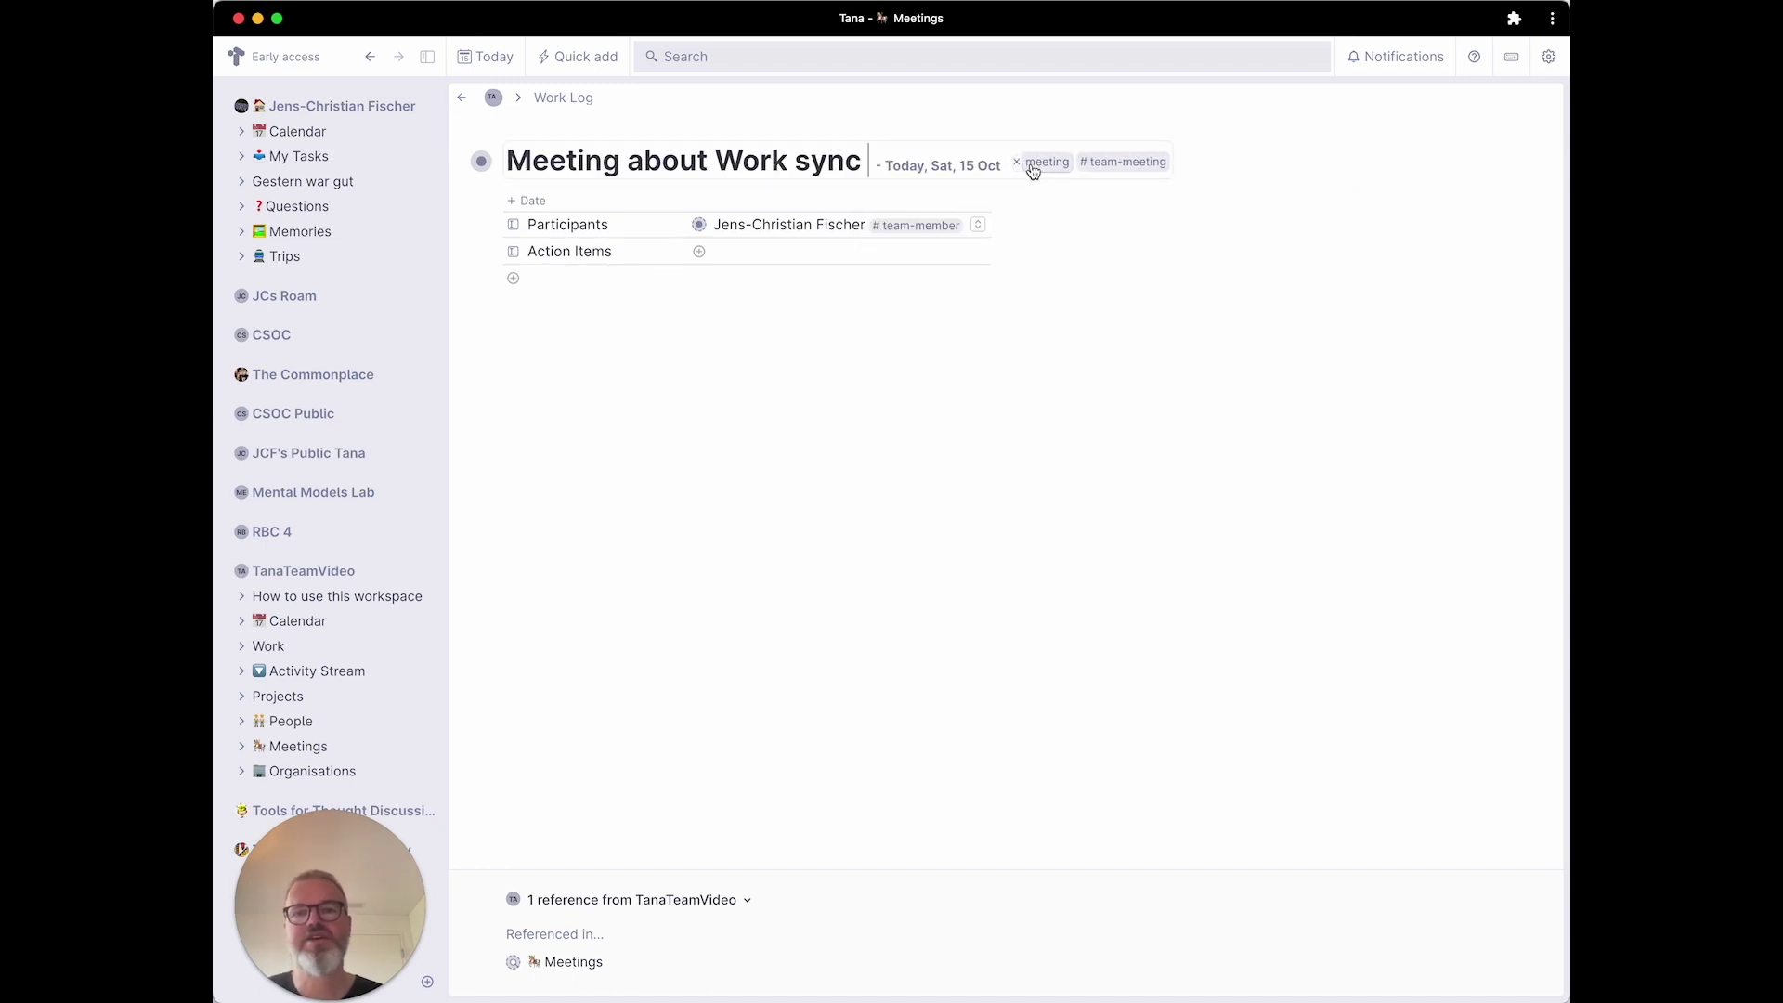
key("BackSpace")
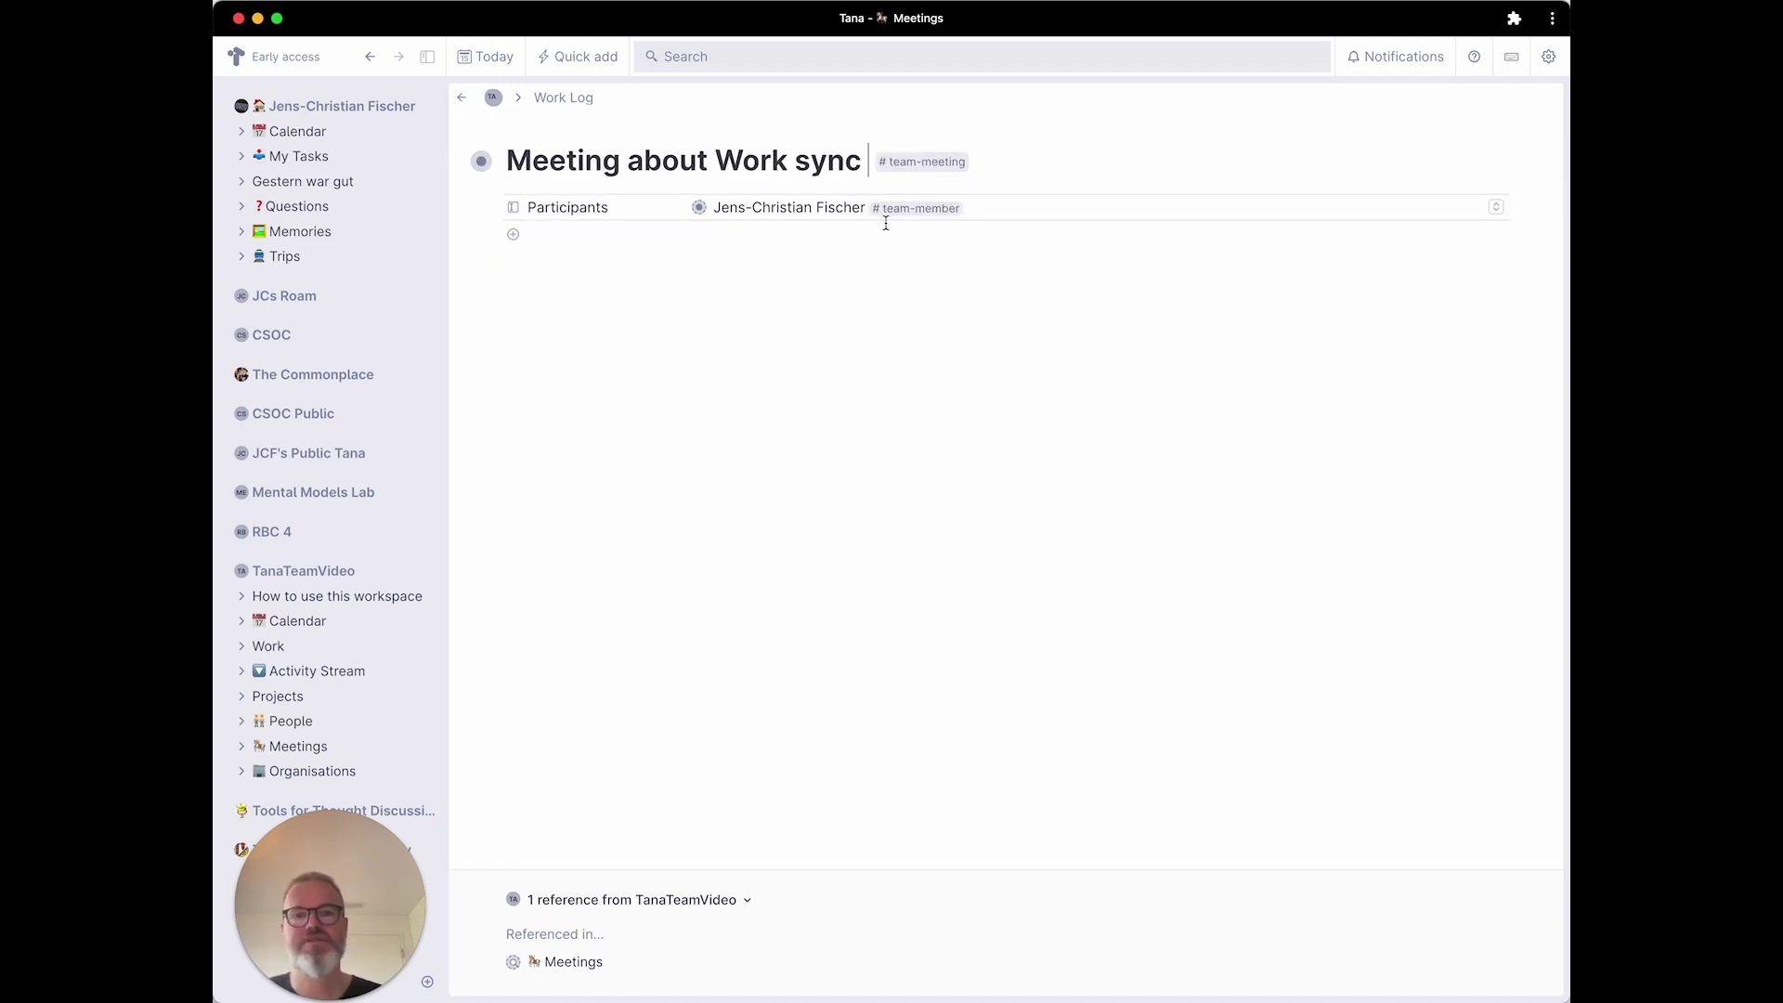
left_click(929, 162)
Make #team-meeting extend #meeting, and start a '?' item in its default content.
left_click(864, 309)
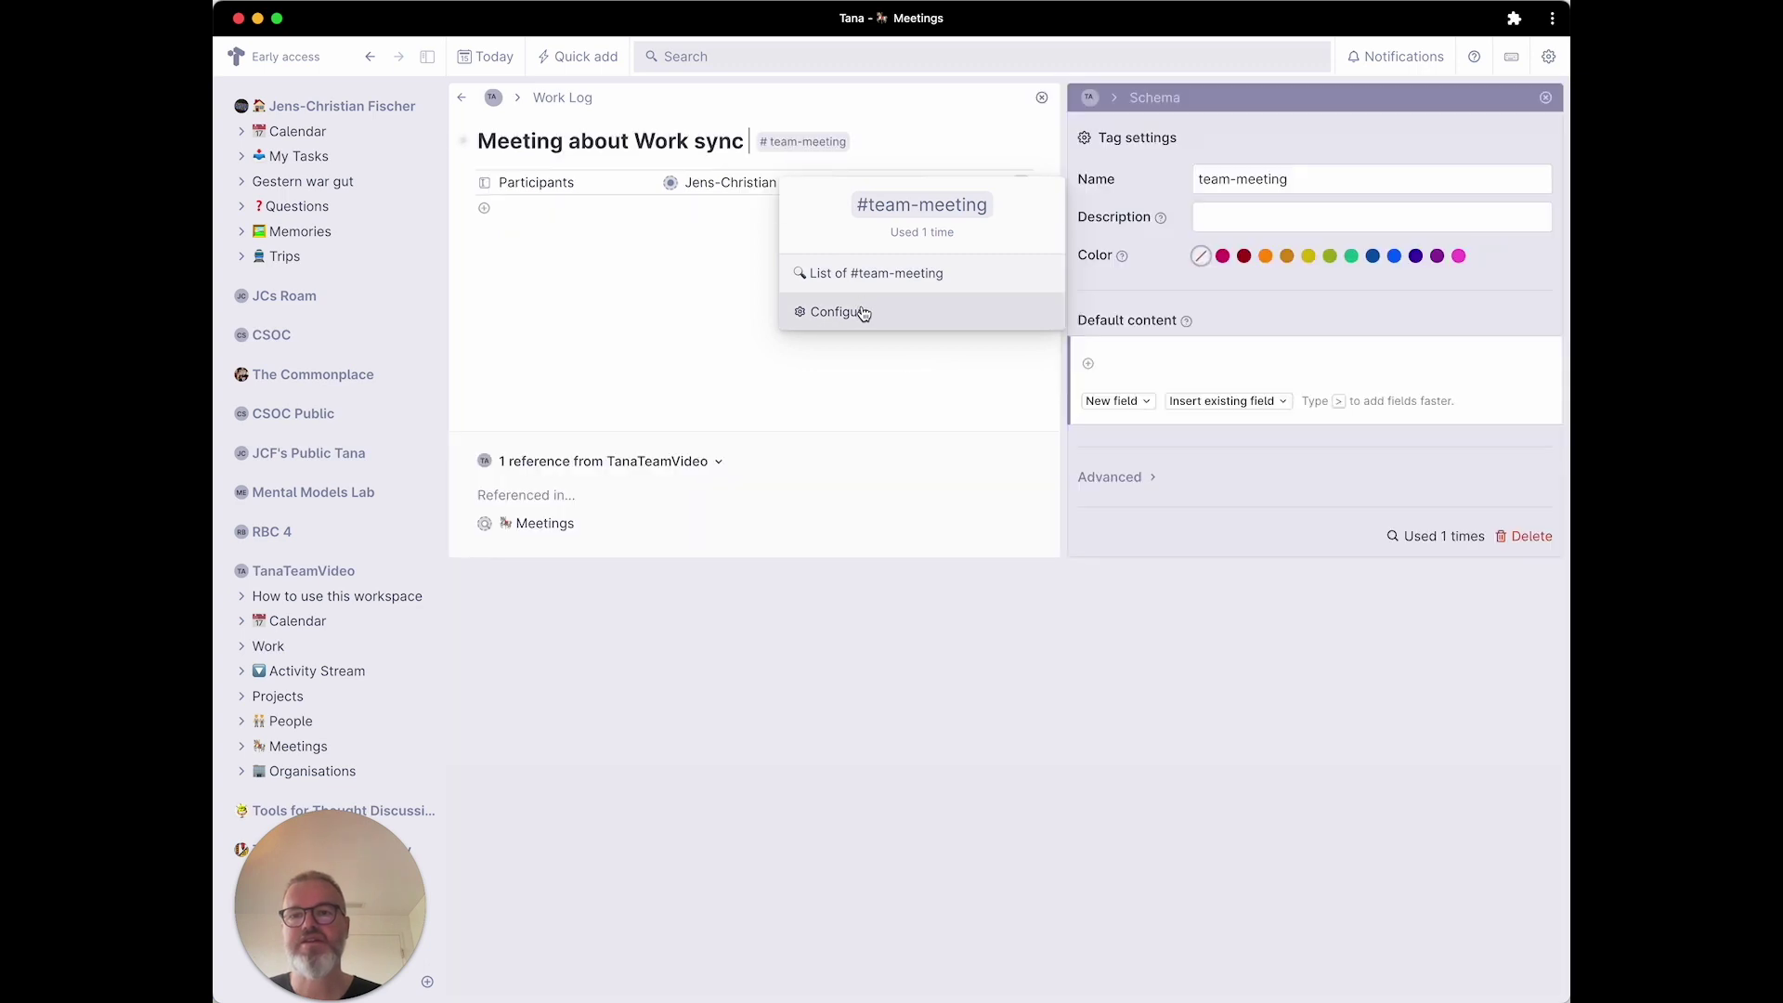
left_click(1141, 480)
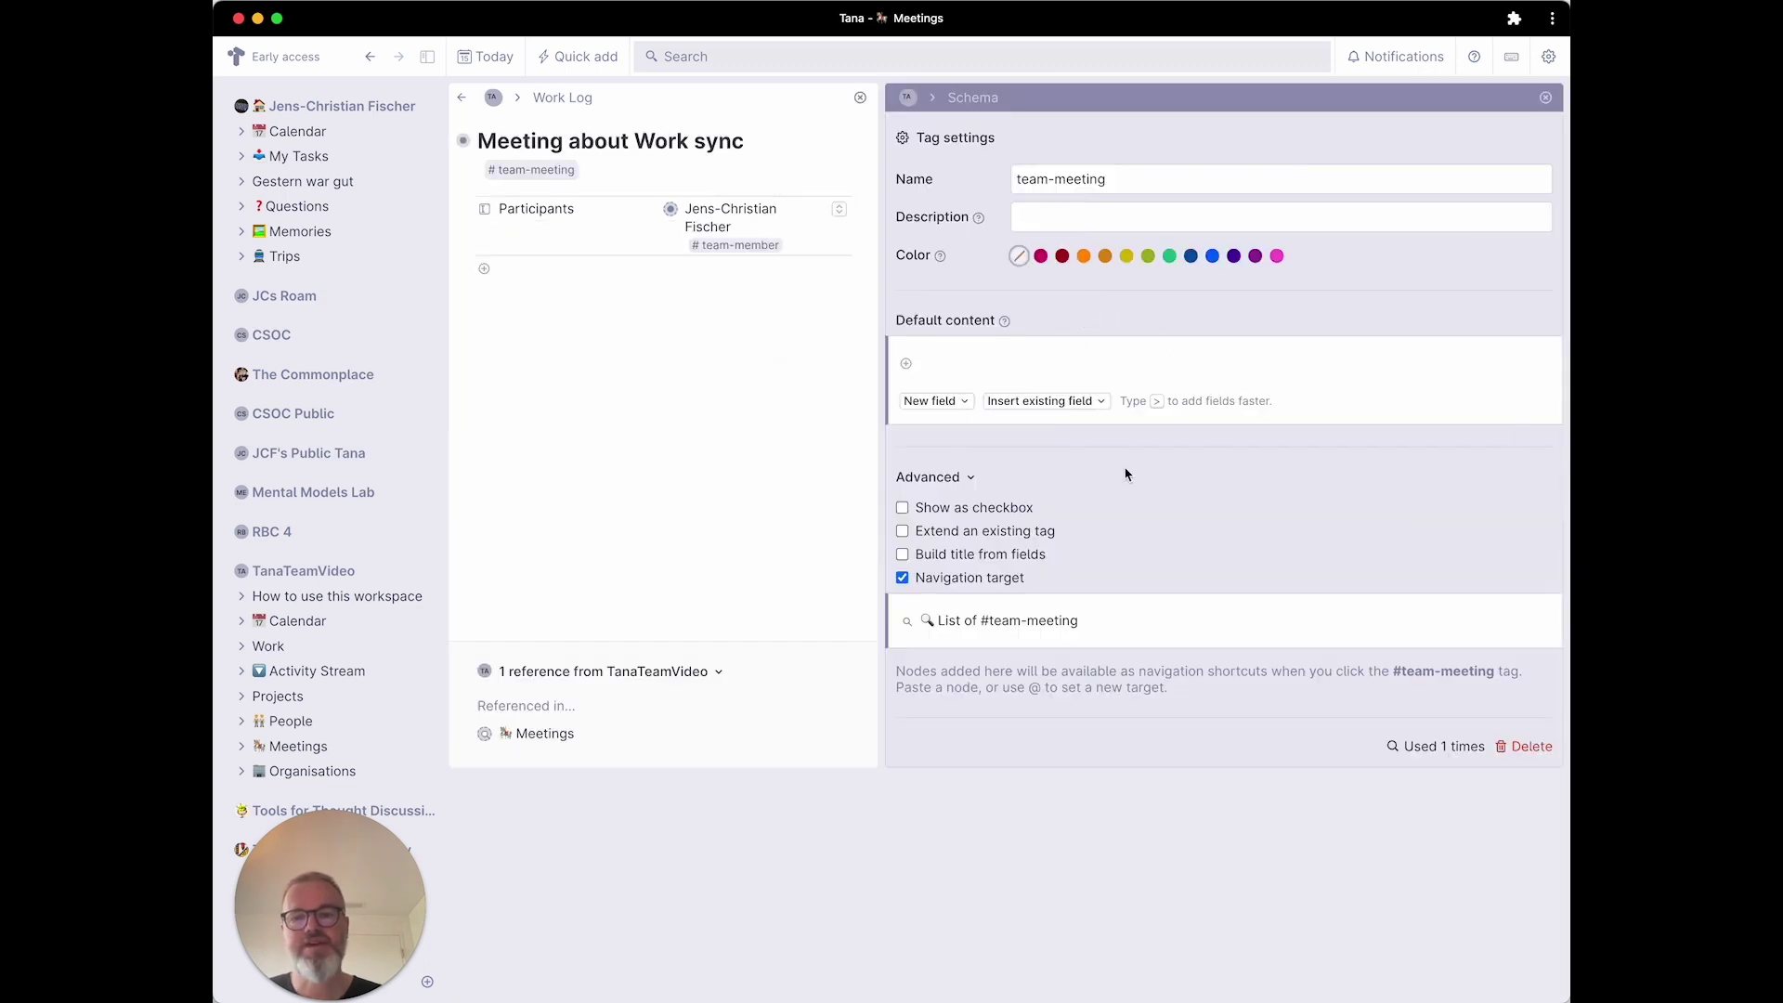
left_click(962, 532)
left_click(1010, 563)
type("meet")
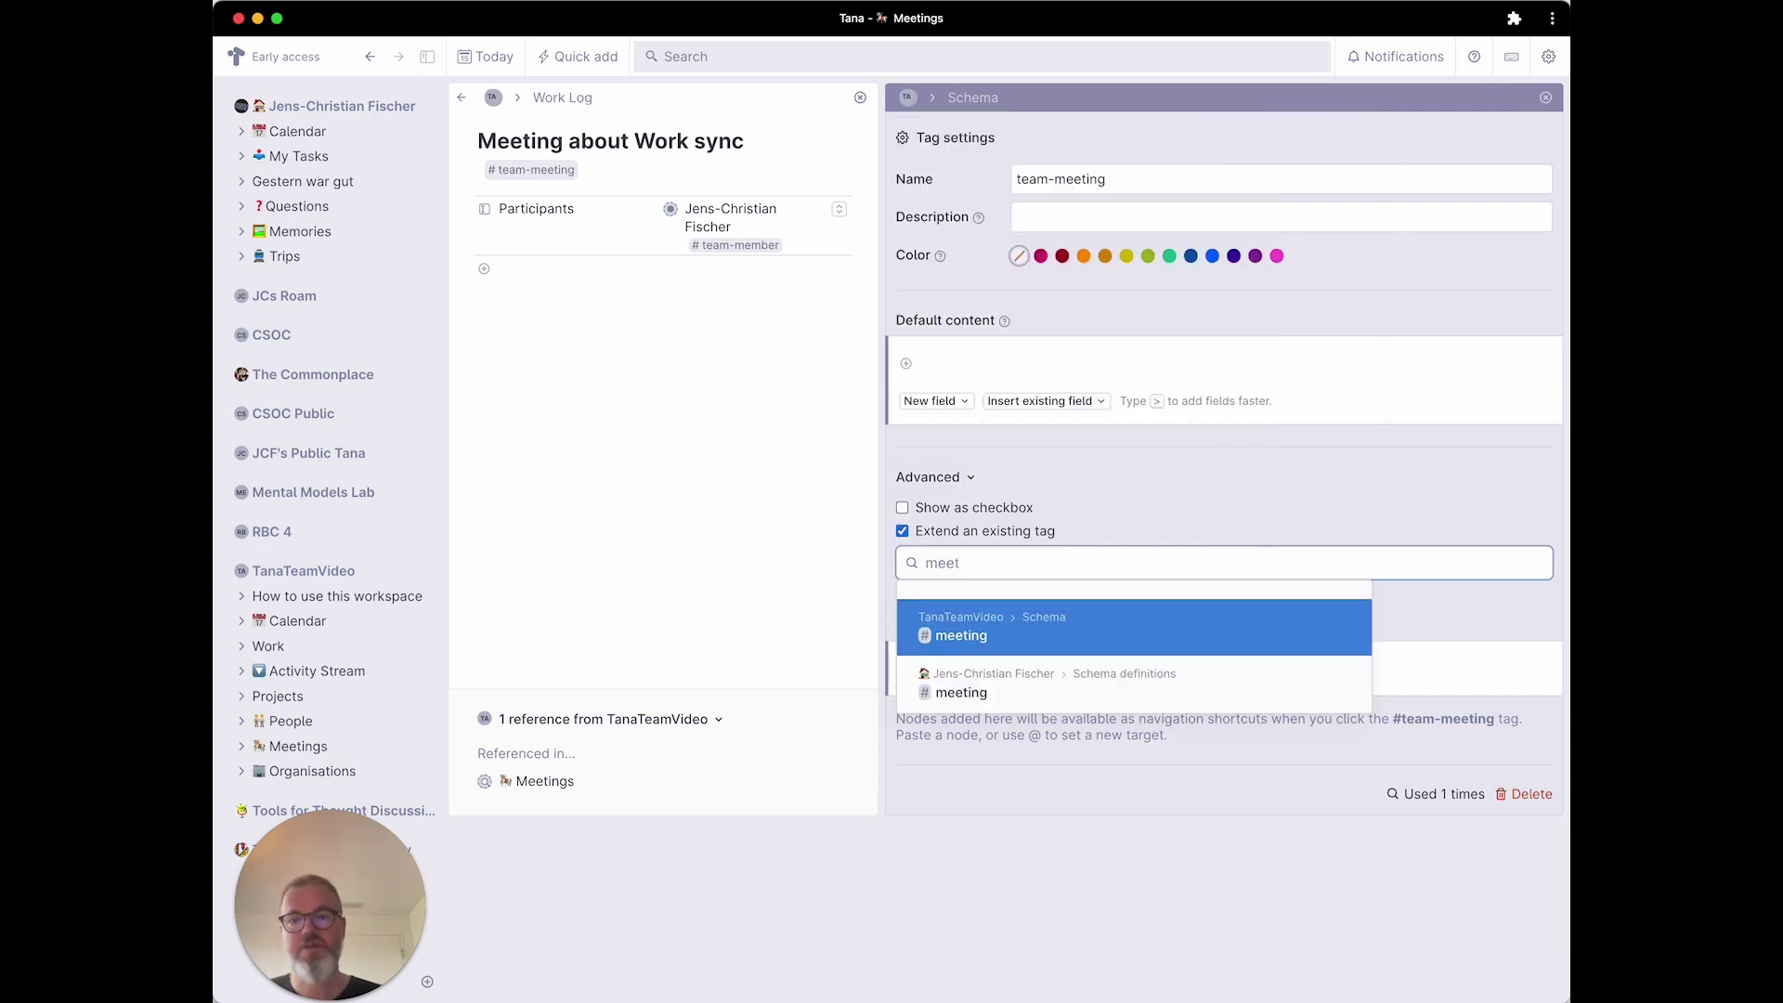
key("Return")
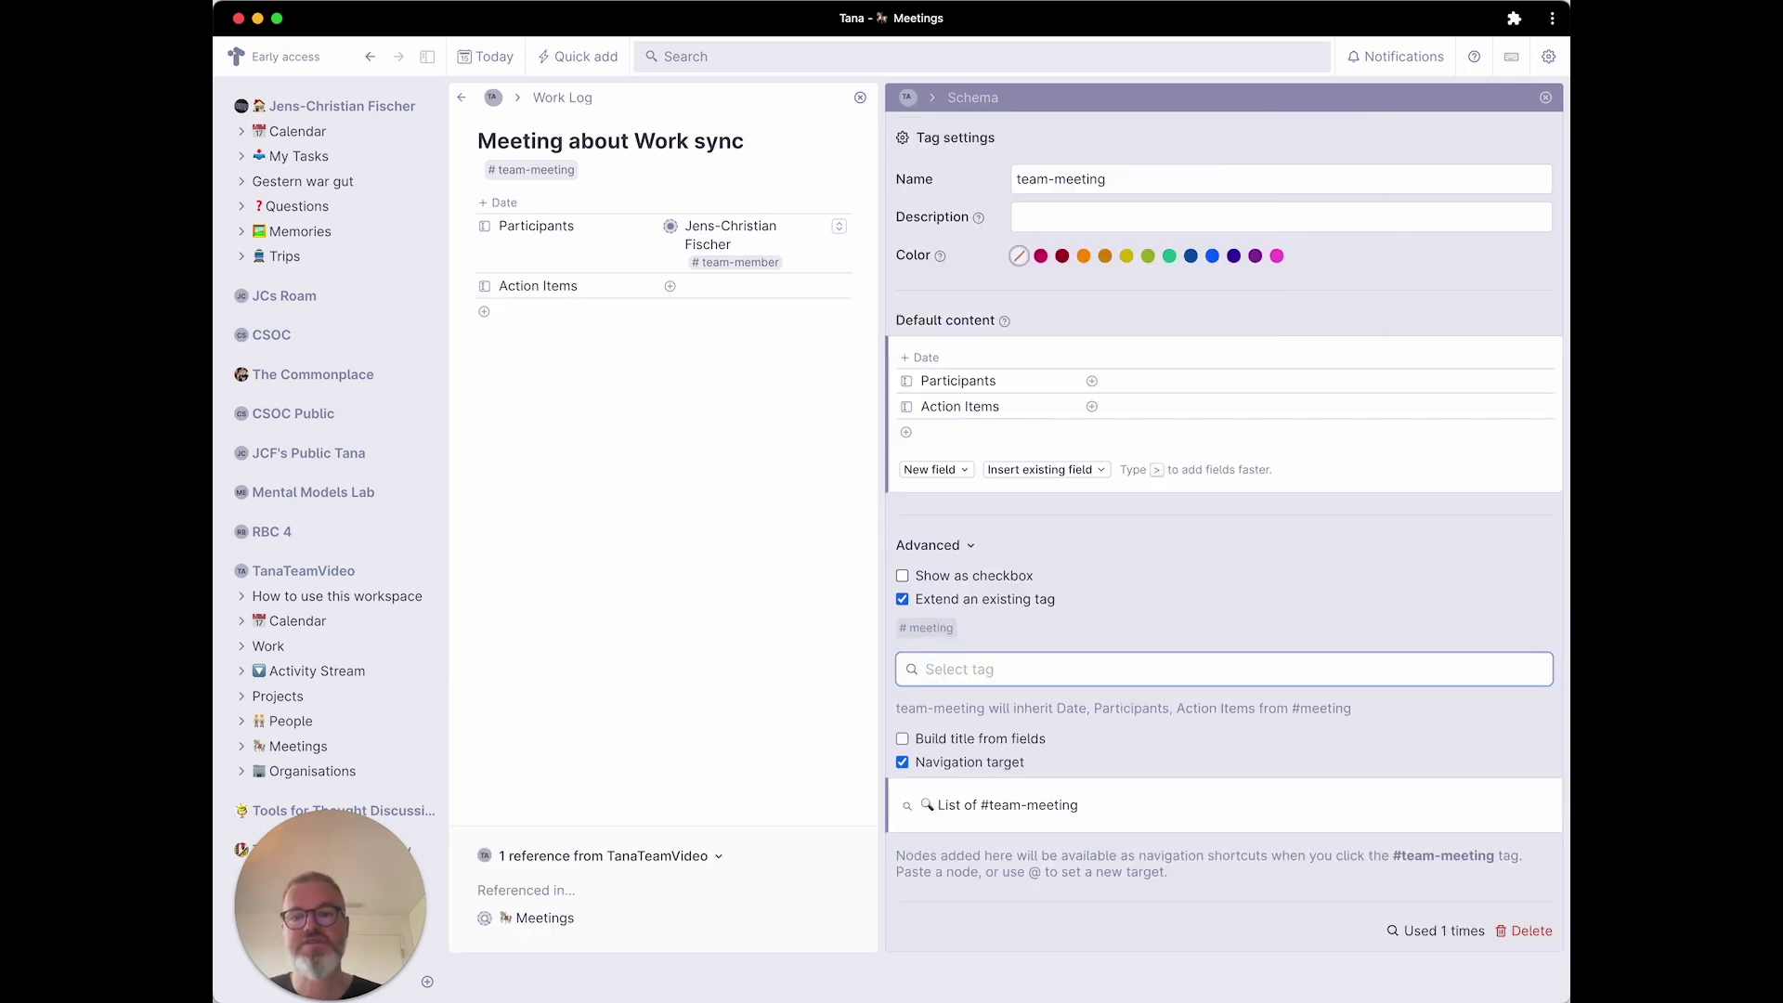
left_click(960, 435)
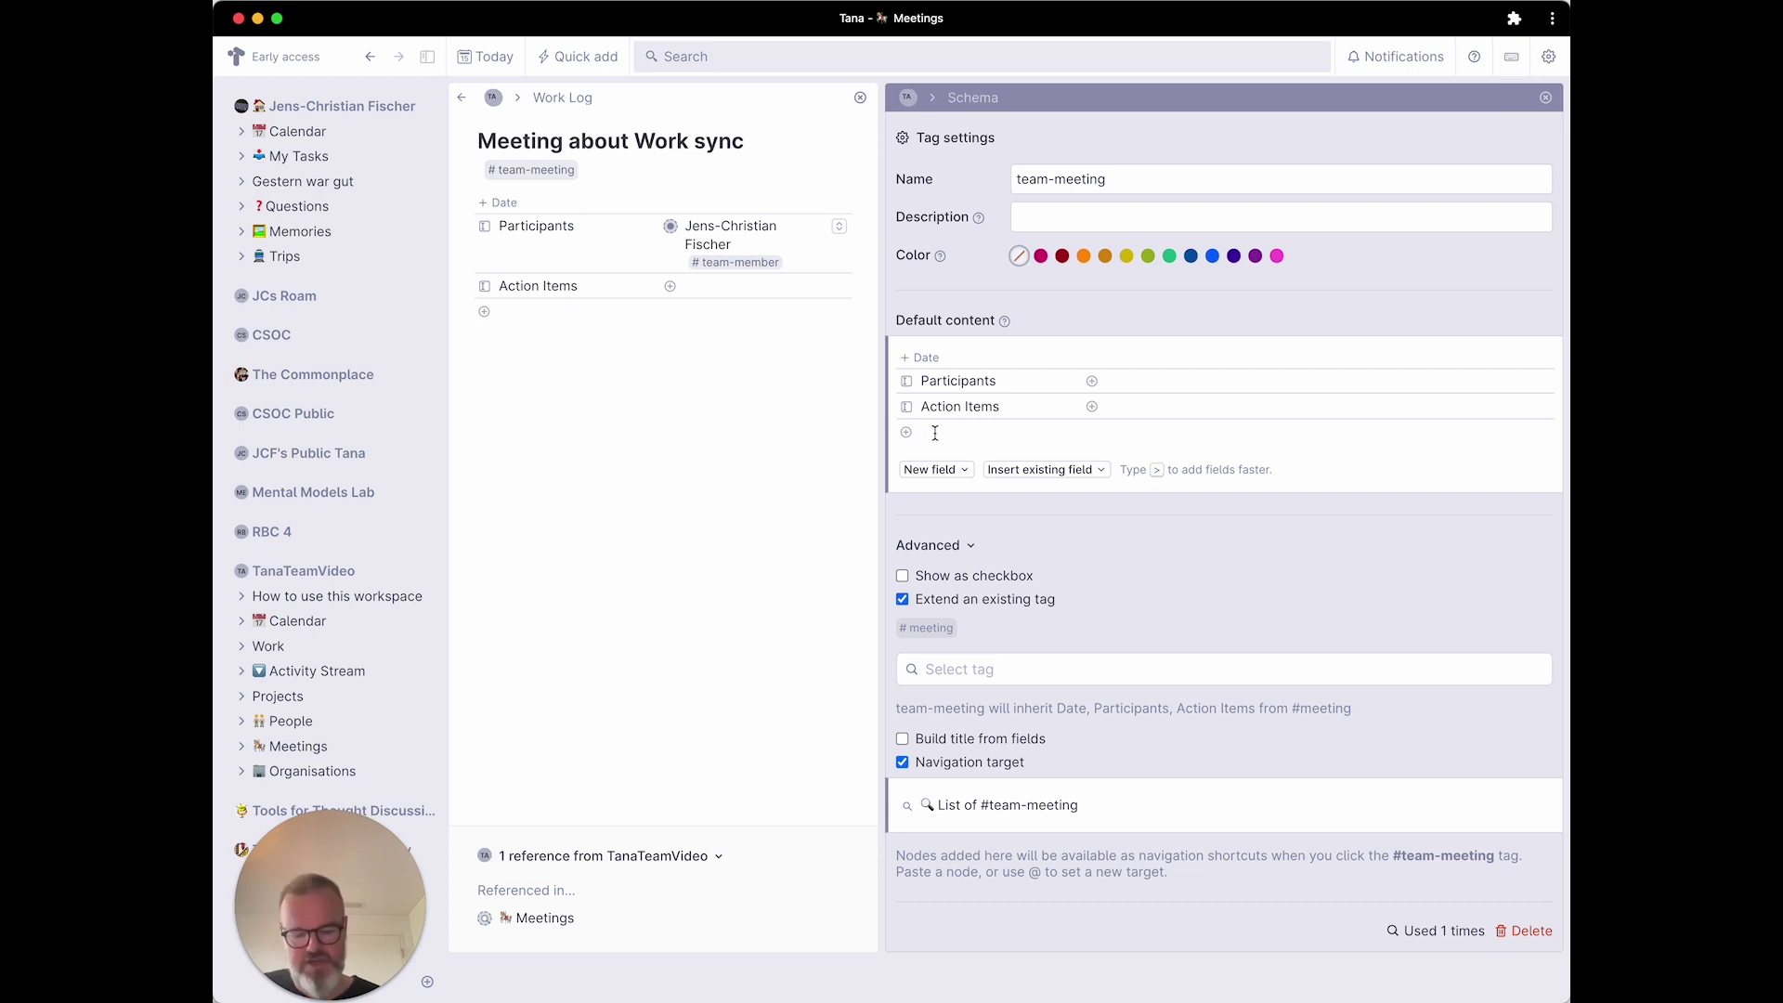
type("?")
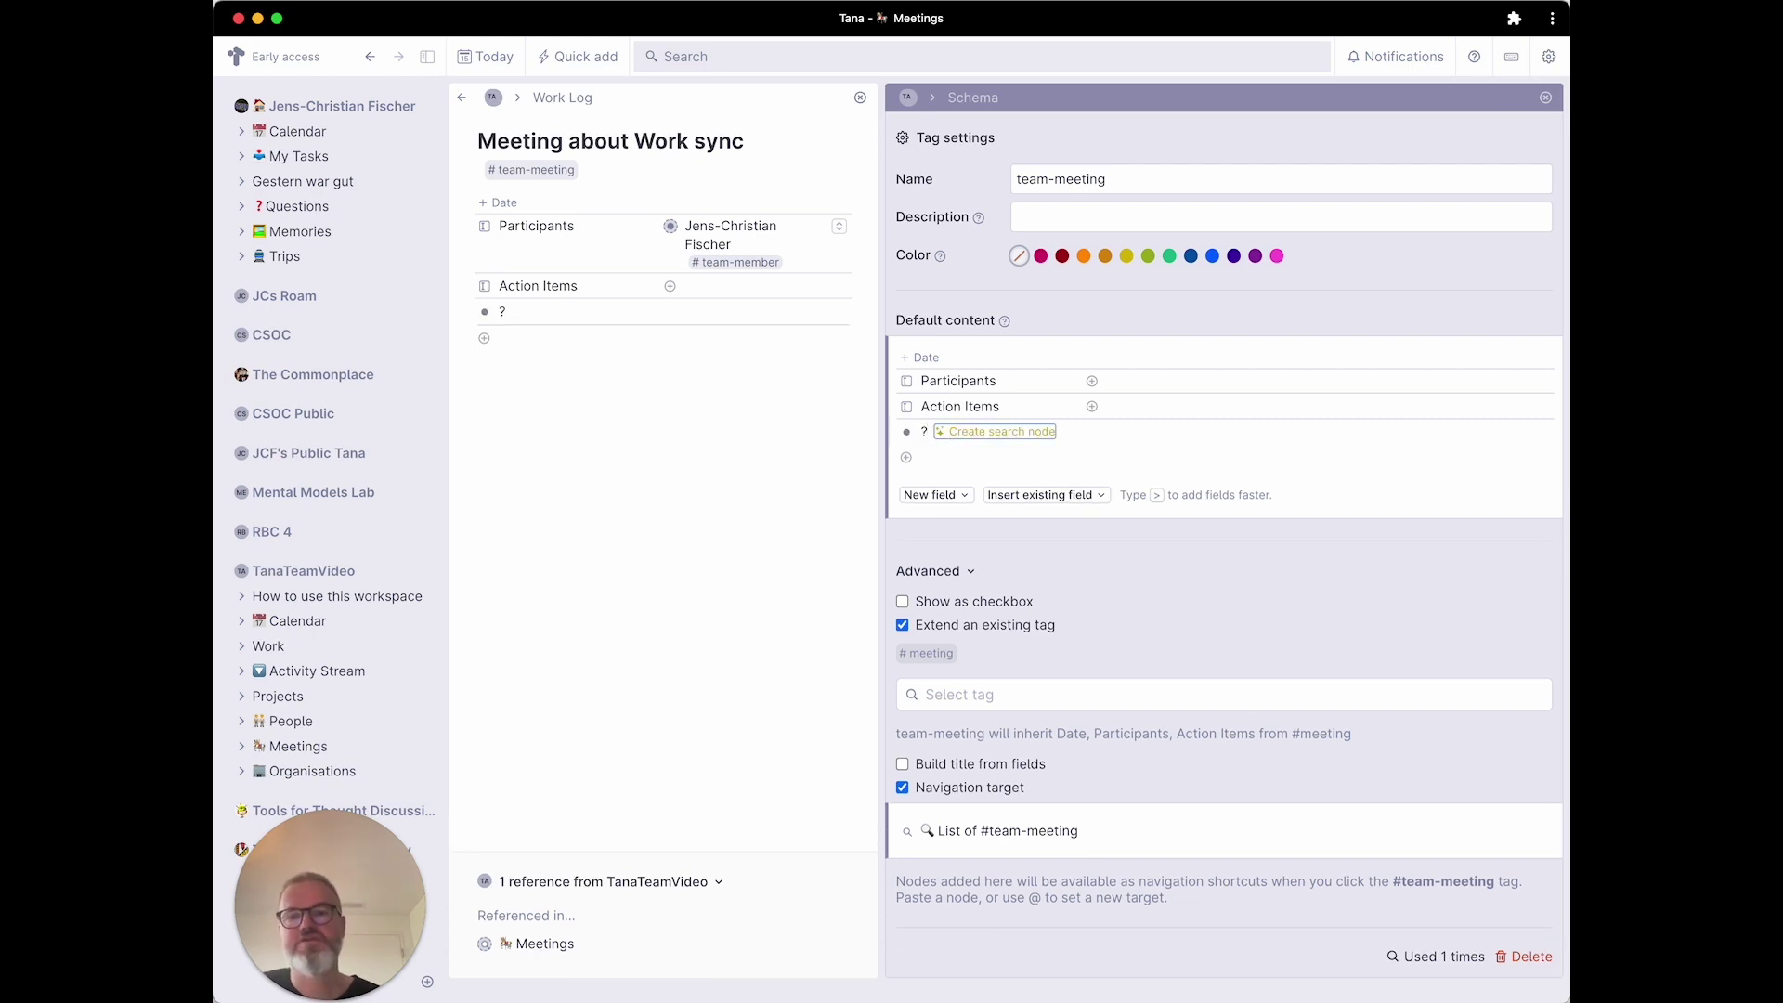
Build a search node querying #todo AND NOT DONE, previewing matches with Run once.
key("Return")
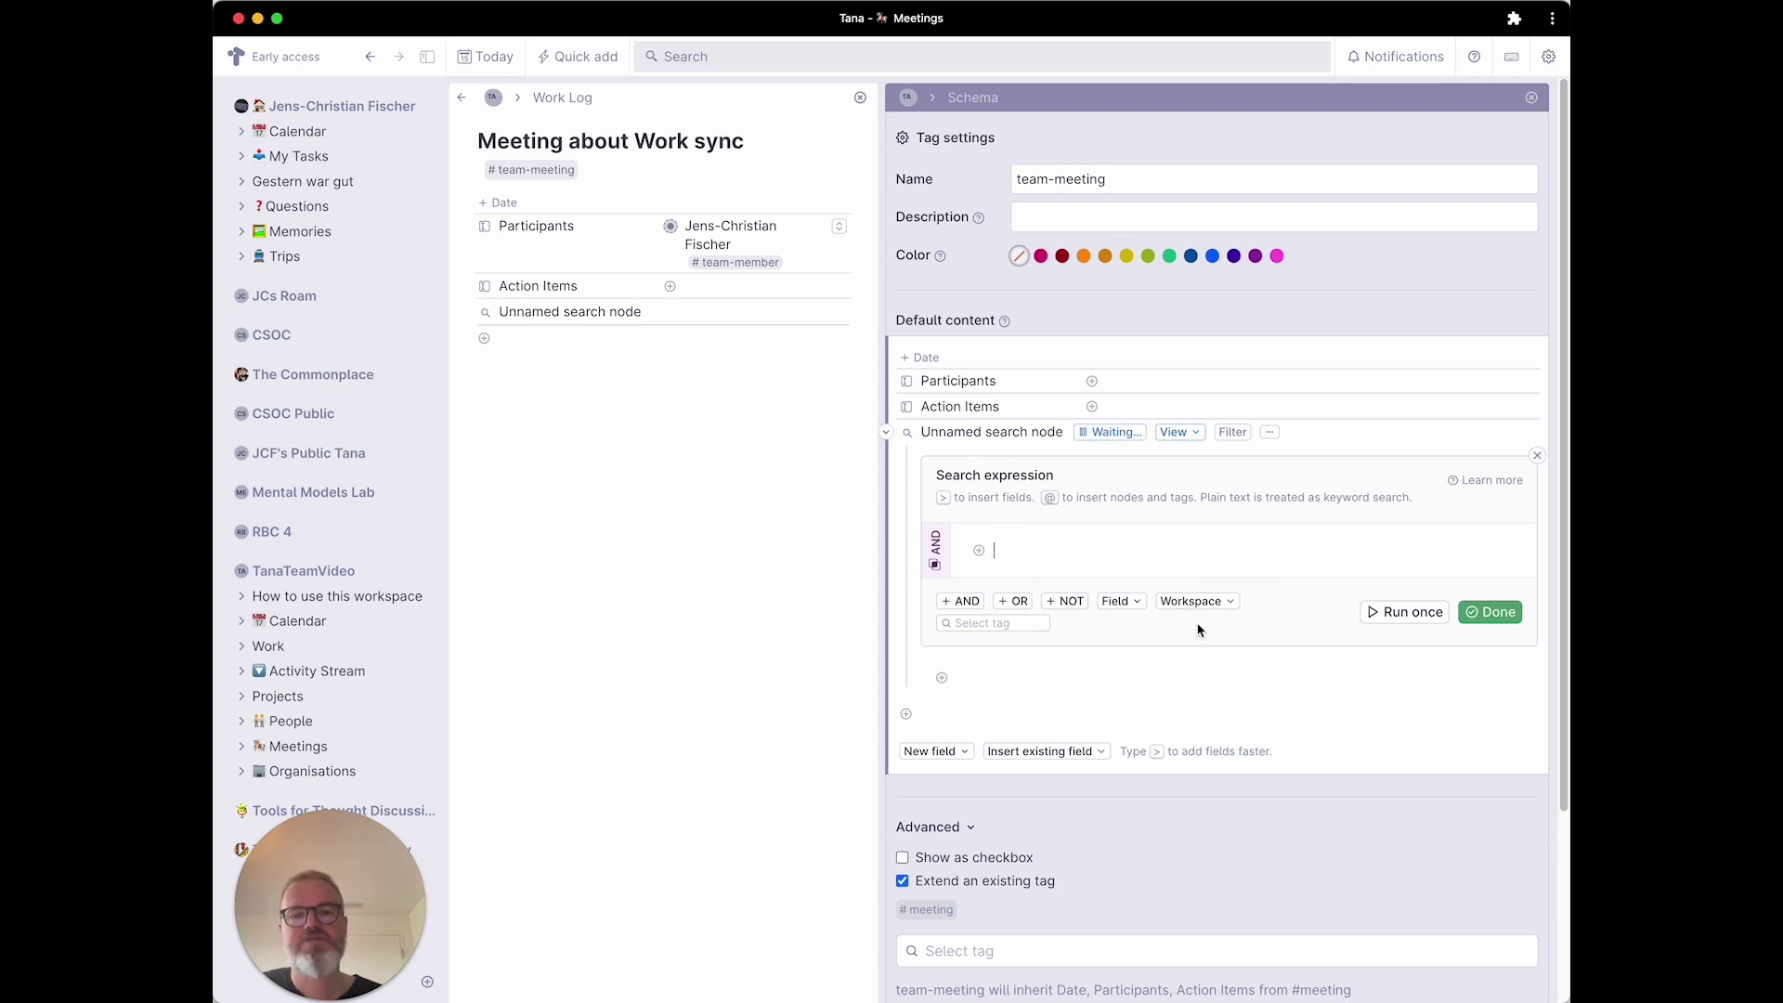
left_click(1013, 624)
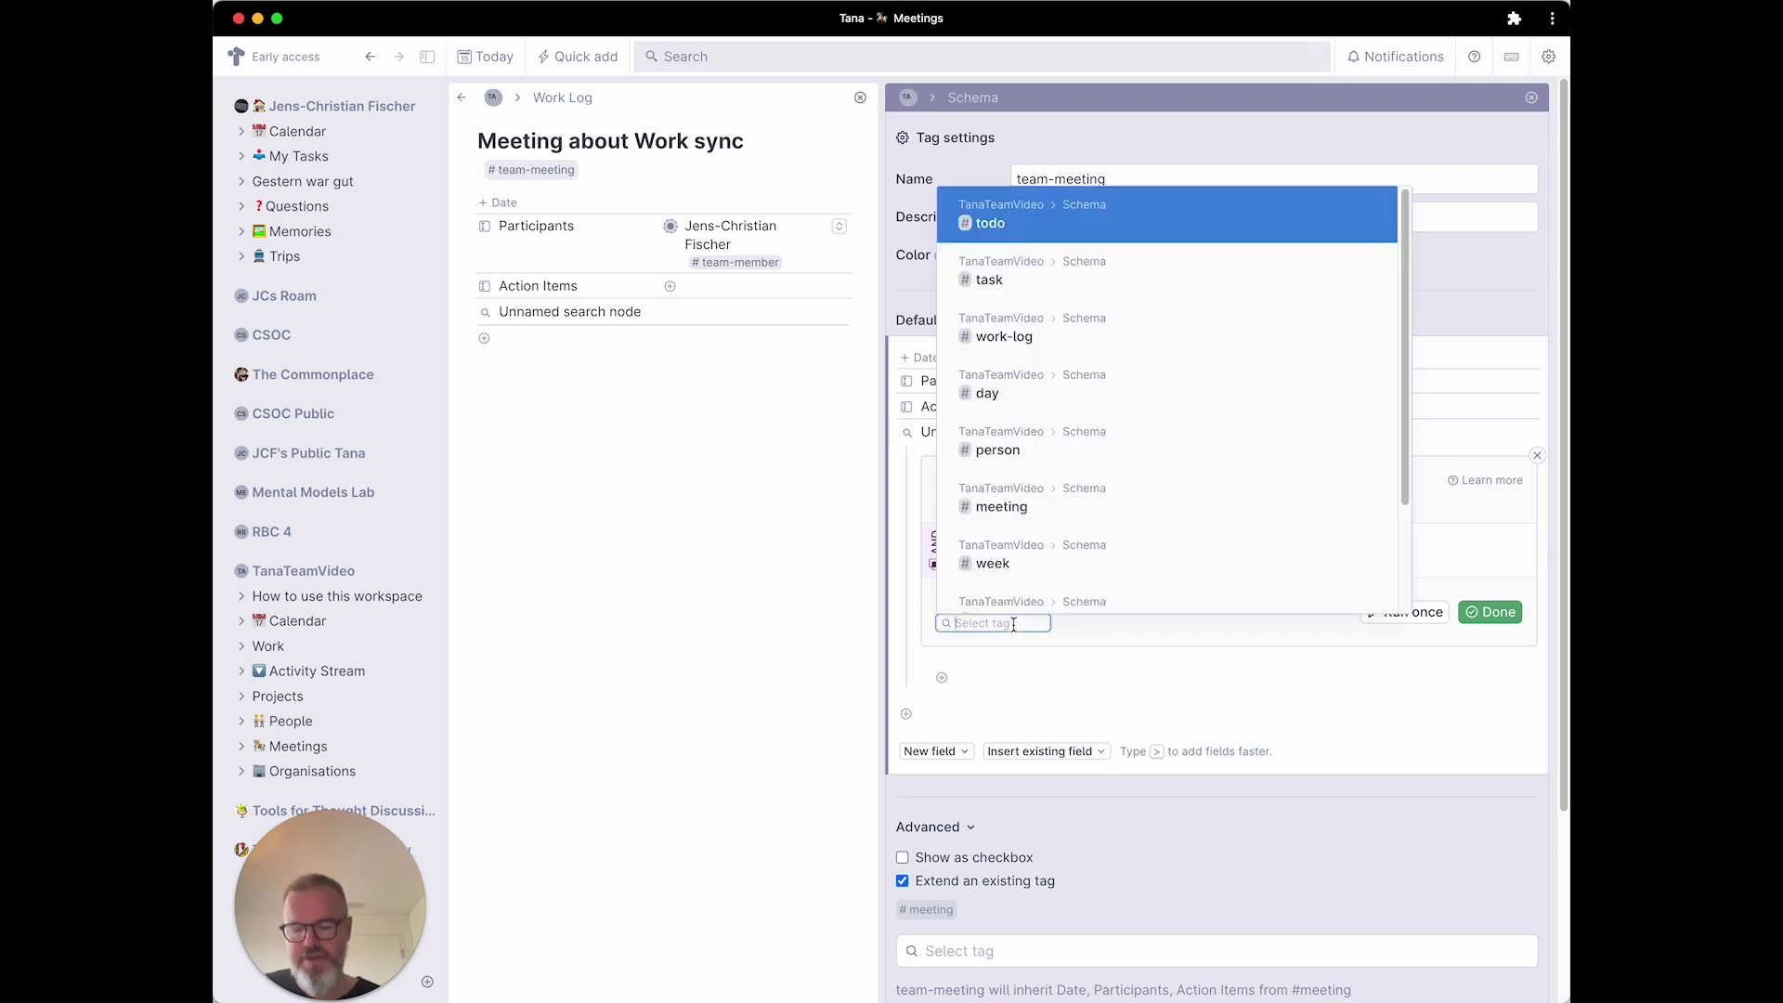
type("todo")
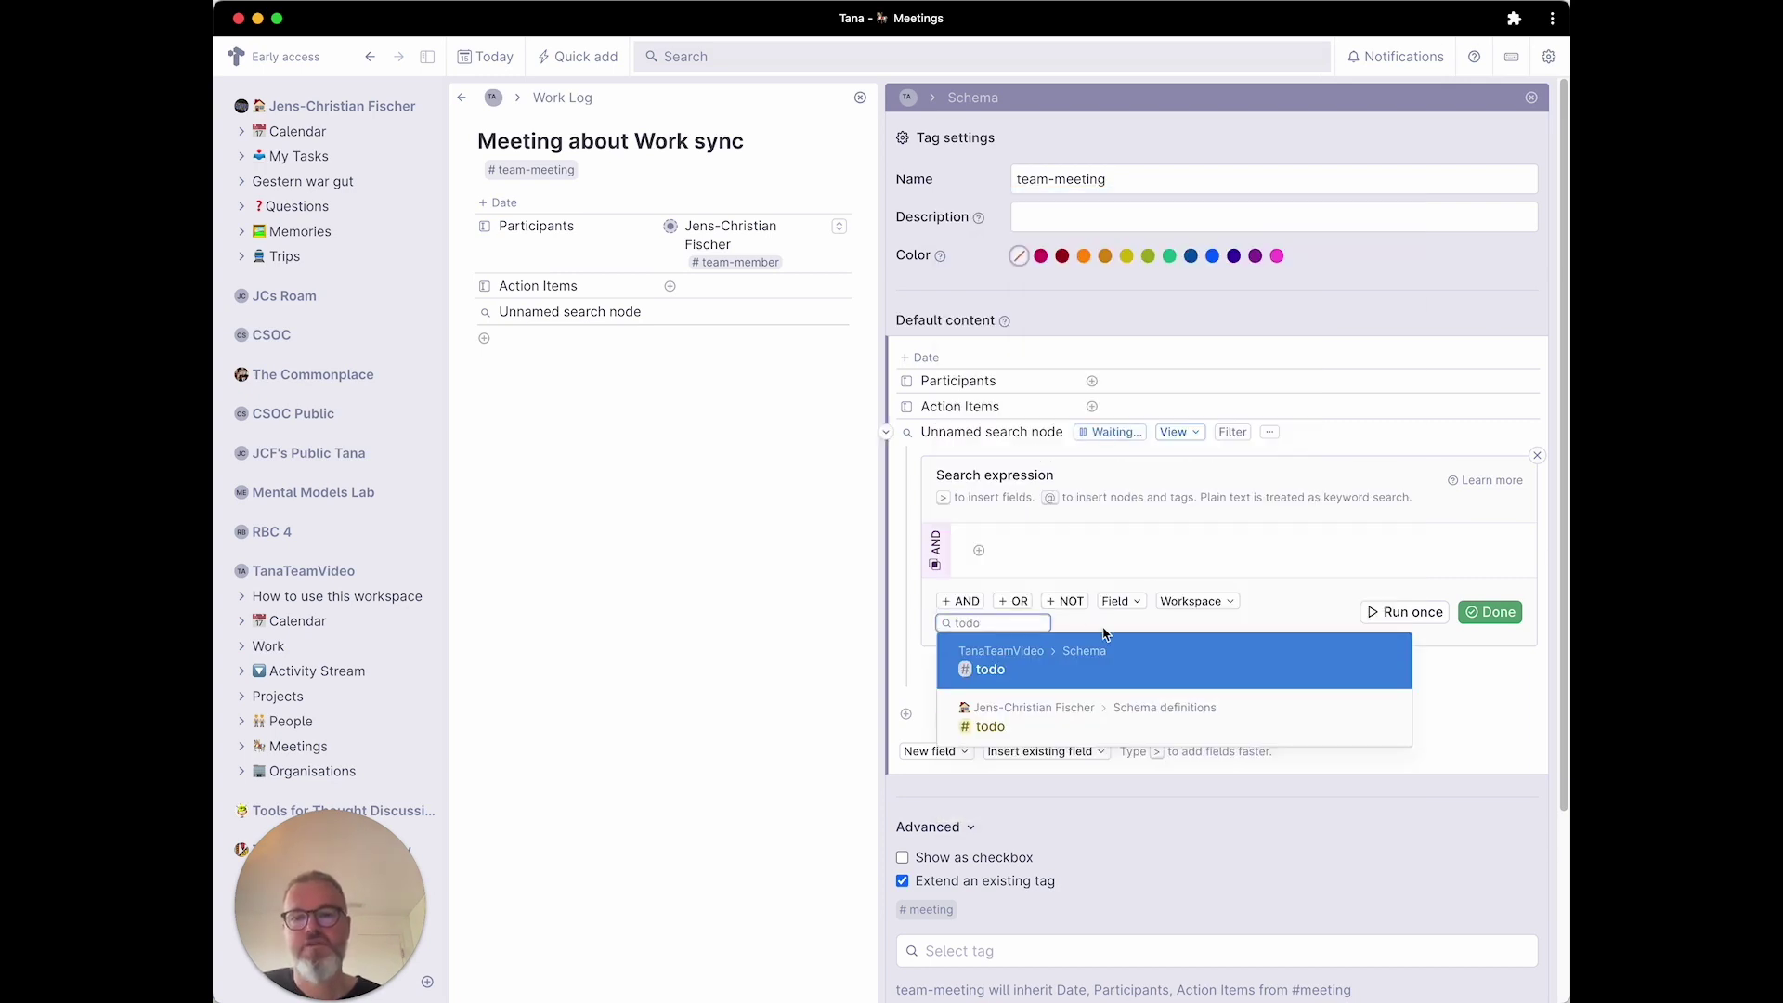
left_click(1125, 662)
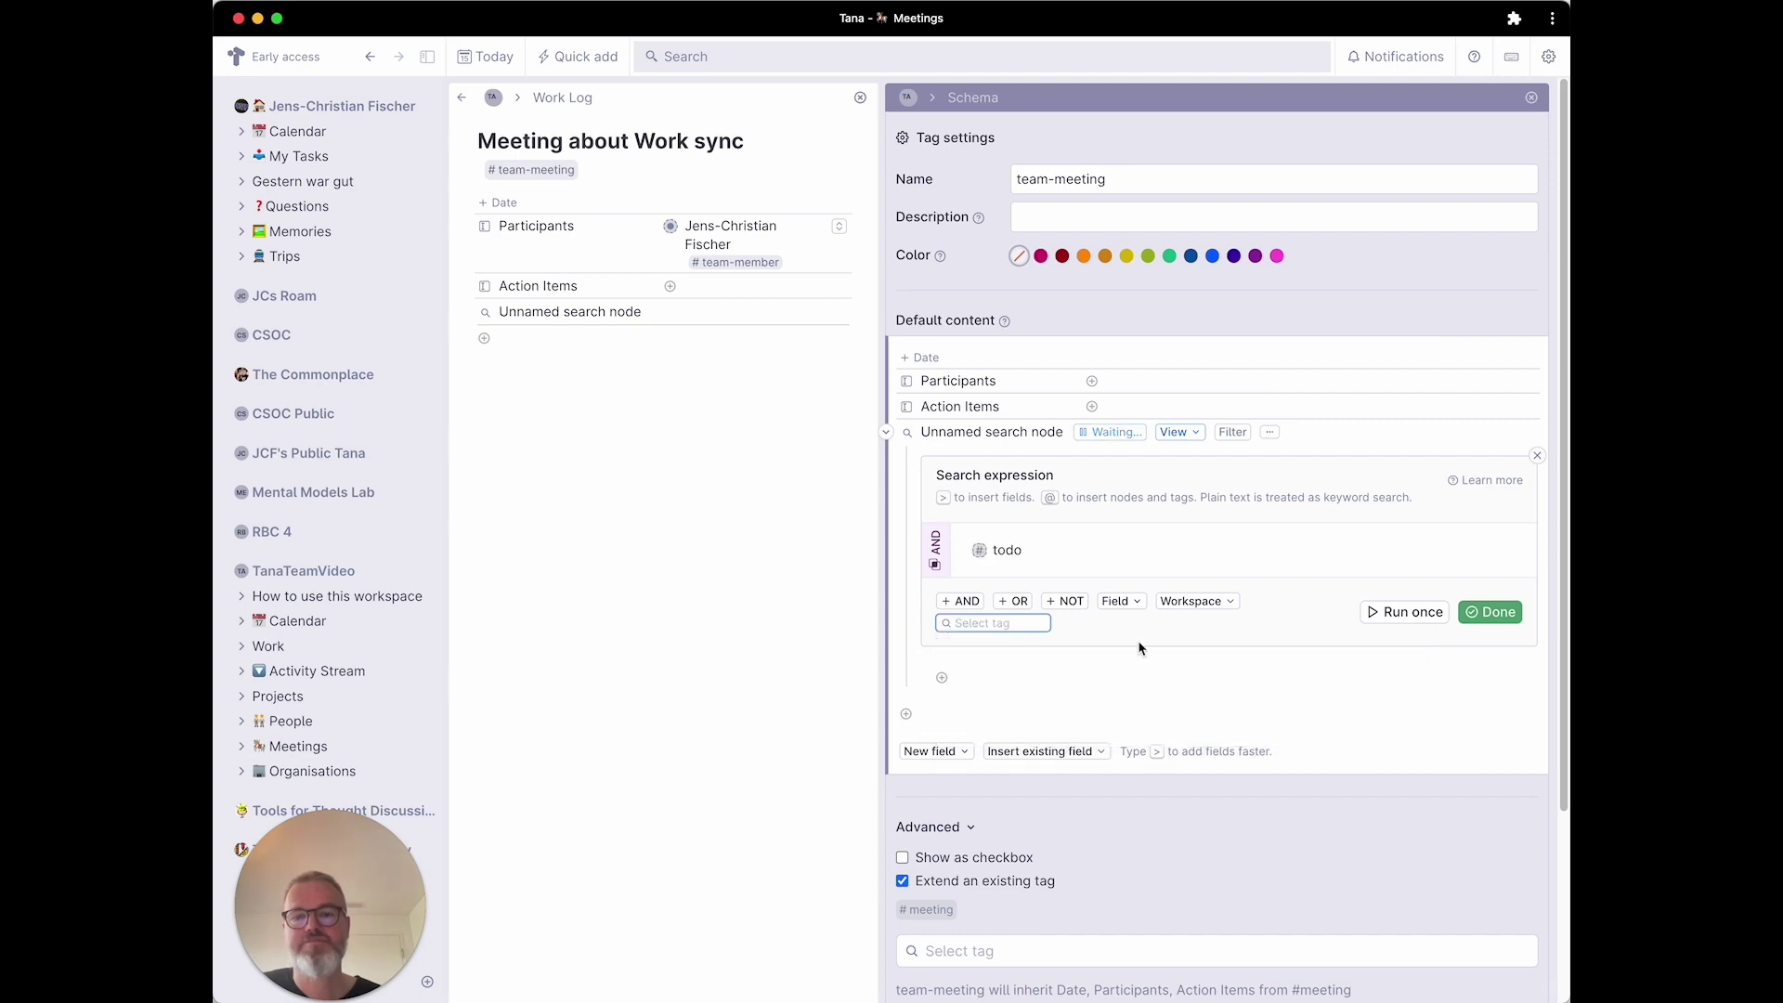
left_click(1412, 615)
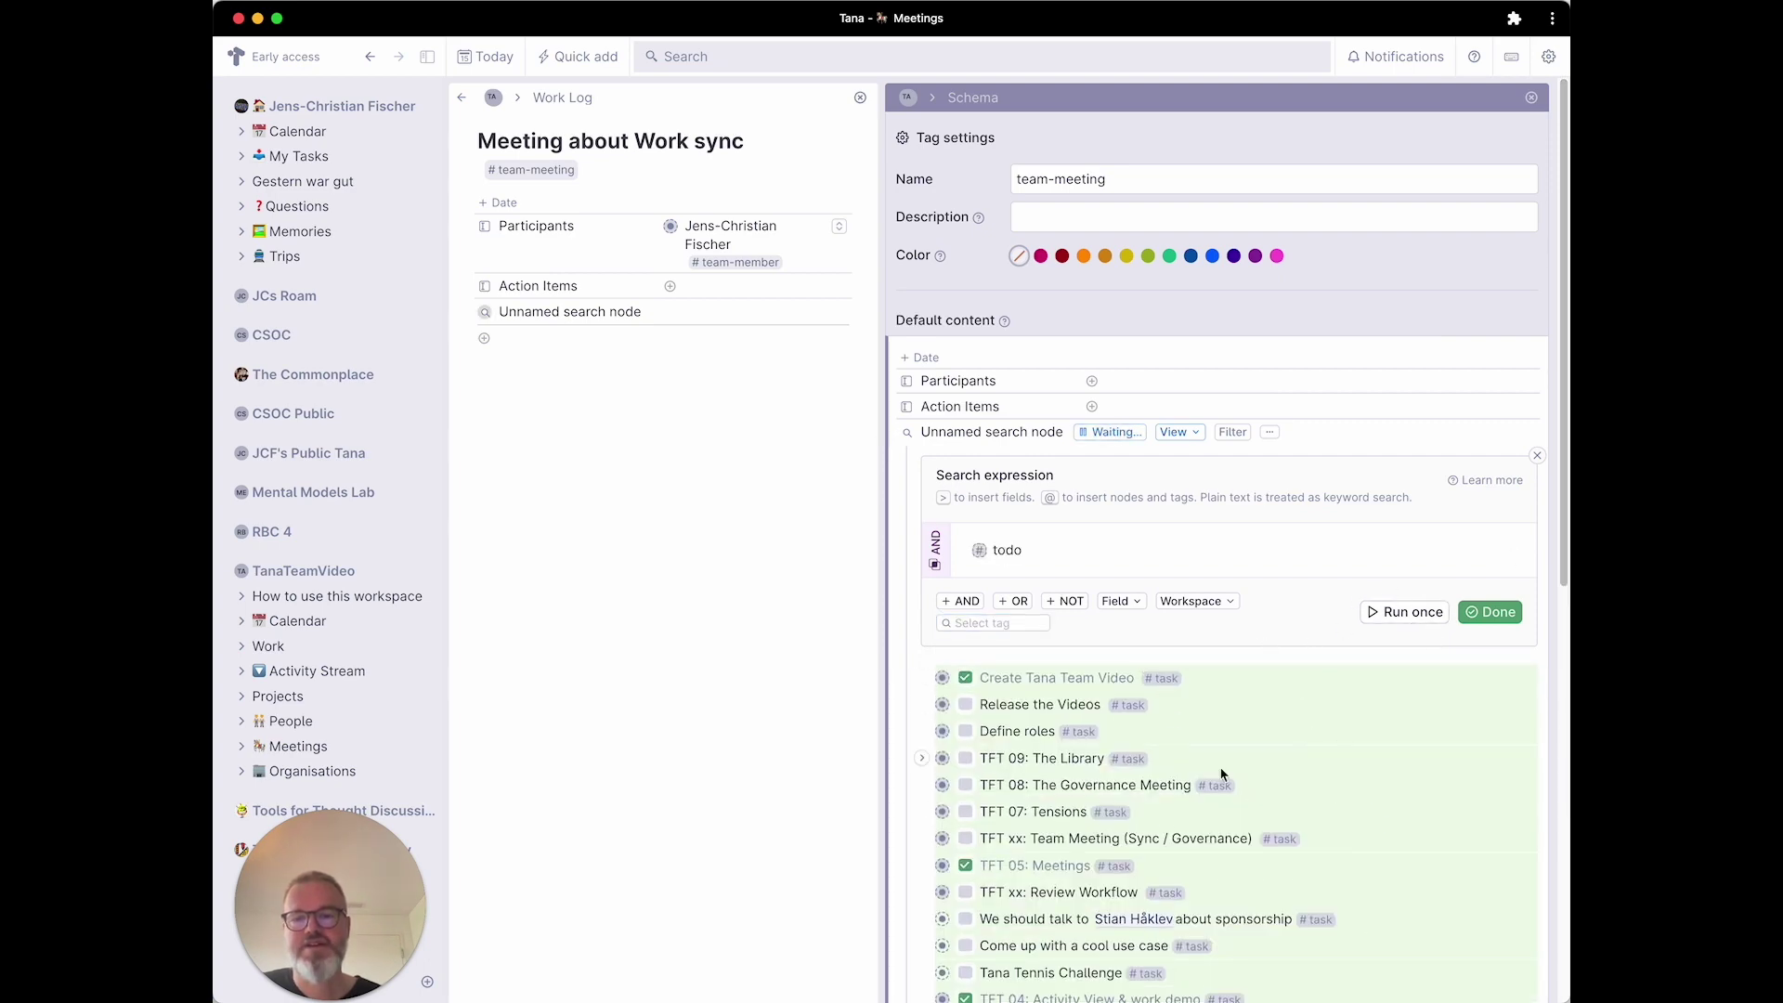
scroll(1222, 773, "down", 4)
scroll(1212, 752, "up", 4)
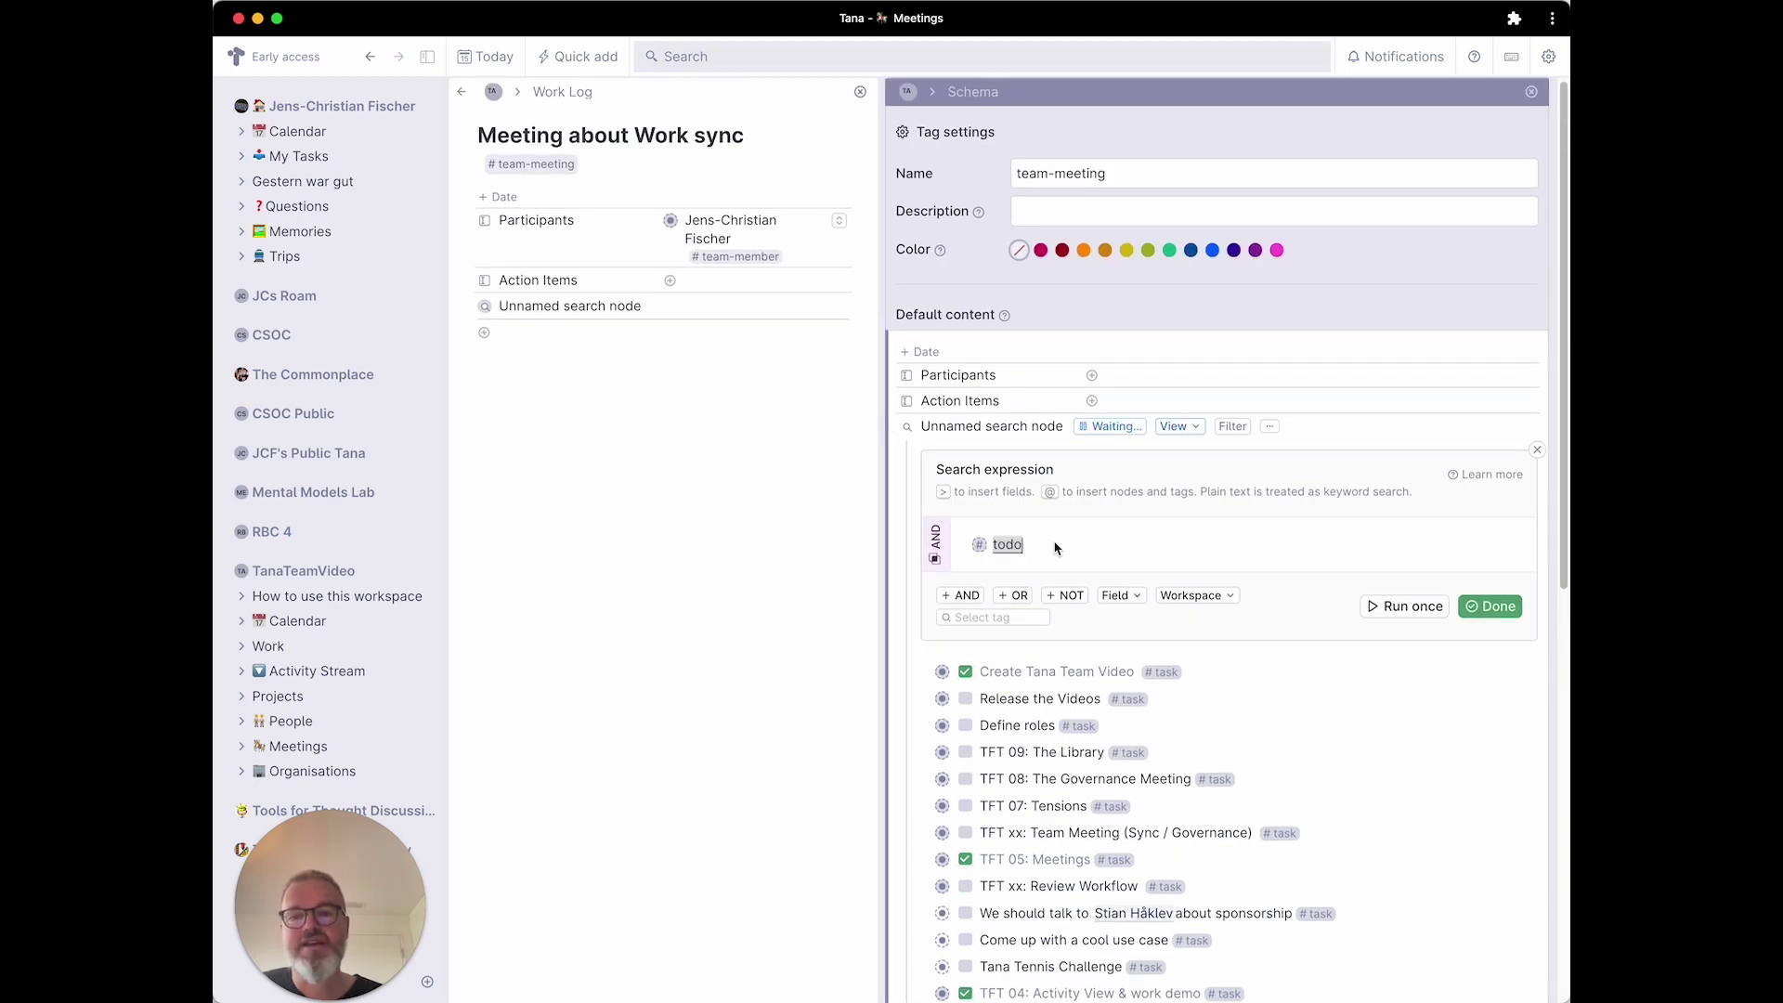
key("Return")
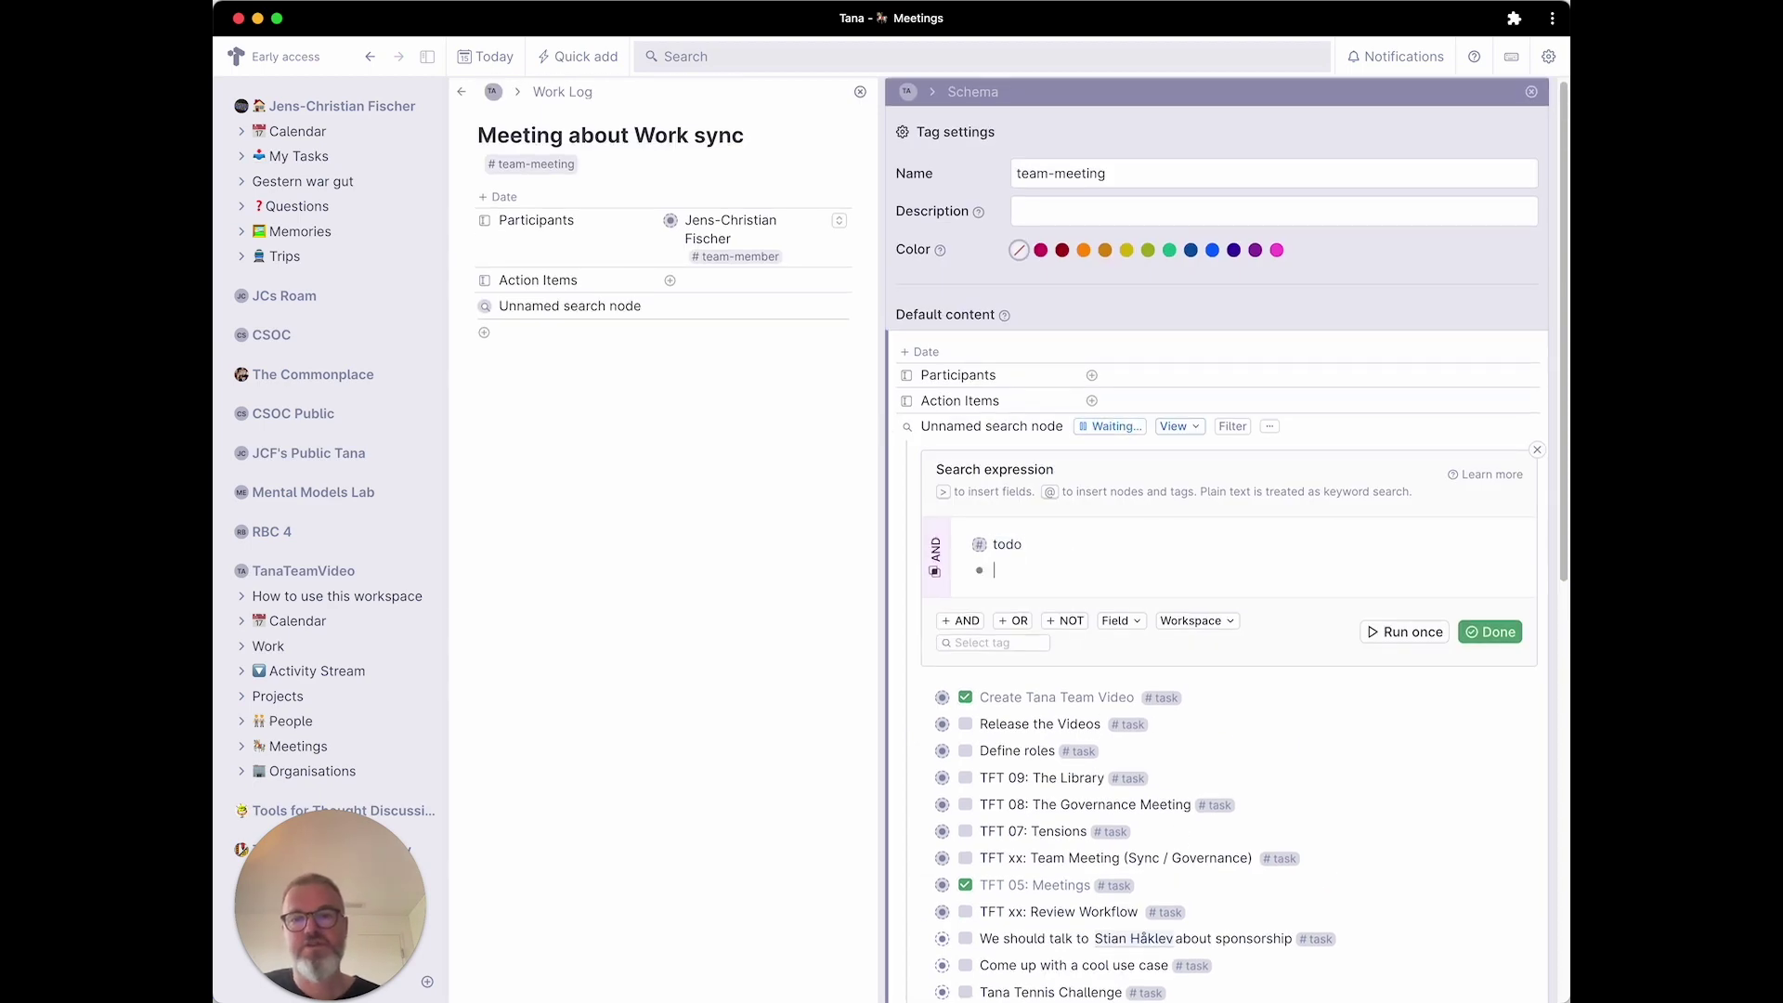
type("NOT DONE")
key("Return")
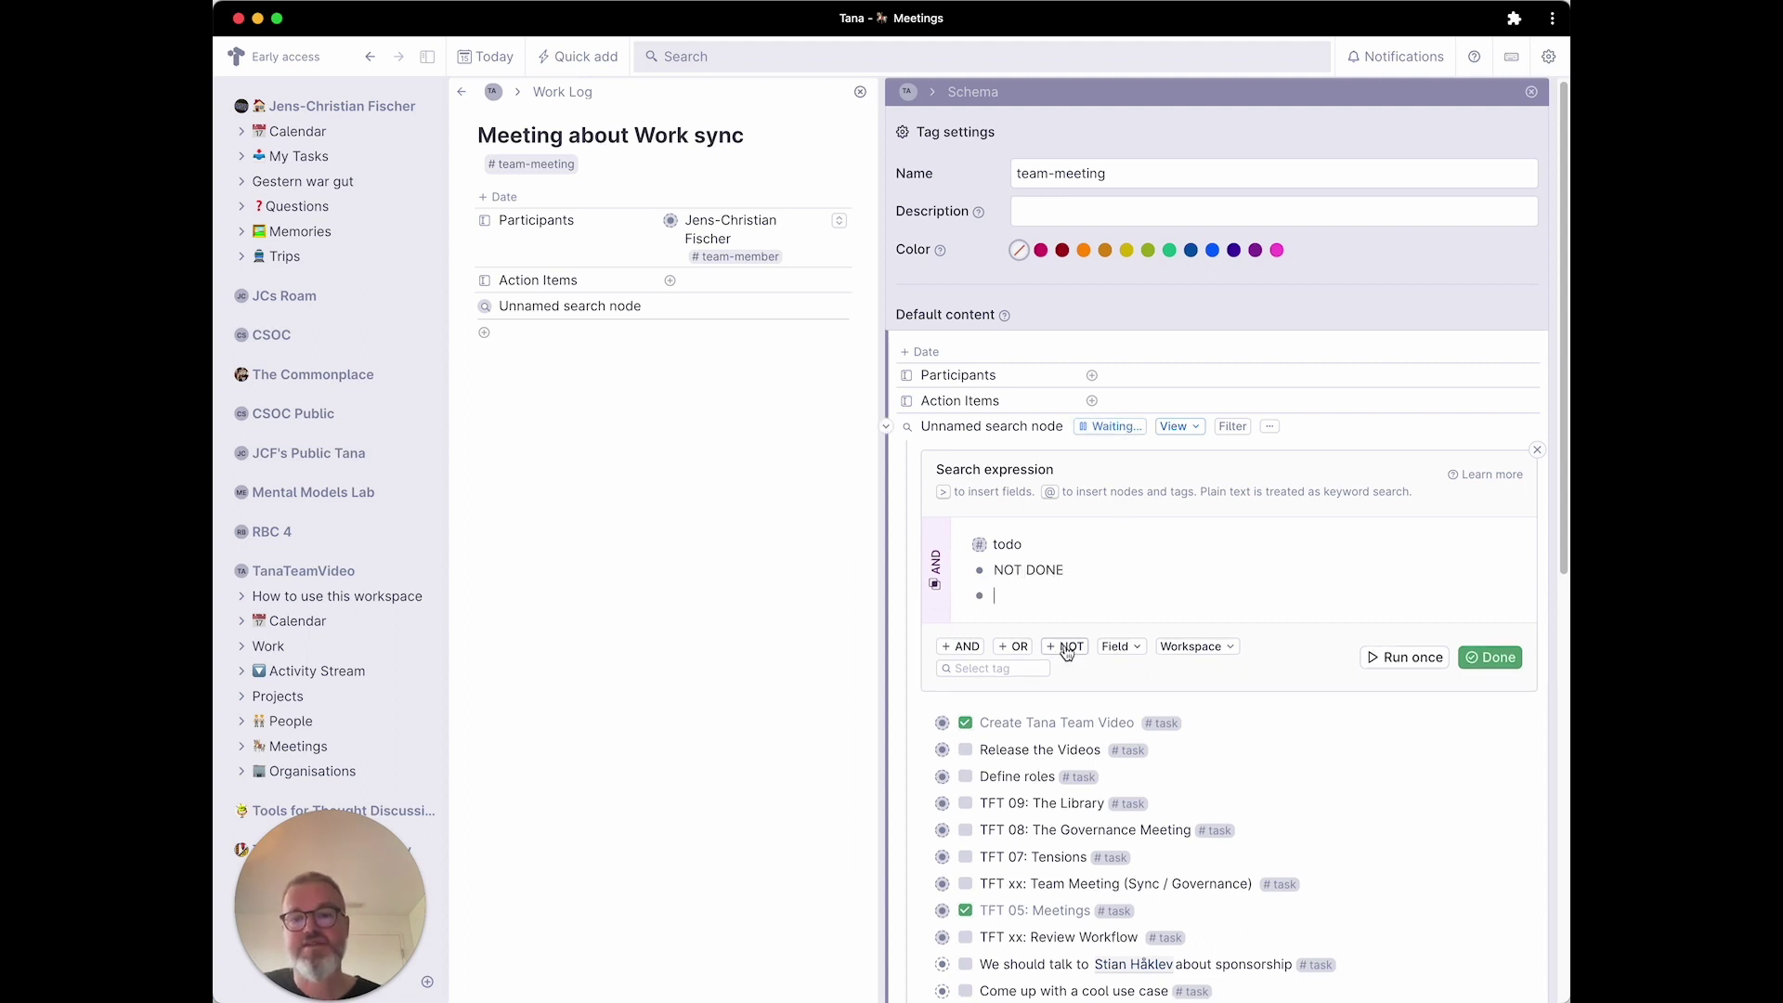
Inspect the Create Tana Team Video task's Status options without changing them.
left_click(923, 724)
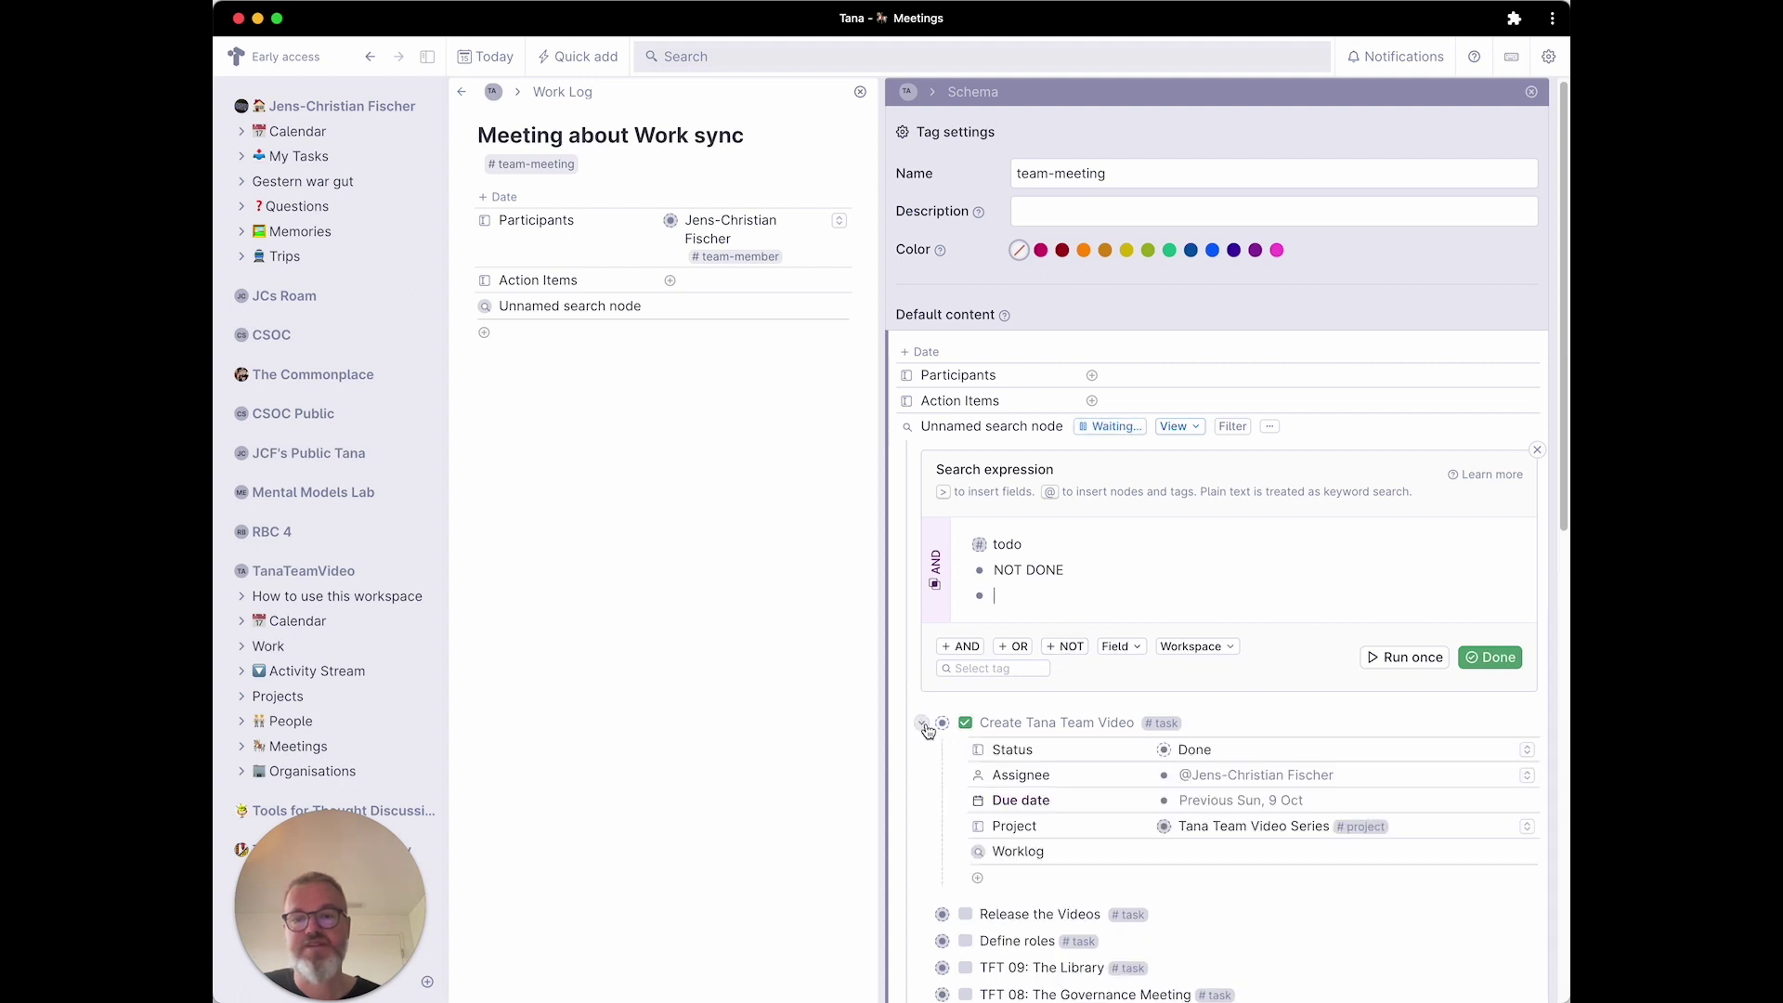
left_click(1205, 752)
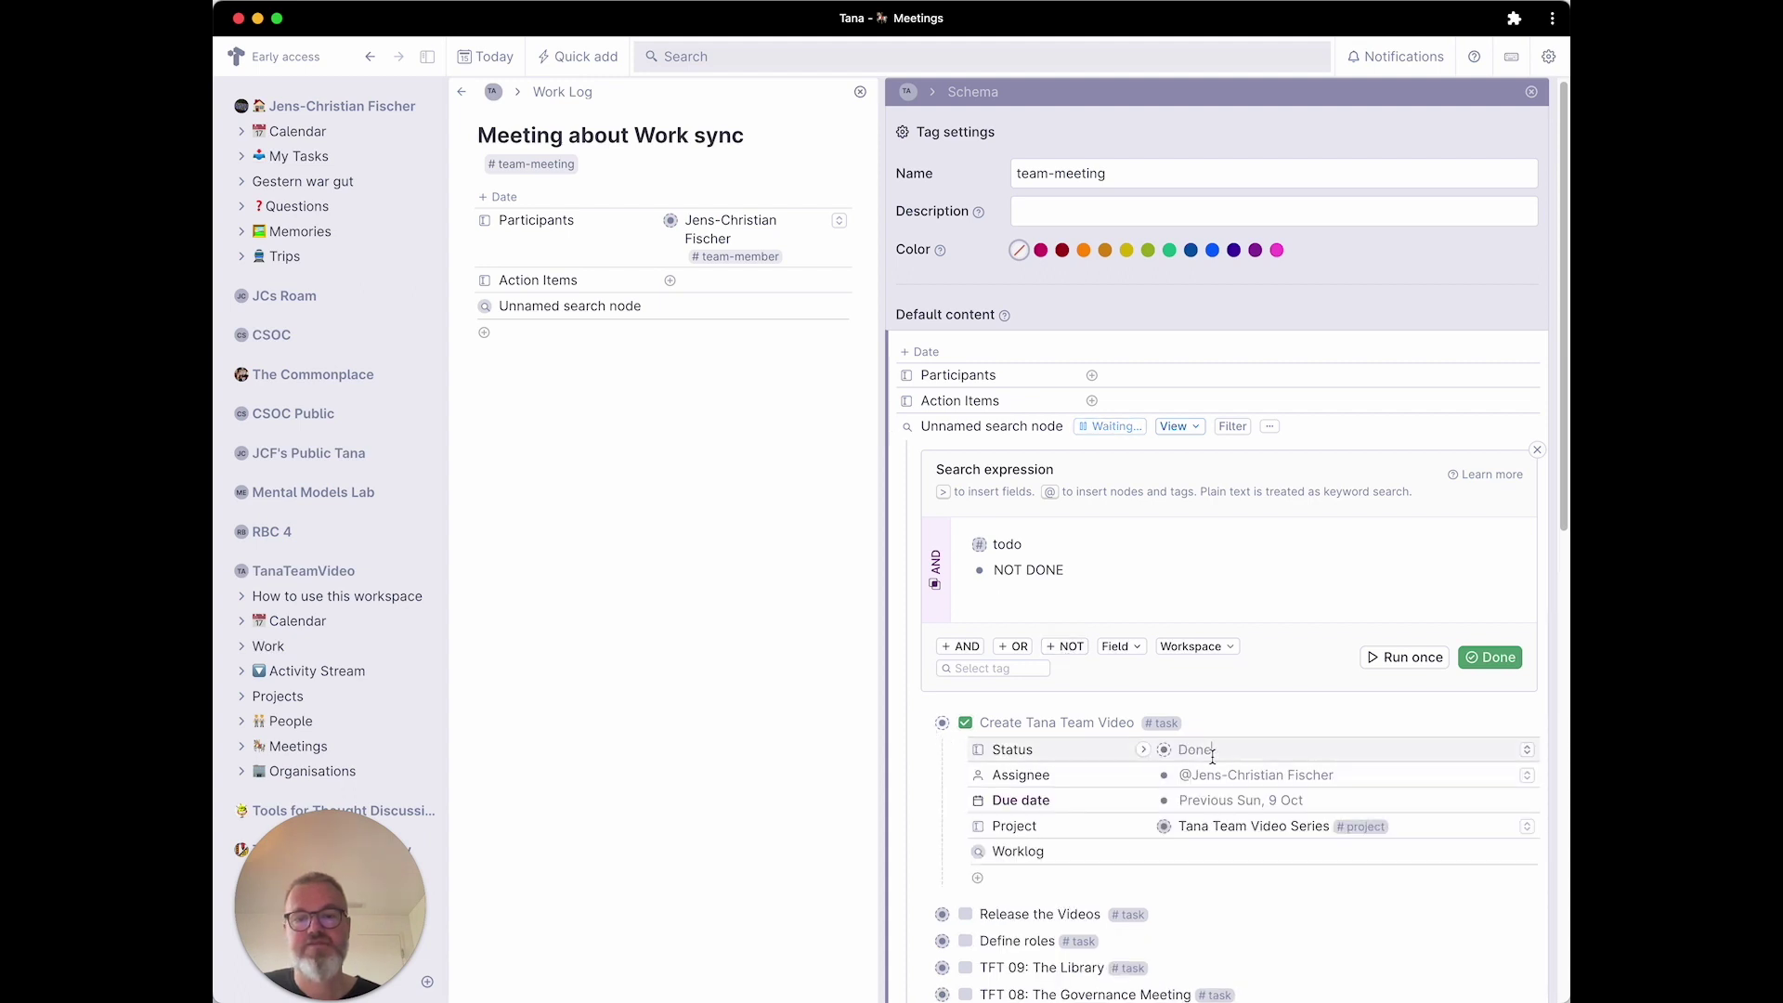
left_click(1528, 750)
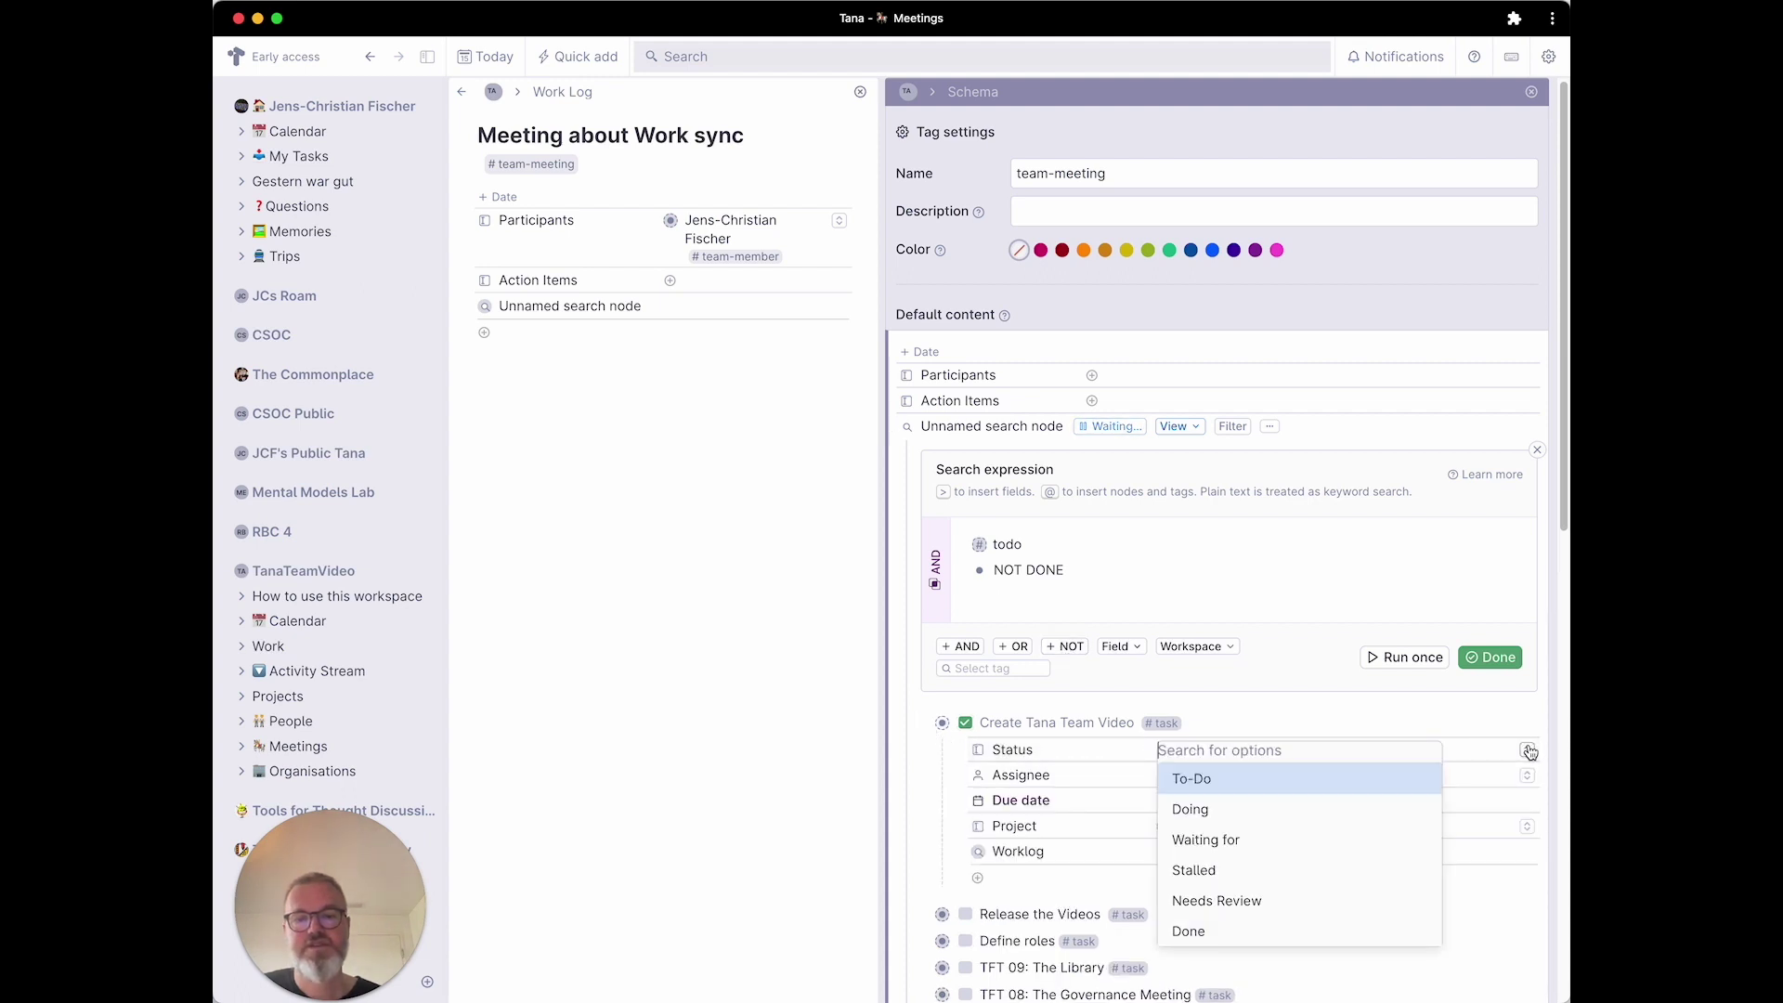
left_click(1367, 724)
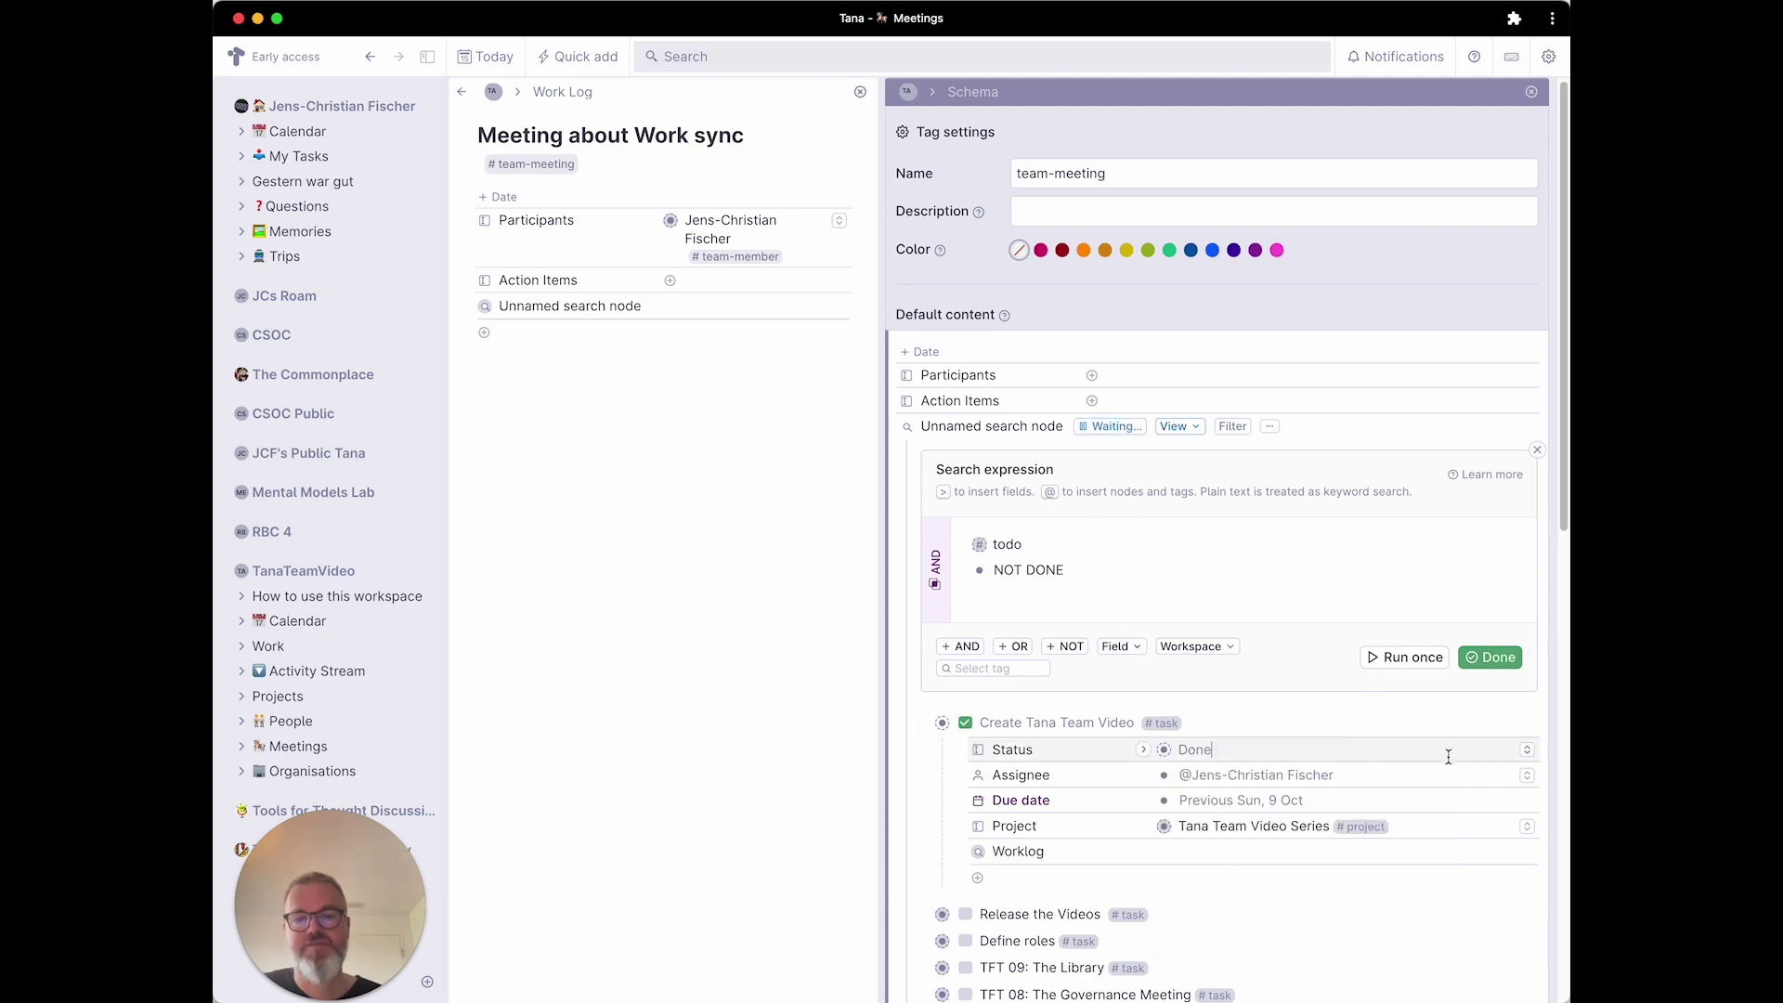
left_click(1526, 752)
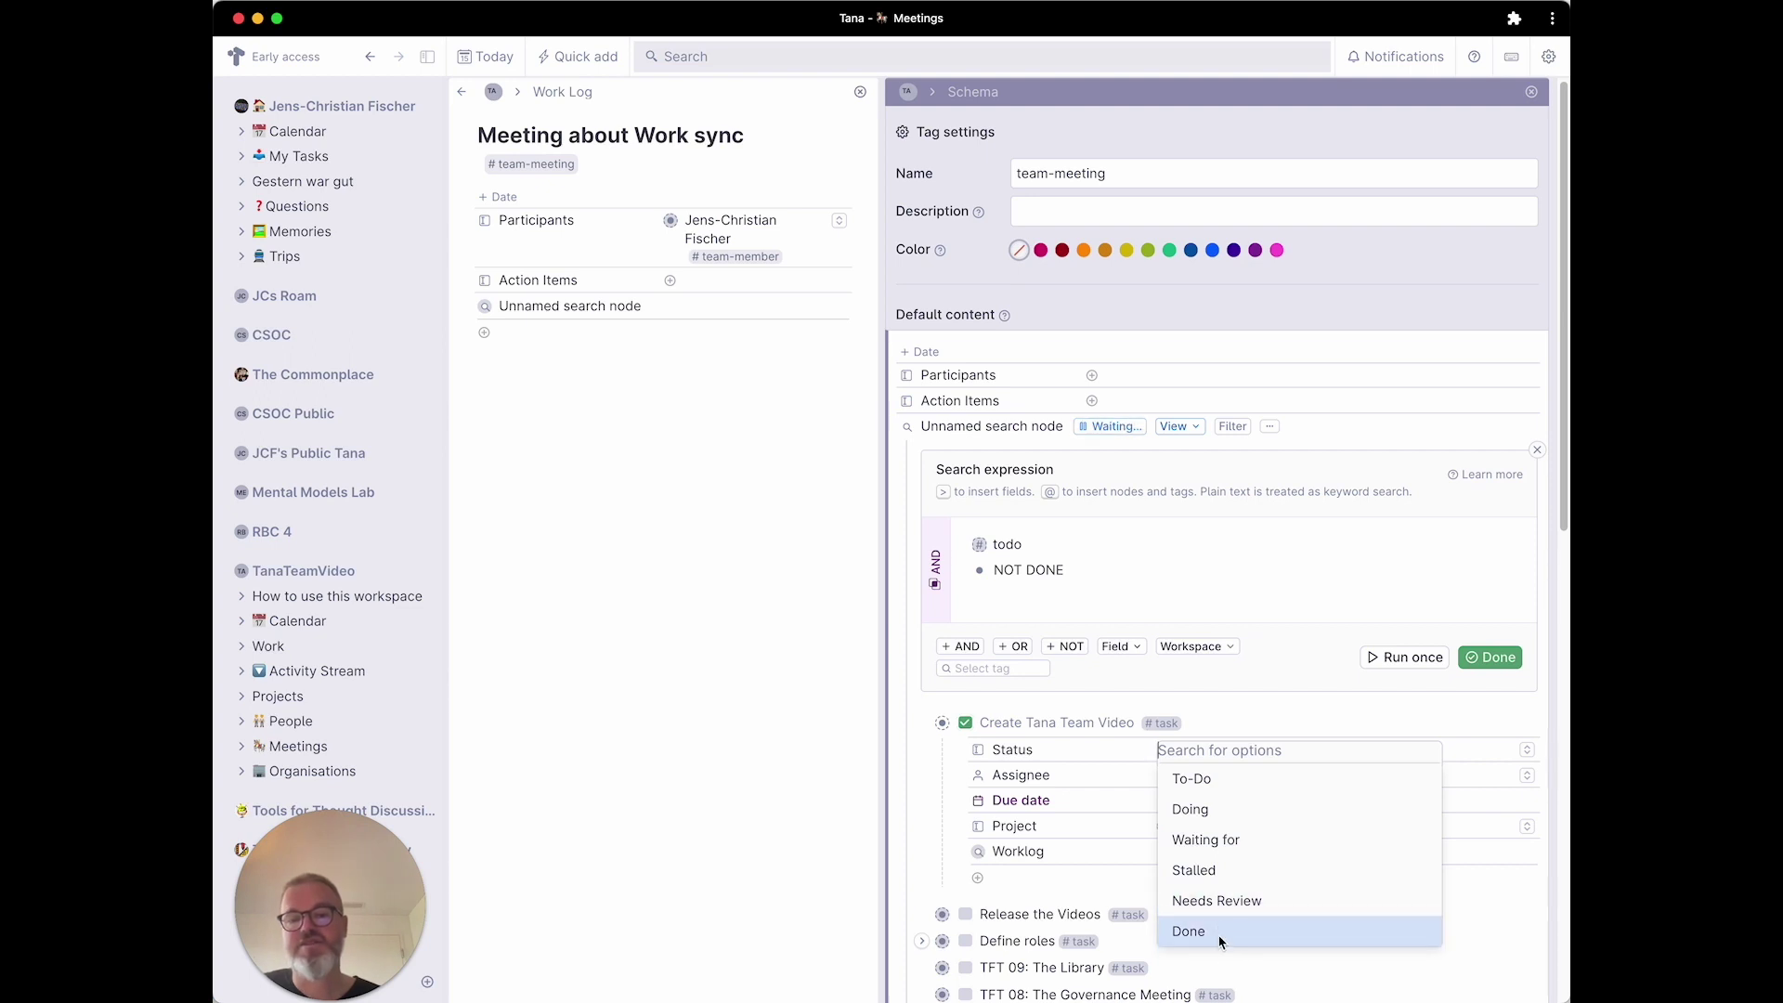
left_click(1029, 593)
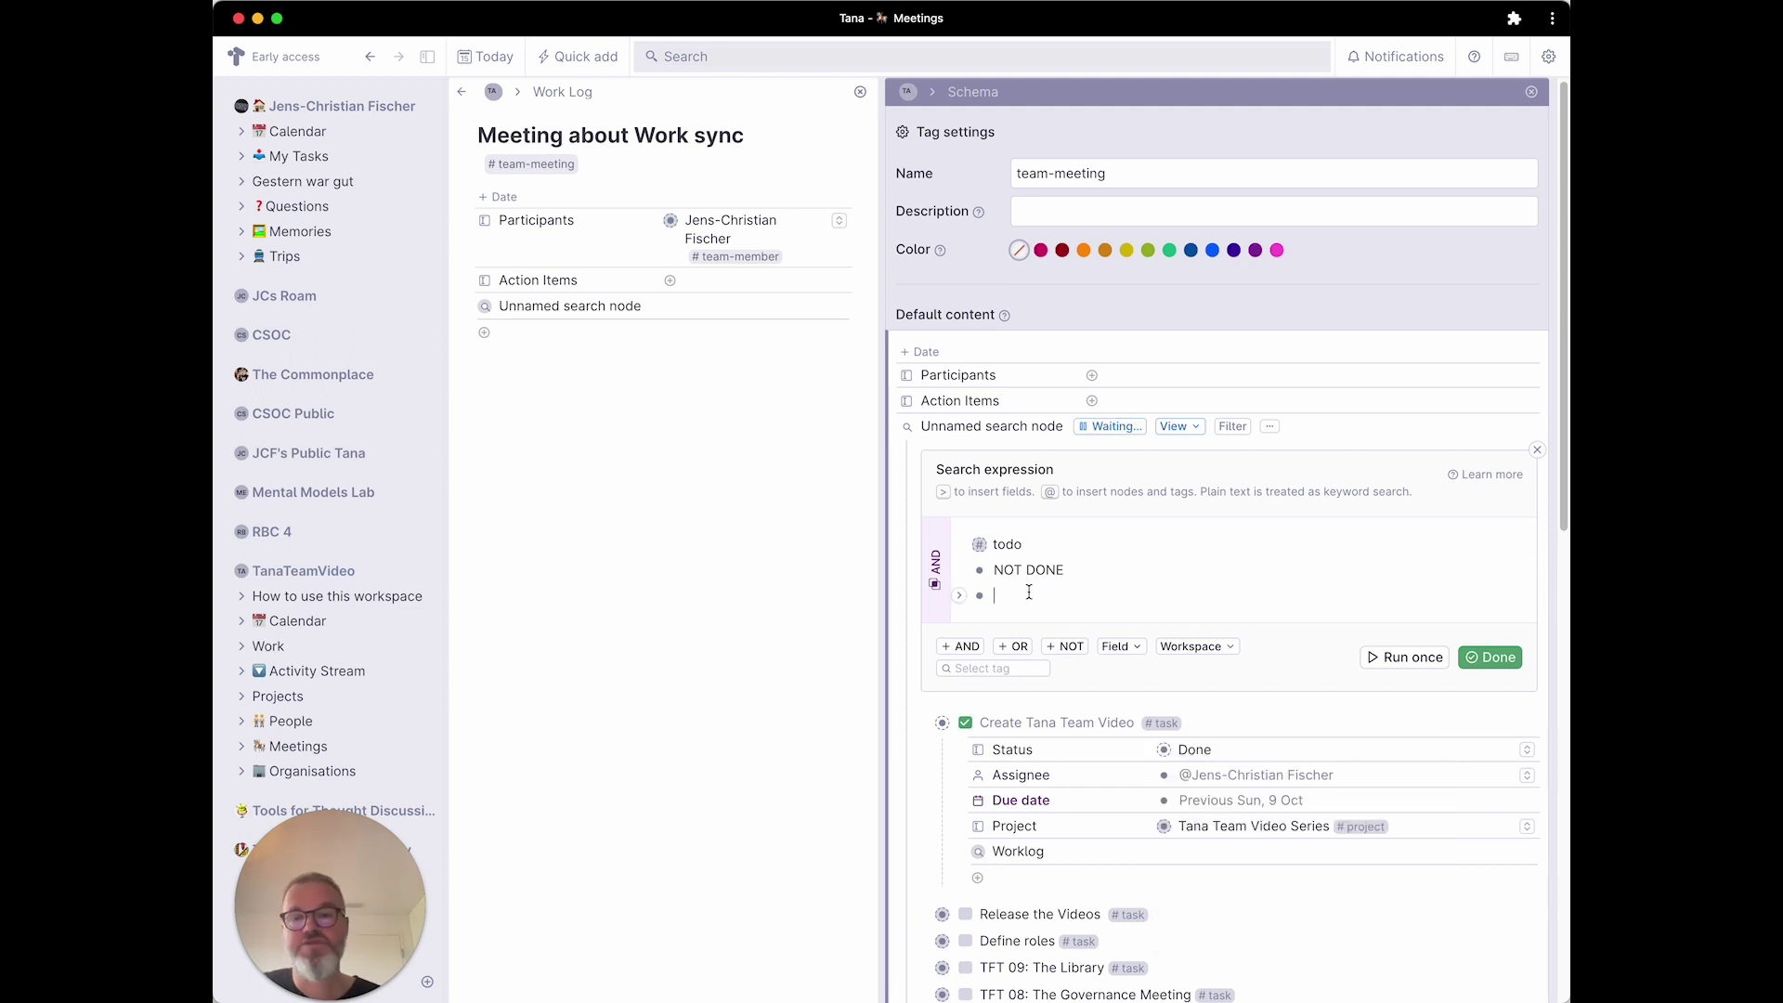
Add an OR clause matching Status Doing, Stalled or Needs Review.
left_click(1018, 648)
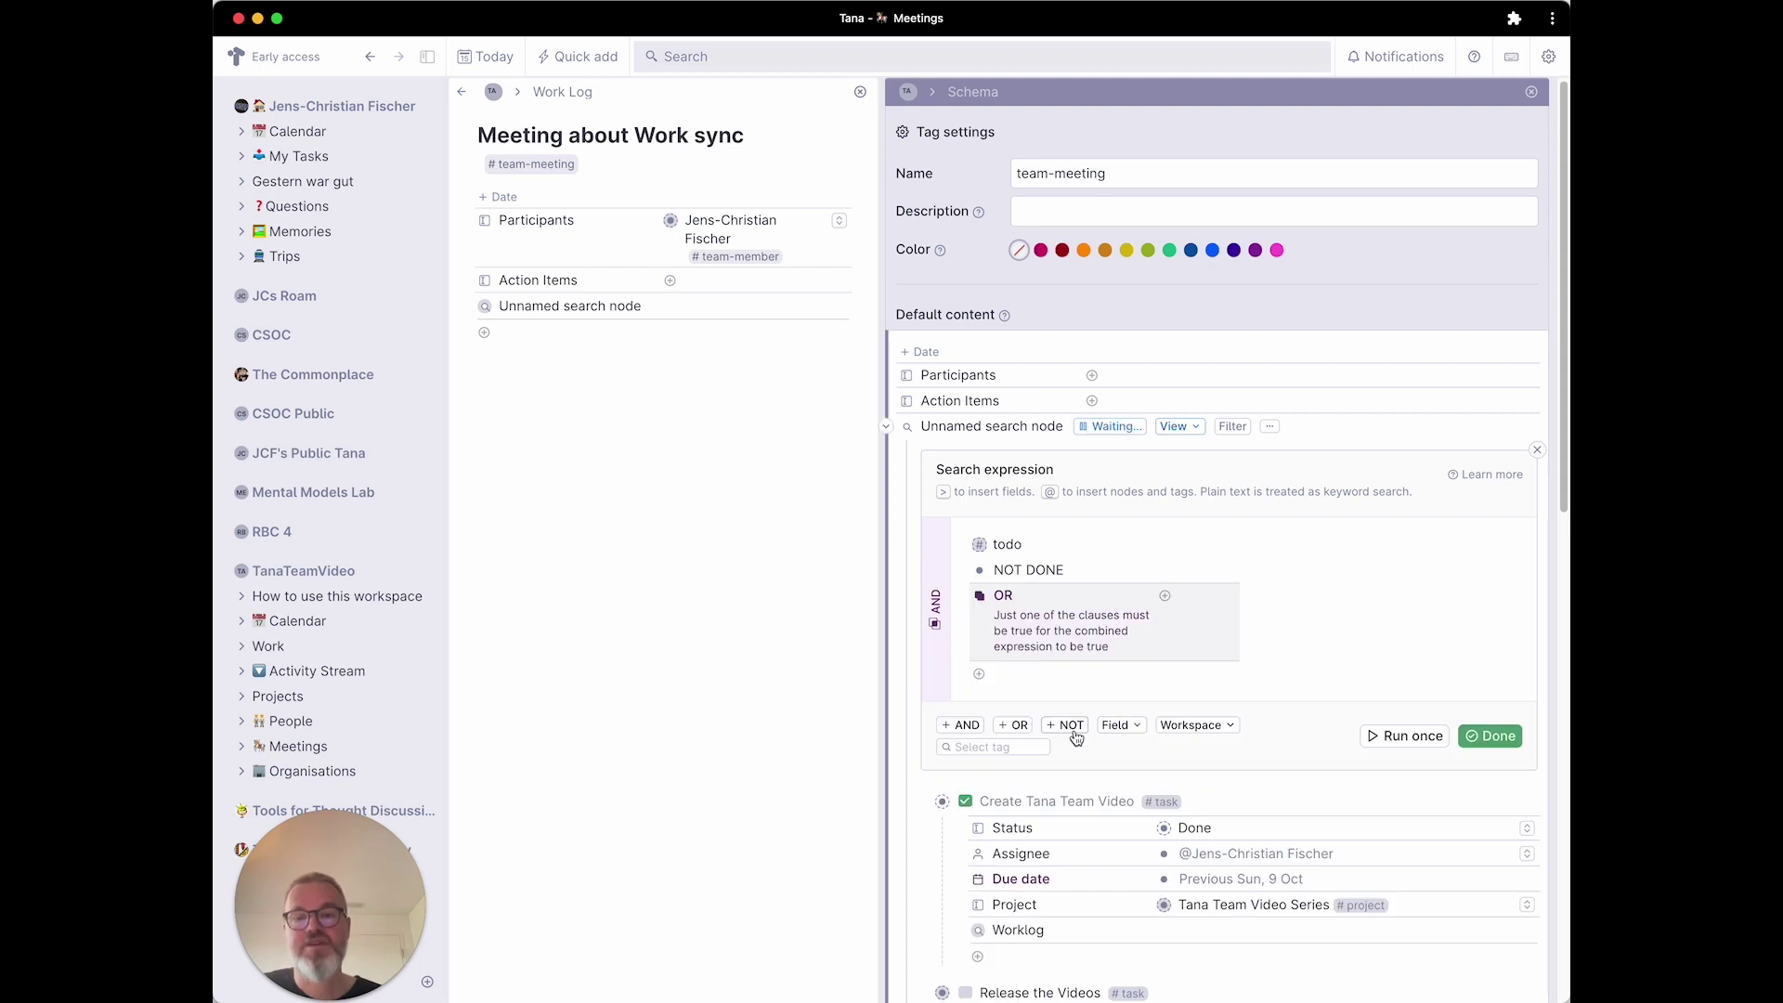
left_click(1213, 635)
type(">Stat")
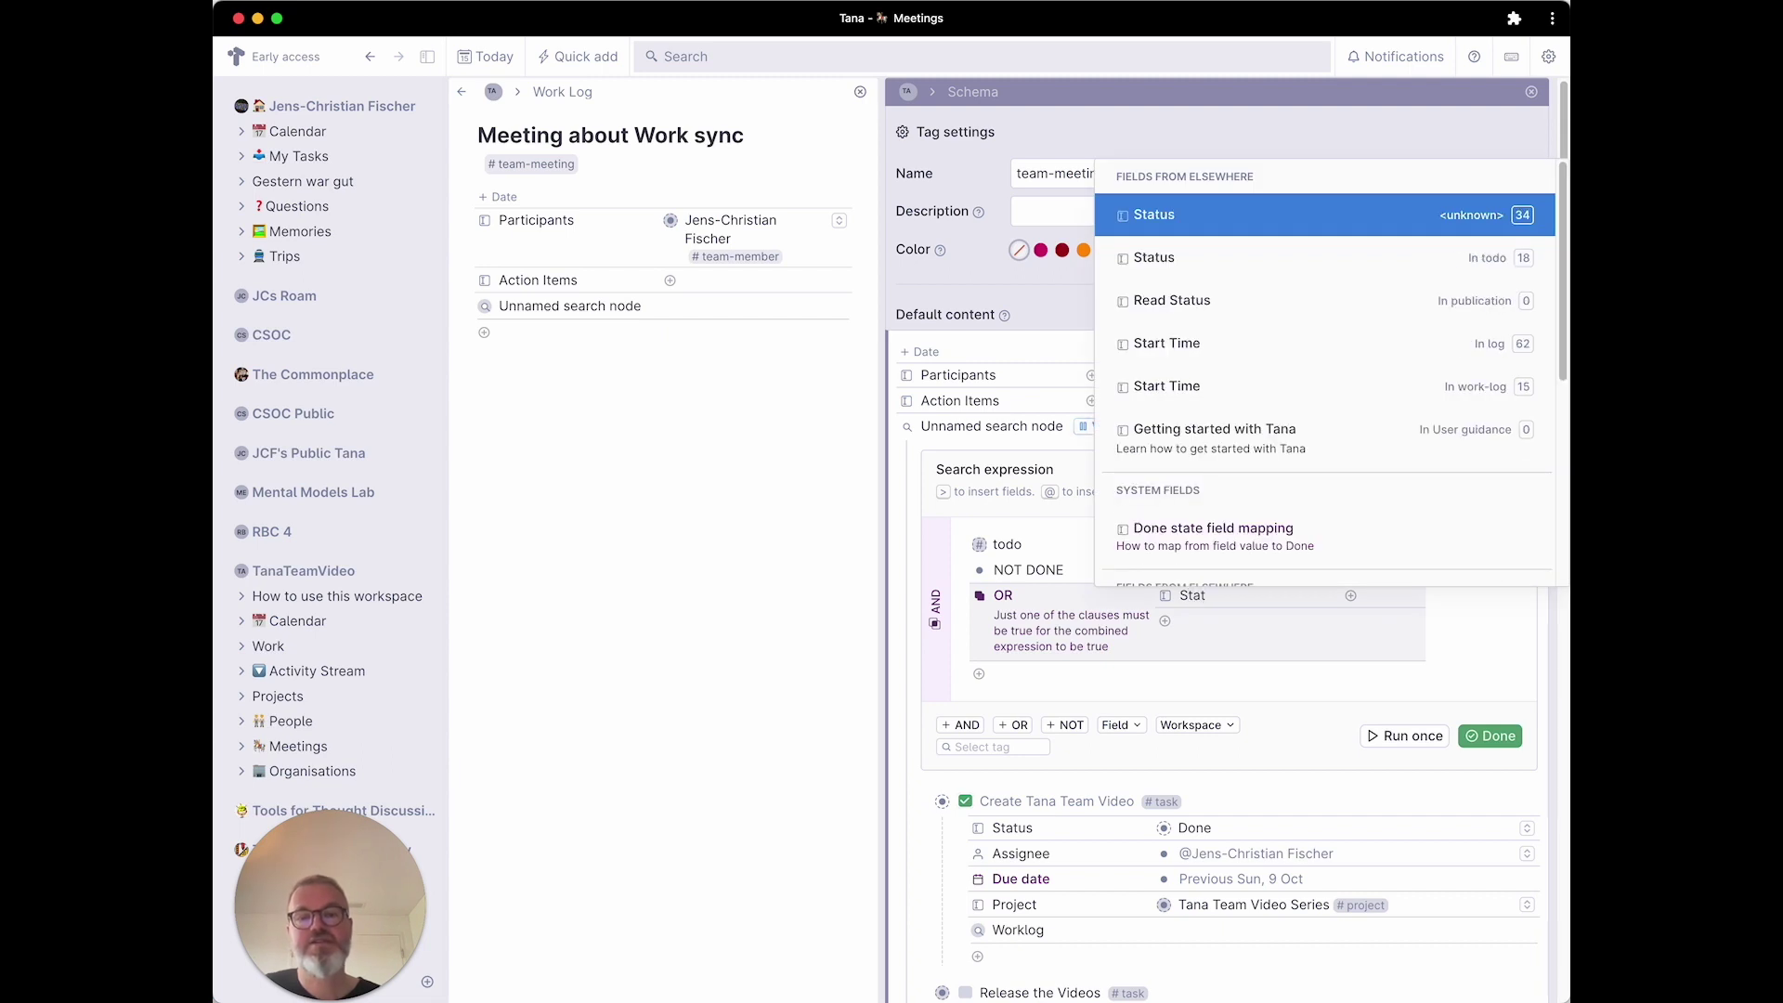
type("u")
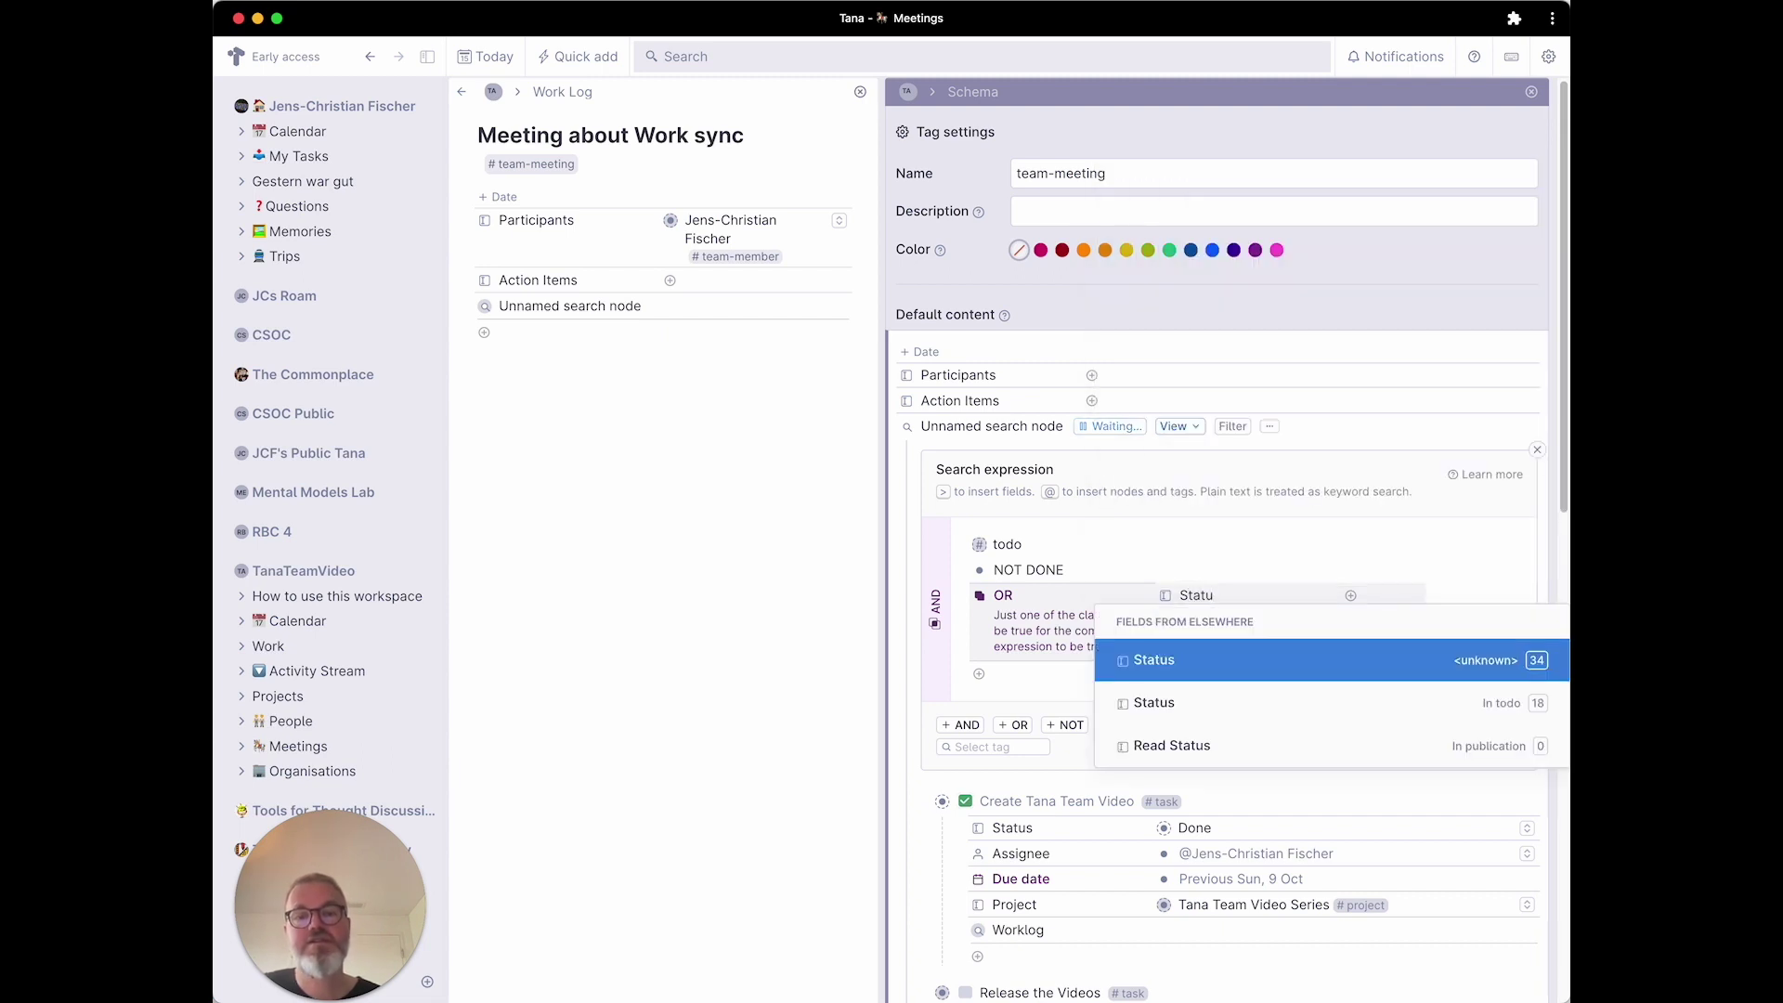
left_click(1234, 703)
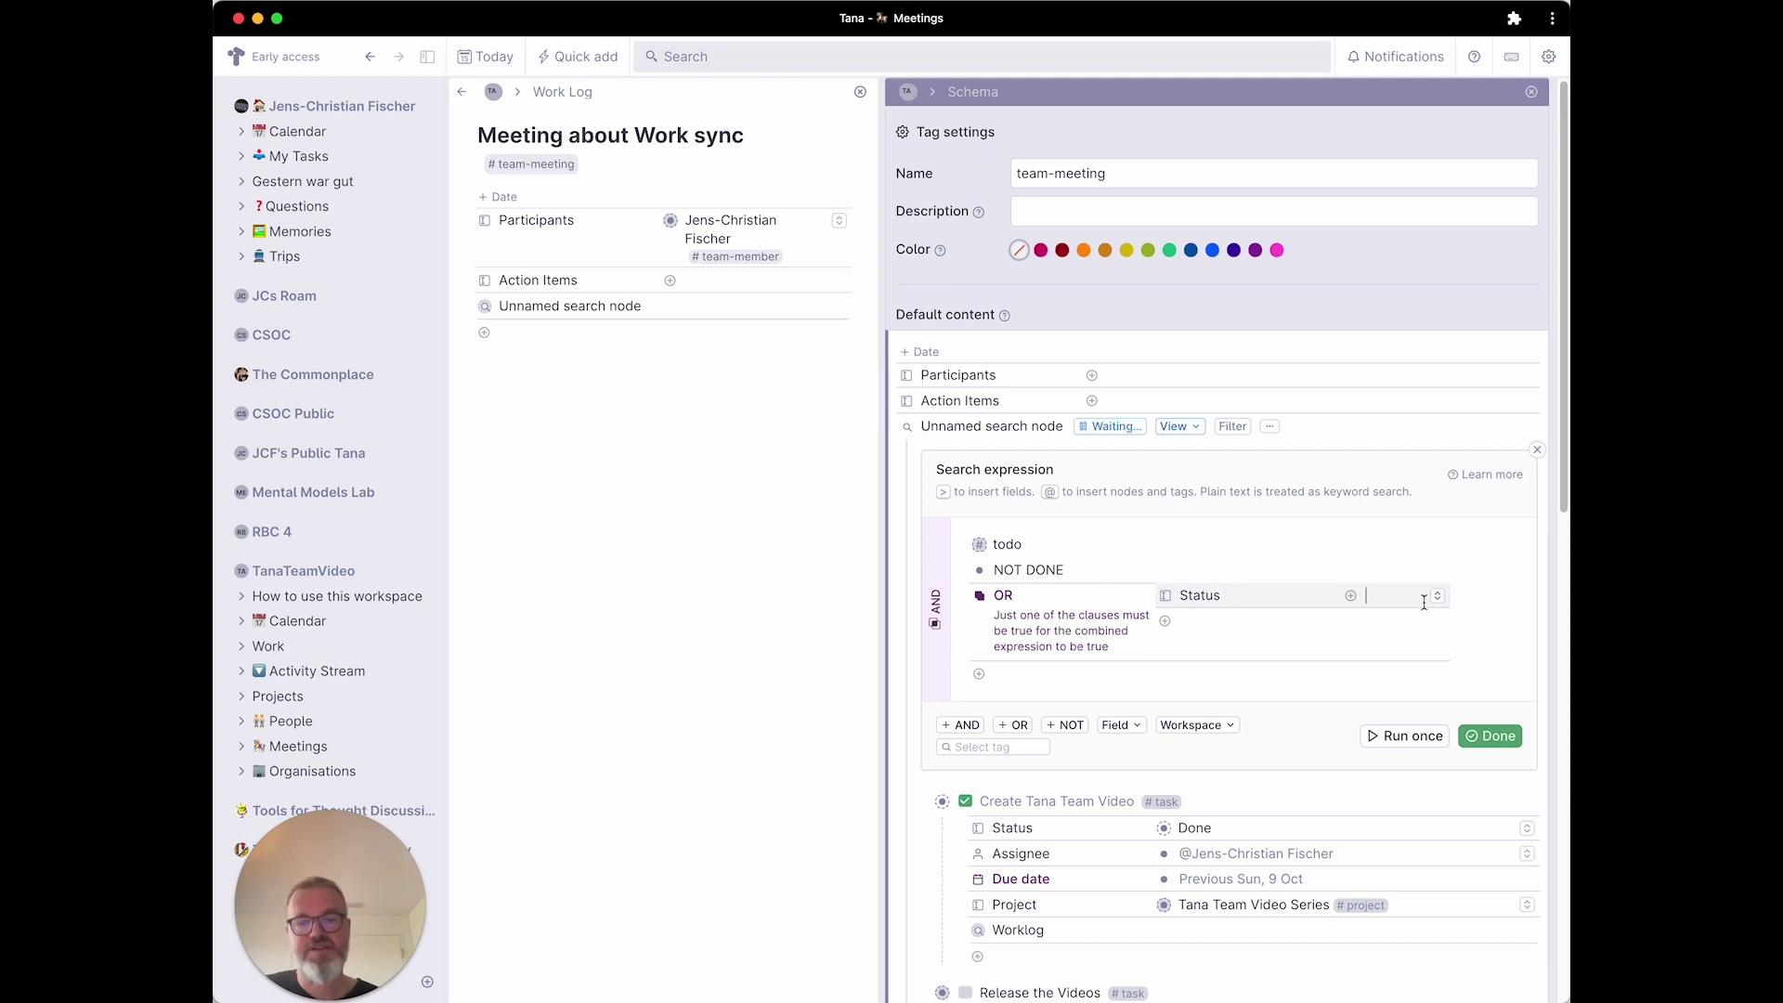
type("Don")
key("Down")
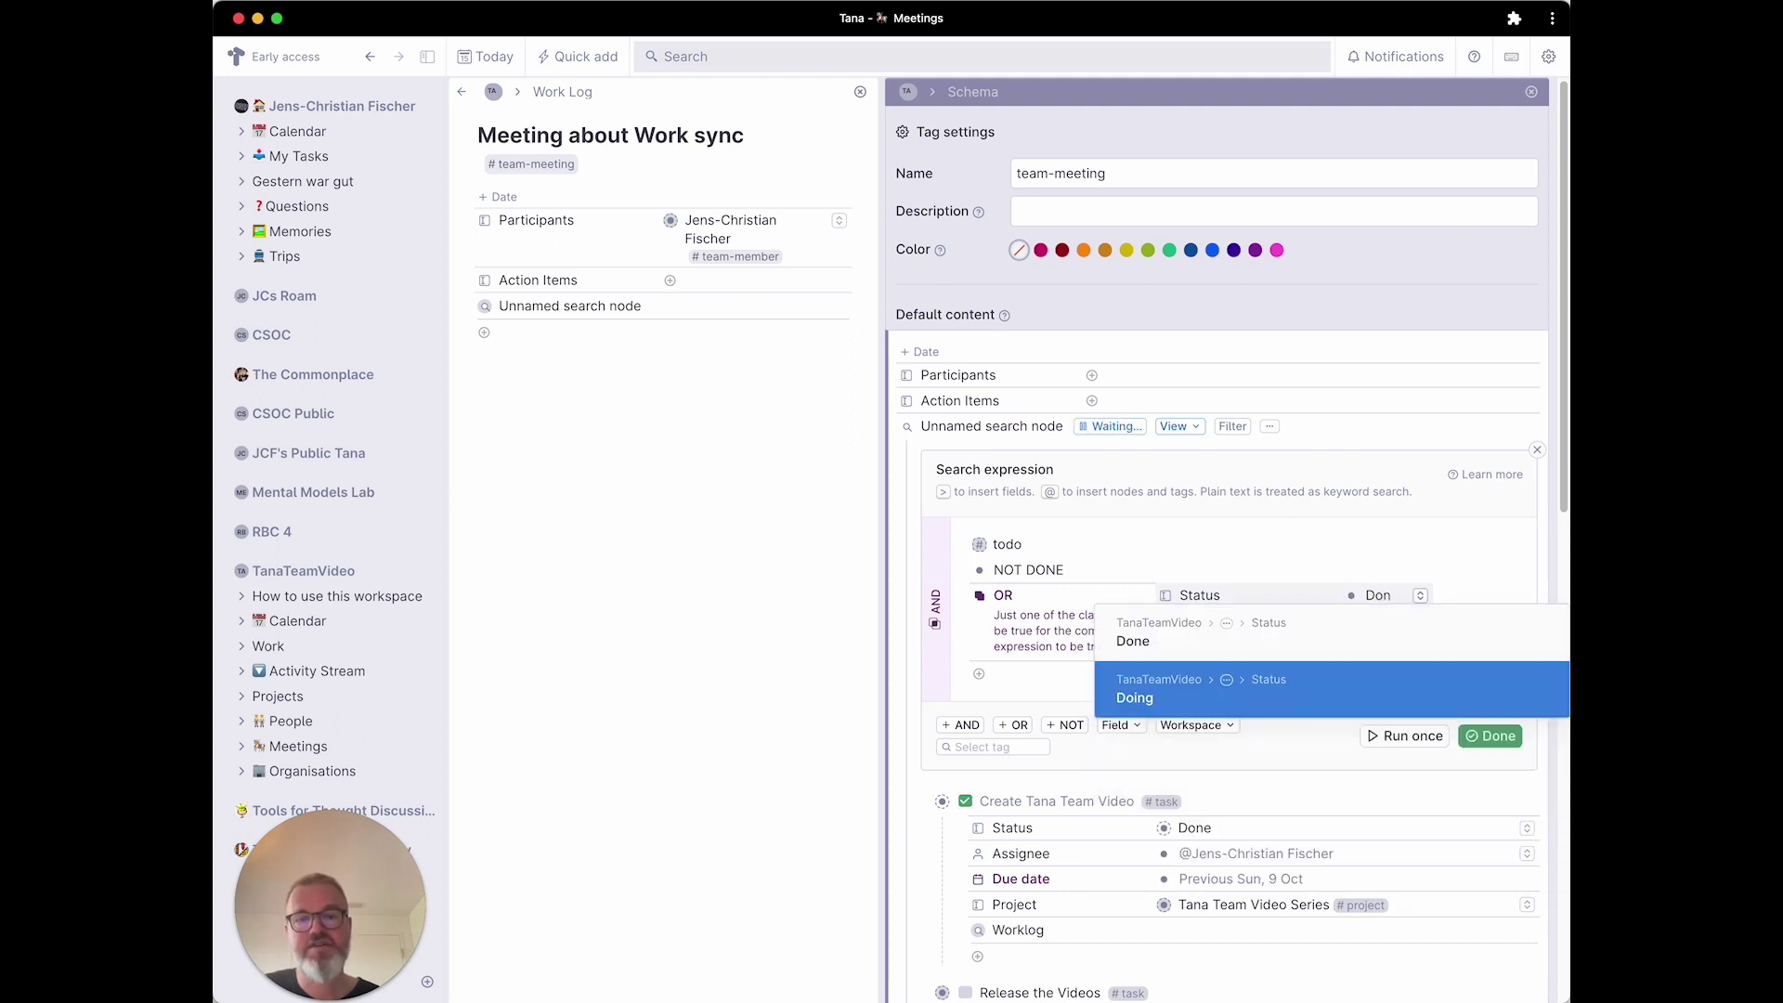
key("Return")
type("Sta")
key("Return")
key("Return")
type("Nee")
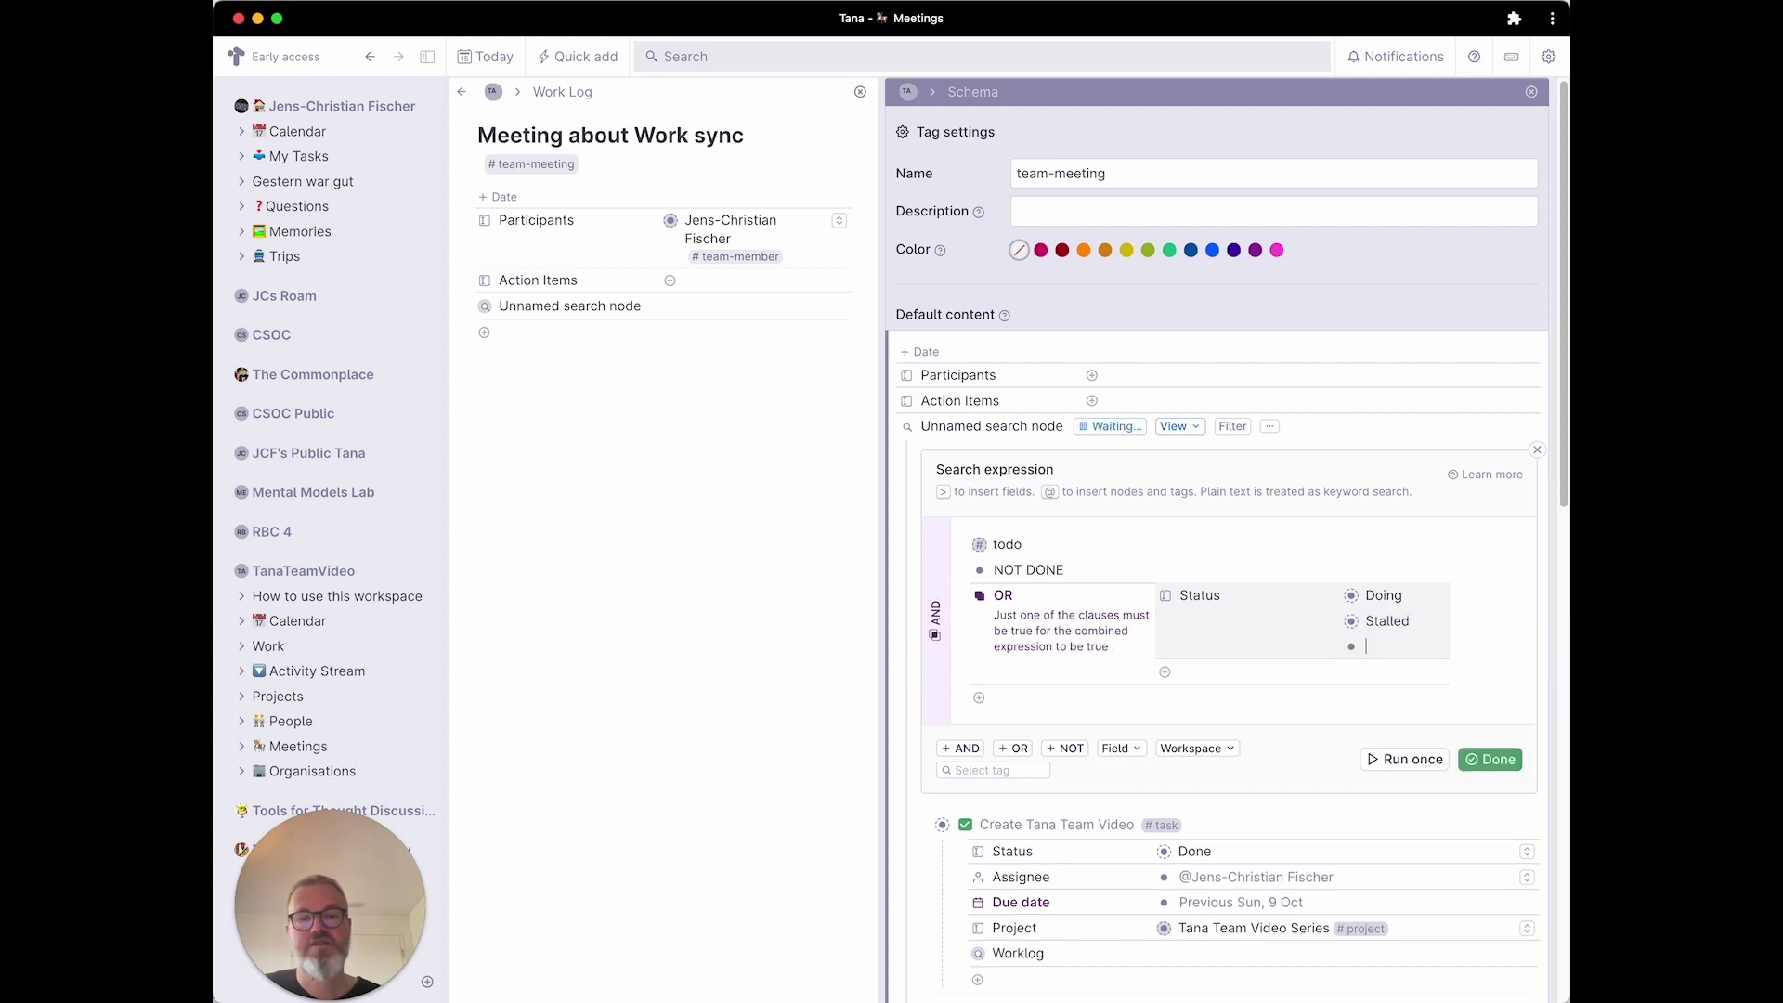
key("Return")
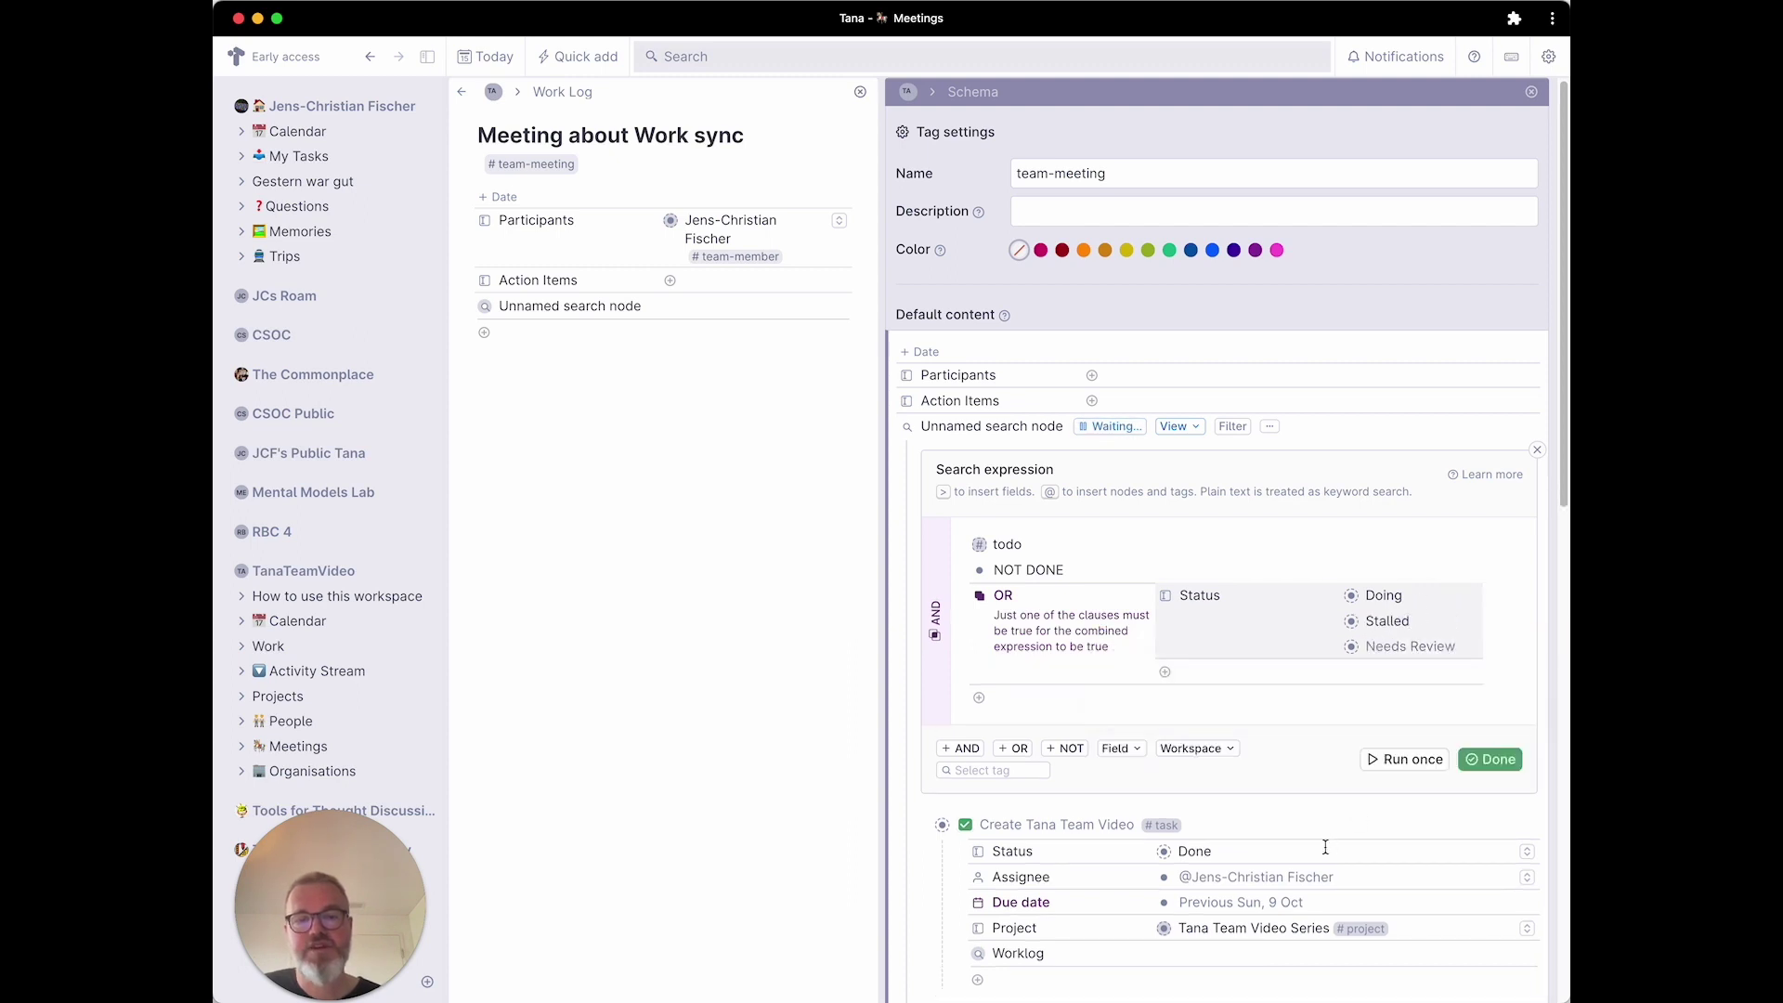
Add Waiting for as a fourth Status value and rerun the search, leaving one TFT 06 task.
left_click(1526, 853)
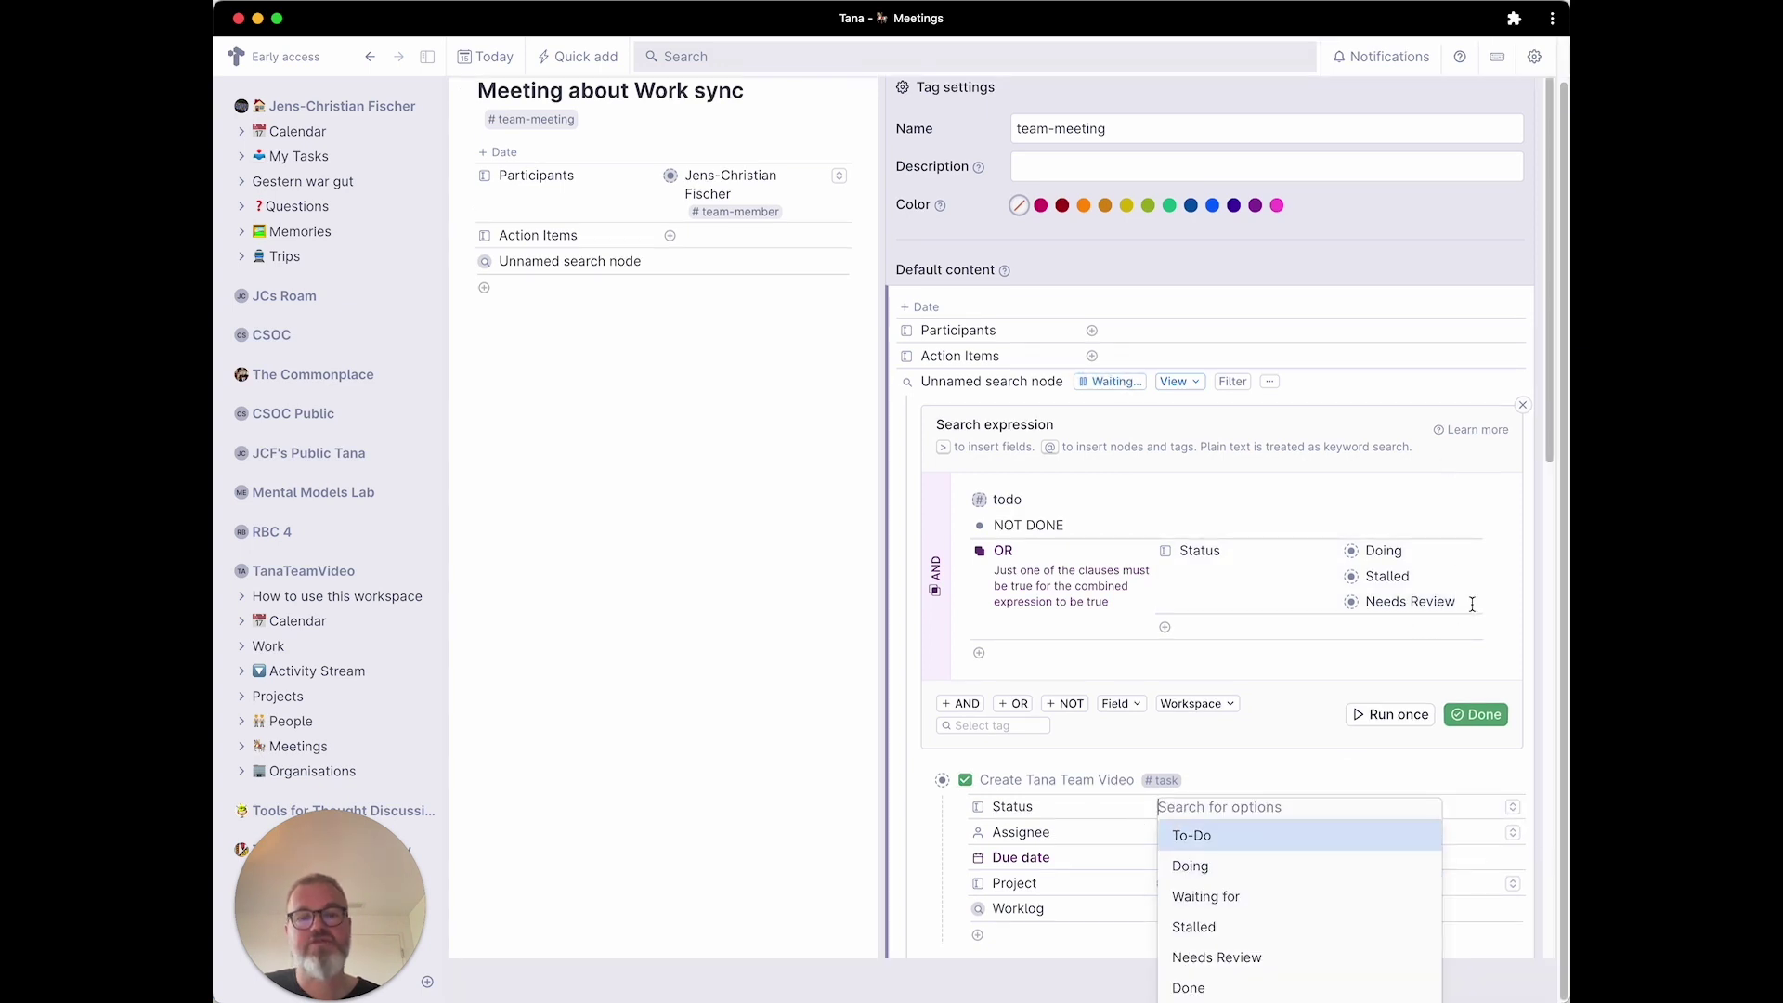
left_click(1482, 655)
left_click(1482, 655)
key("Return")
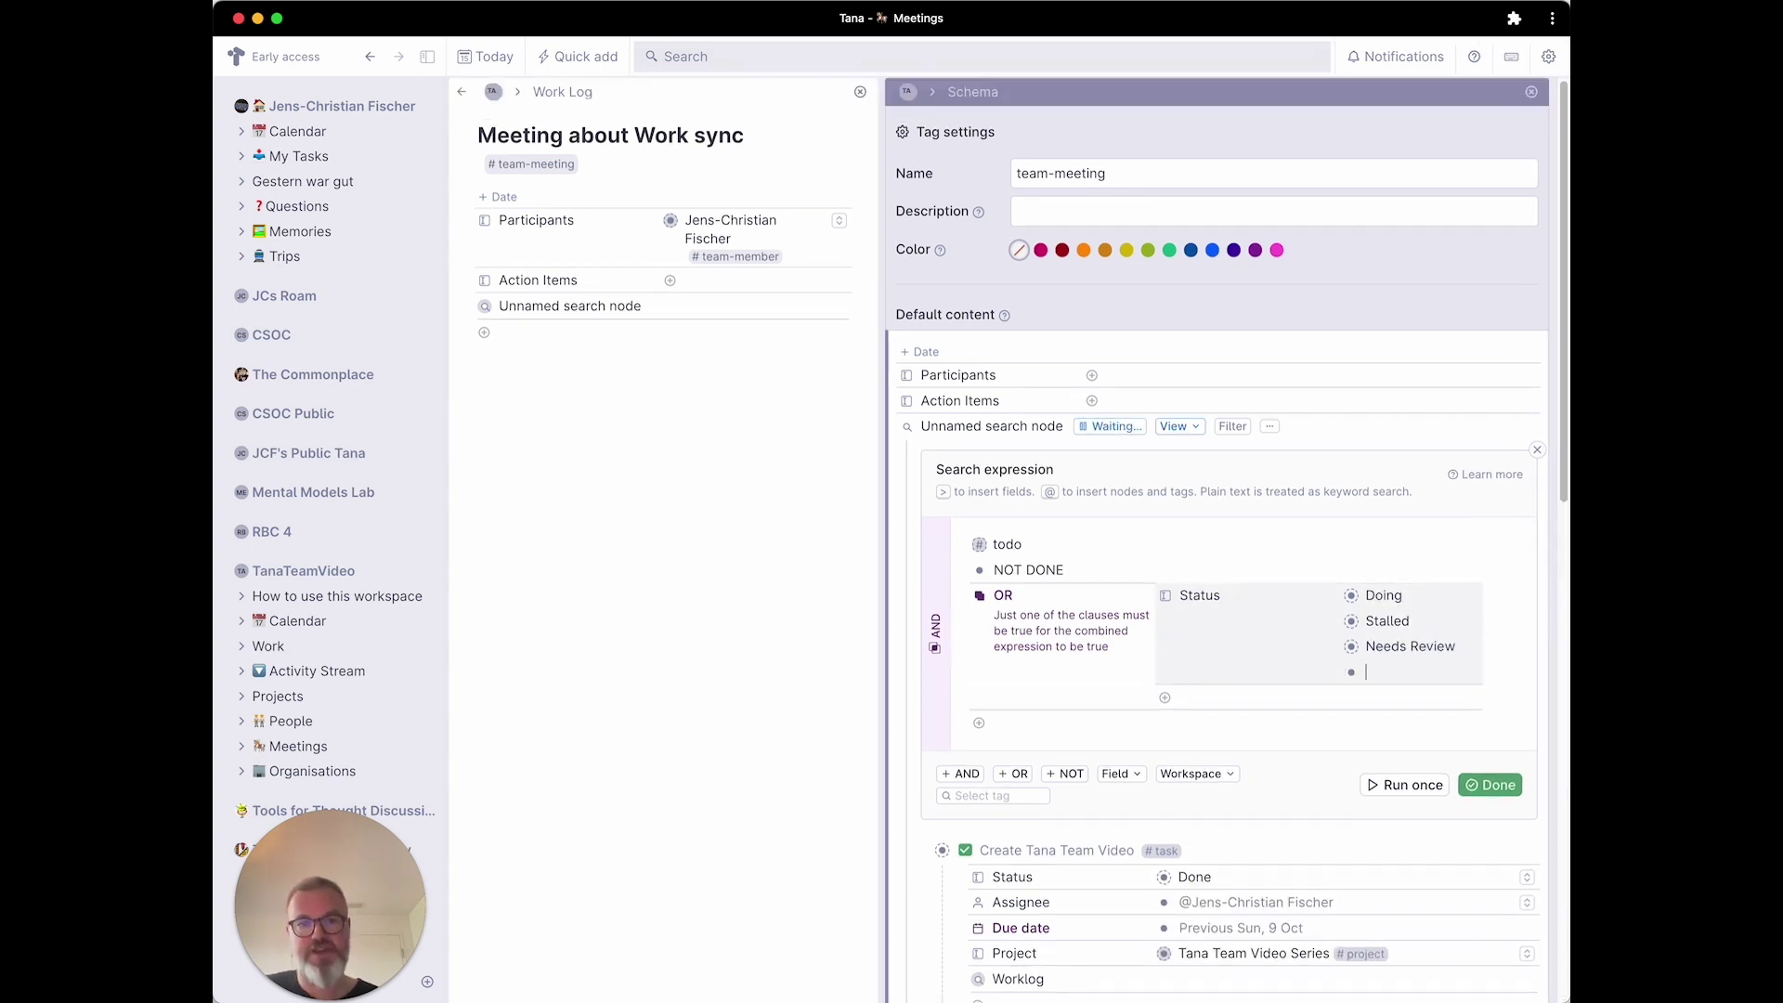
type("Wa")
key("Return")
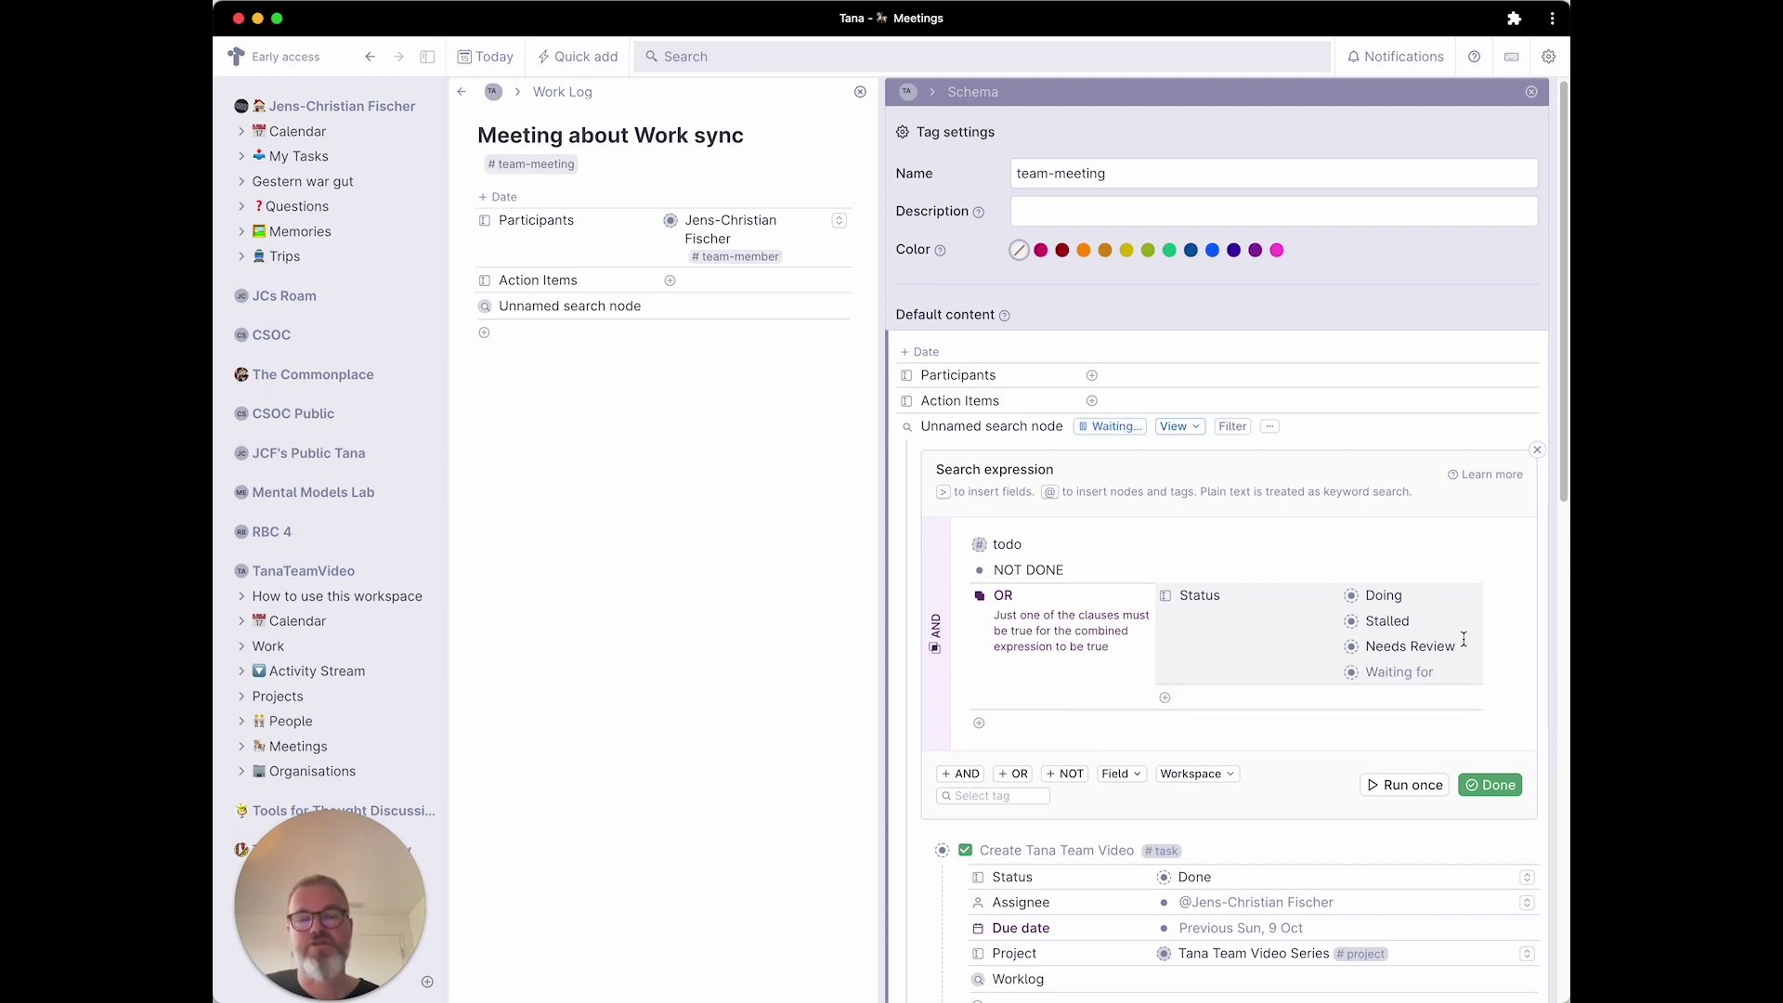
left_click(1415, 785)
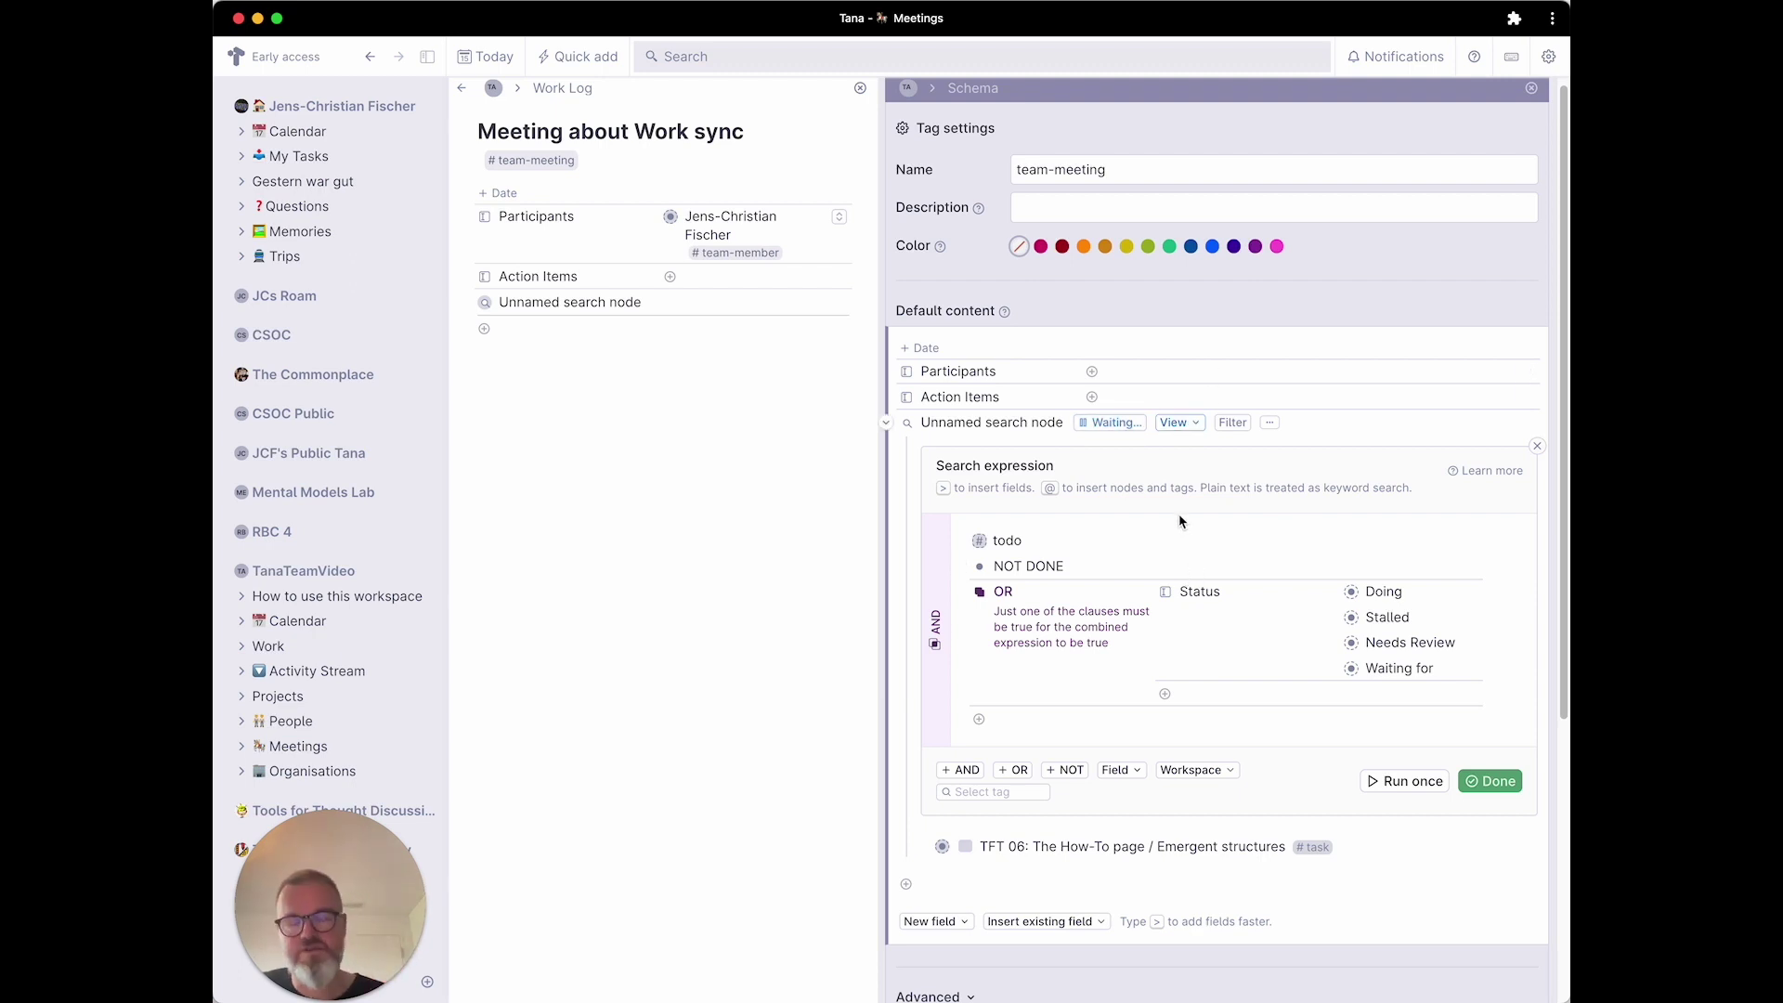
Show the search results as a table, rename the search node 'Sync', and save for everyone.
left_click(1192, 425)
left_click(1201, 472)
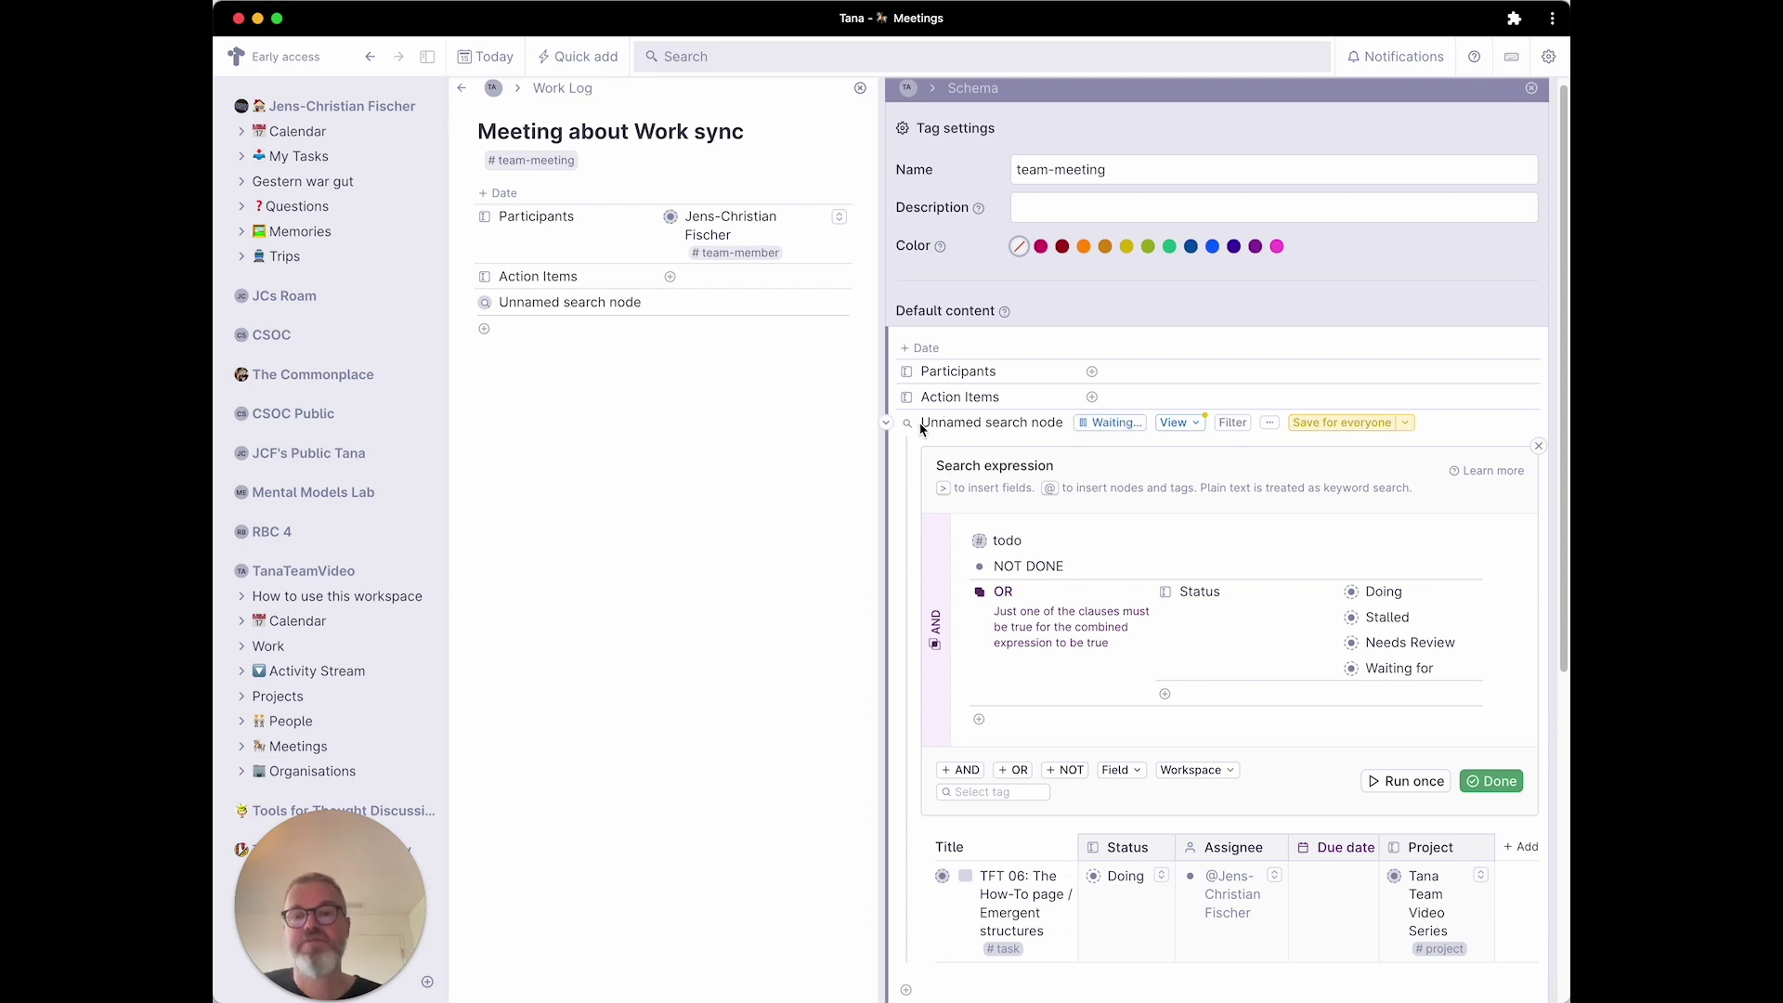
left_click_drag(922, 423, 1063, 425)
type("Sync")
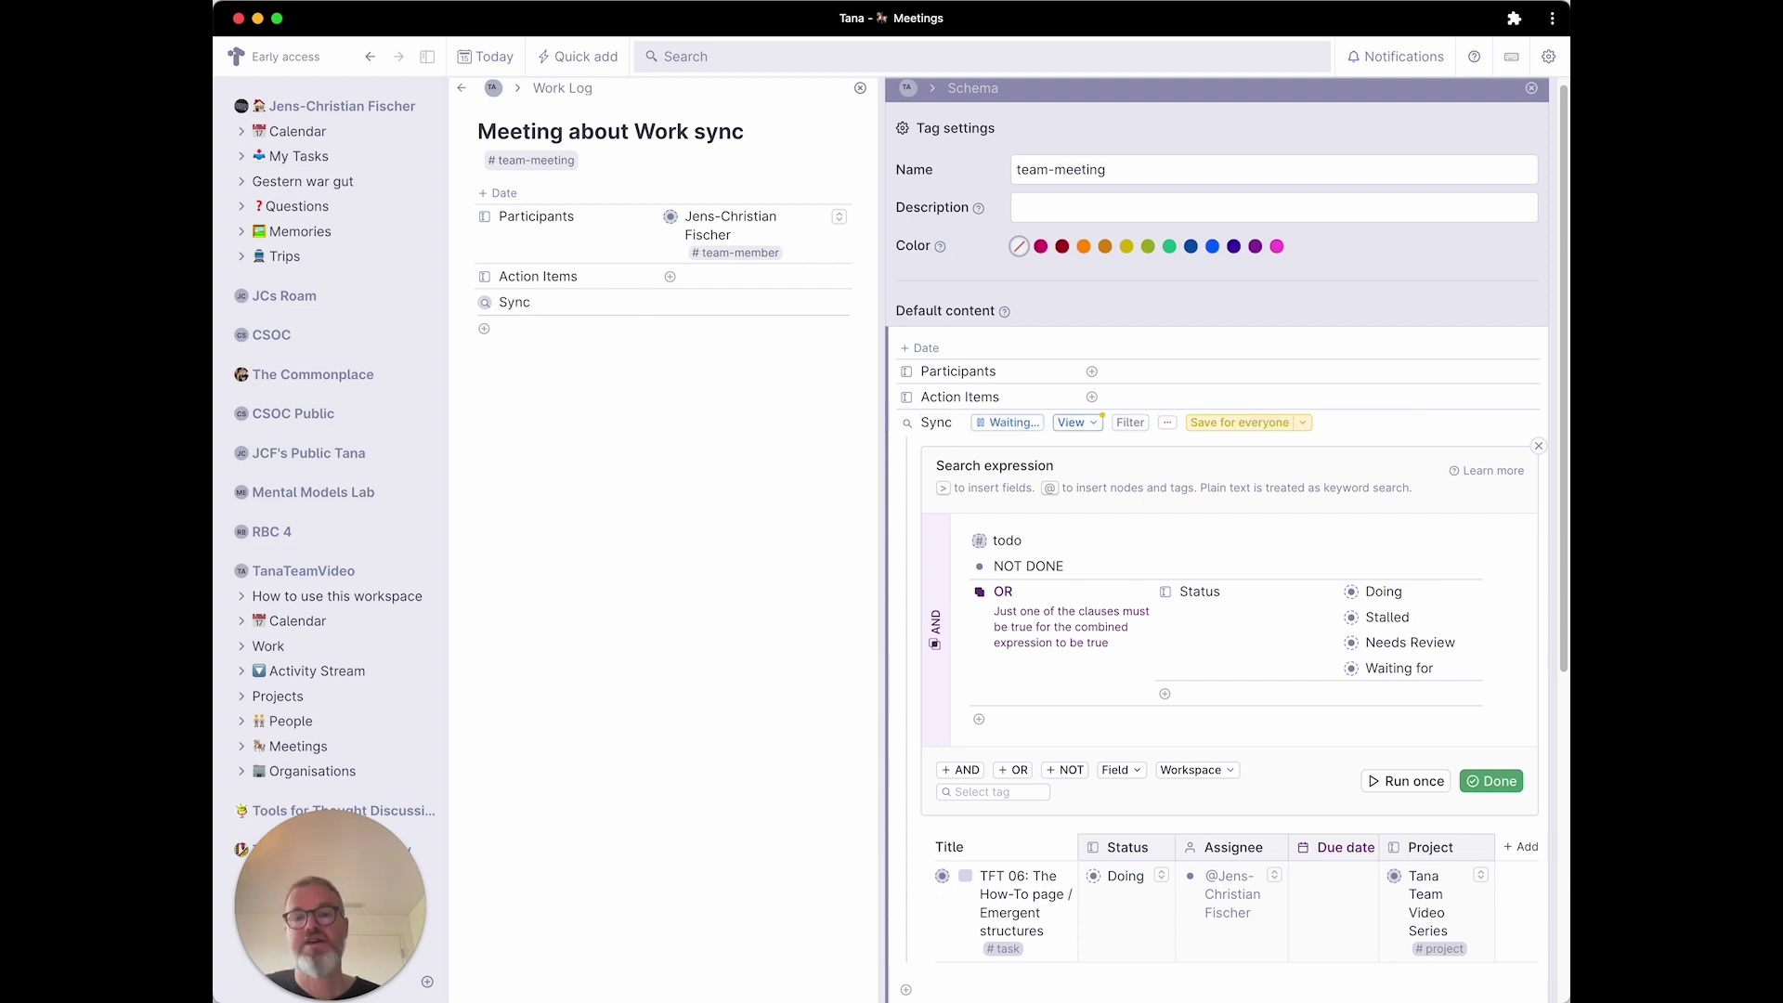
left_click(1247, 424)
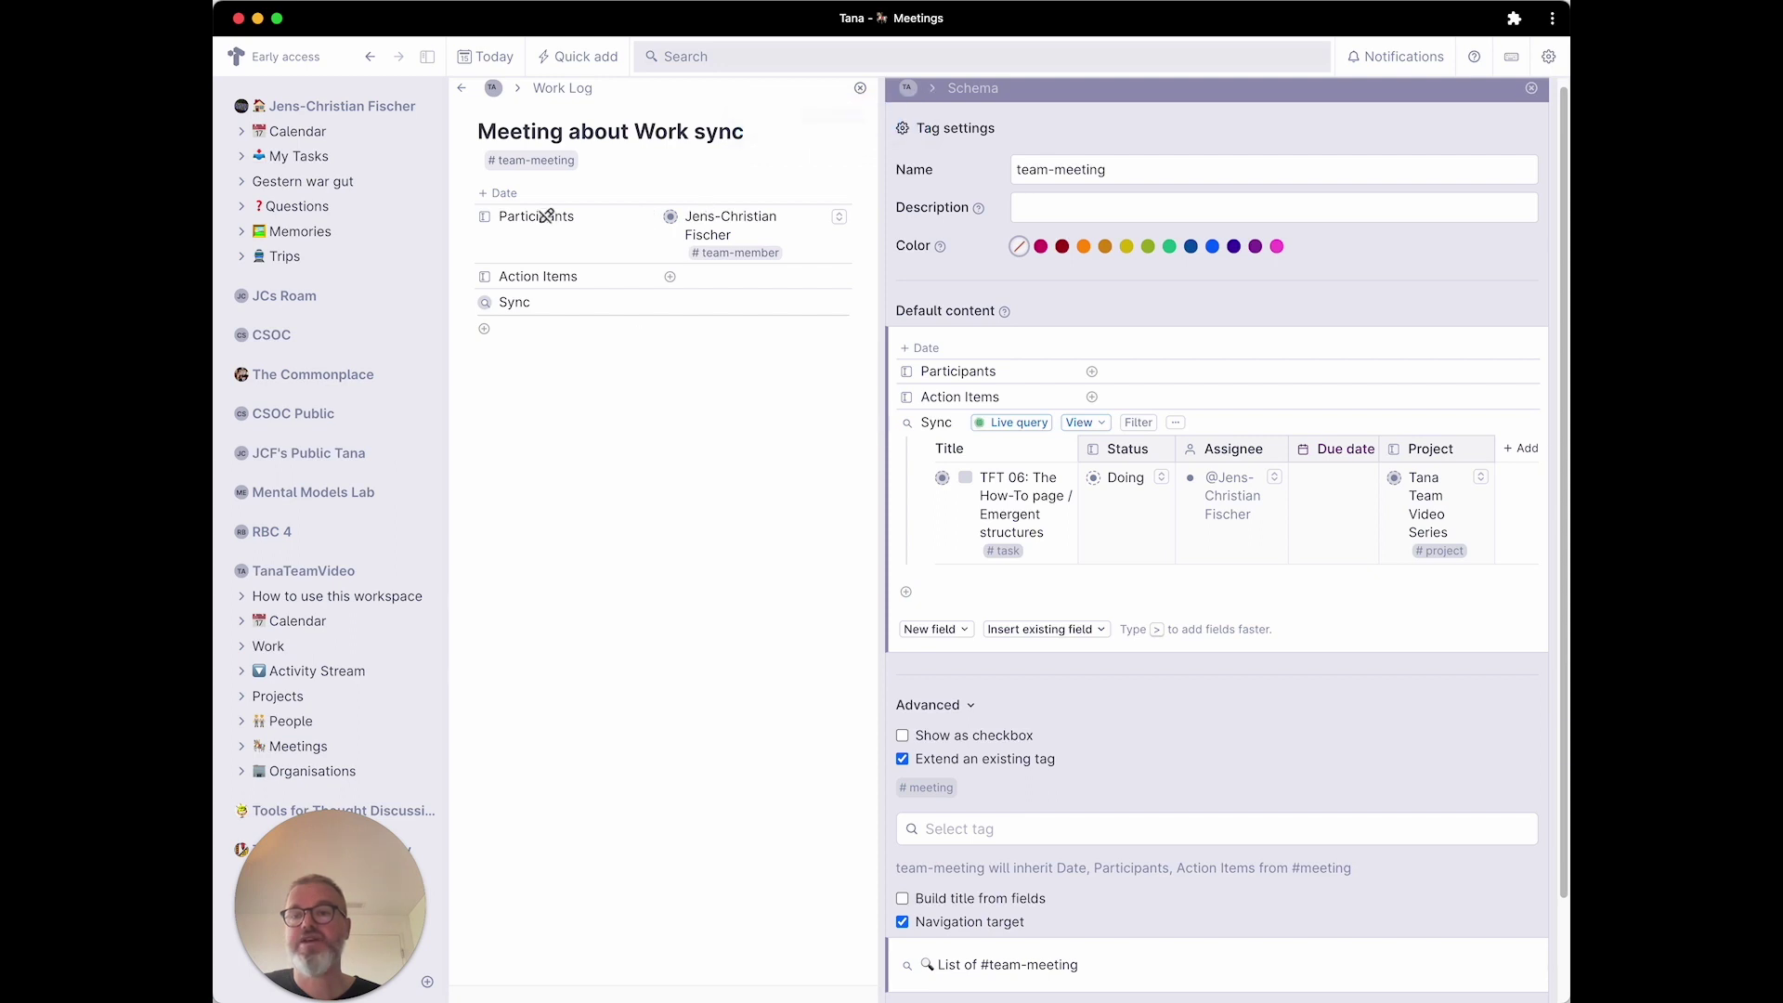
Expand the Sync results, close the schema panel, and go to today's day page.
left_click(466, 304)
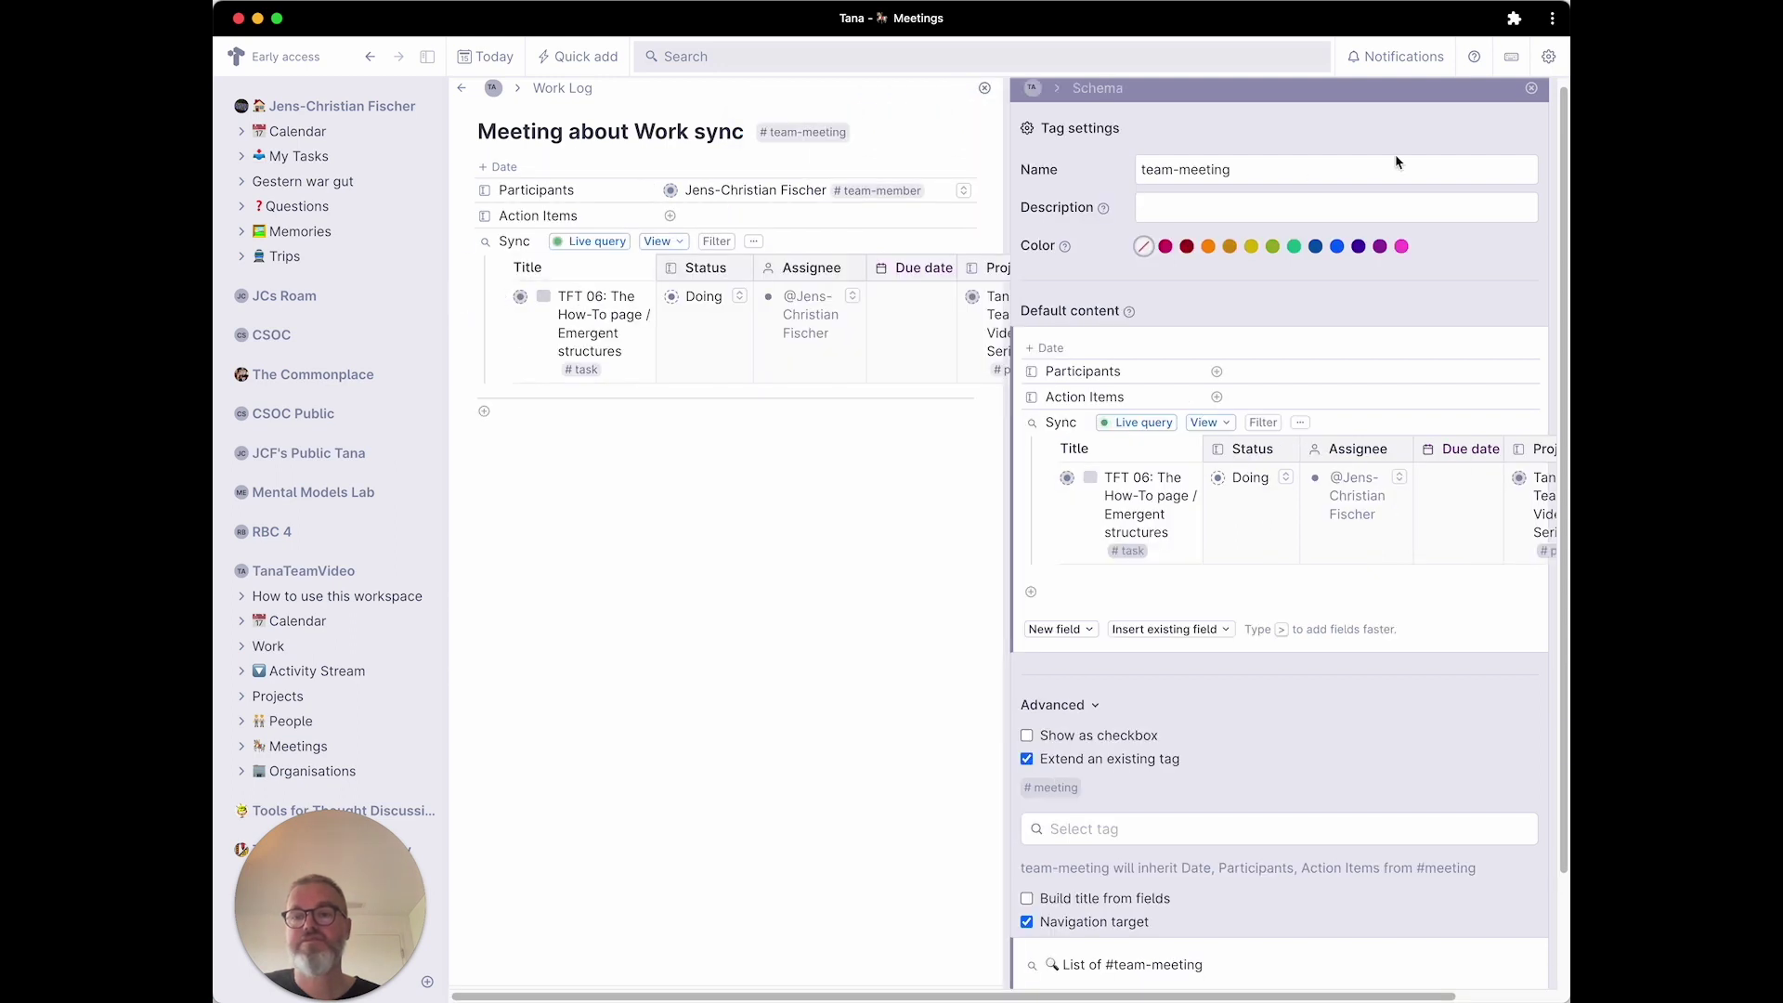
left_click(1533, 90)
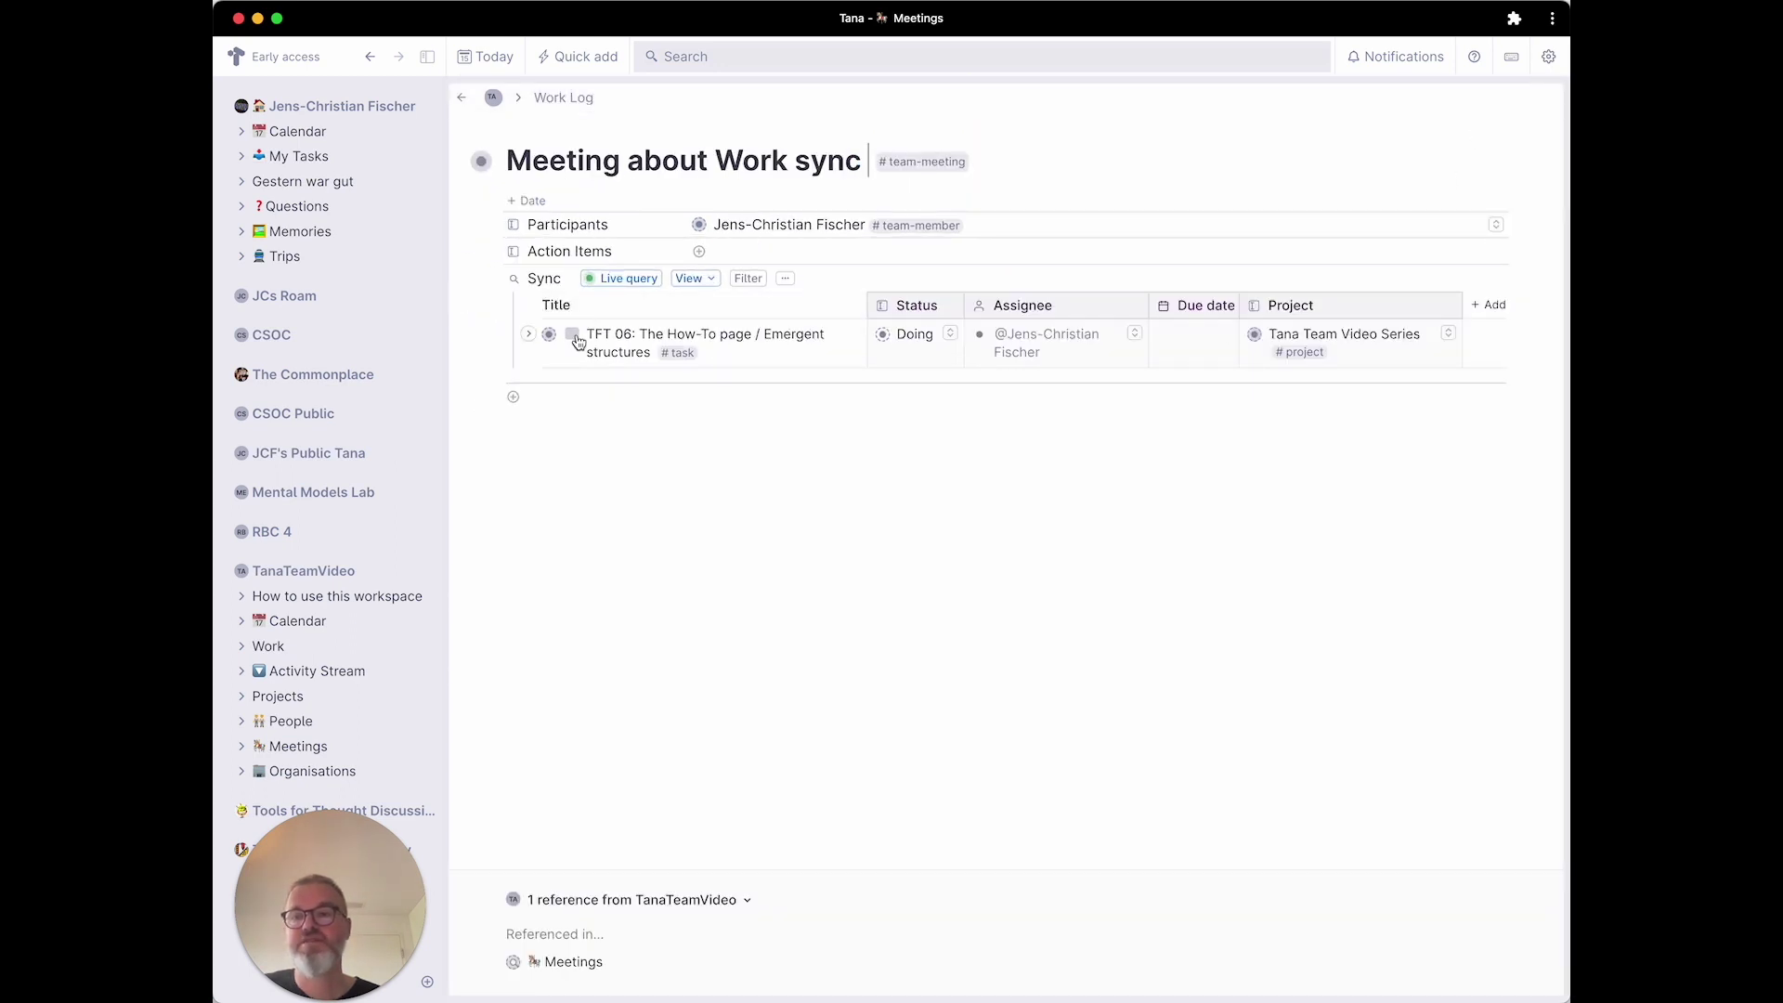
left_click(298, 620)
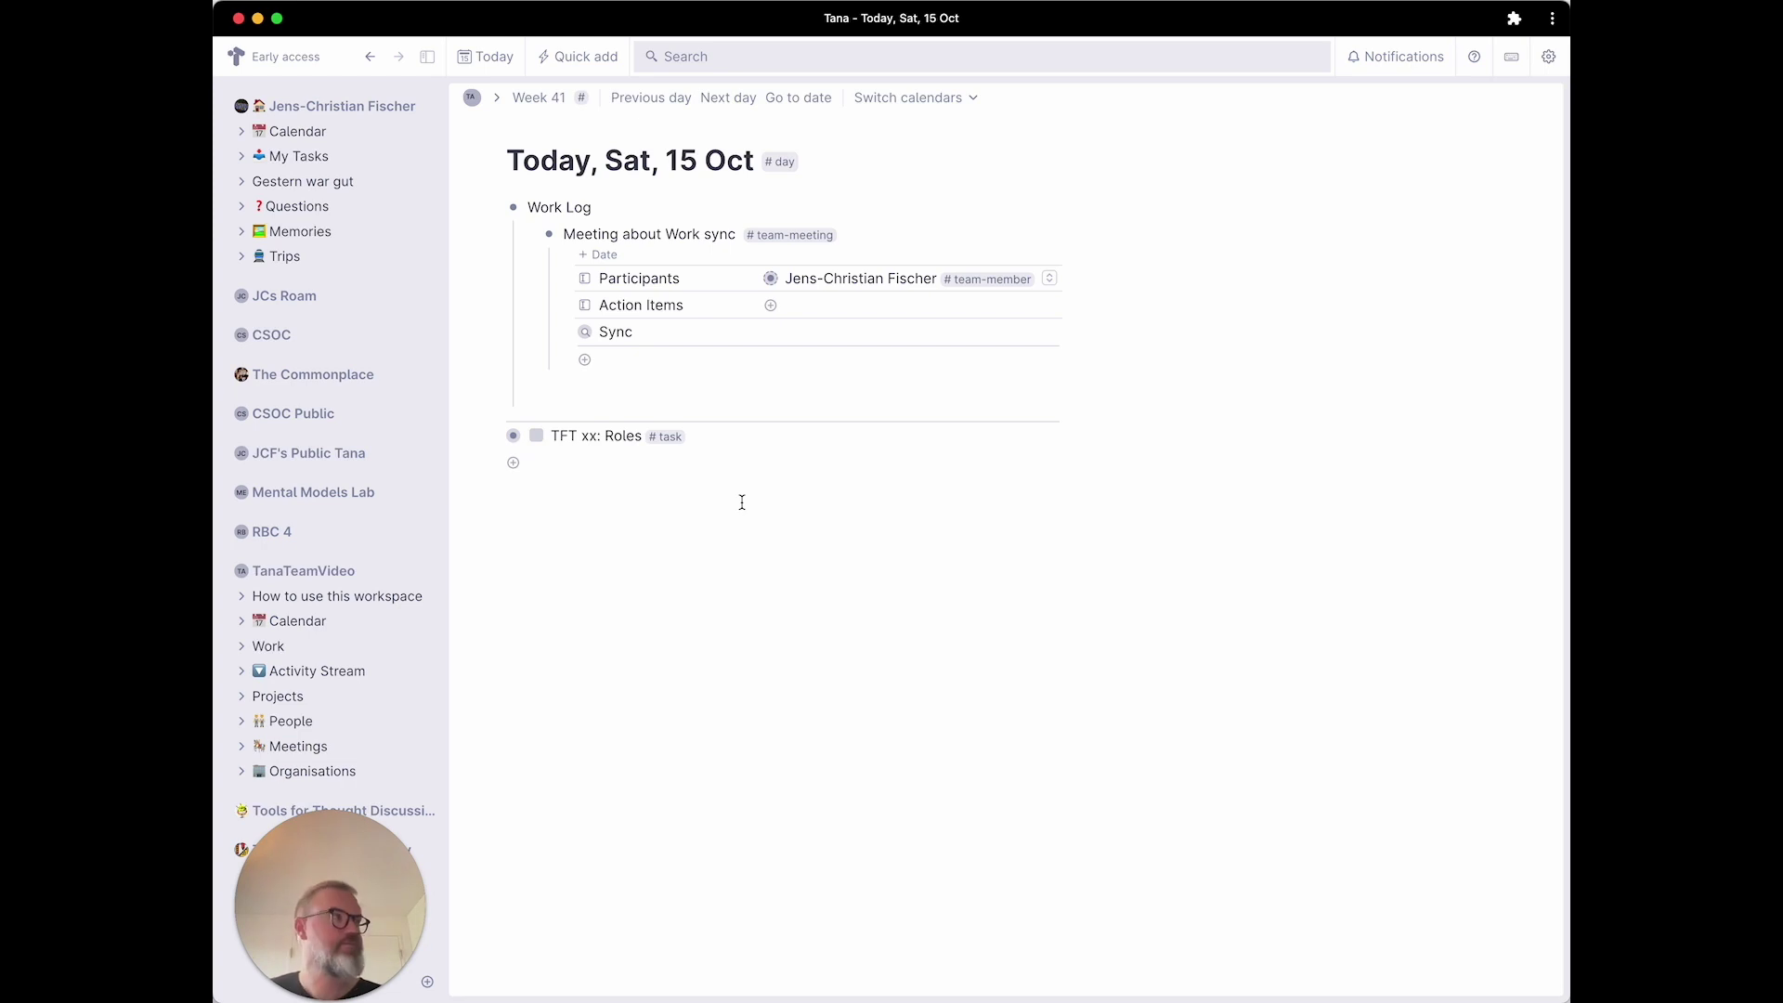
Add 'Install new printer' tagged #task below TFT xx: Roles on today's page.
type("Install new printer #")
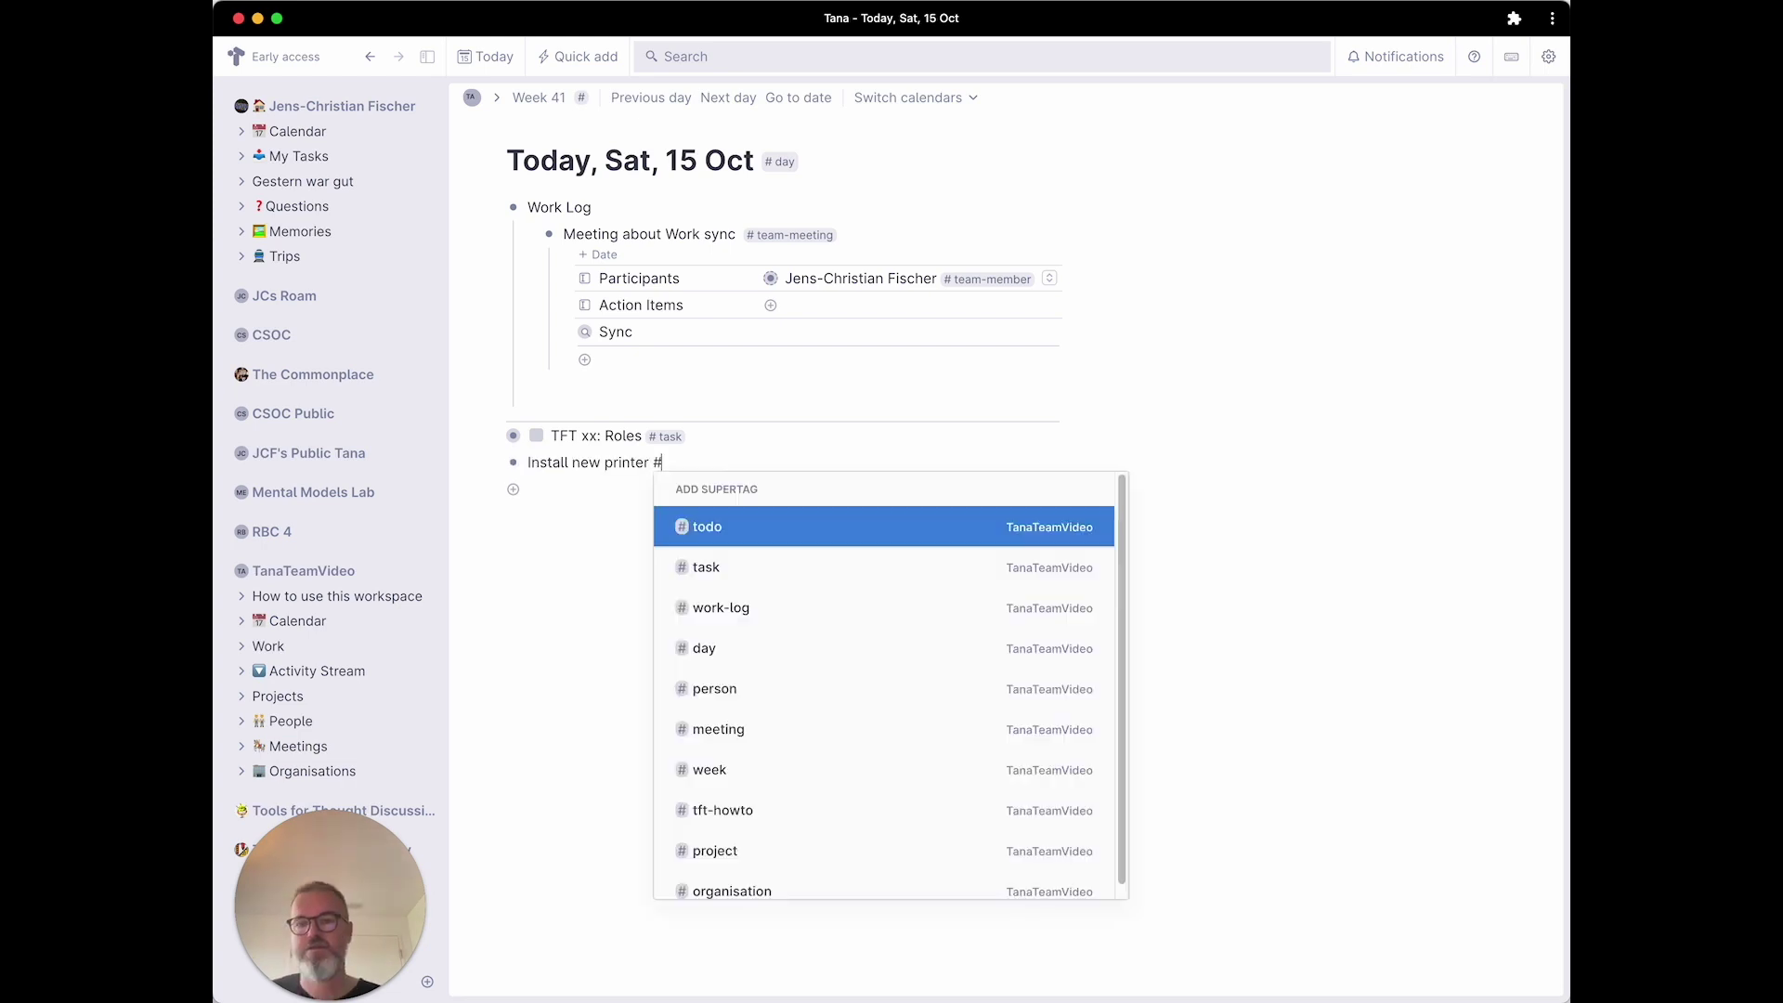
type("tas")
key("Return")
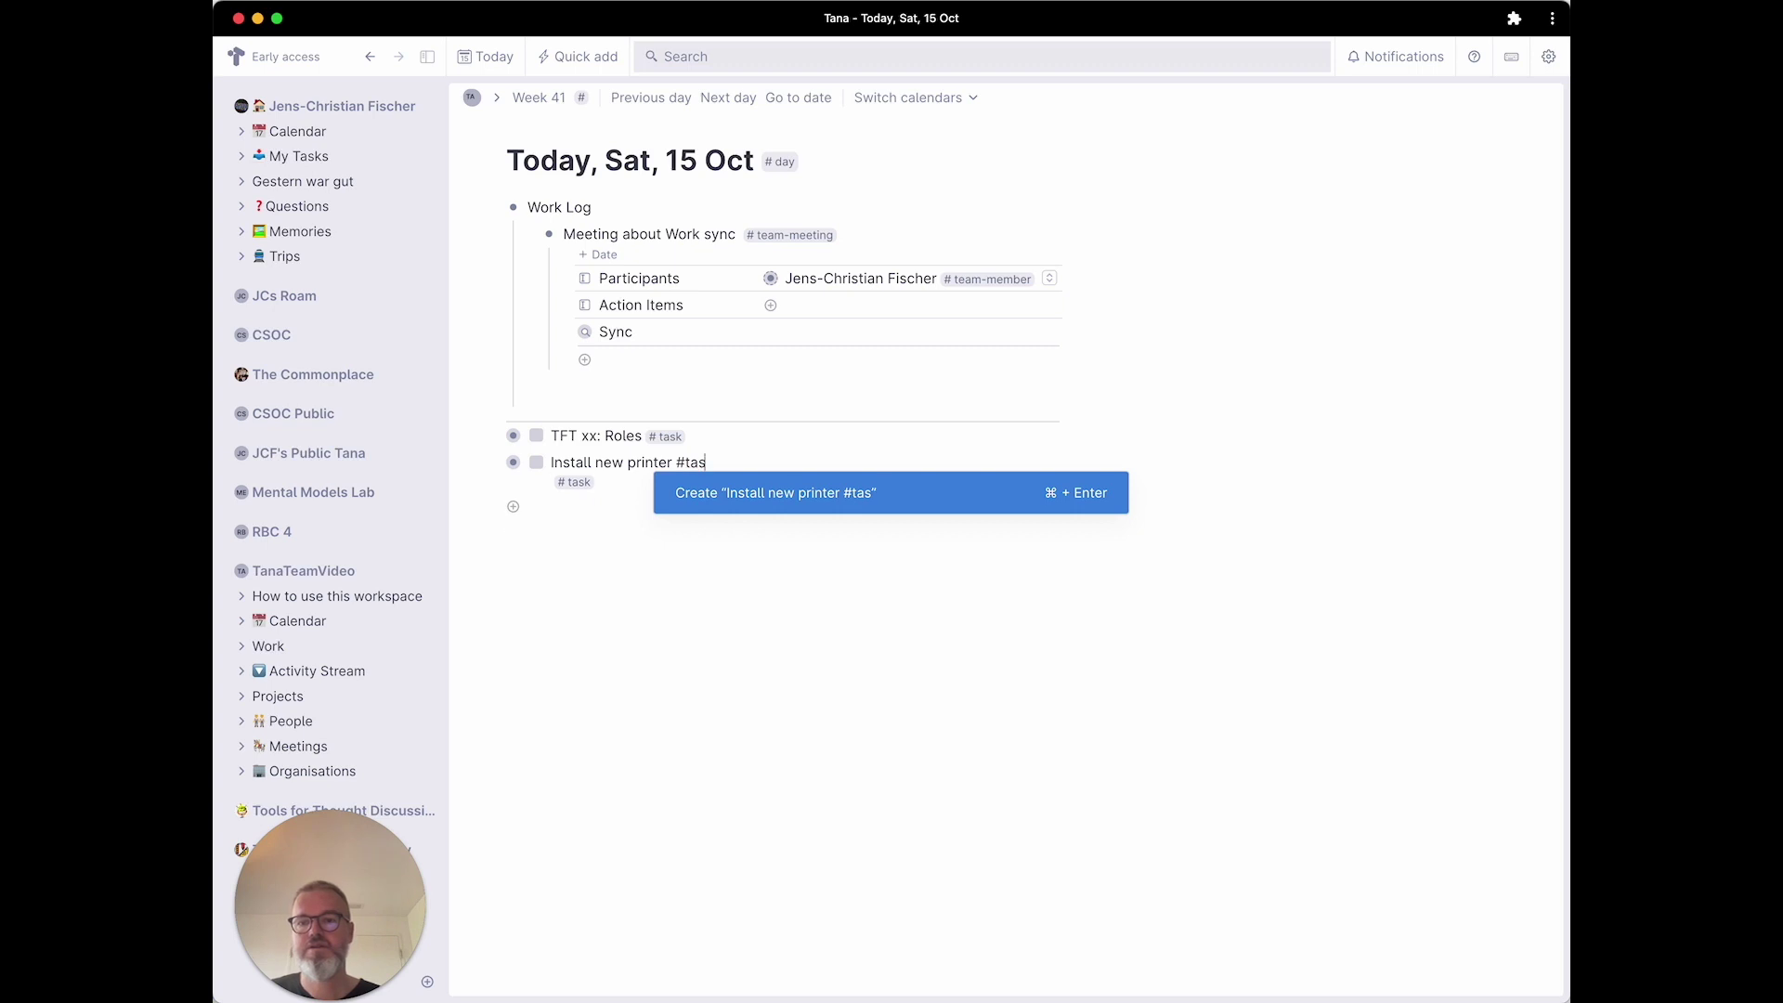
key("Escape")
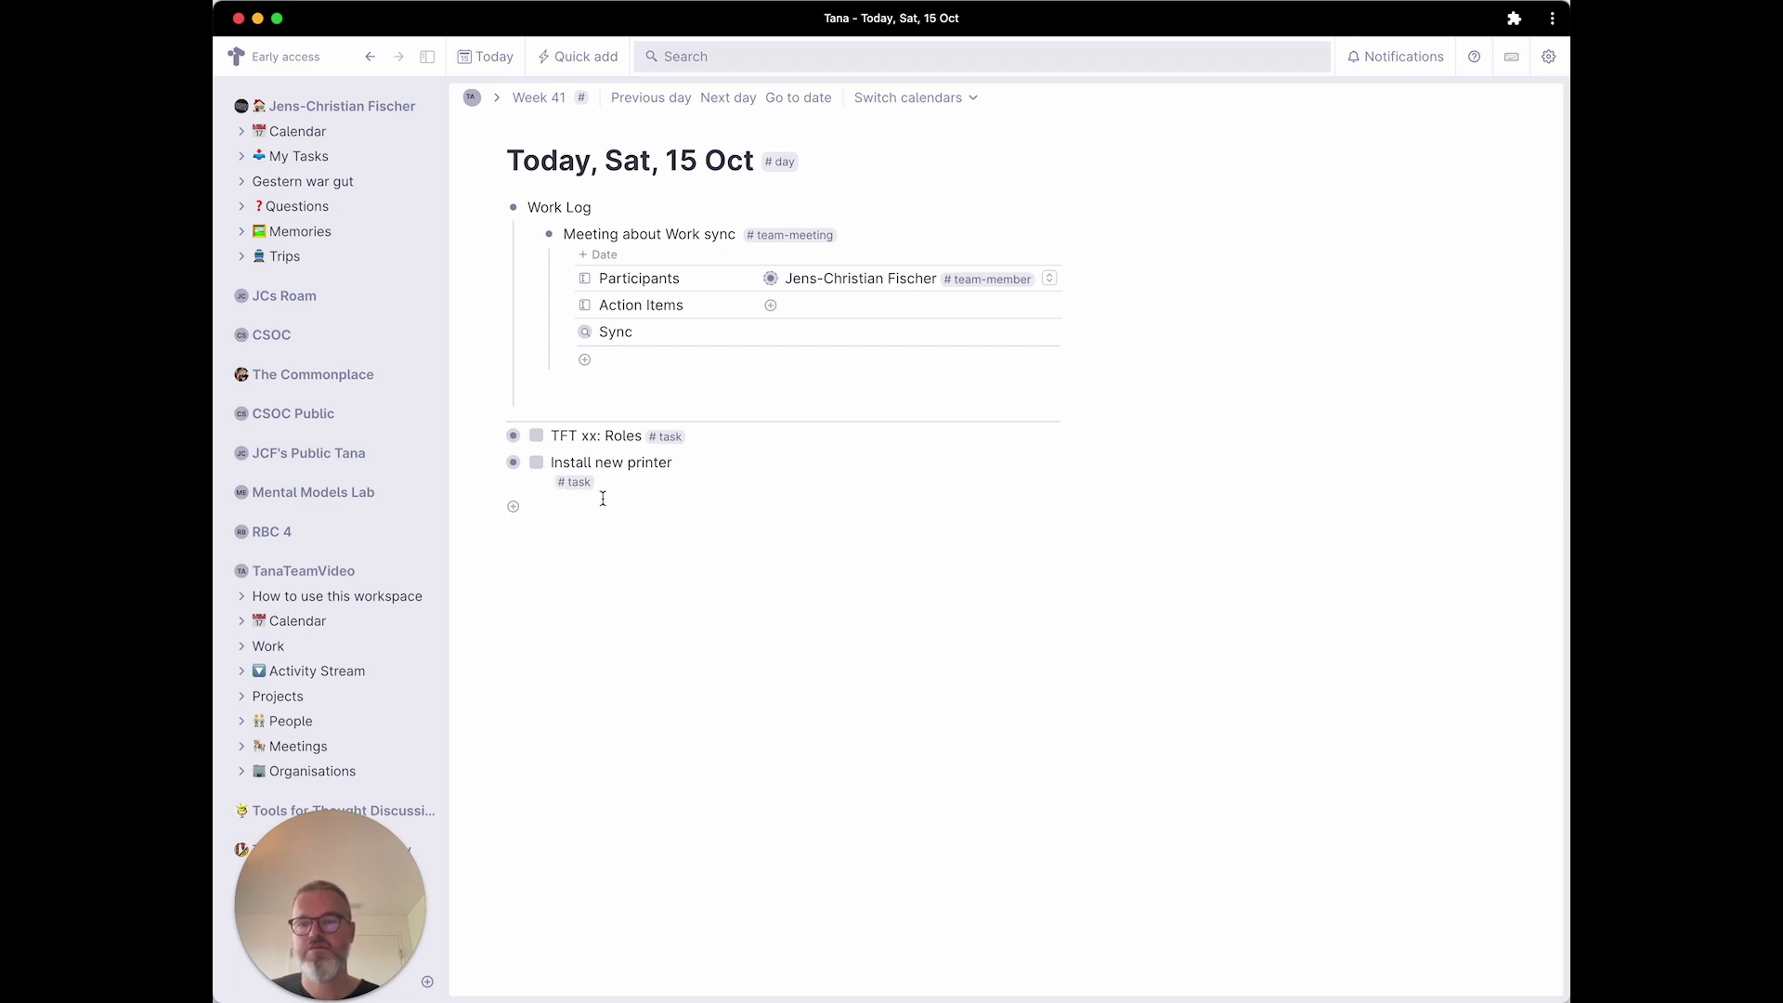
Set the Install new printer task to Stalled, assign a team member, and make it due Thu 20 Oct.
left_click(497, 462)
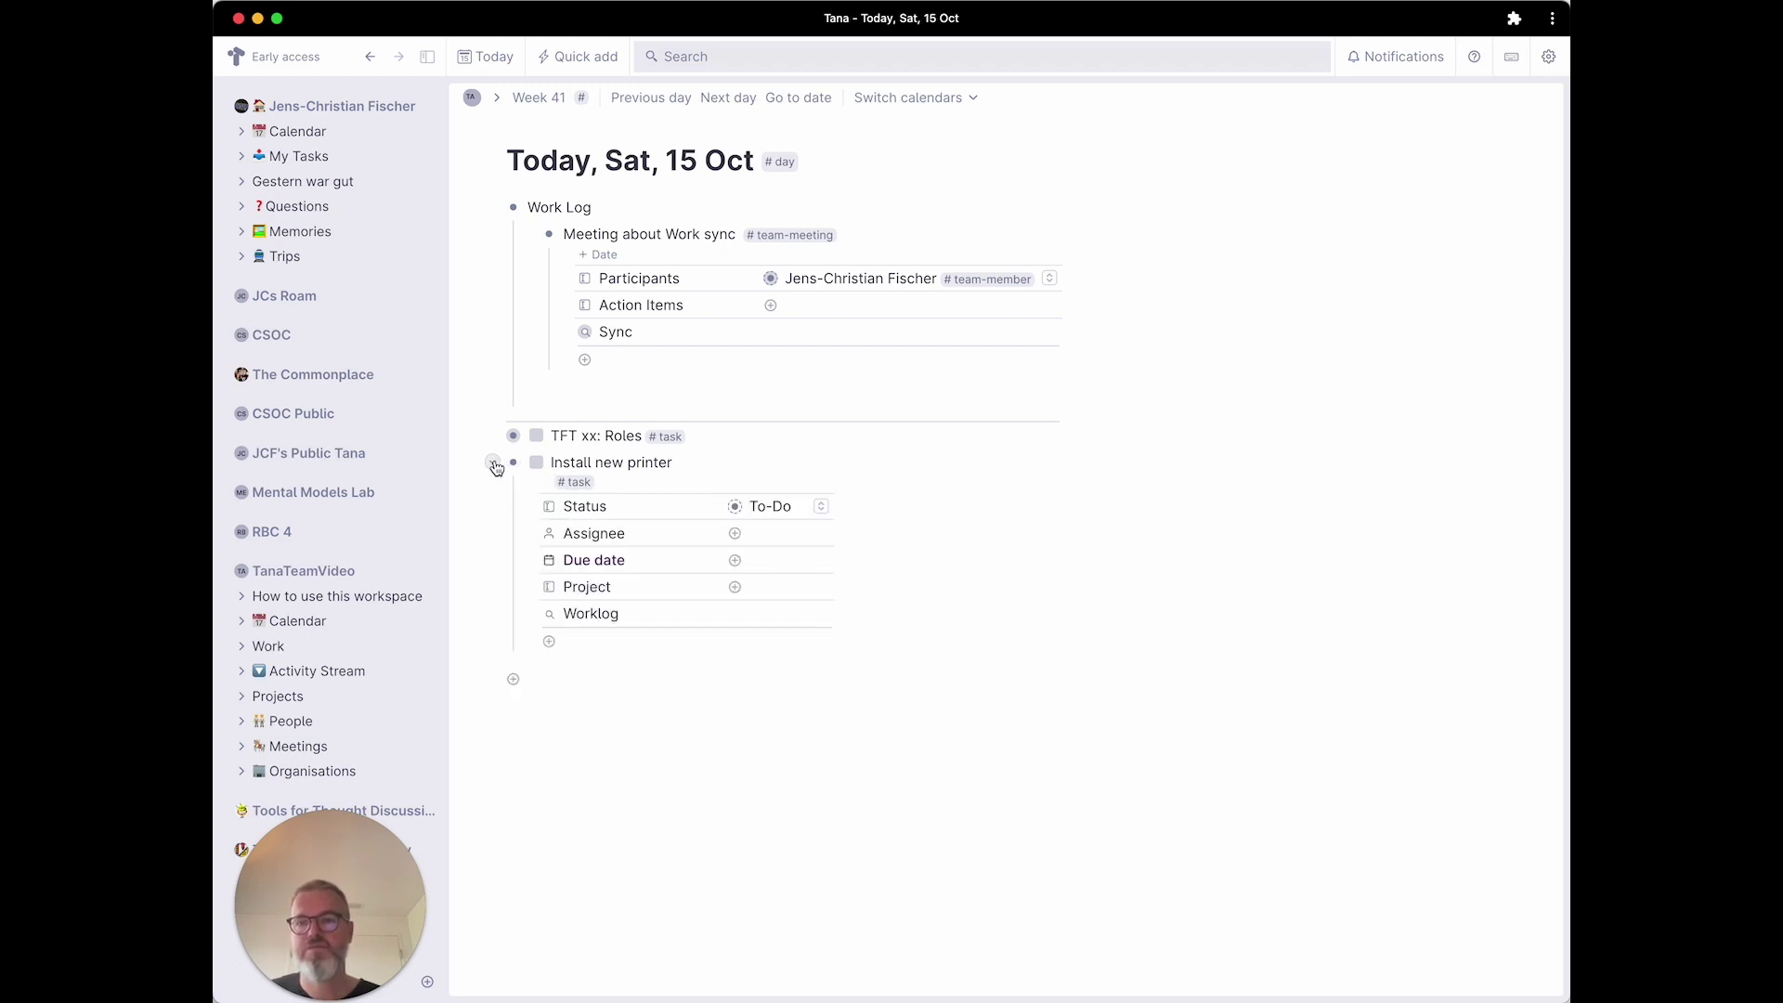
left_click(821, 506)
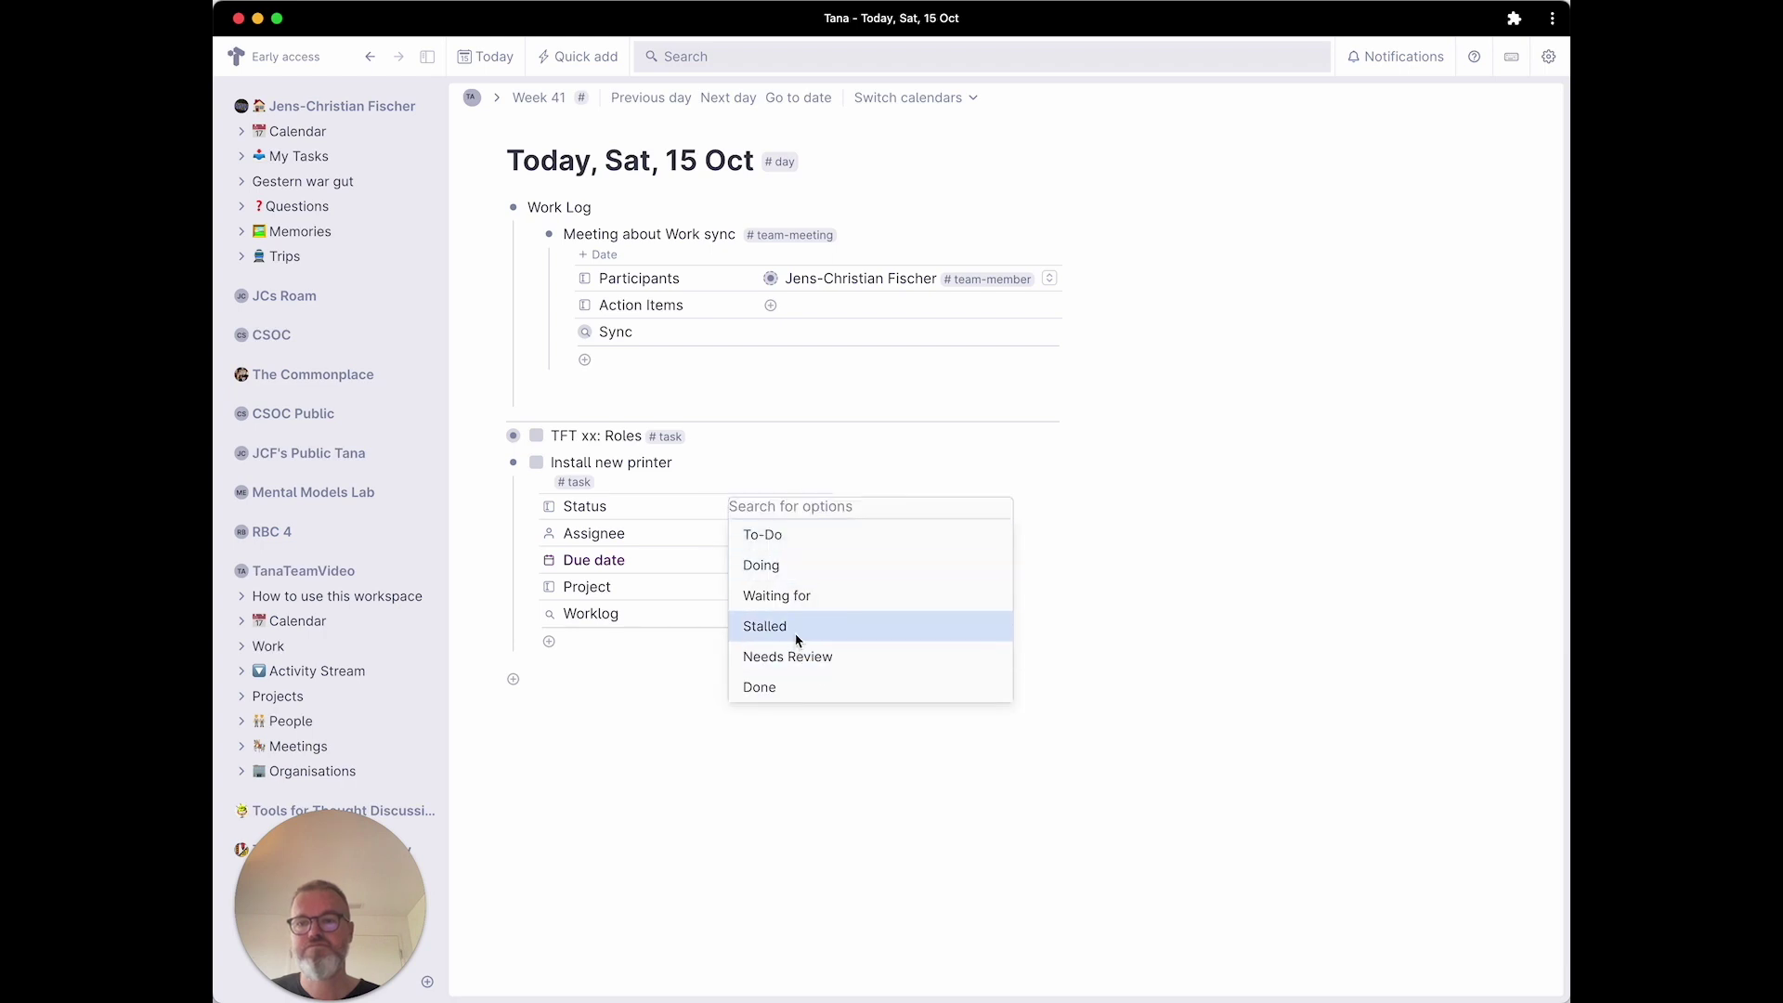
left_click(785, 624)
left_click(780, 533)
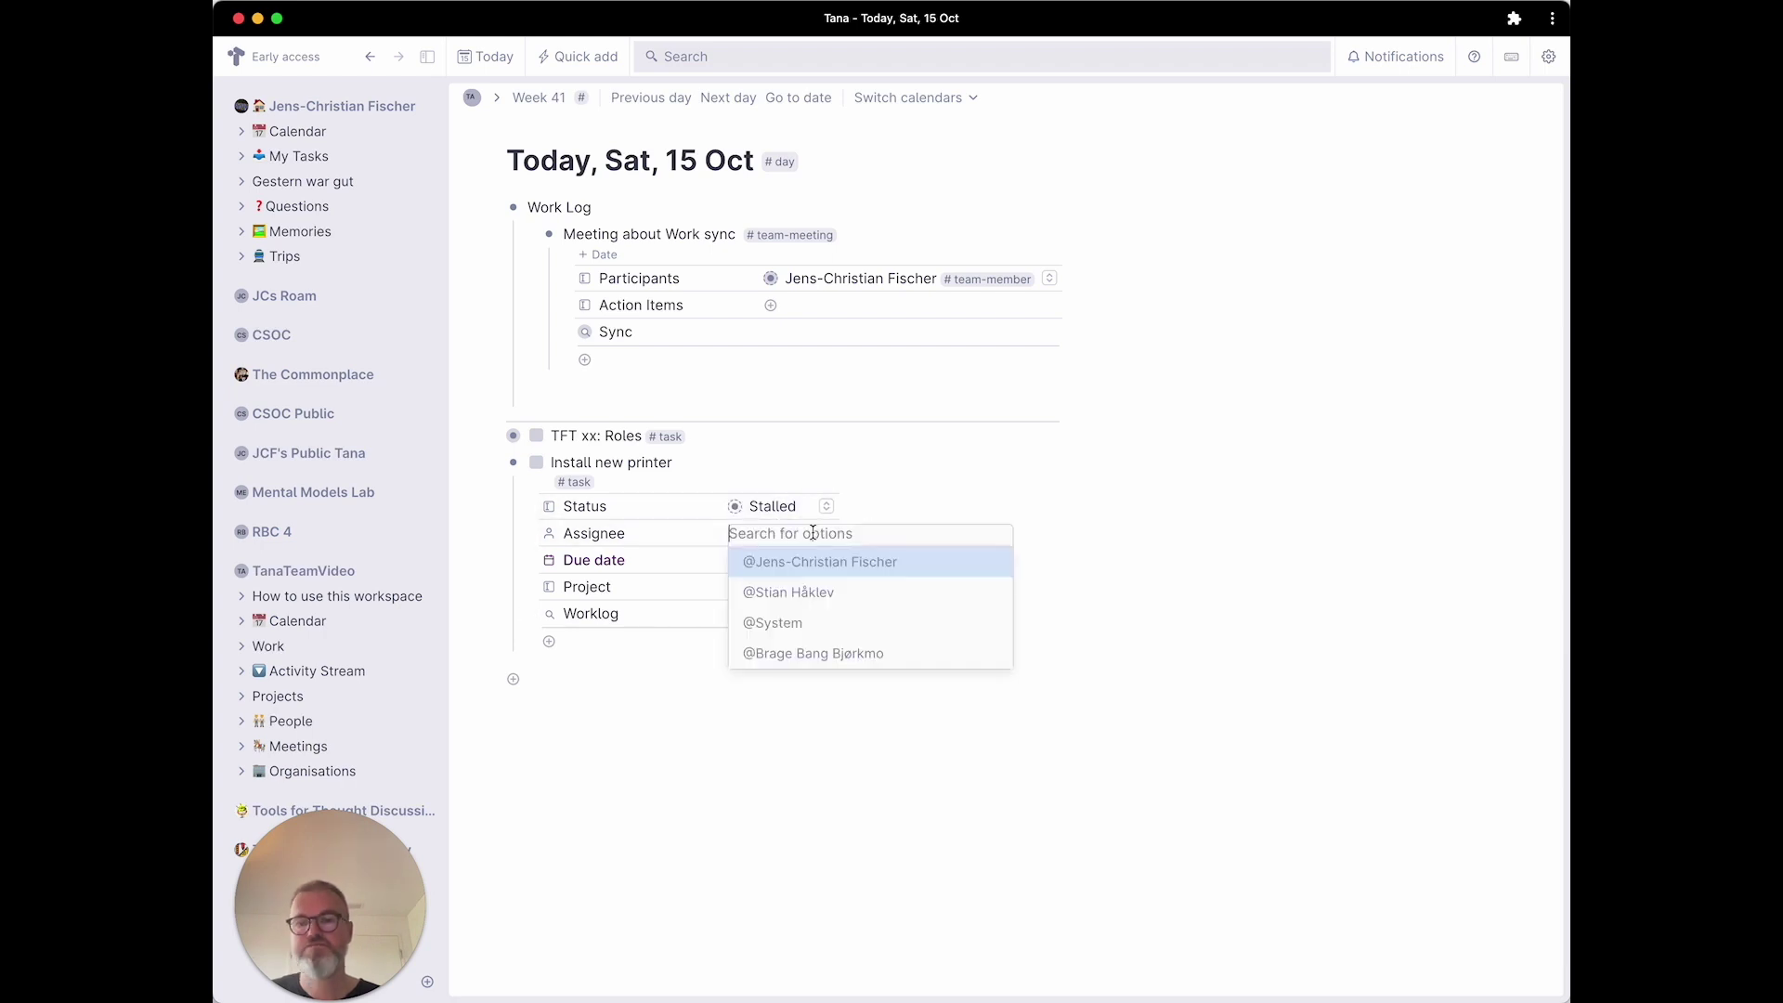
left_click(812, 653)
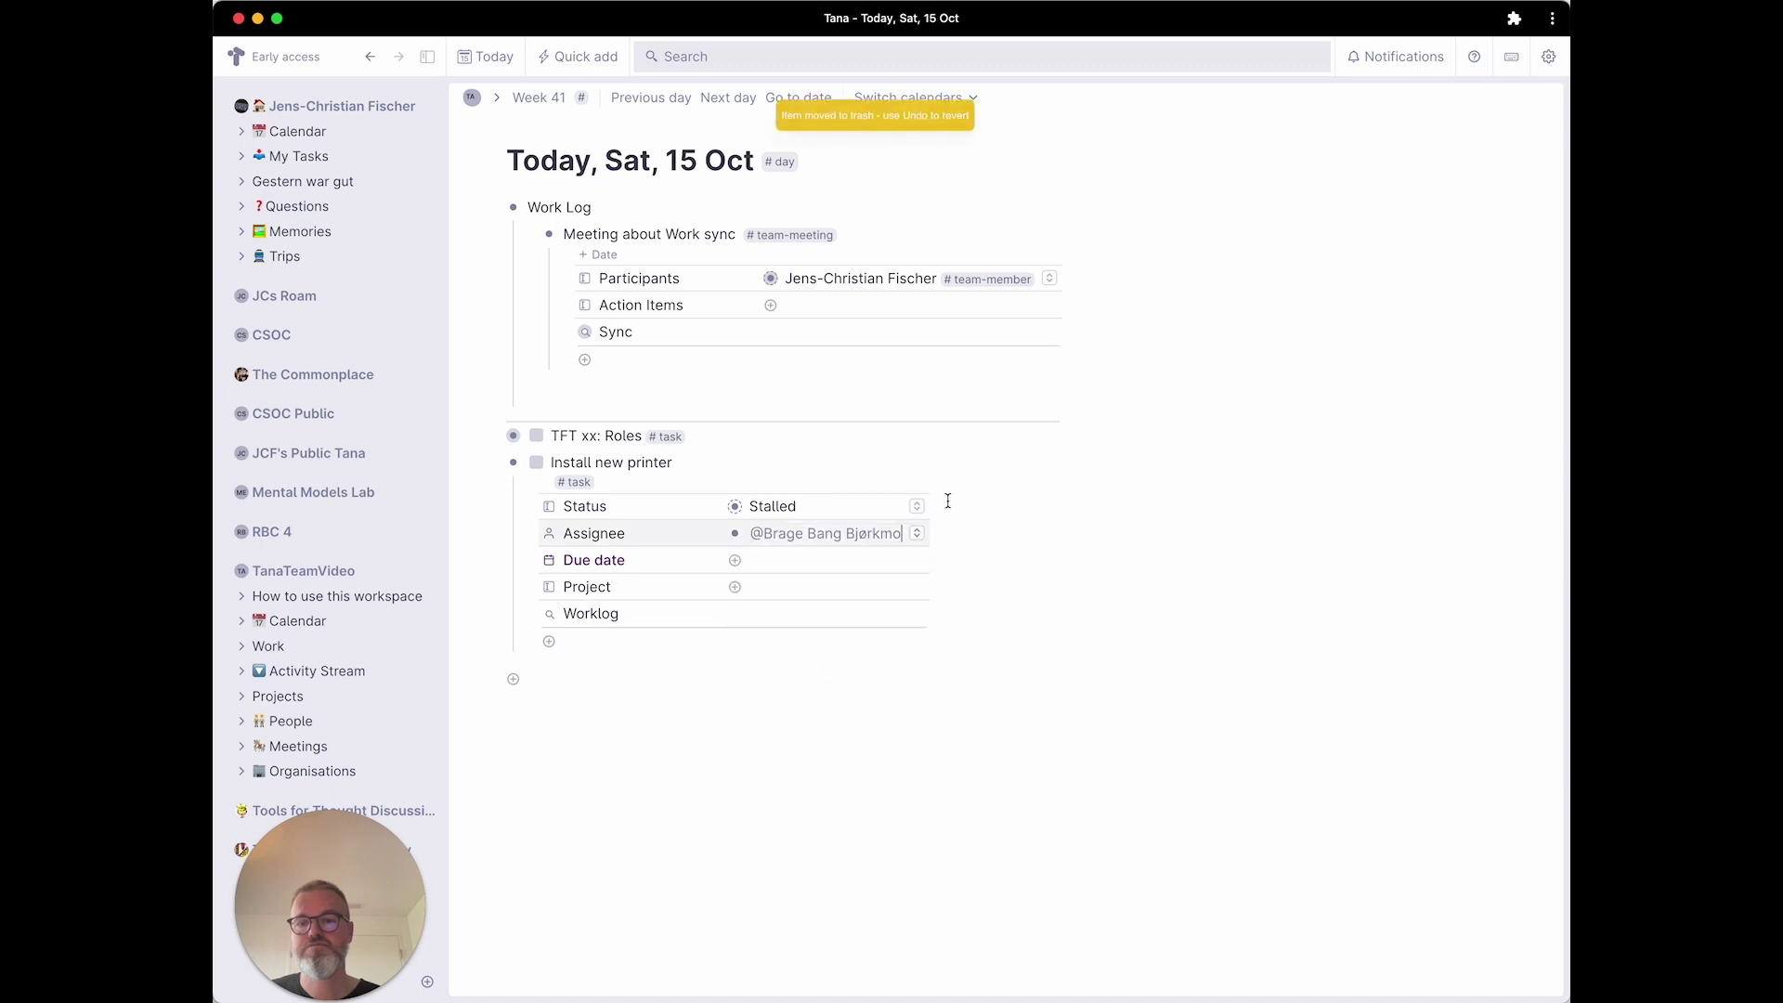
left_click(806, 562)
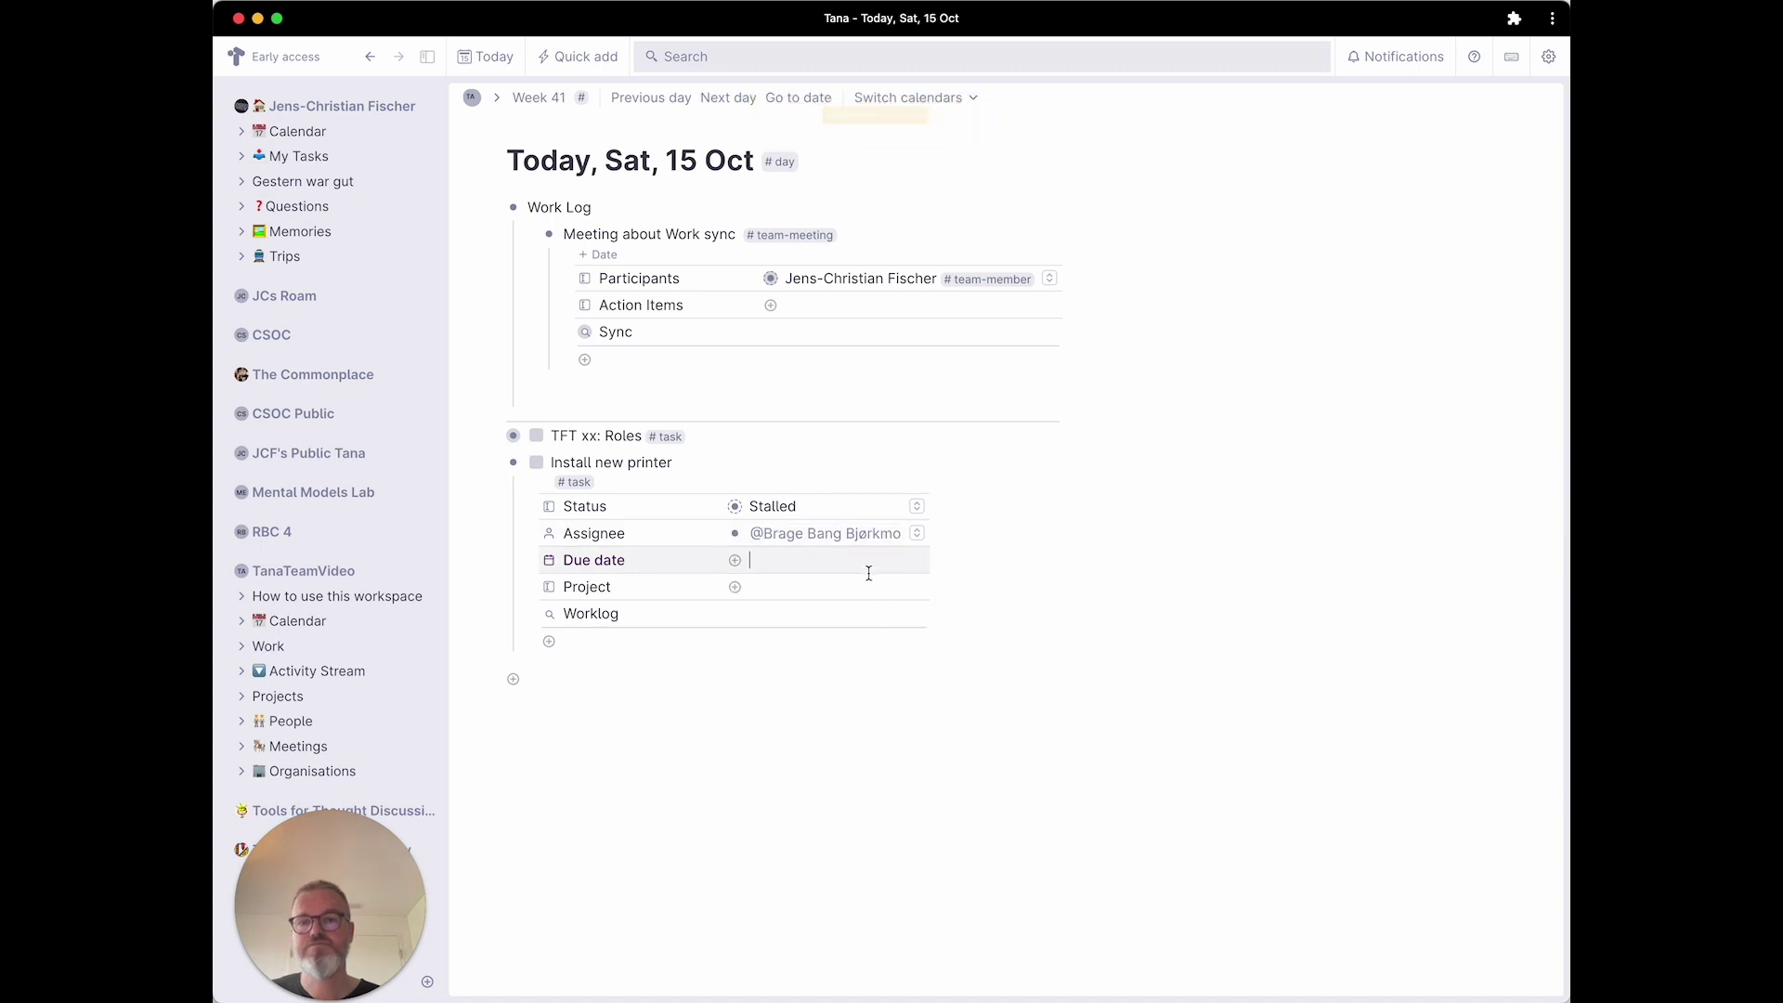
type("@")
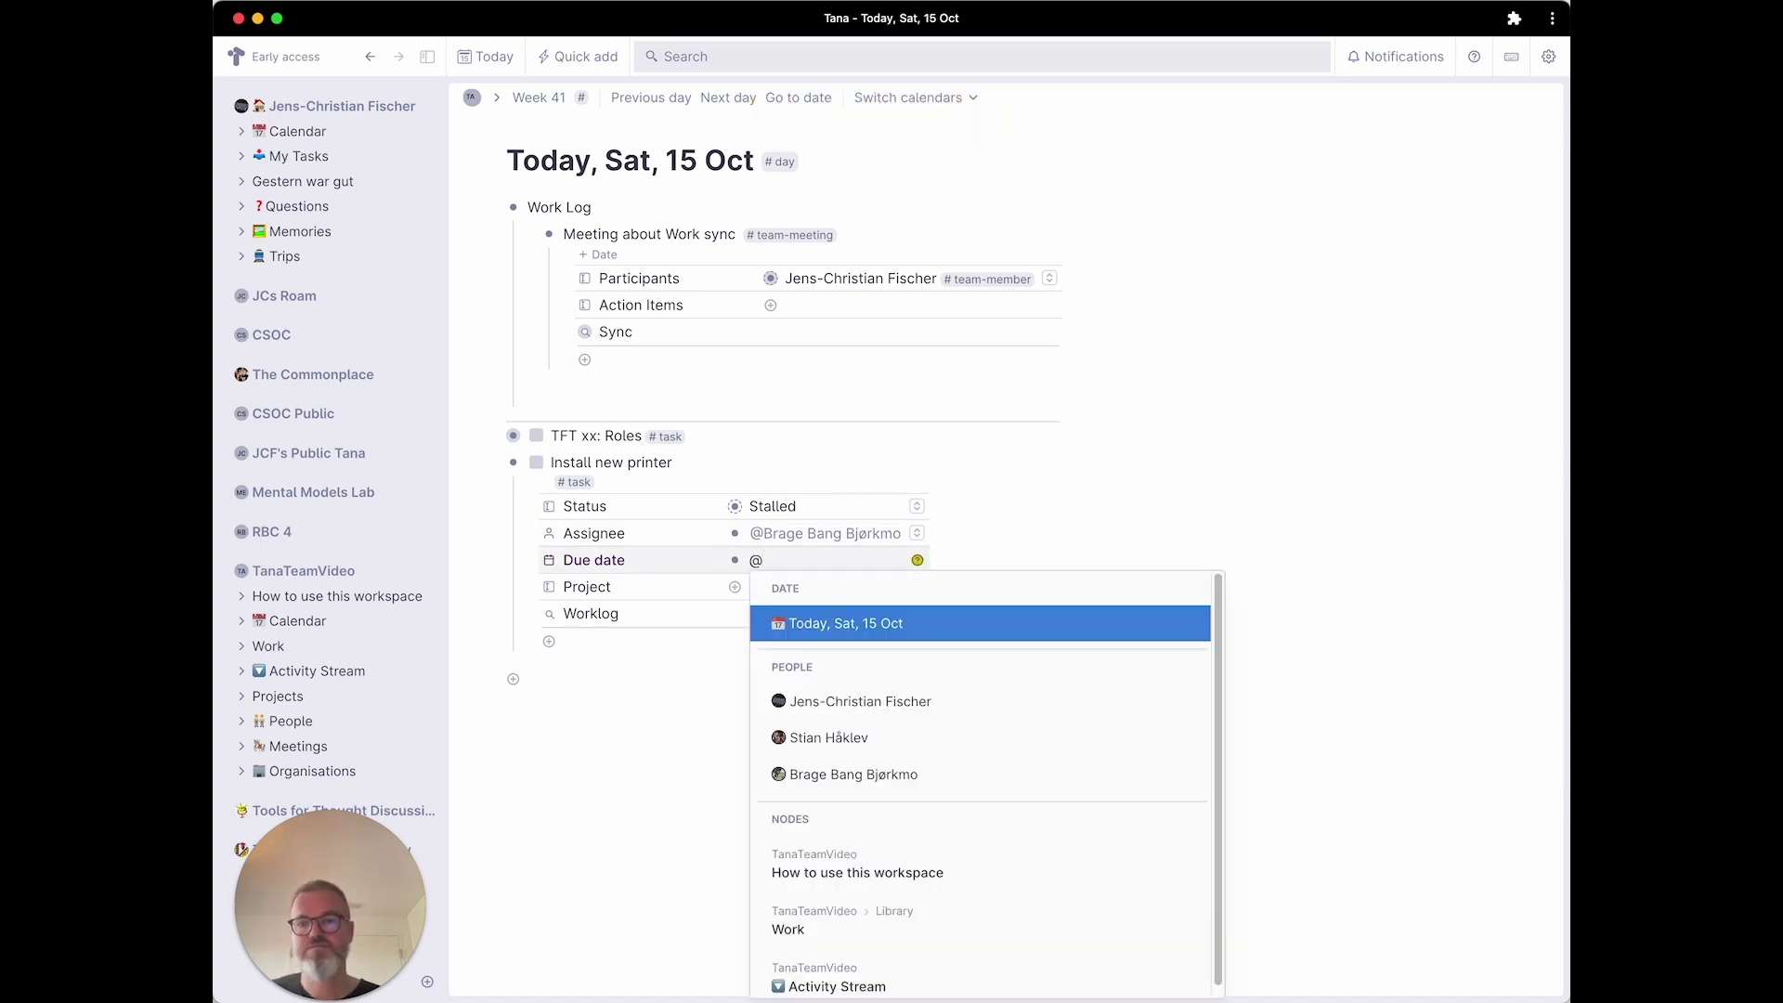
type("next t")
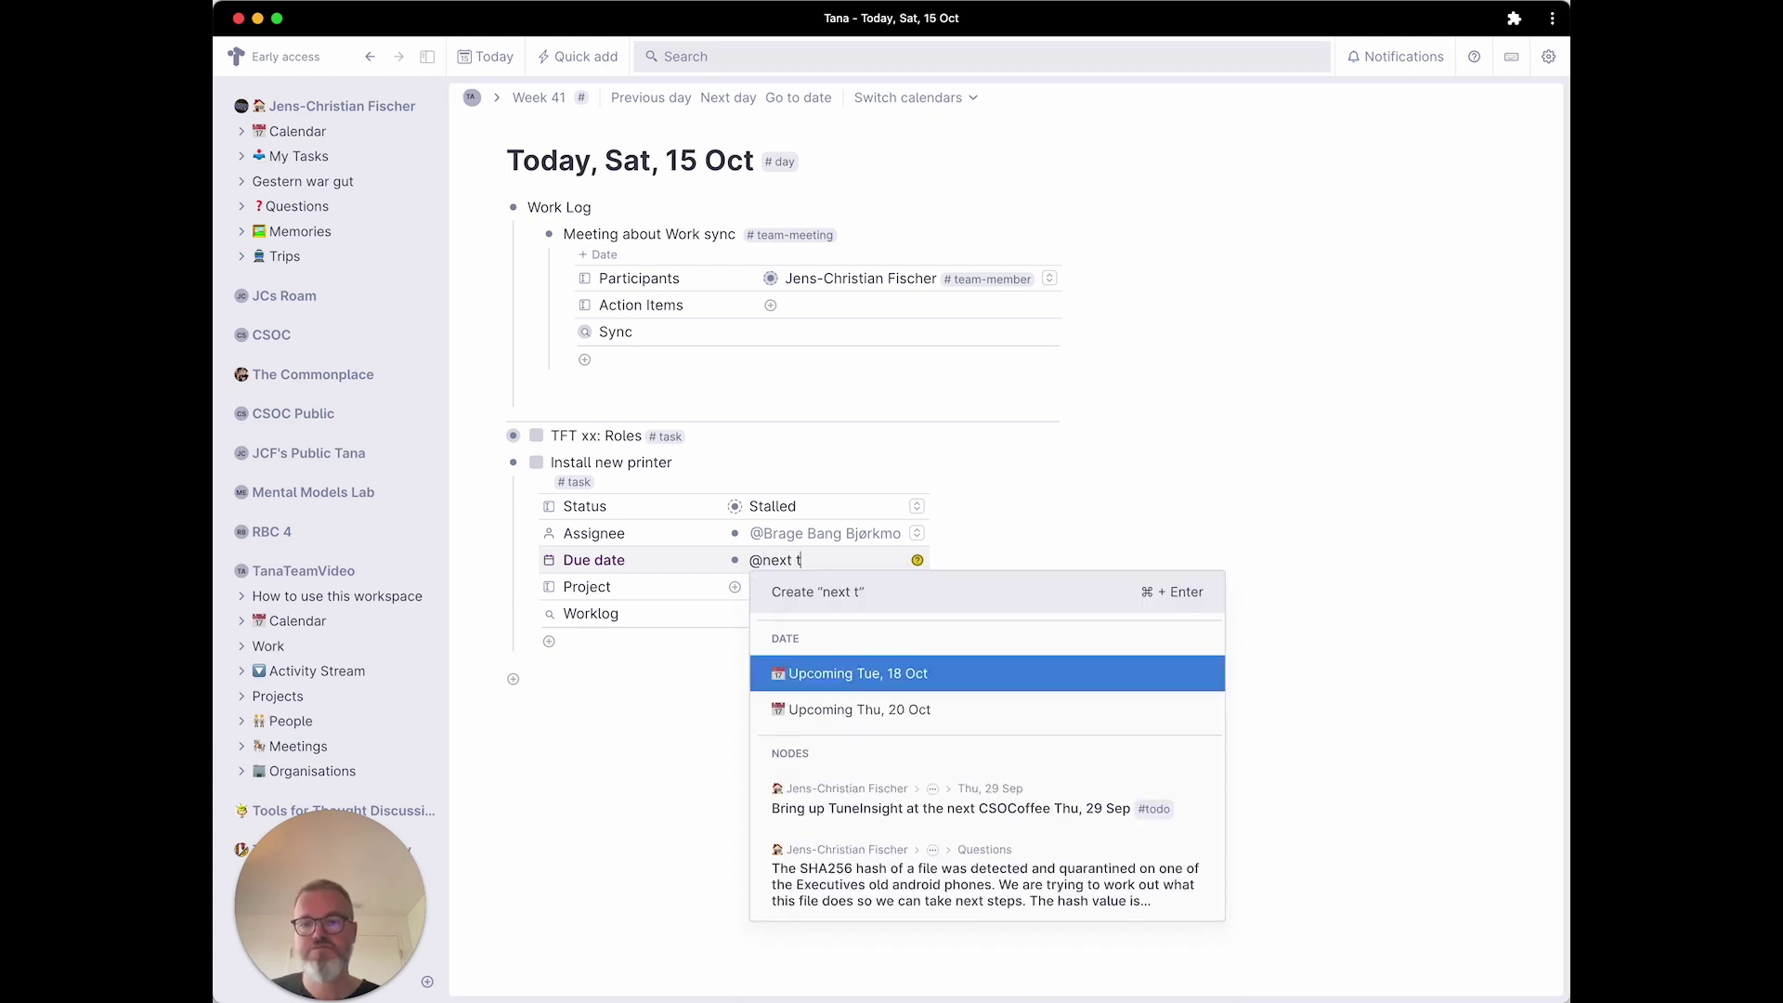
key("Down")
key("Return")
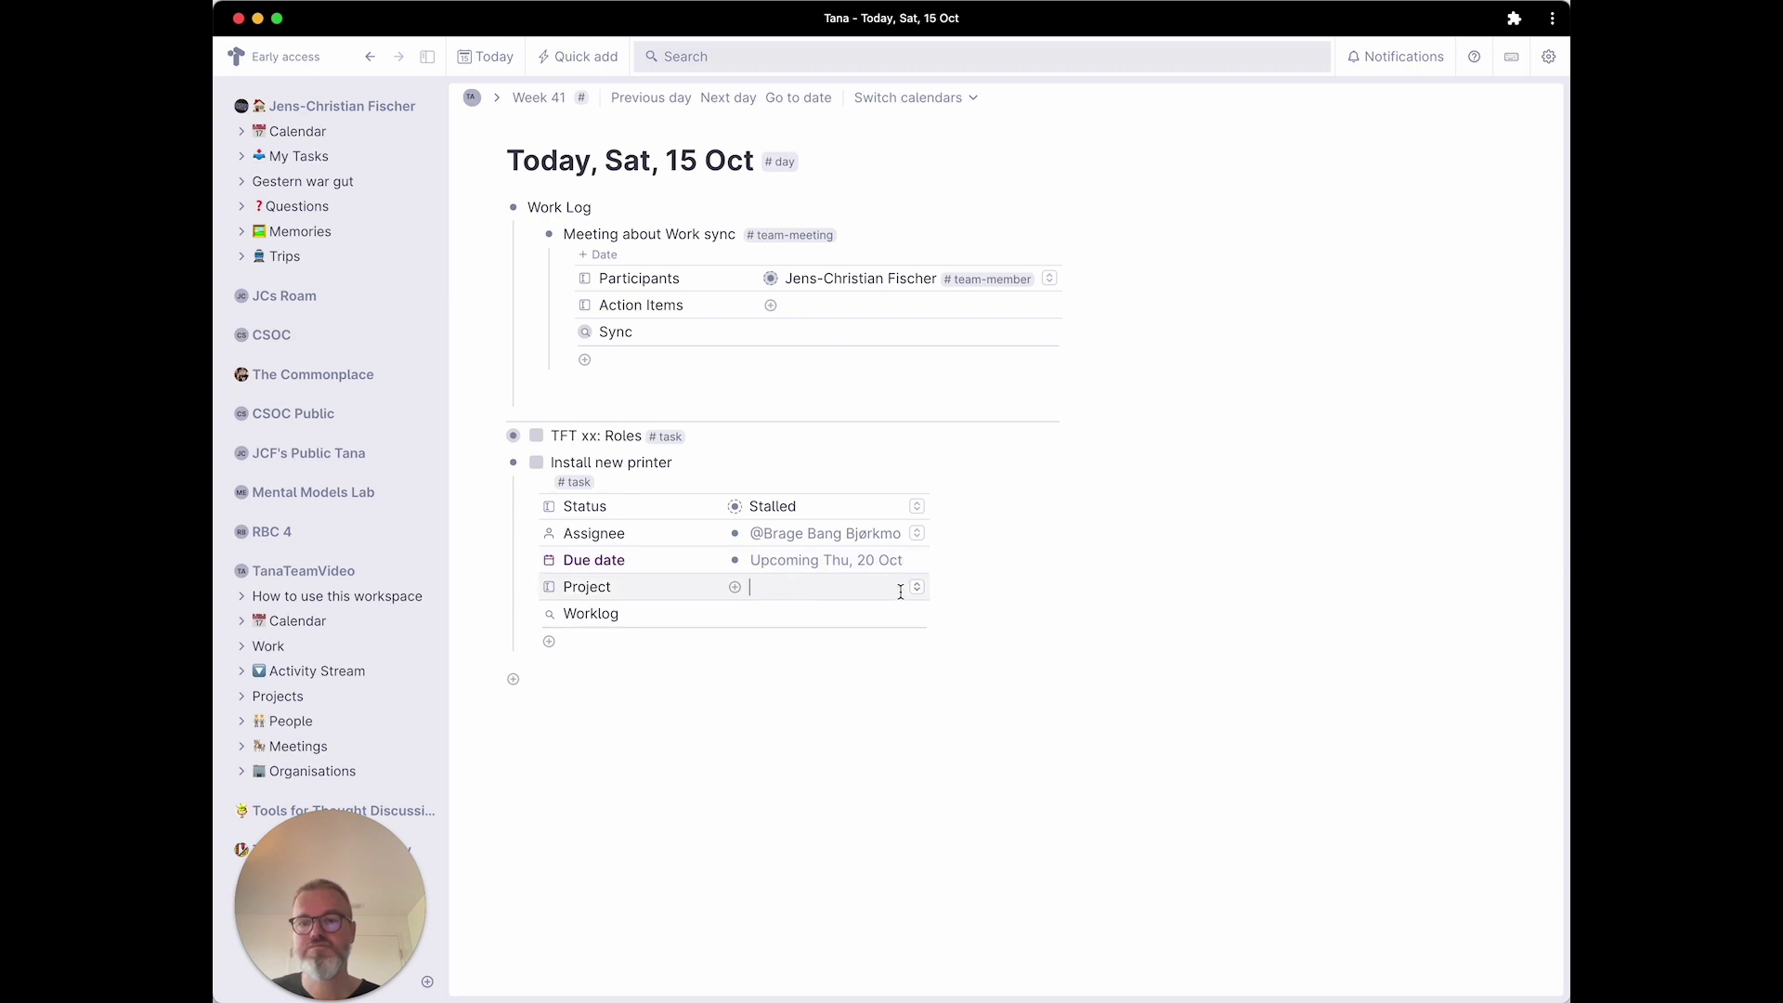
Set its project to Work on setting up team structures and start a WLAN cable worklog note.
left_click(915, 587)
left_click(926, 644)
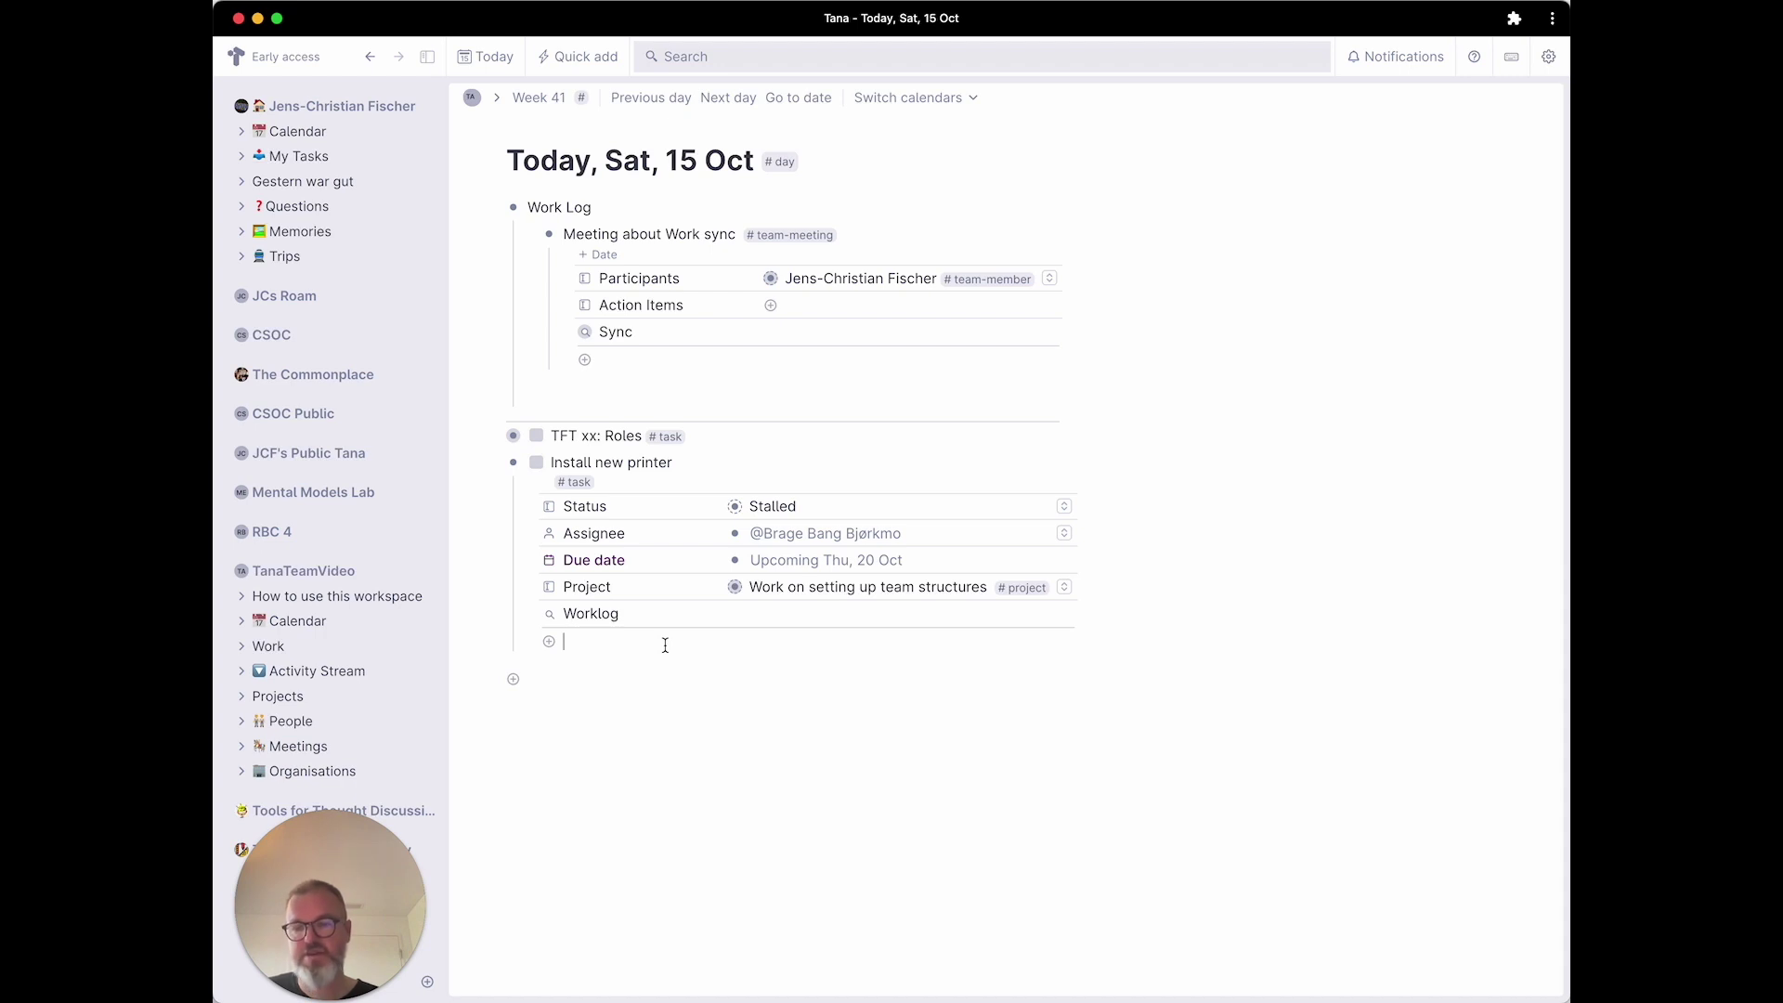
type("N")
key("BackSpace")
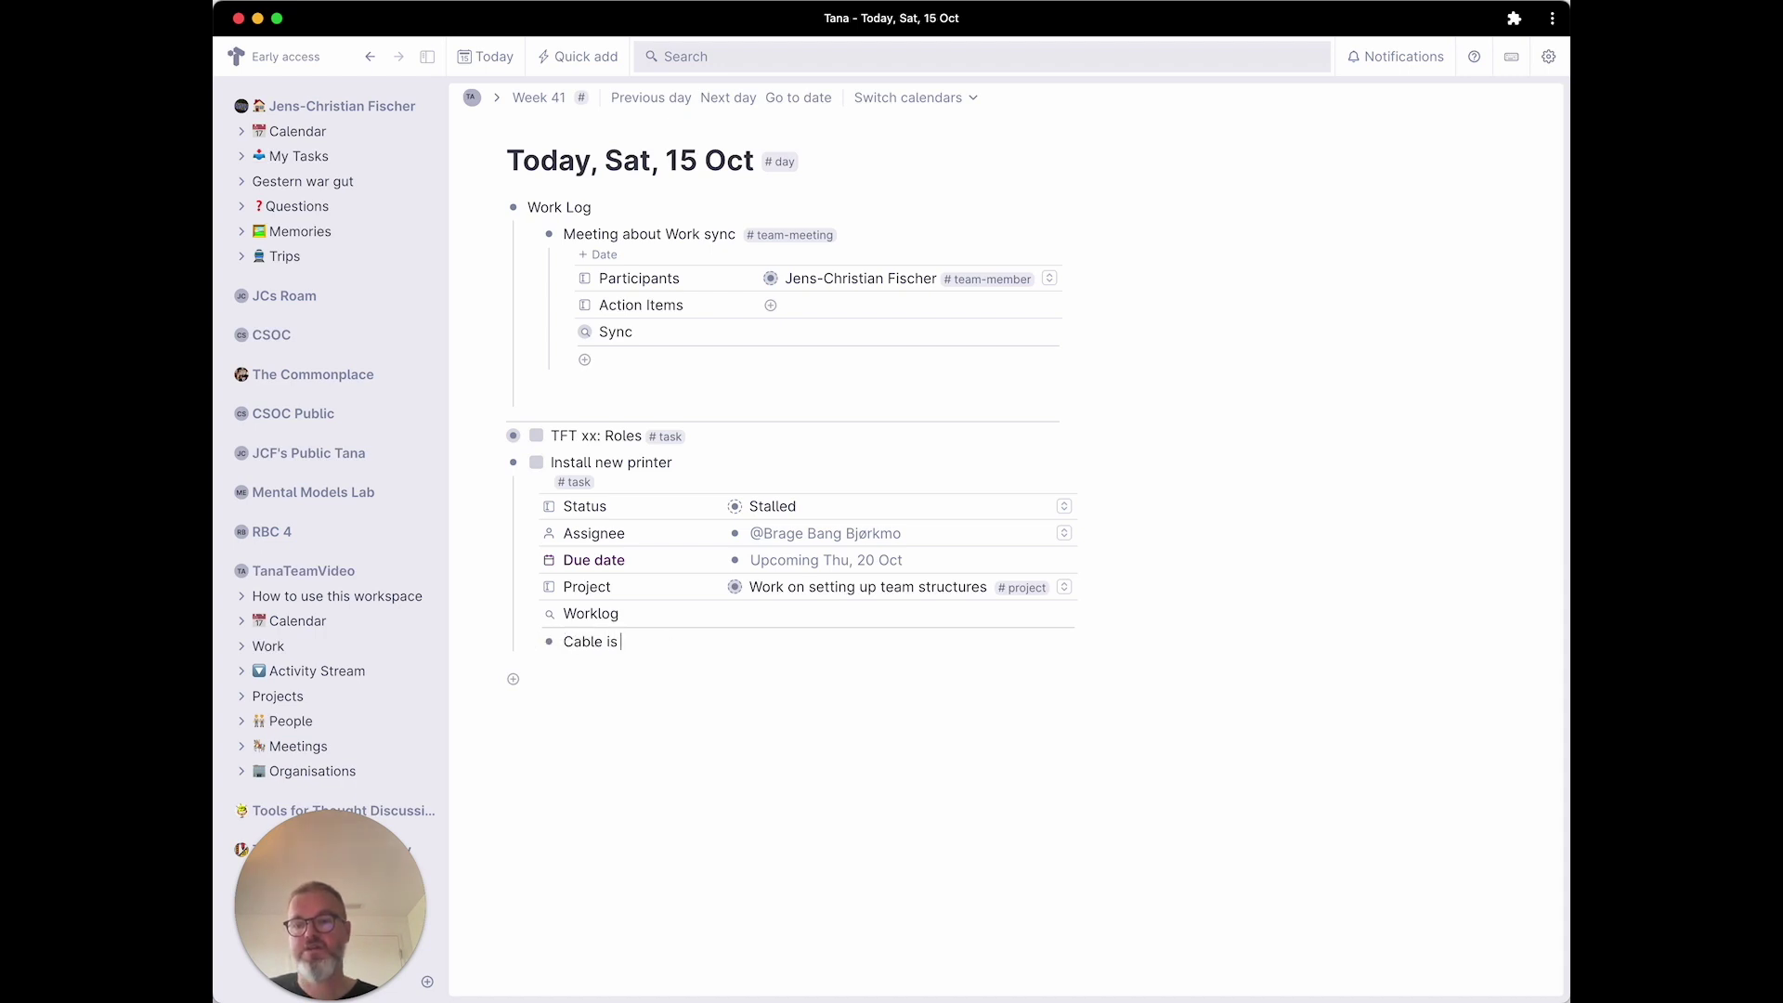
type("WLAN")
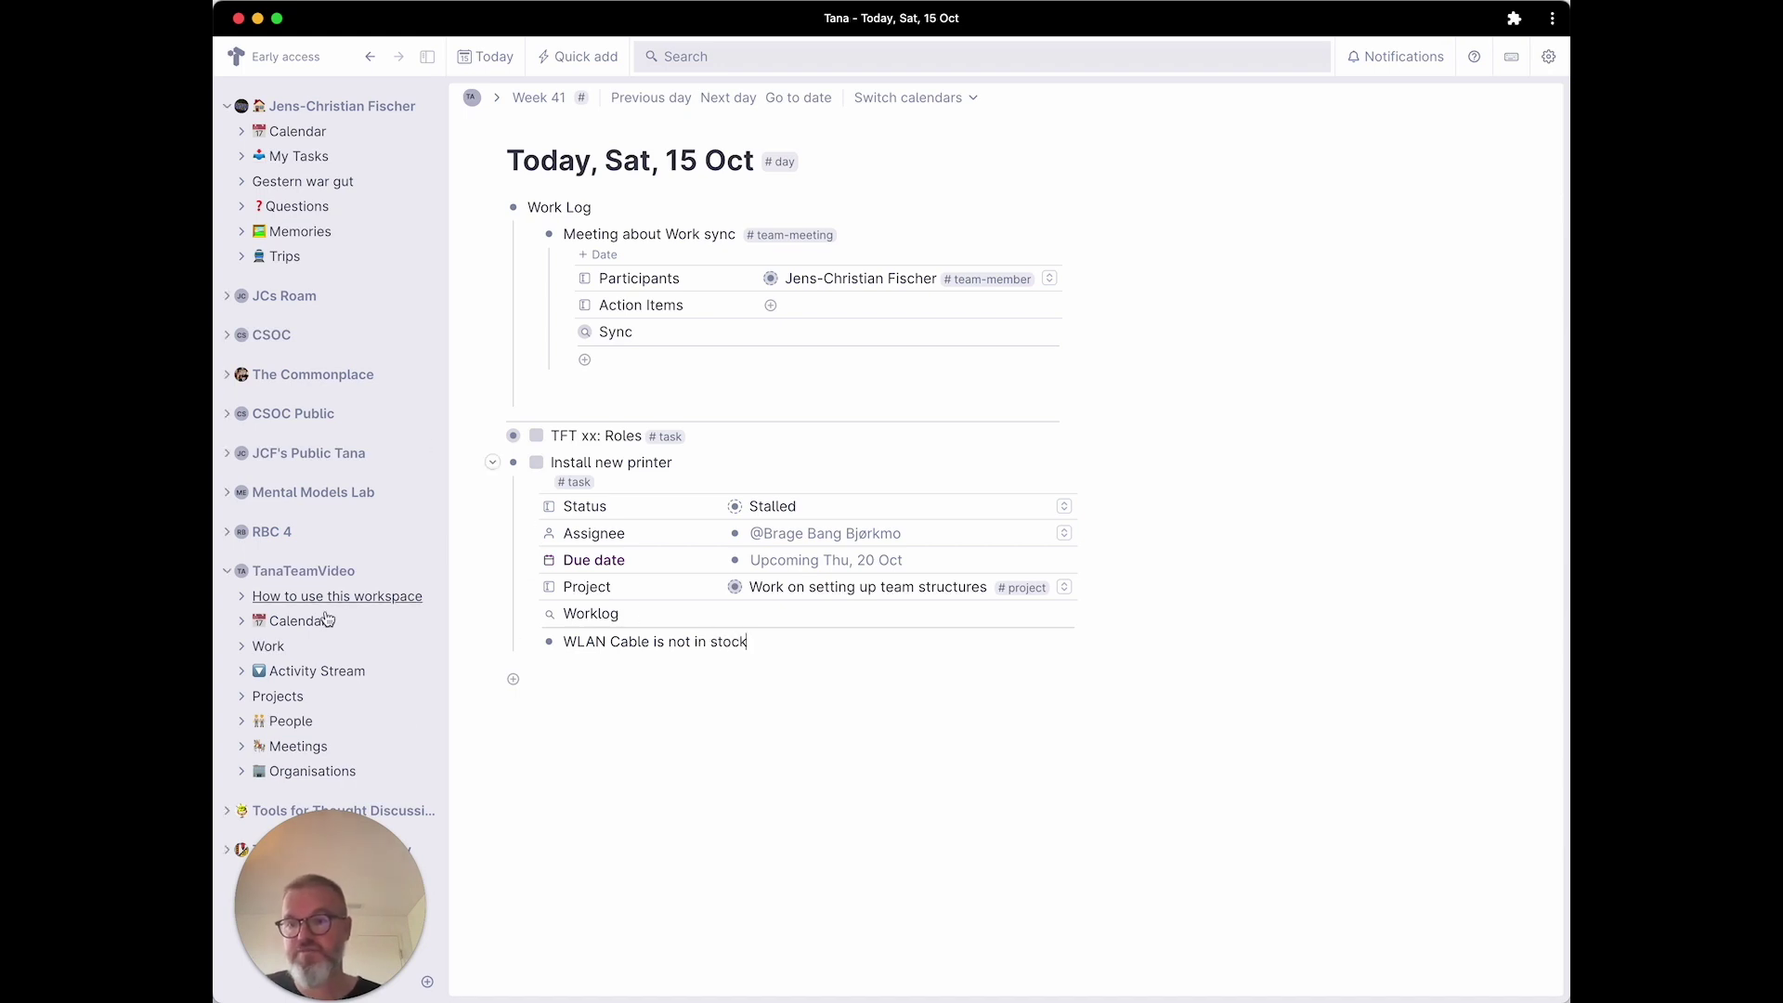
Go to Meetings and open the Meeting about Work sync page.
left_click(295, 746)
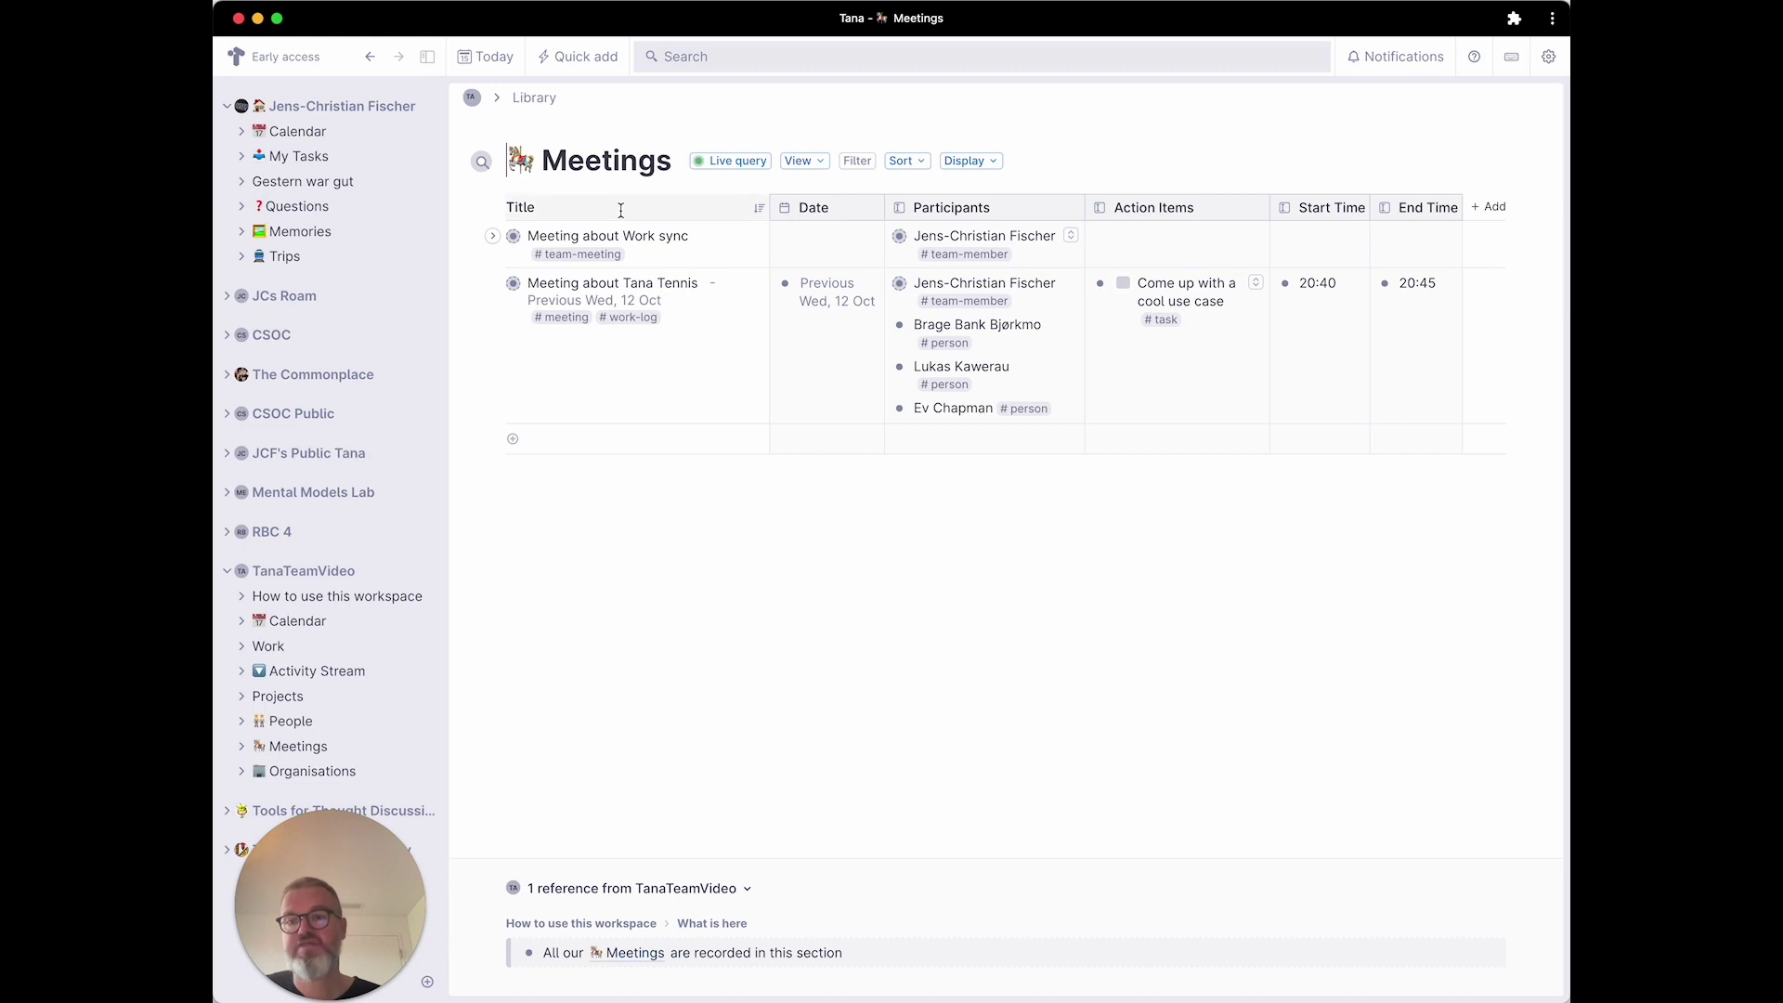
left_click(513, 235)
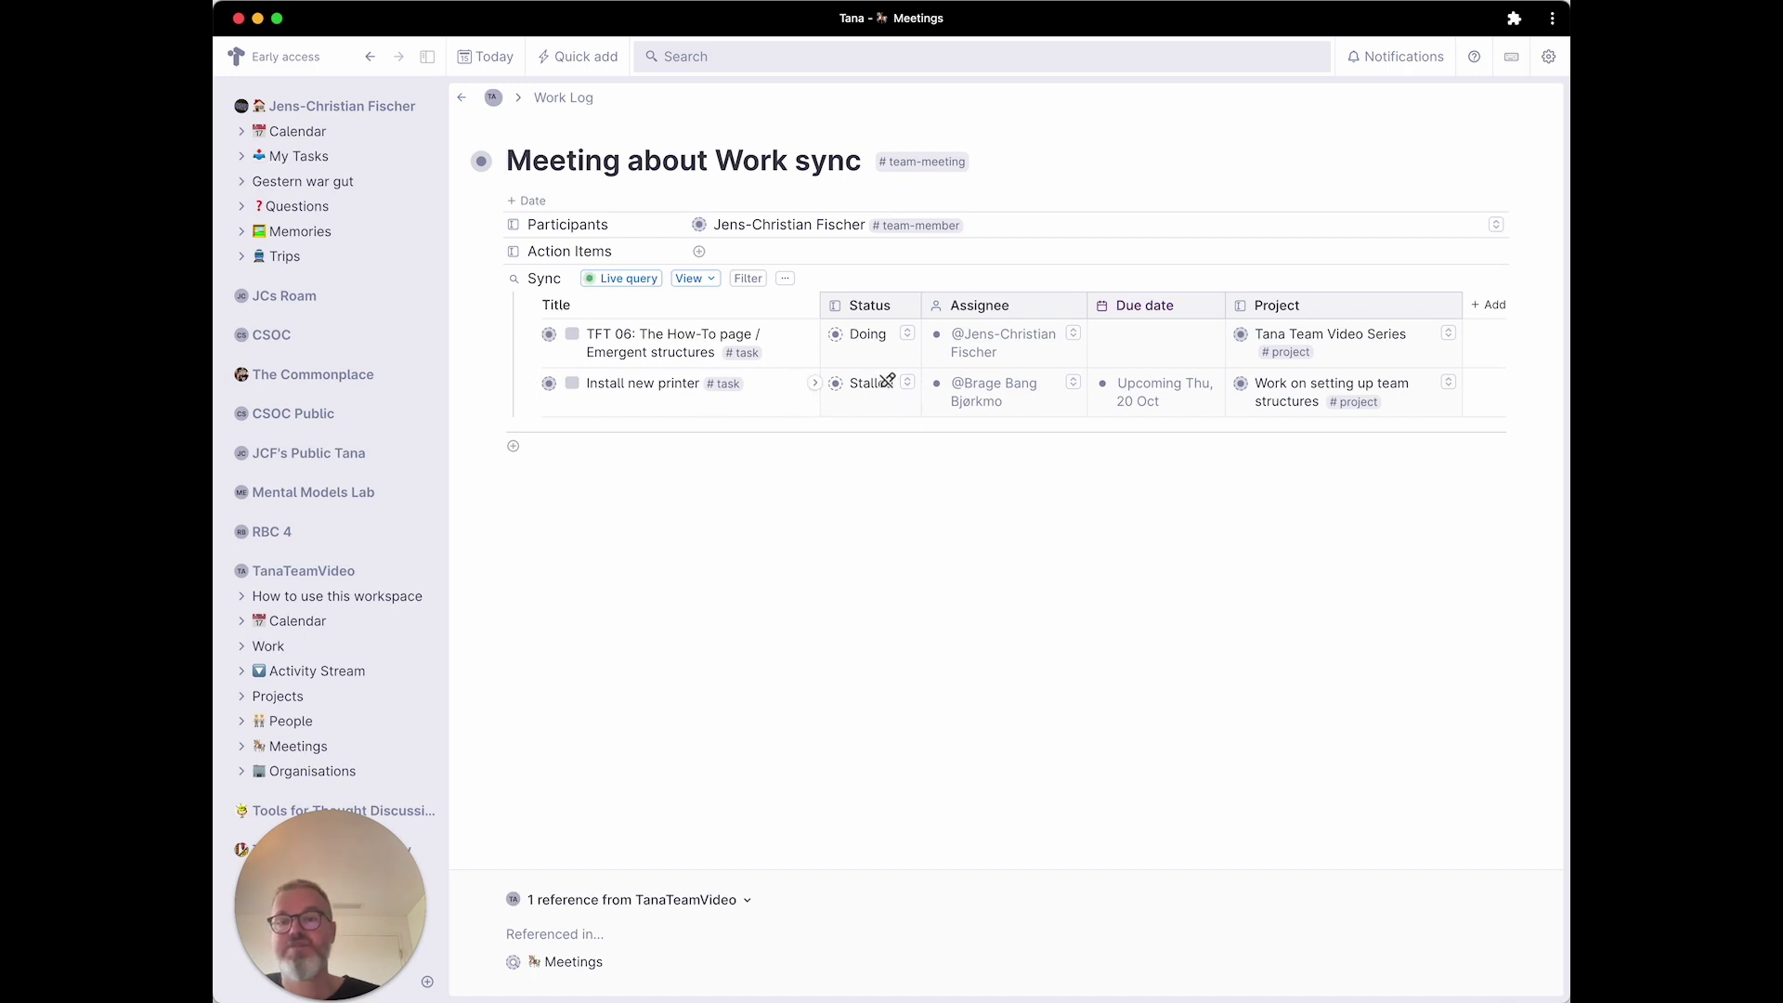
left_click(911, 387)
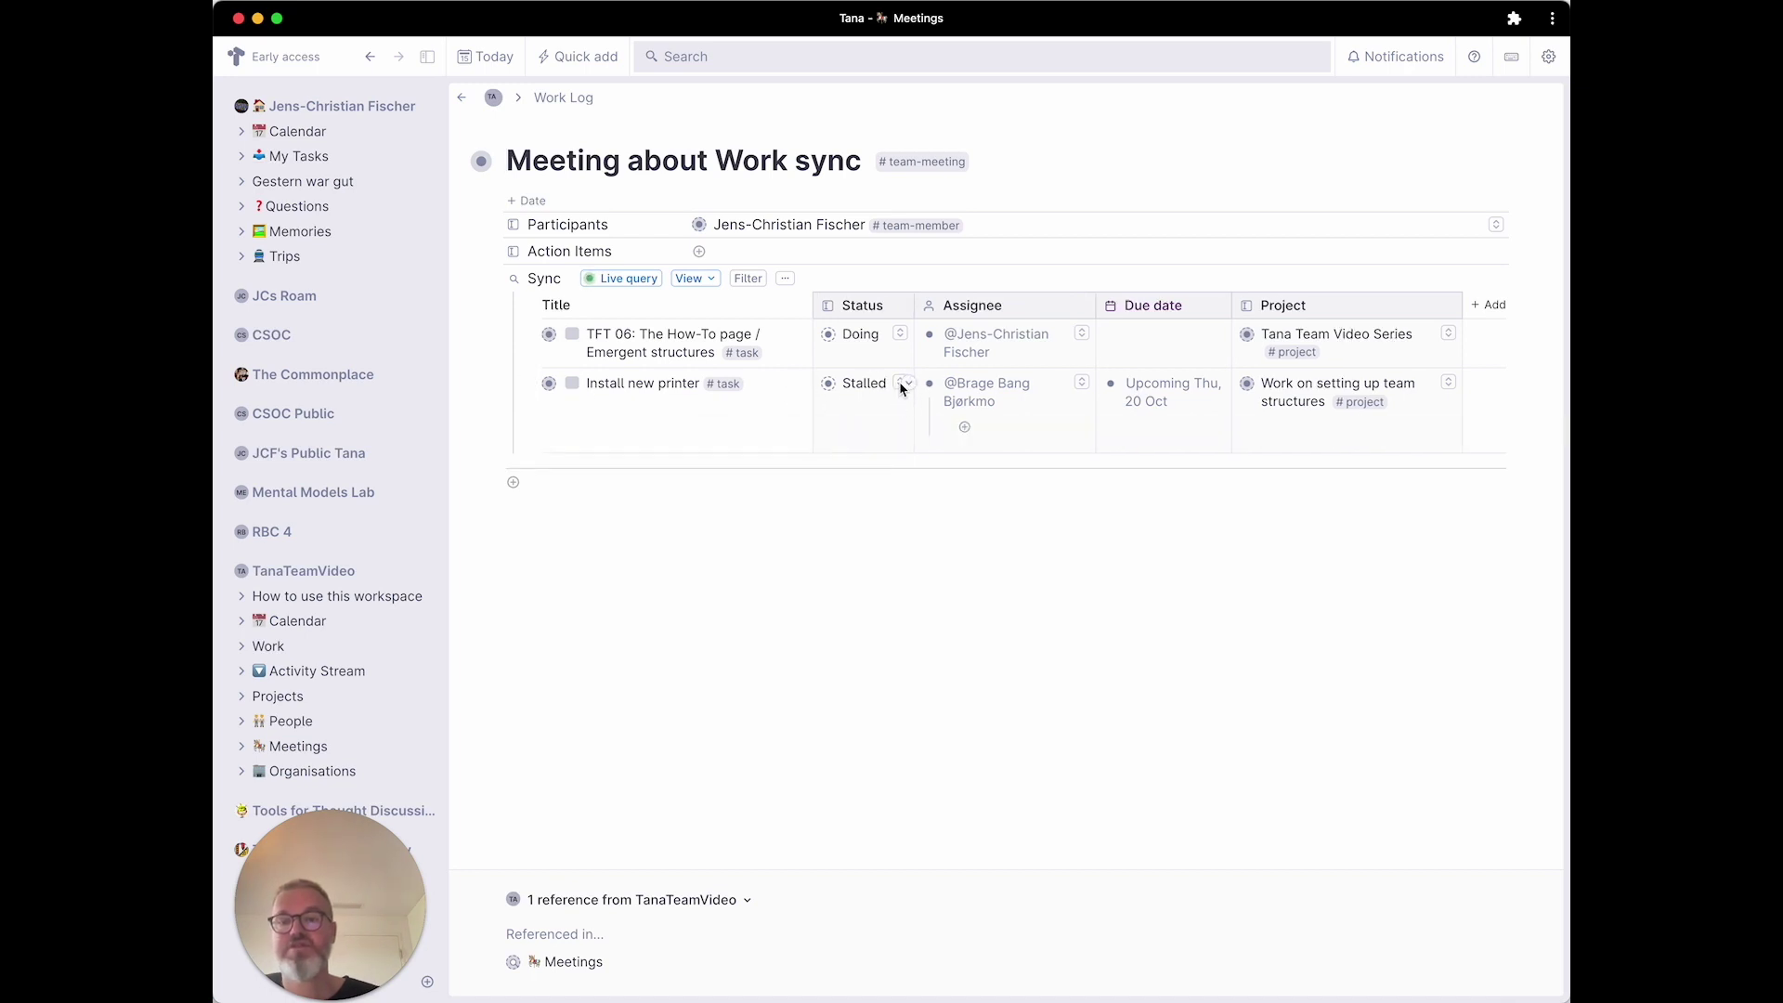
left_click(901, 387)
left_click(848, 557)
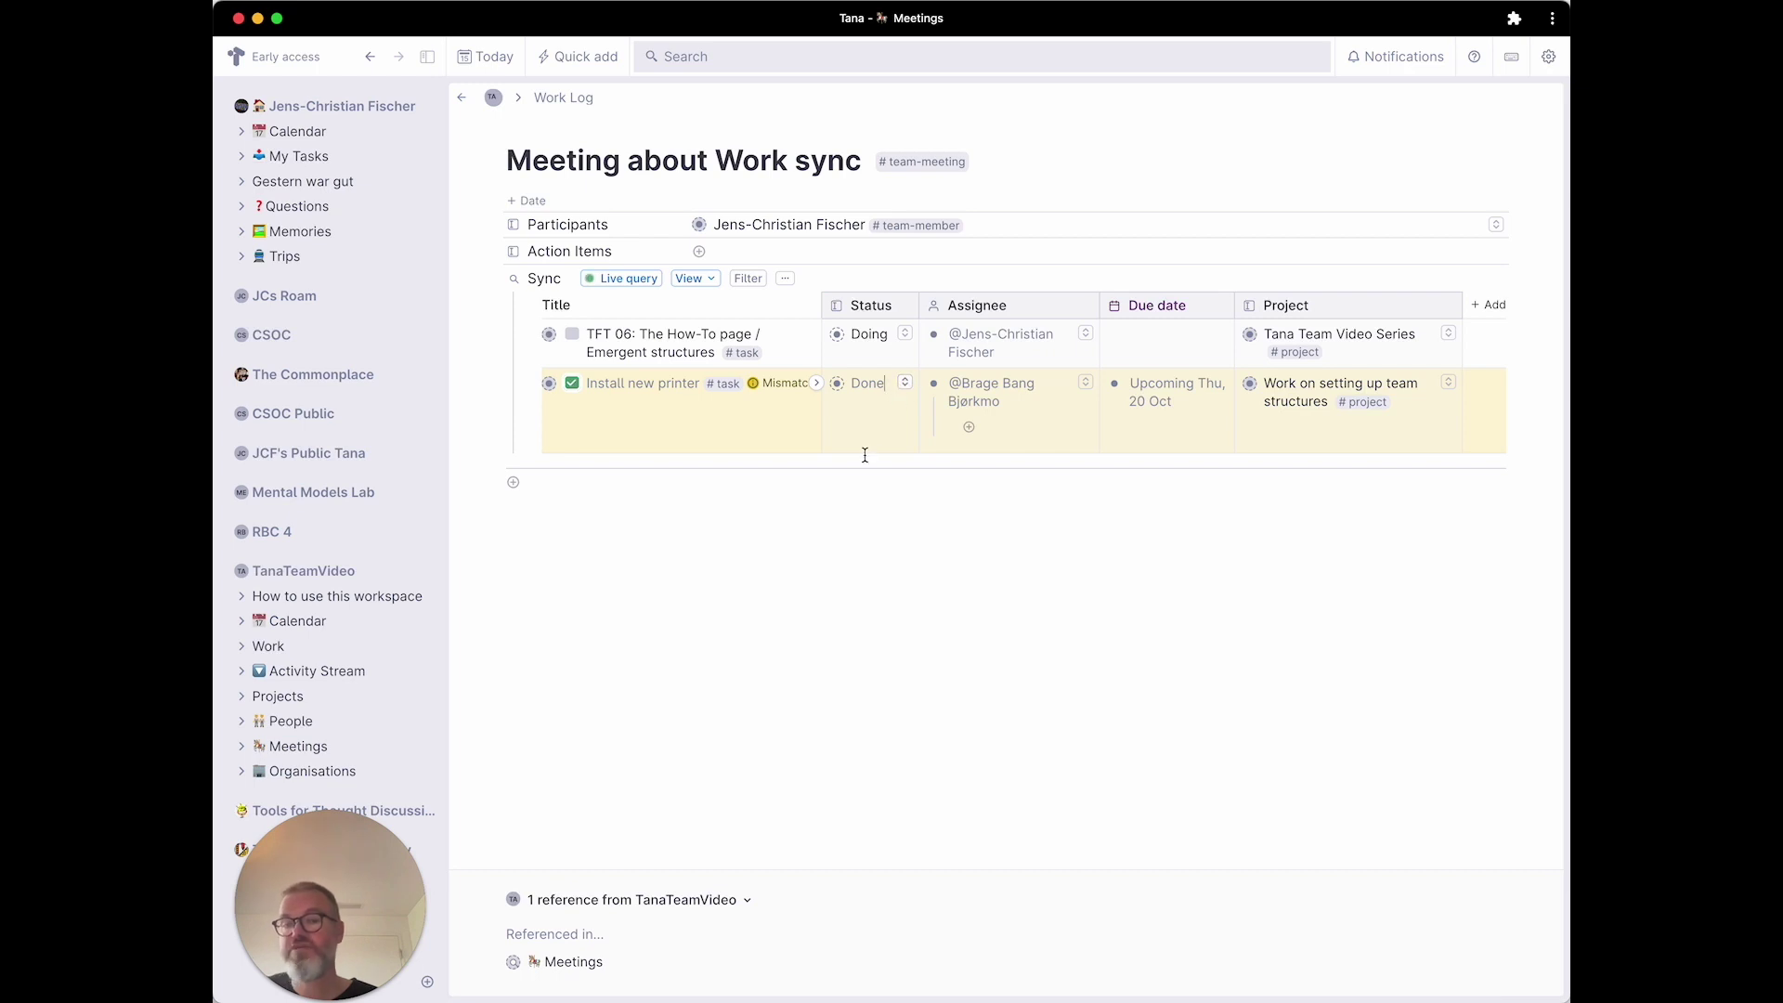
left_click(904, 385)
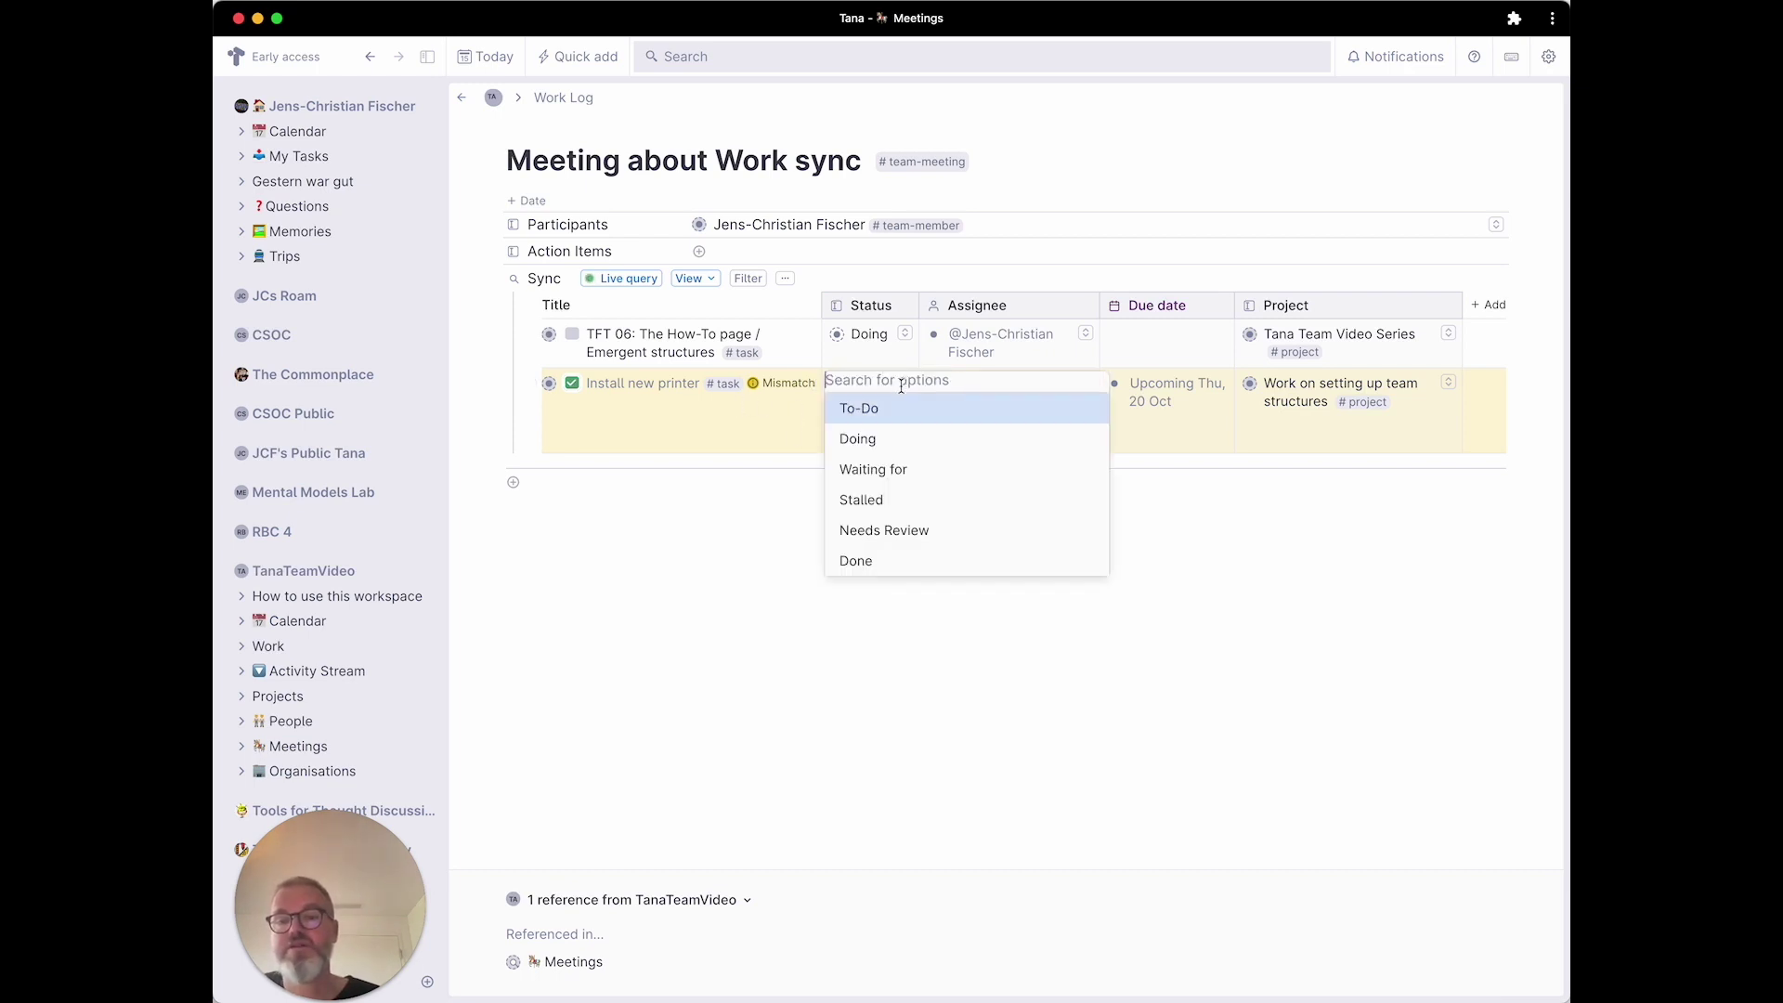
left_click(880, 501)
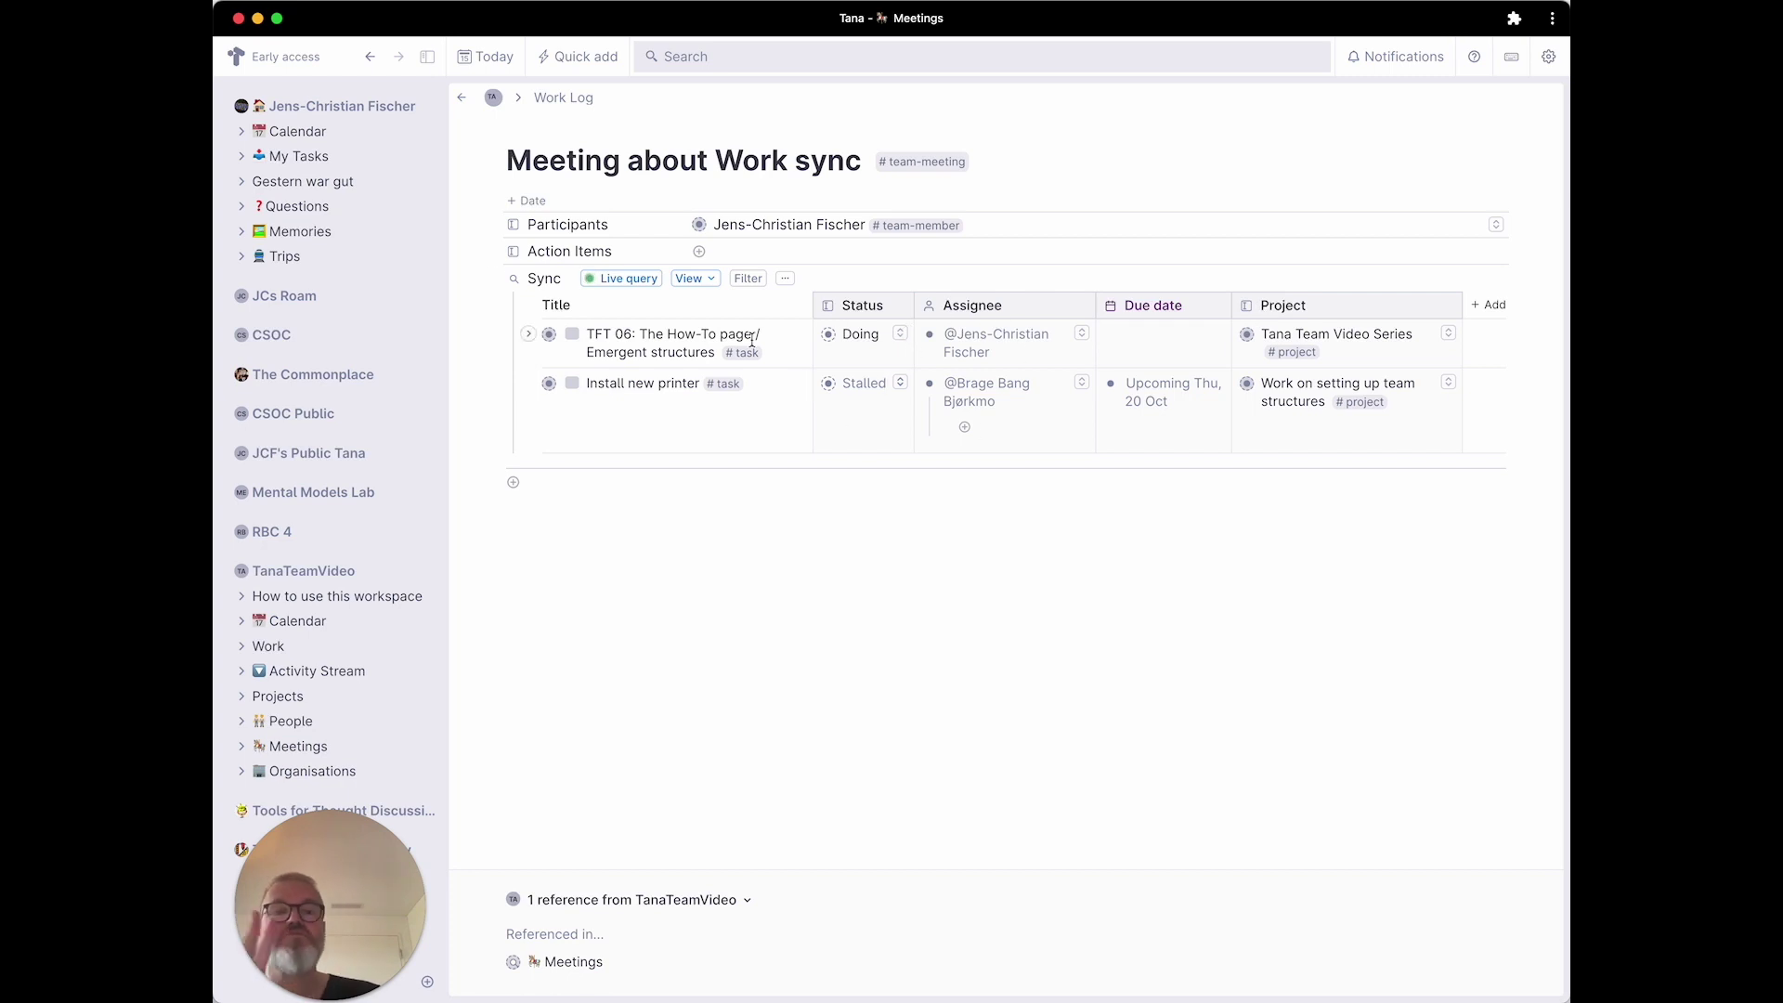
left_click(566, 280)
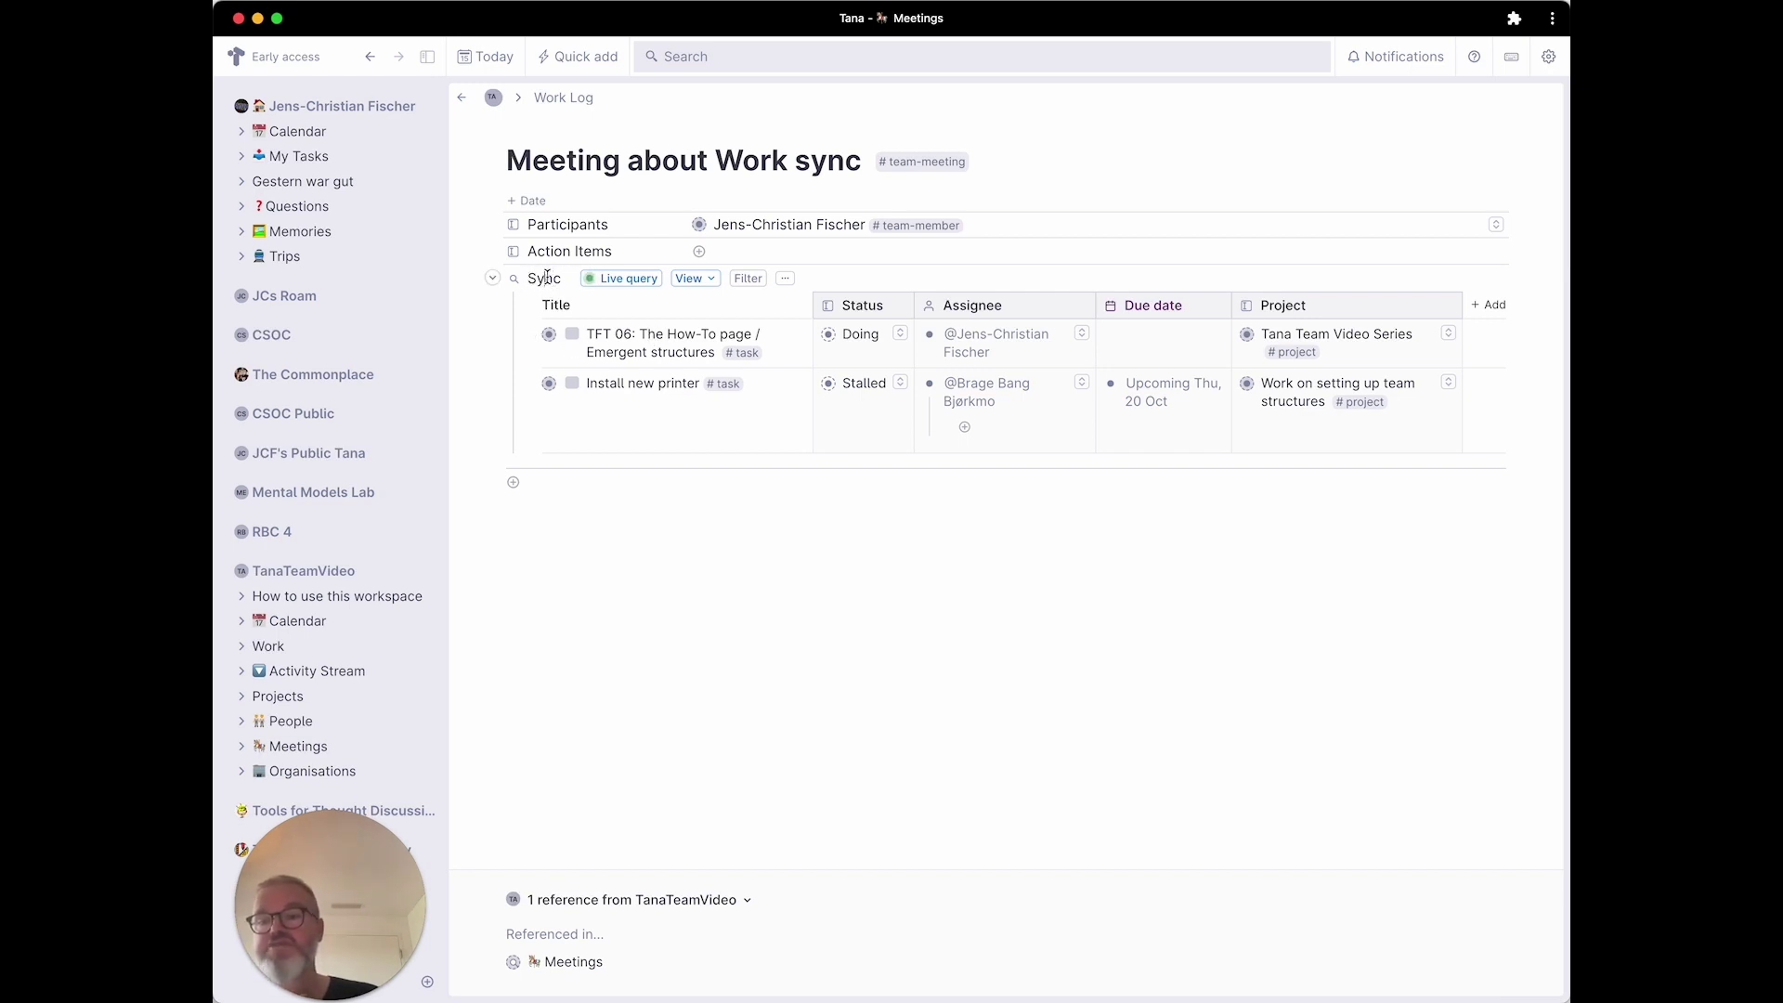
Convert the Sync node to a plain list with no search and expand its task table.
key("super+k")
type("conv")
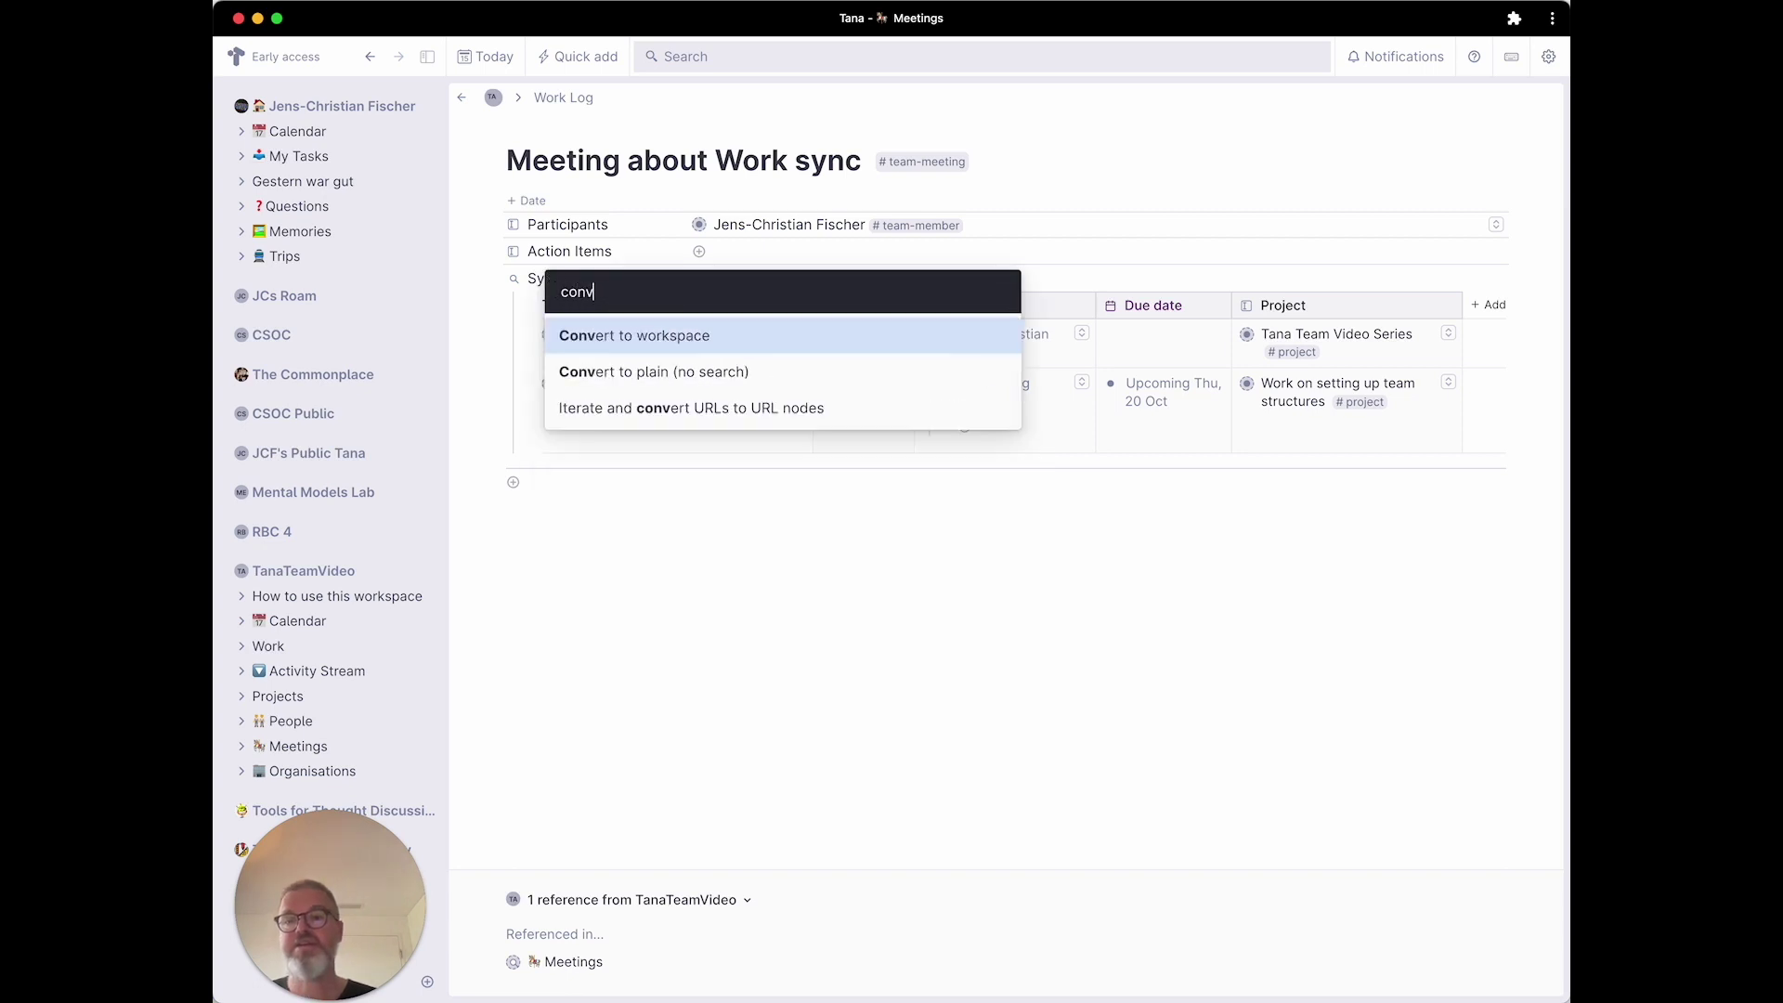
key("Down")
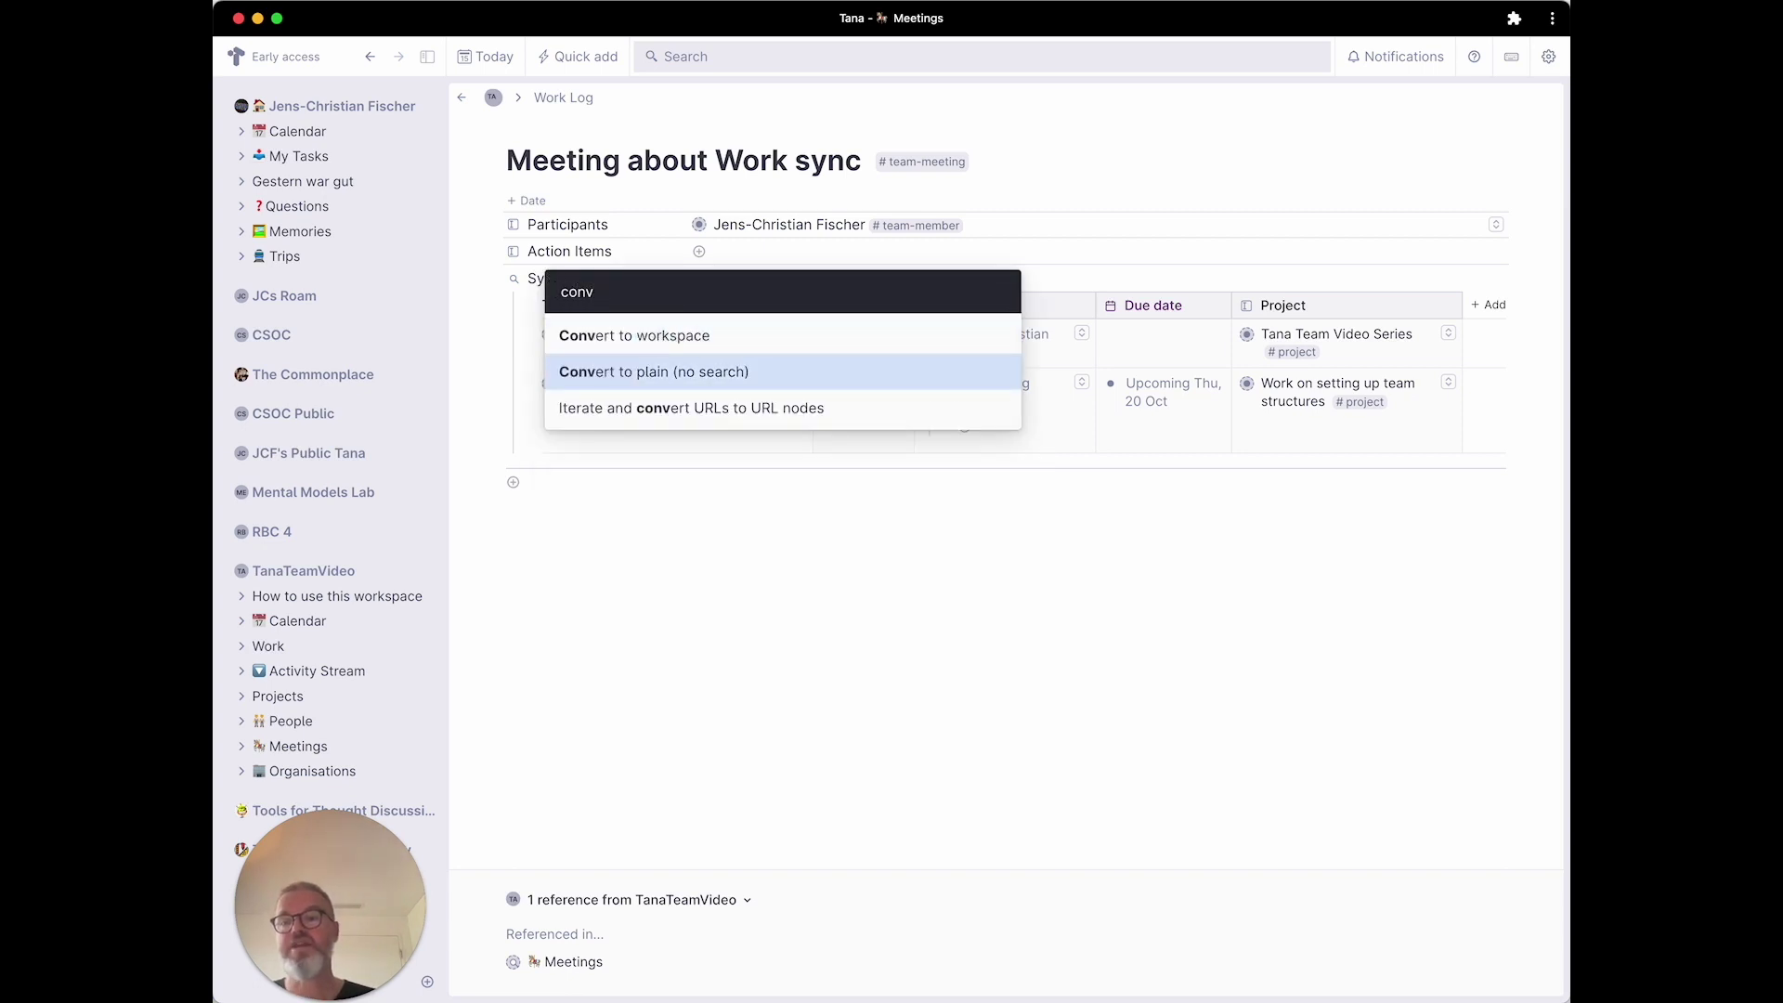
key("Return")
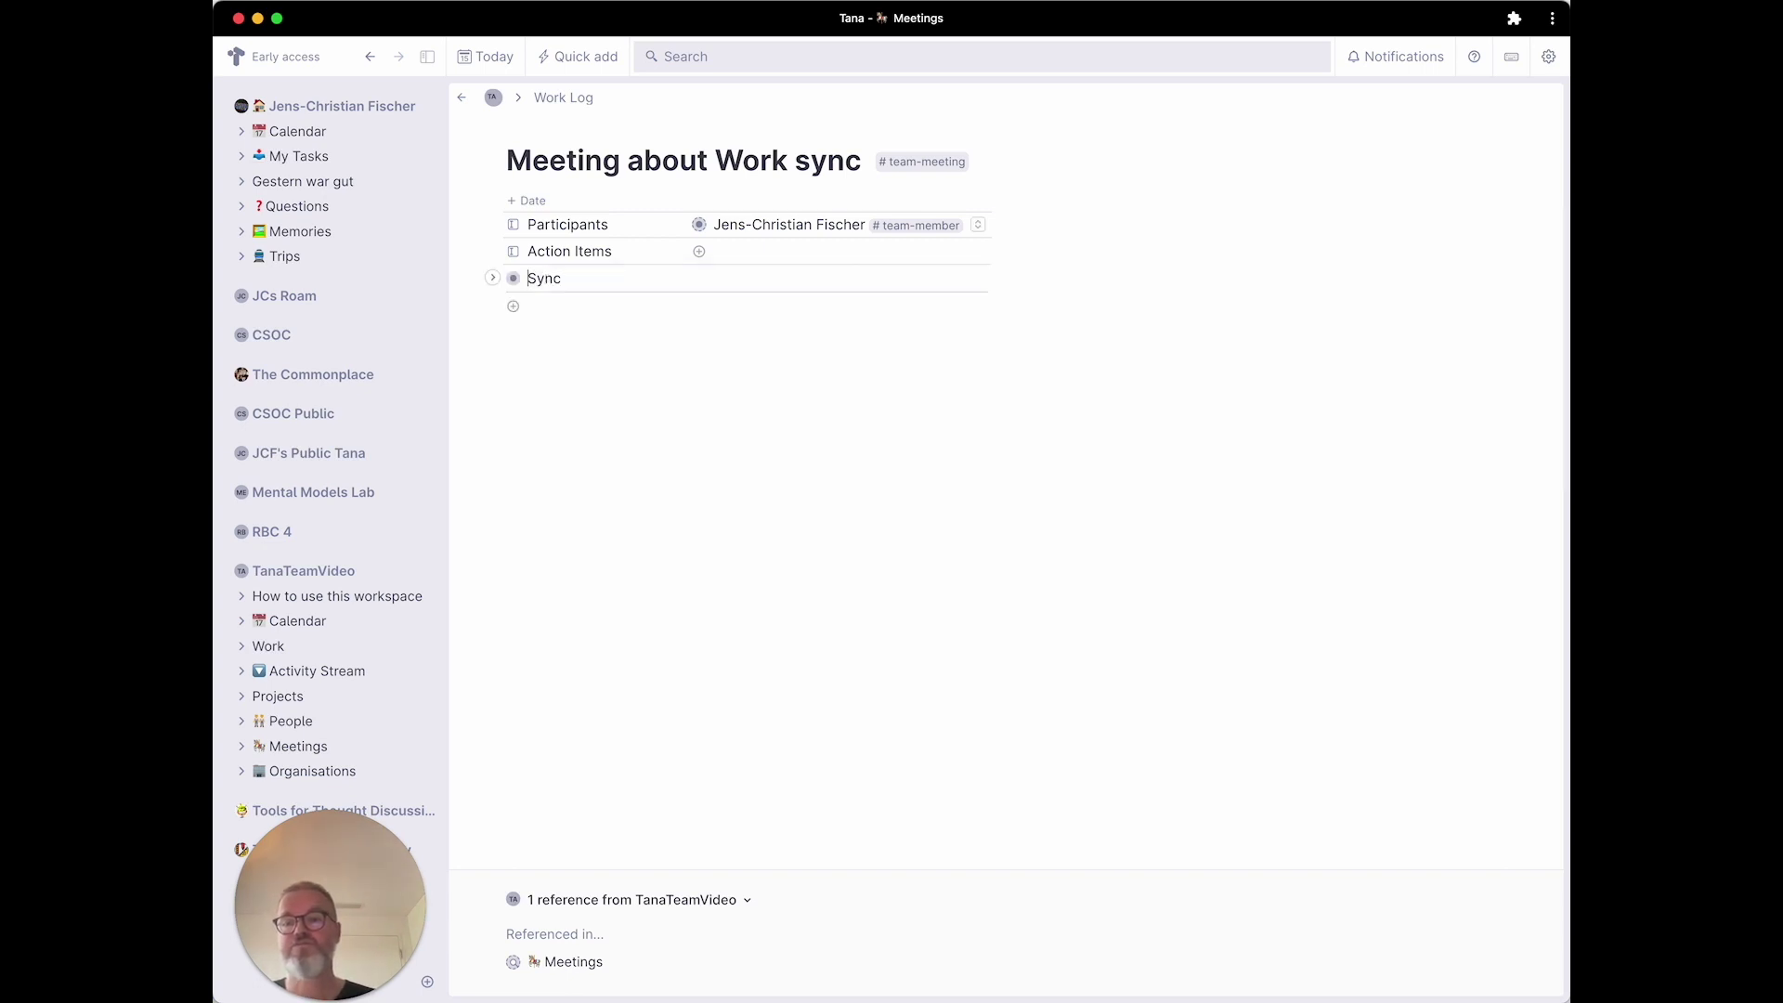
left_click(493, 280)
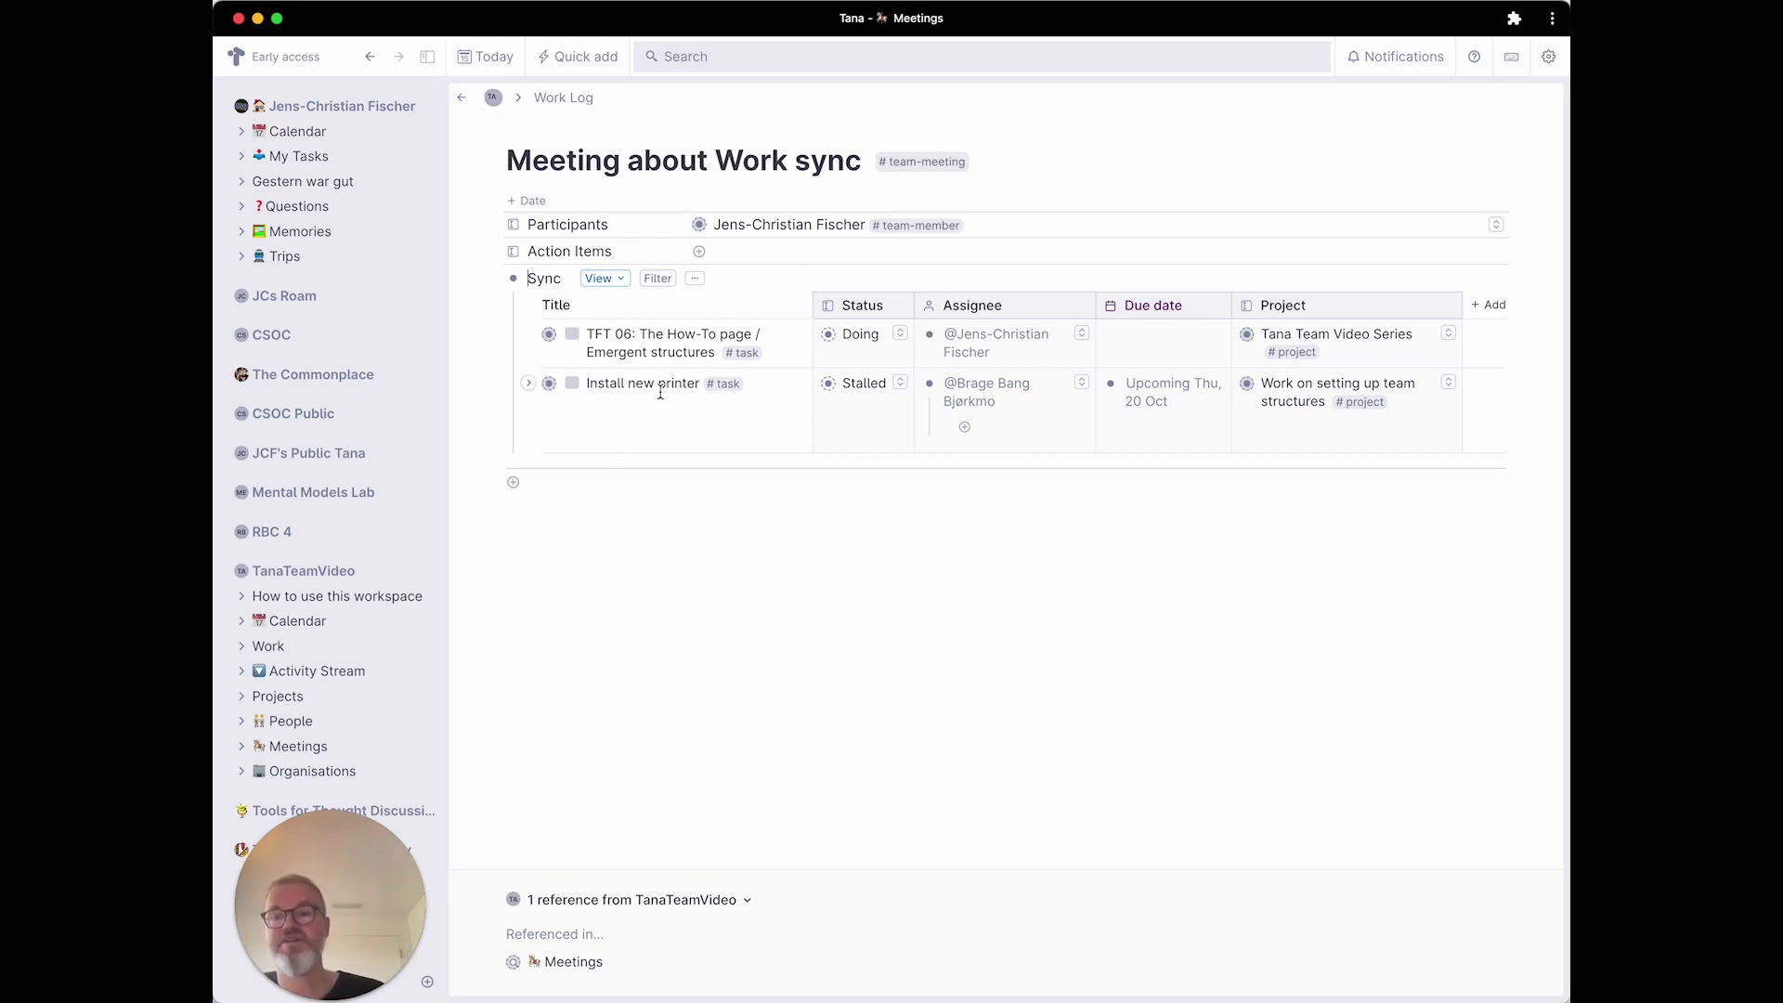
Filter the Sync table to Tana Team Video Series project tasks, then revert the filter.
left_click(653, 281)
left_click(721, 311)
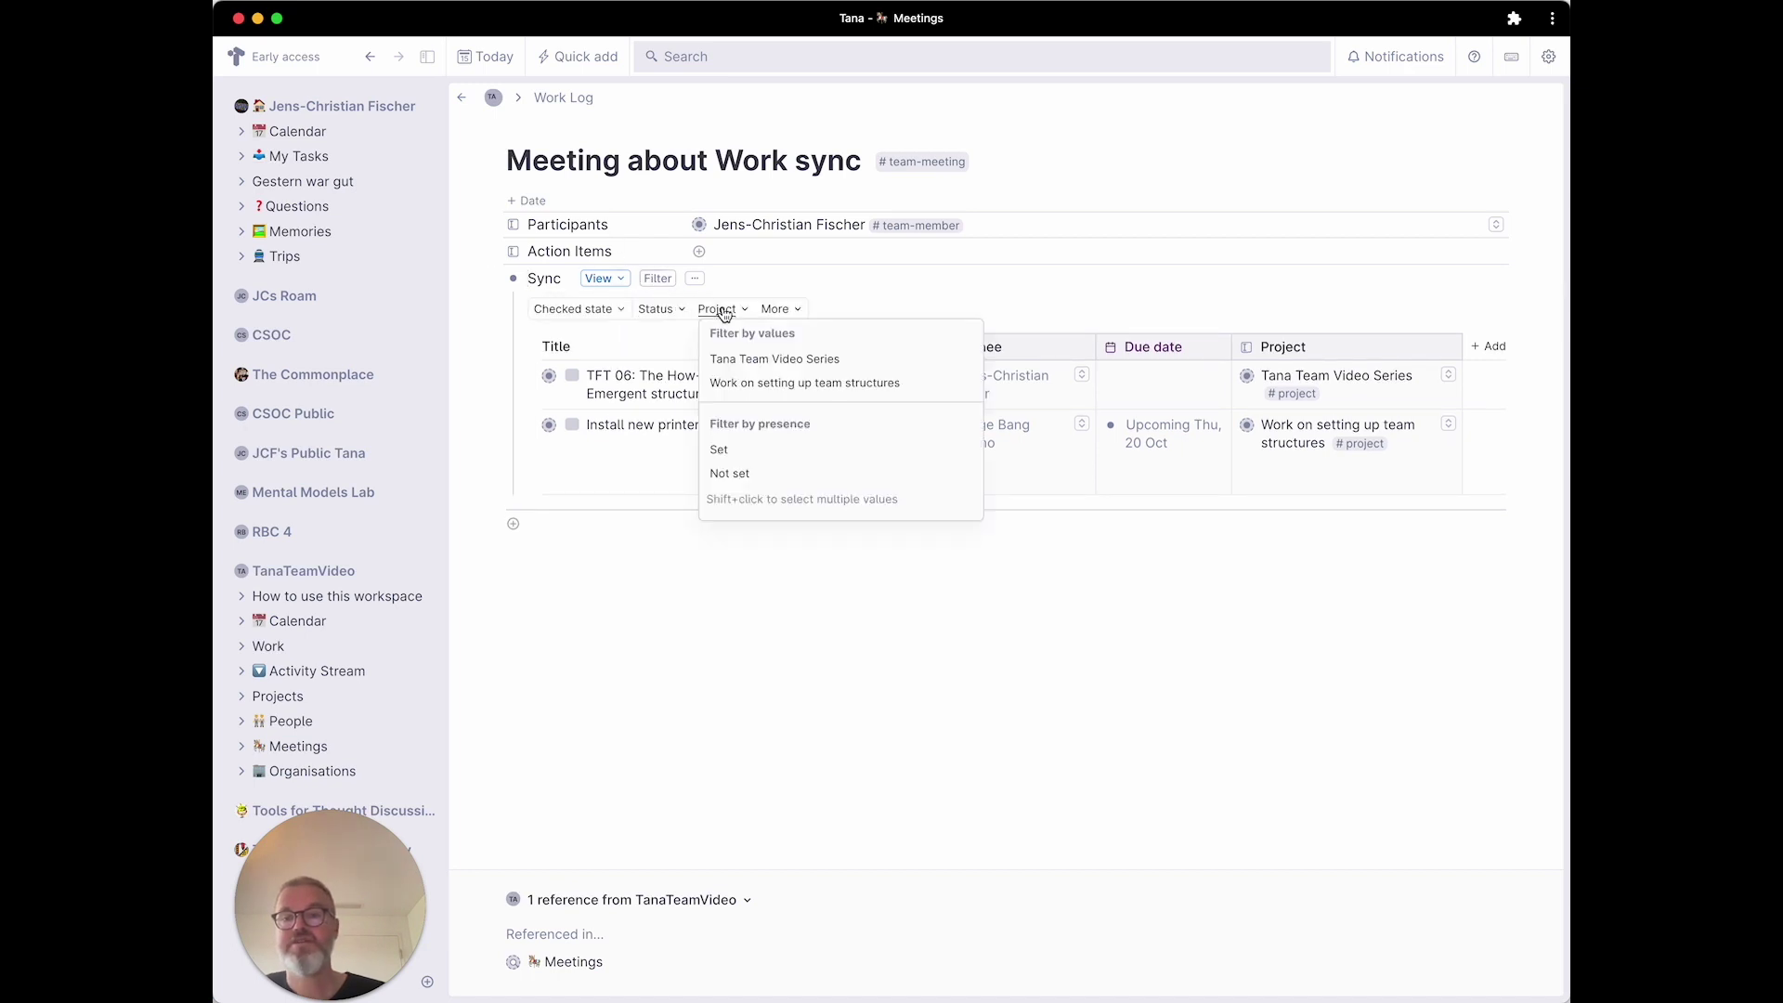
left_click(799, 358)
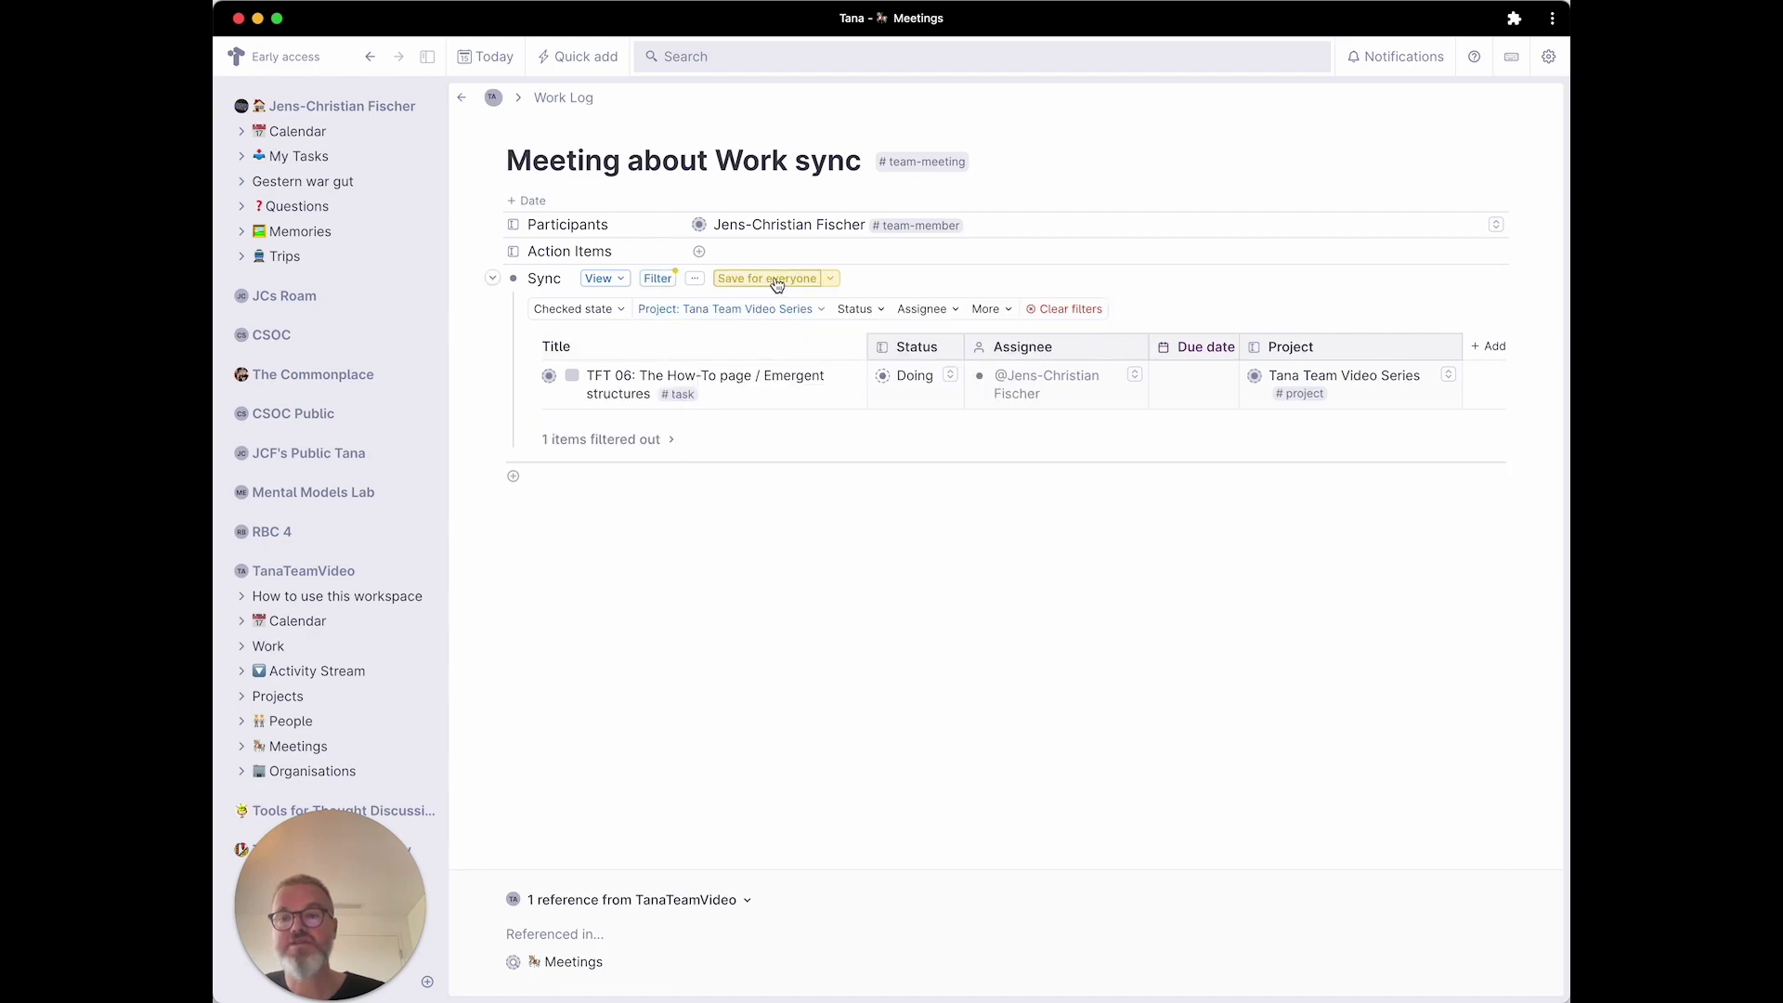
left_click(831, 279)
left_click(970, 305)
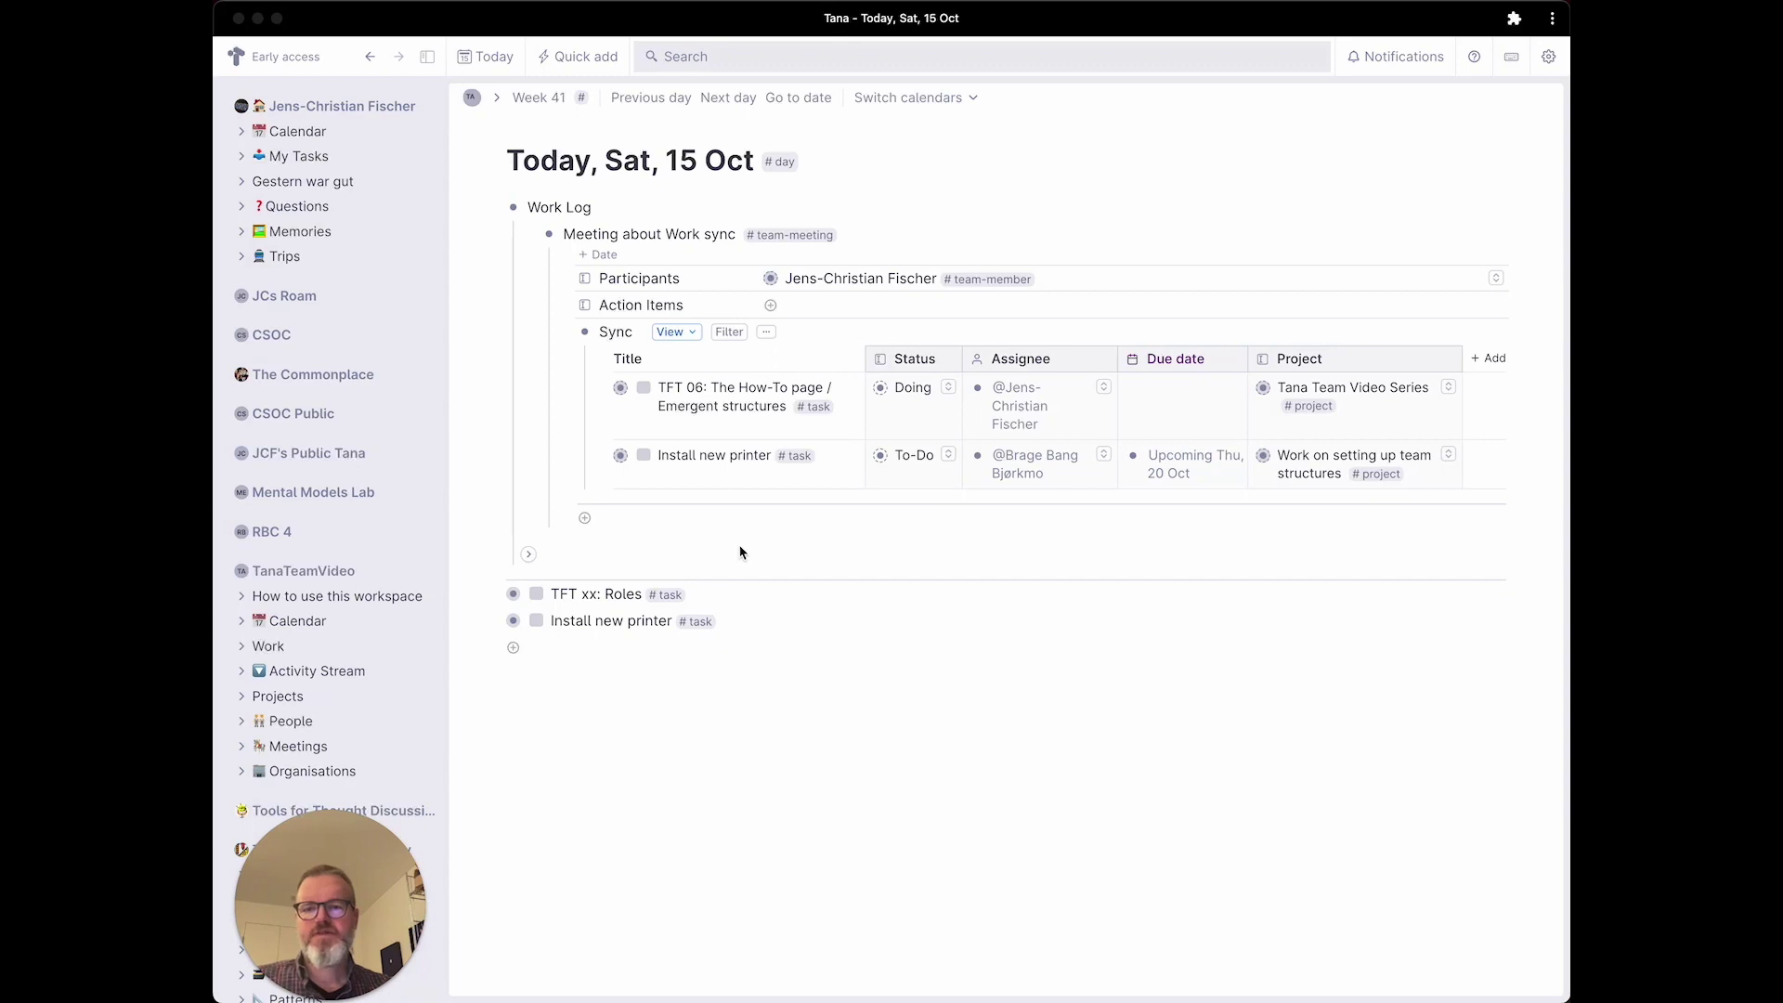
left_click(536, 622)
left_click(535, 622)
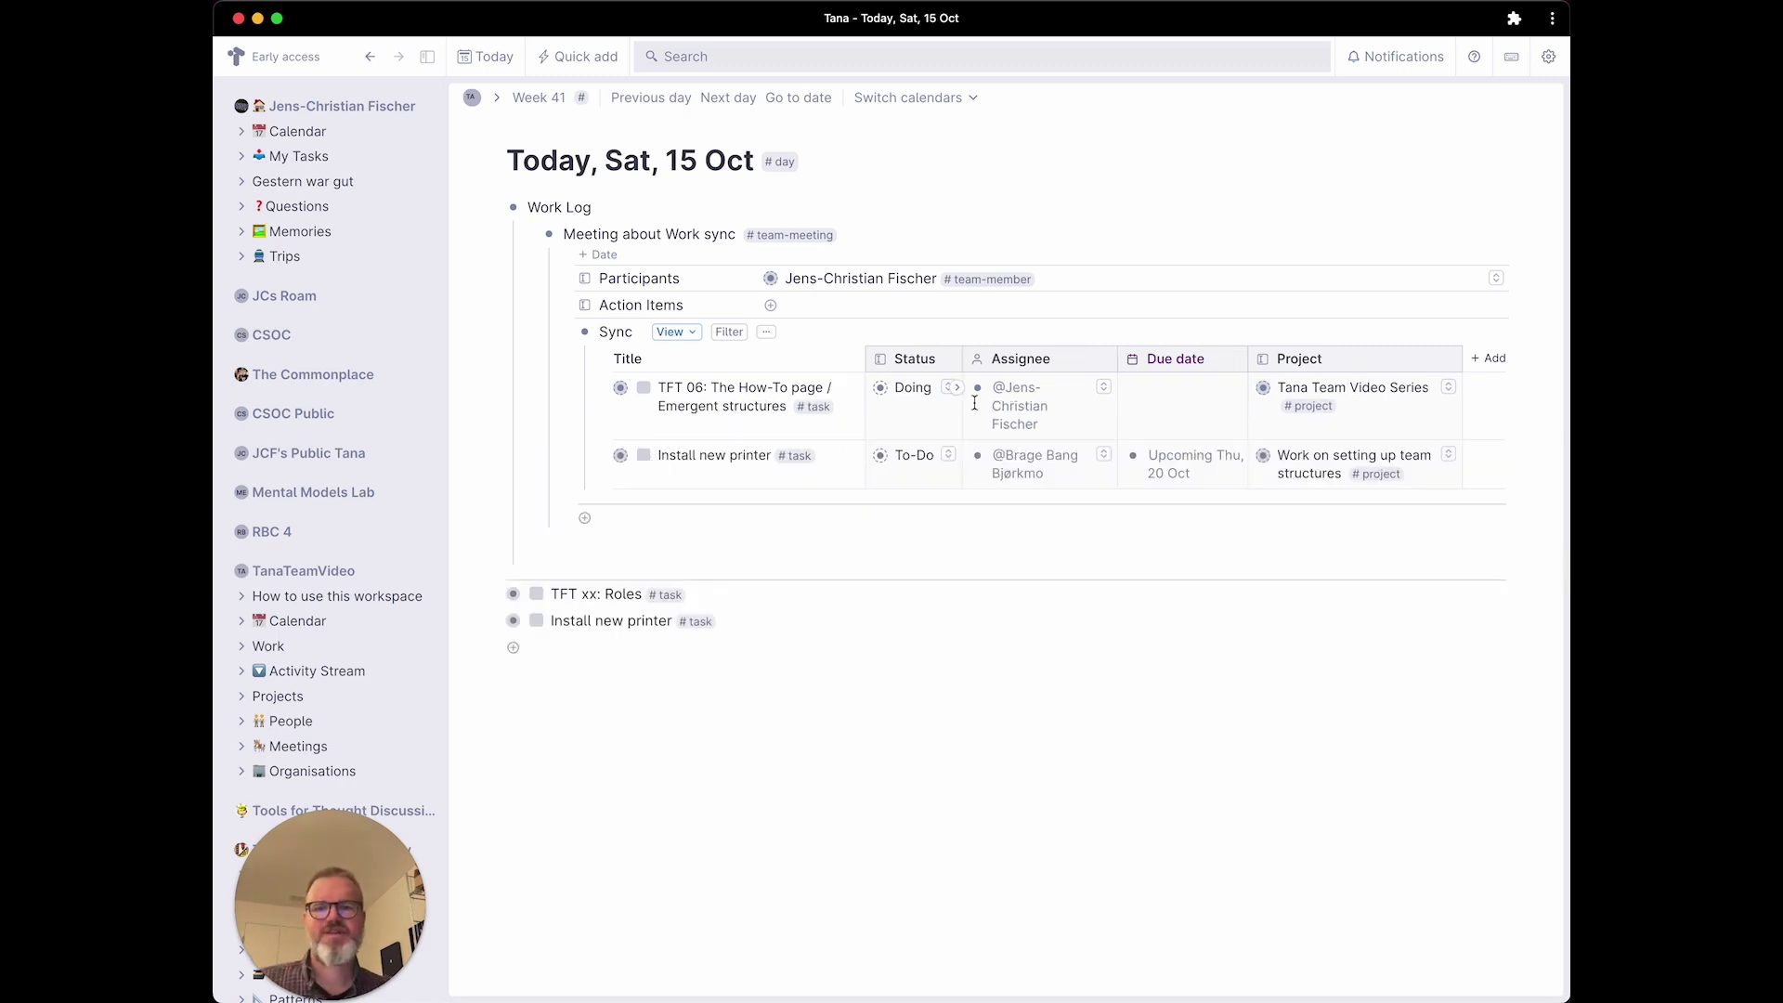
Turn on Show completed items and mark Install new printer as done.
left_click(1548, 56)
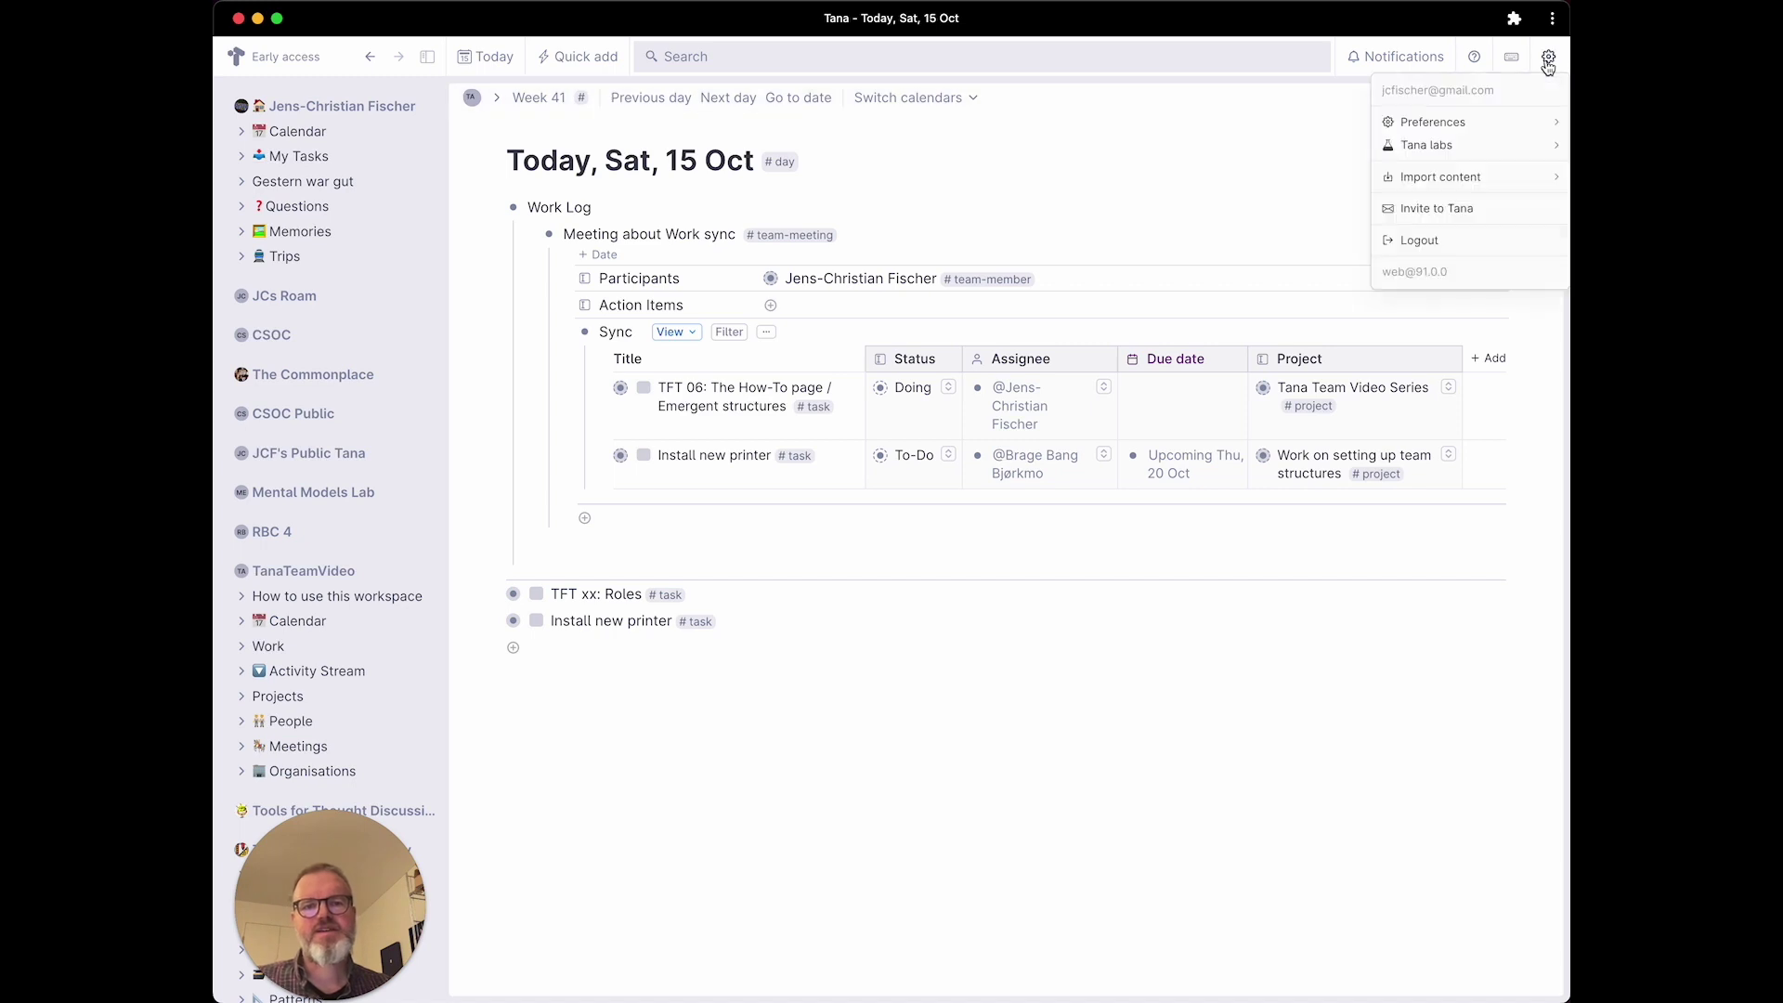
mouse_move(1459, 118)
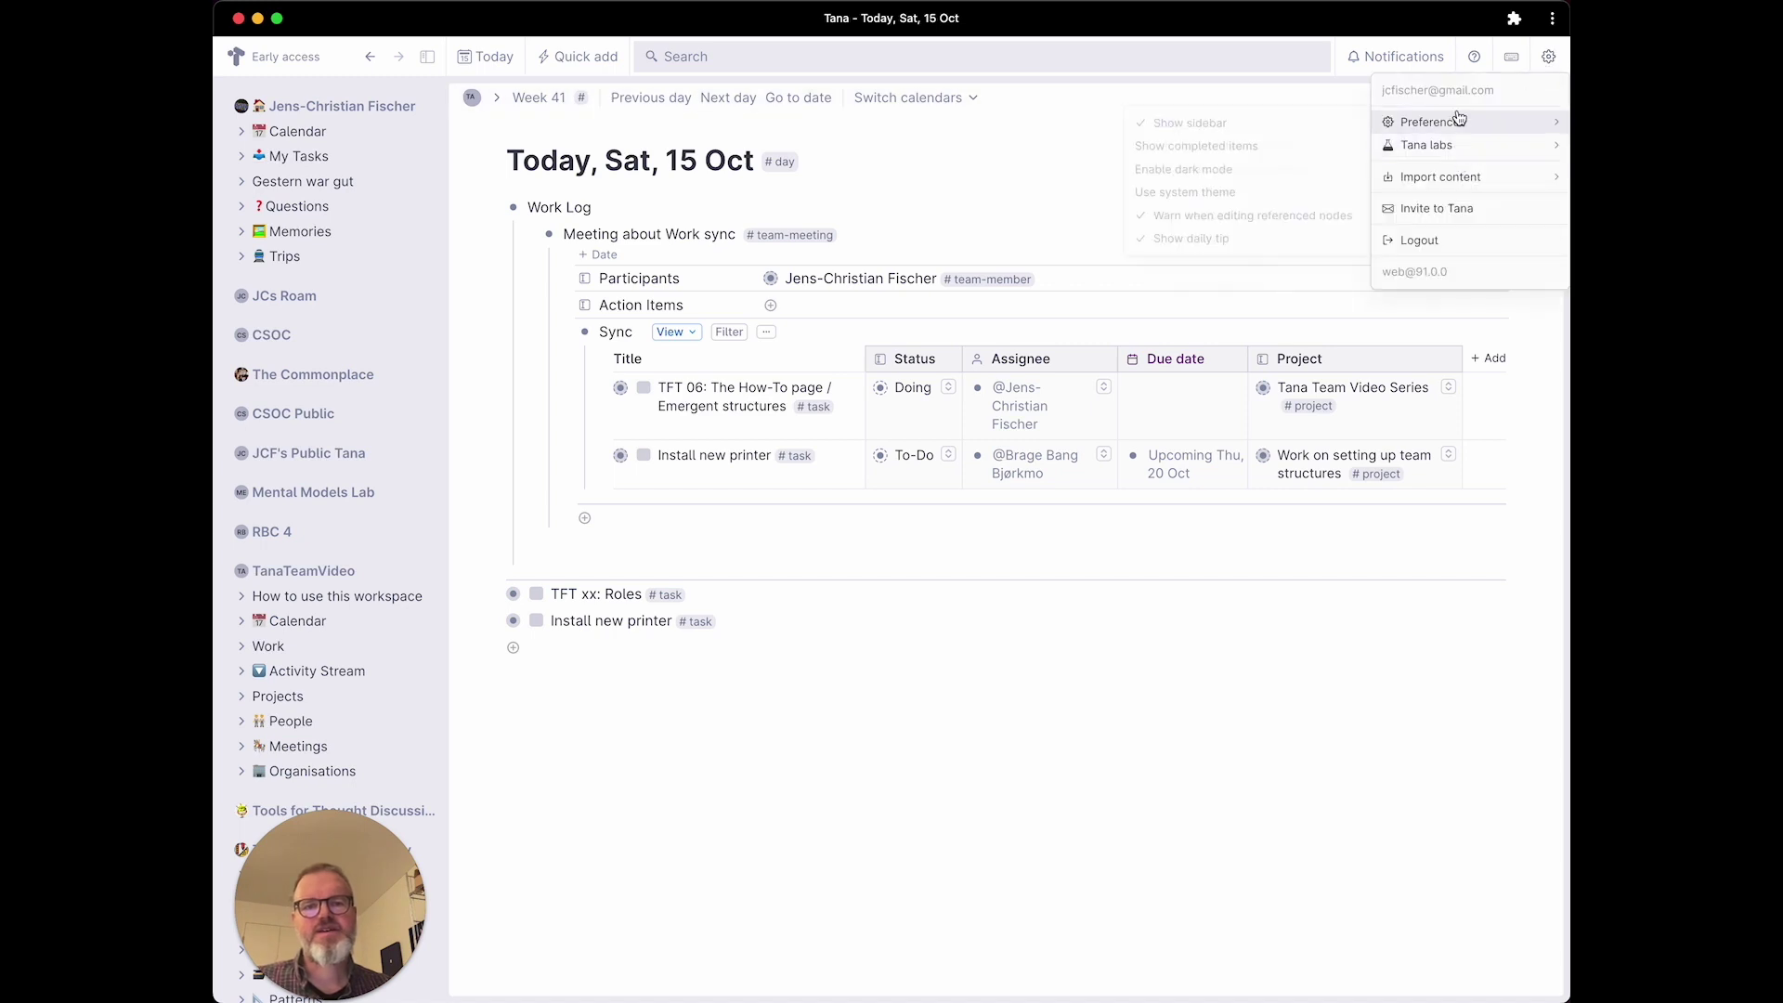
left_click(1239, 150)
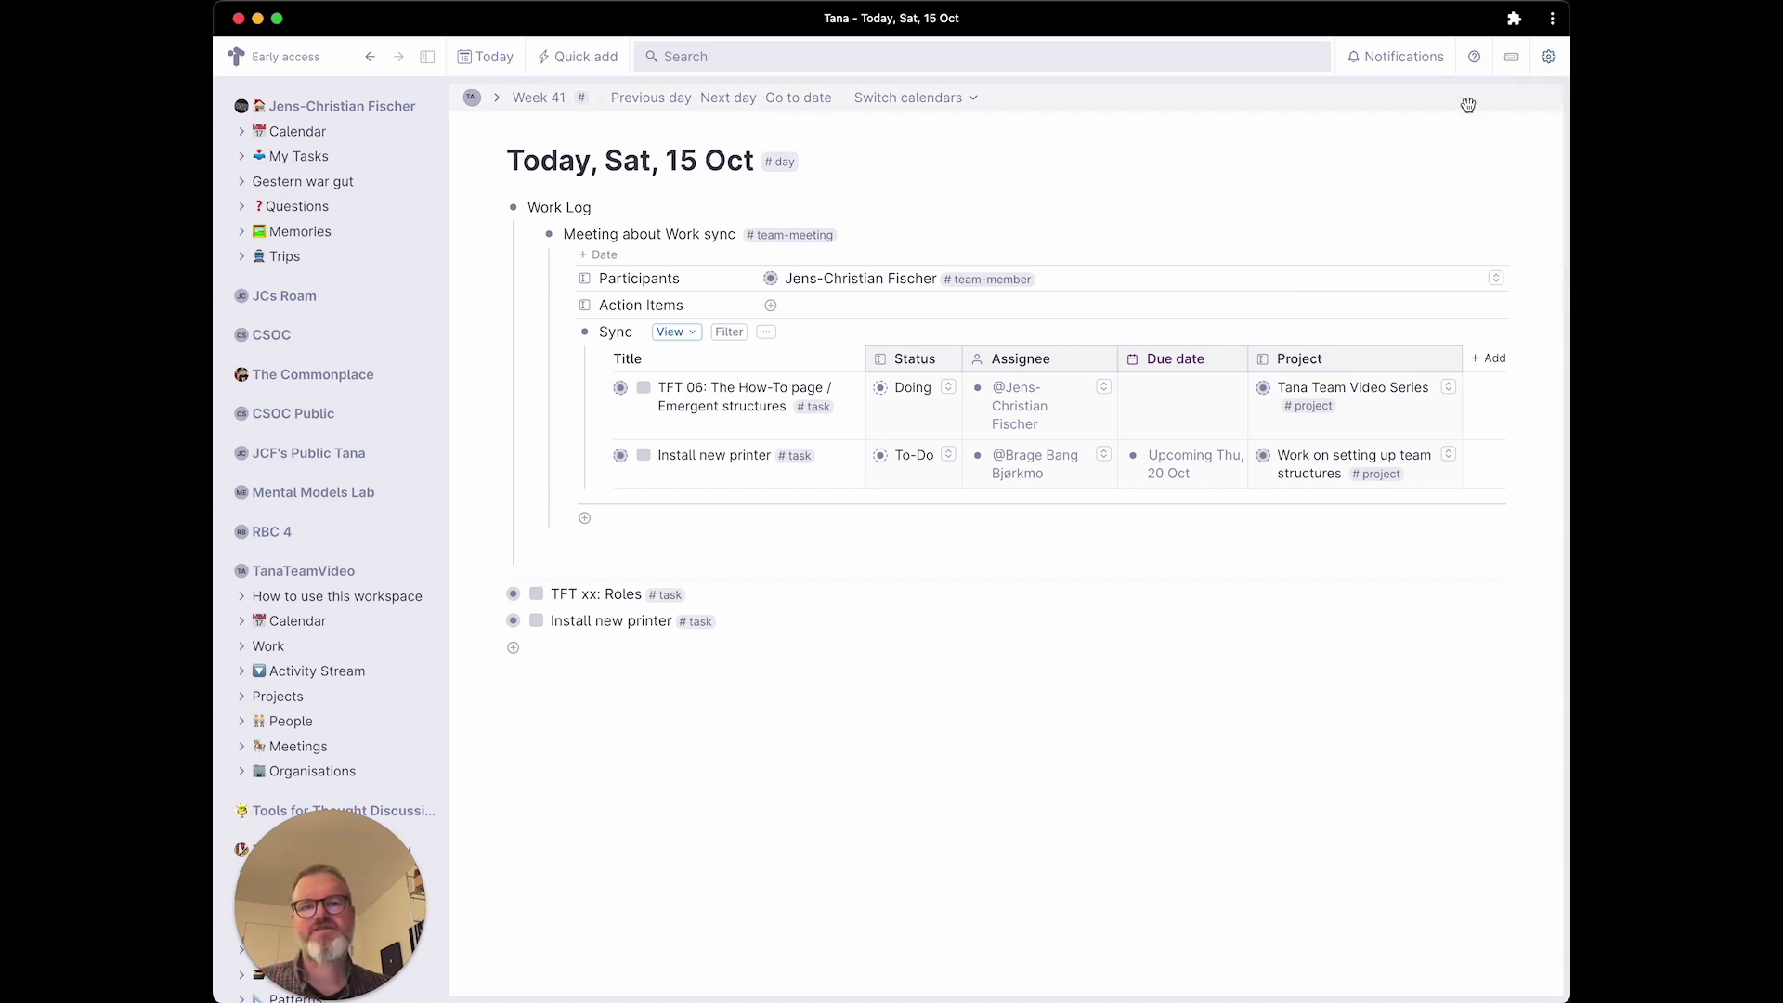
left_click(536, 620)
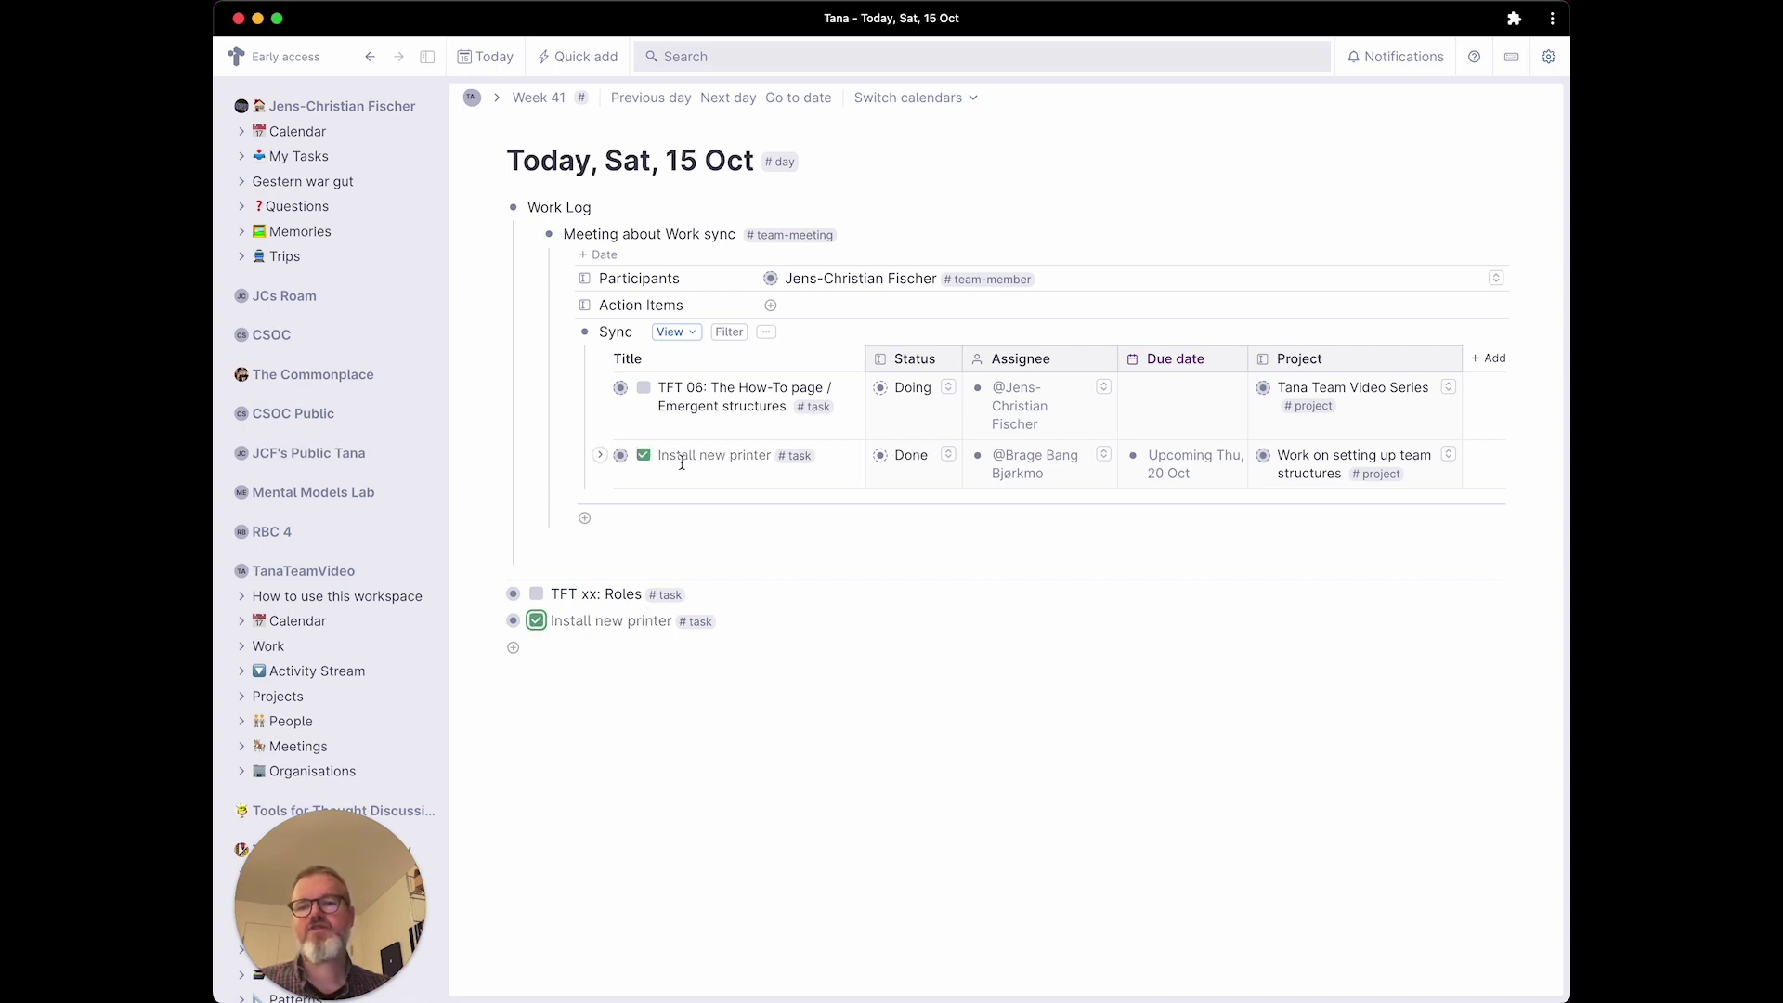
Toggle Show completed items off and back on, so completed tasks stay visible.
left_click(1548, 57)
mouse_move(1445, 127)
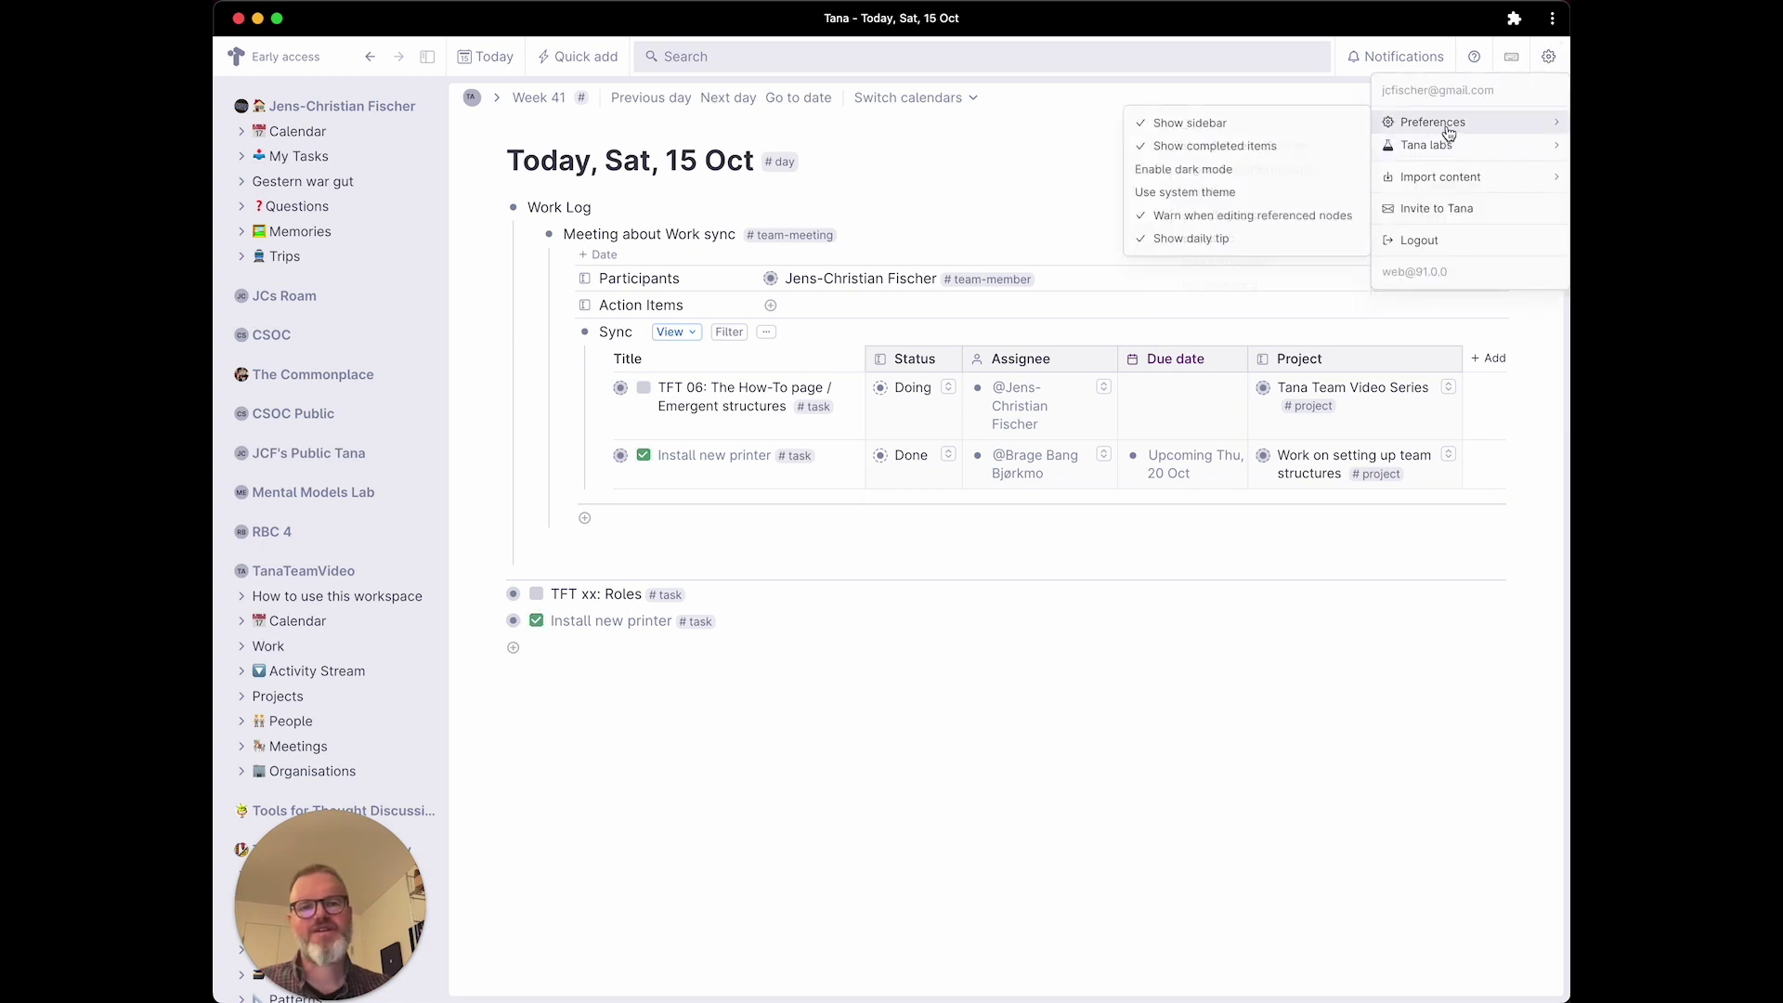
left_click(1268, 145)
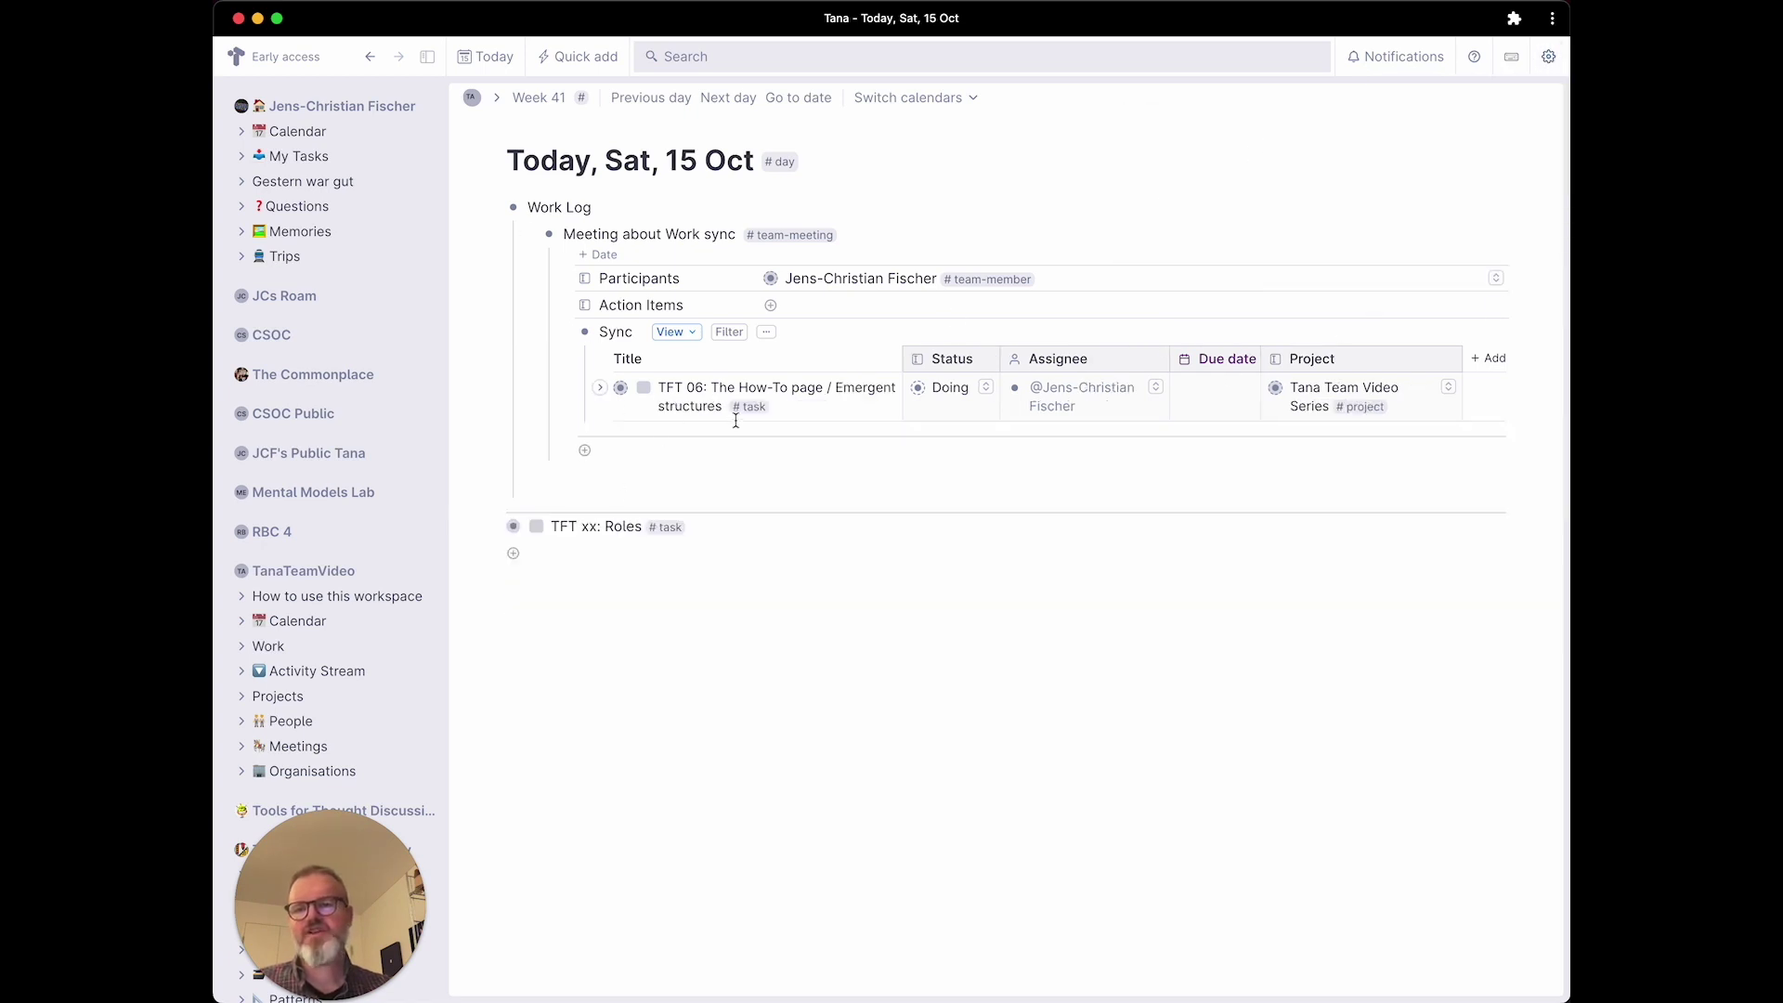
left_click(1548, 57)
mouse_move(1416, 122)
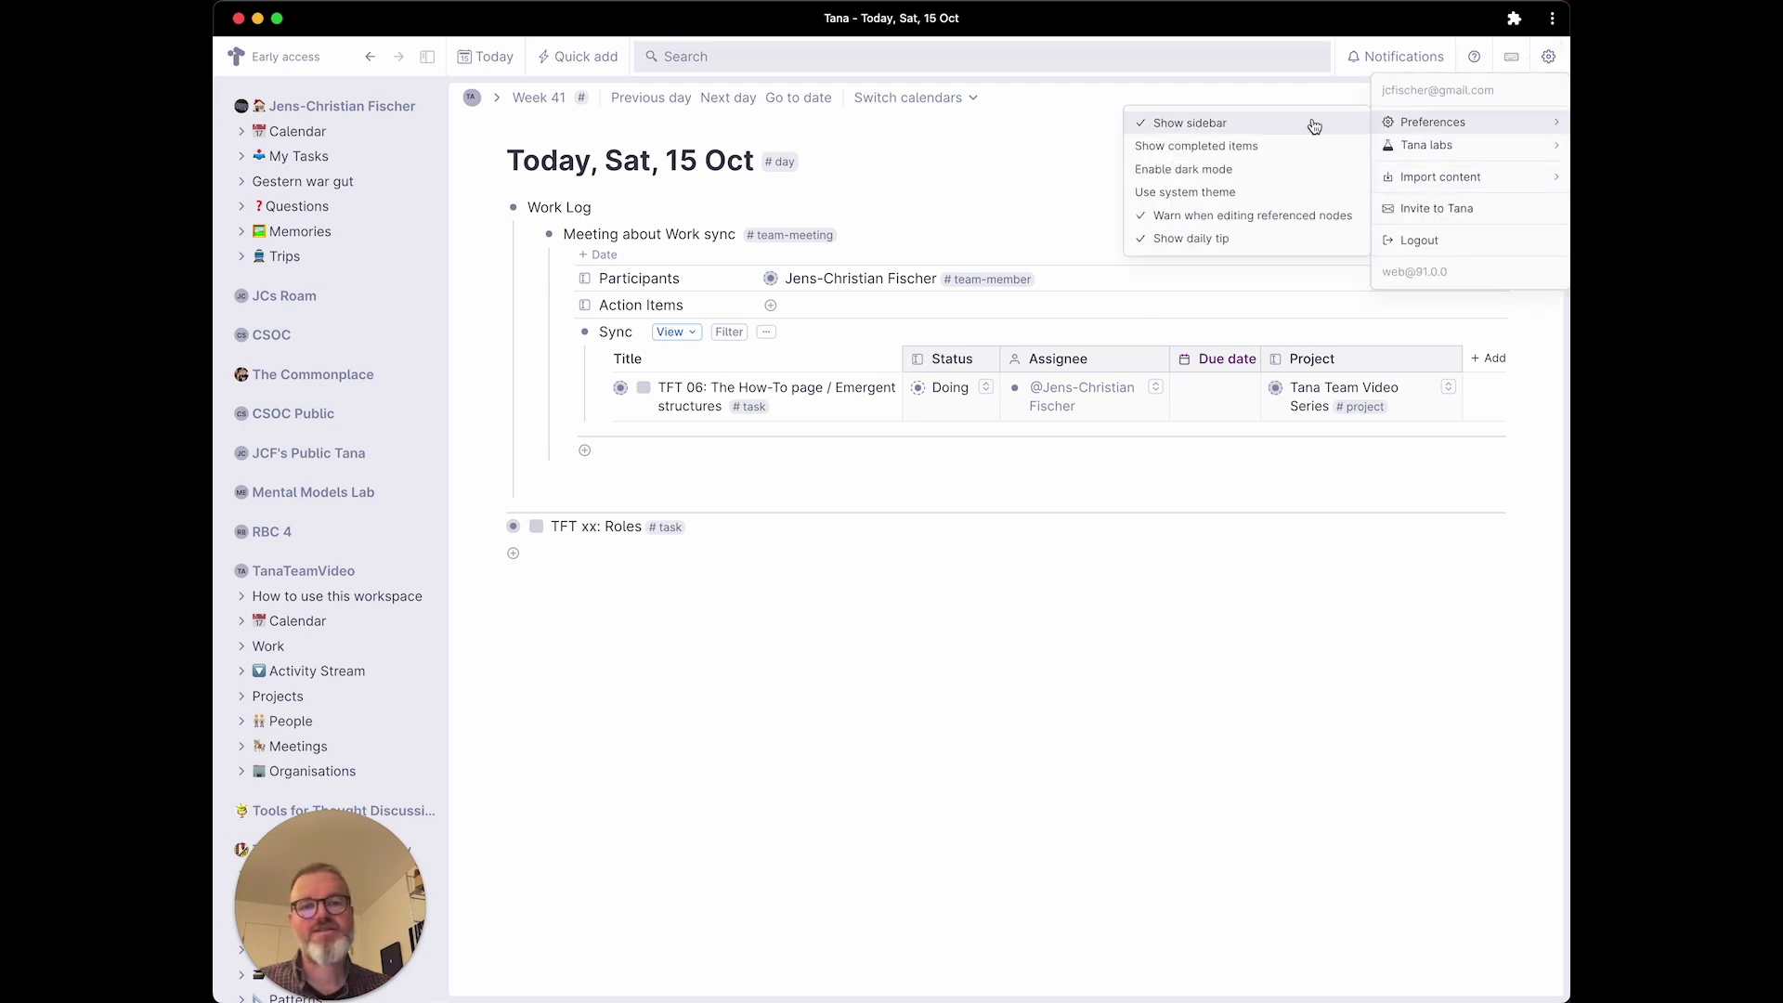
left_click(1249, 146)
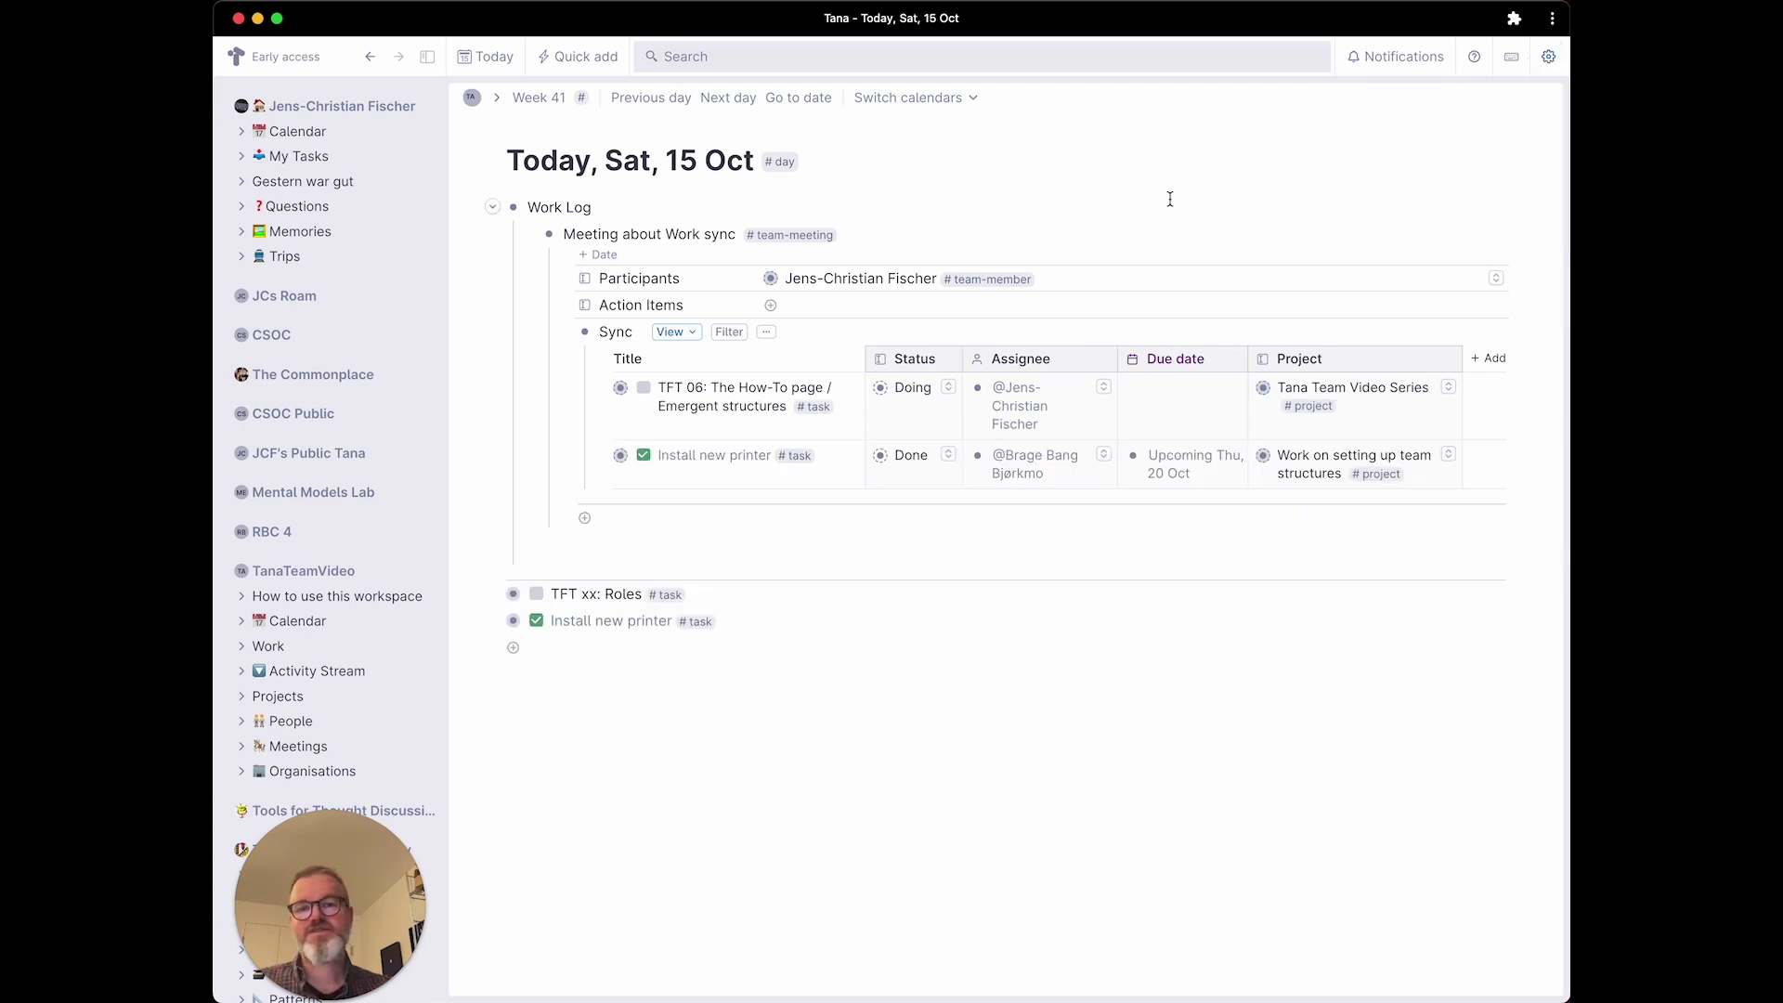
Remove the Install new printer reference from the Sync table, leaving only TFT 06.
right_click(621, 455)
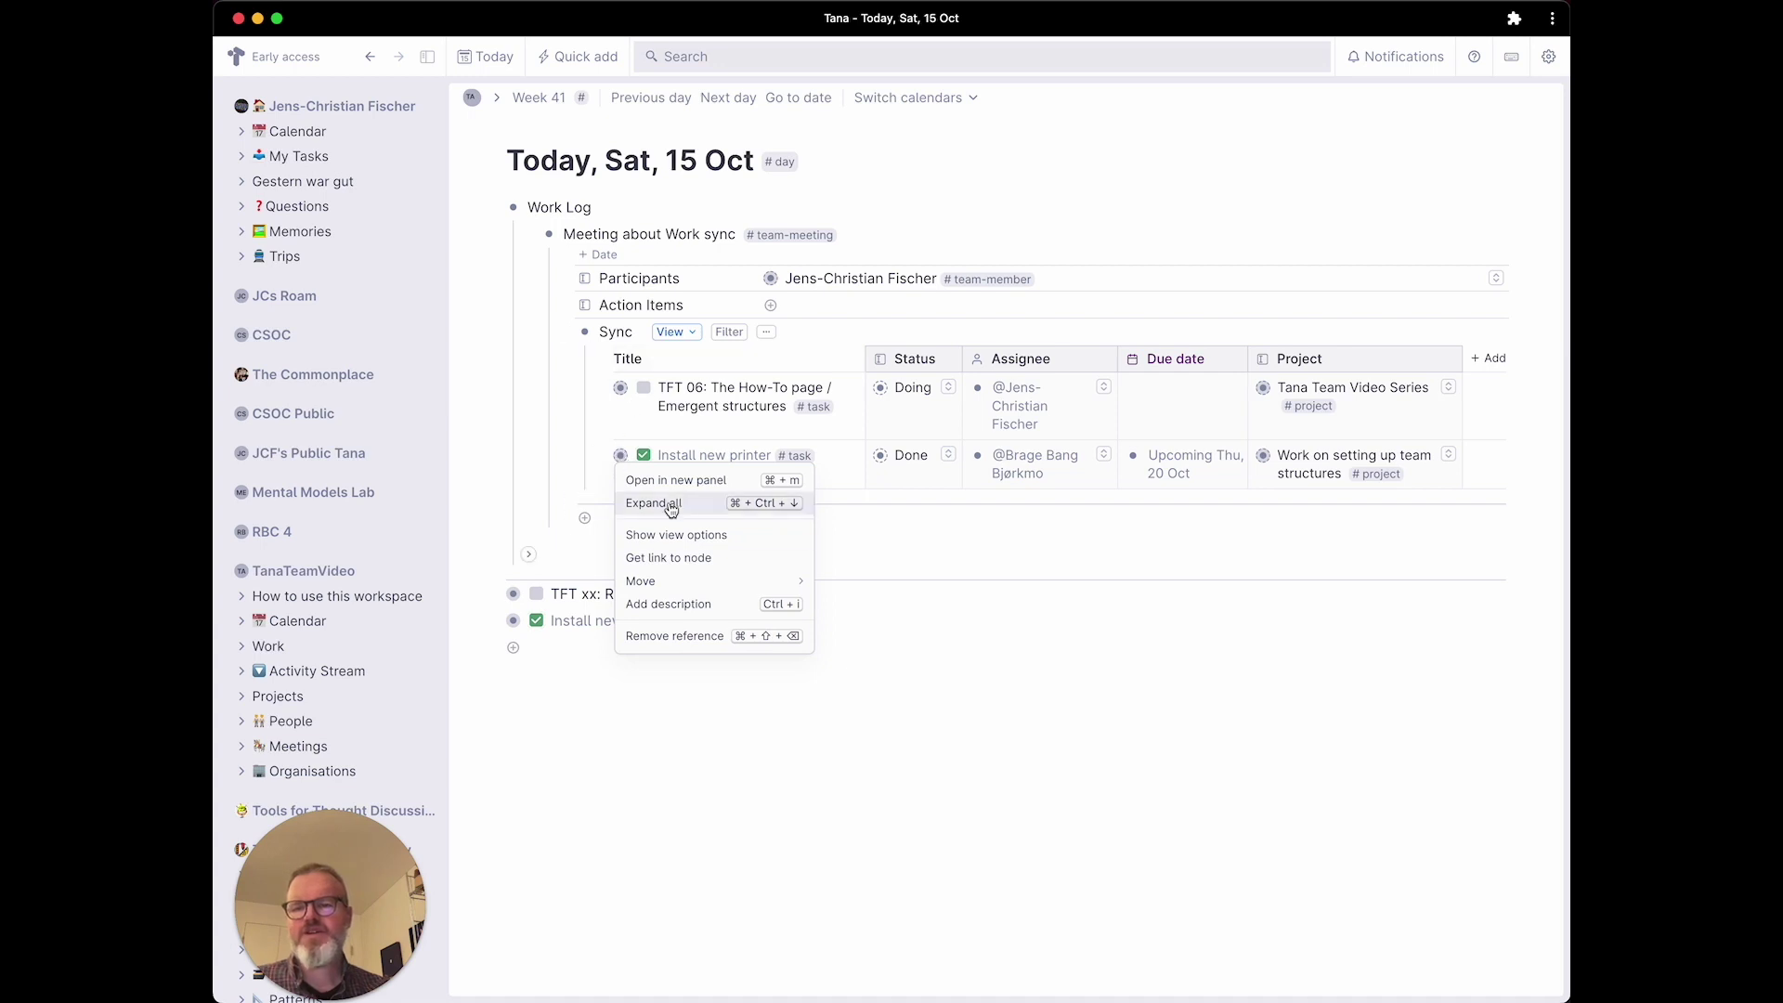
key("Escape")
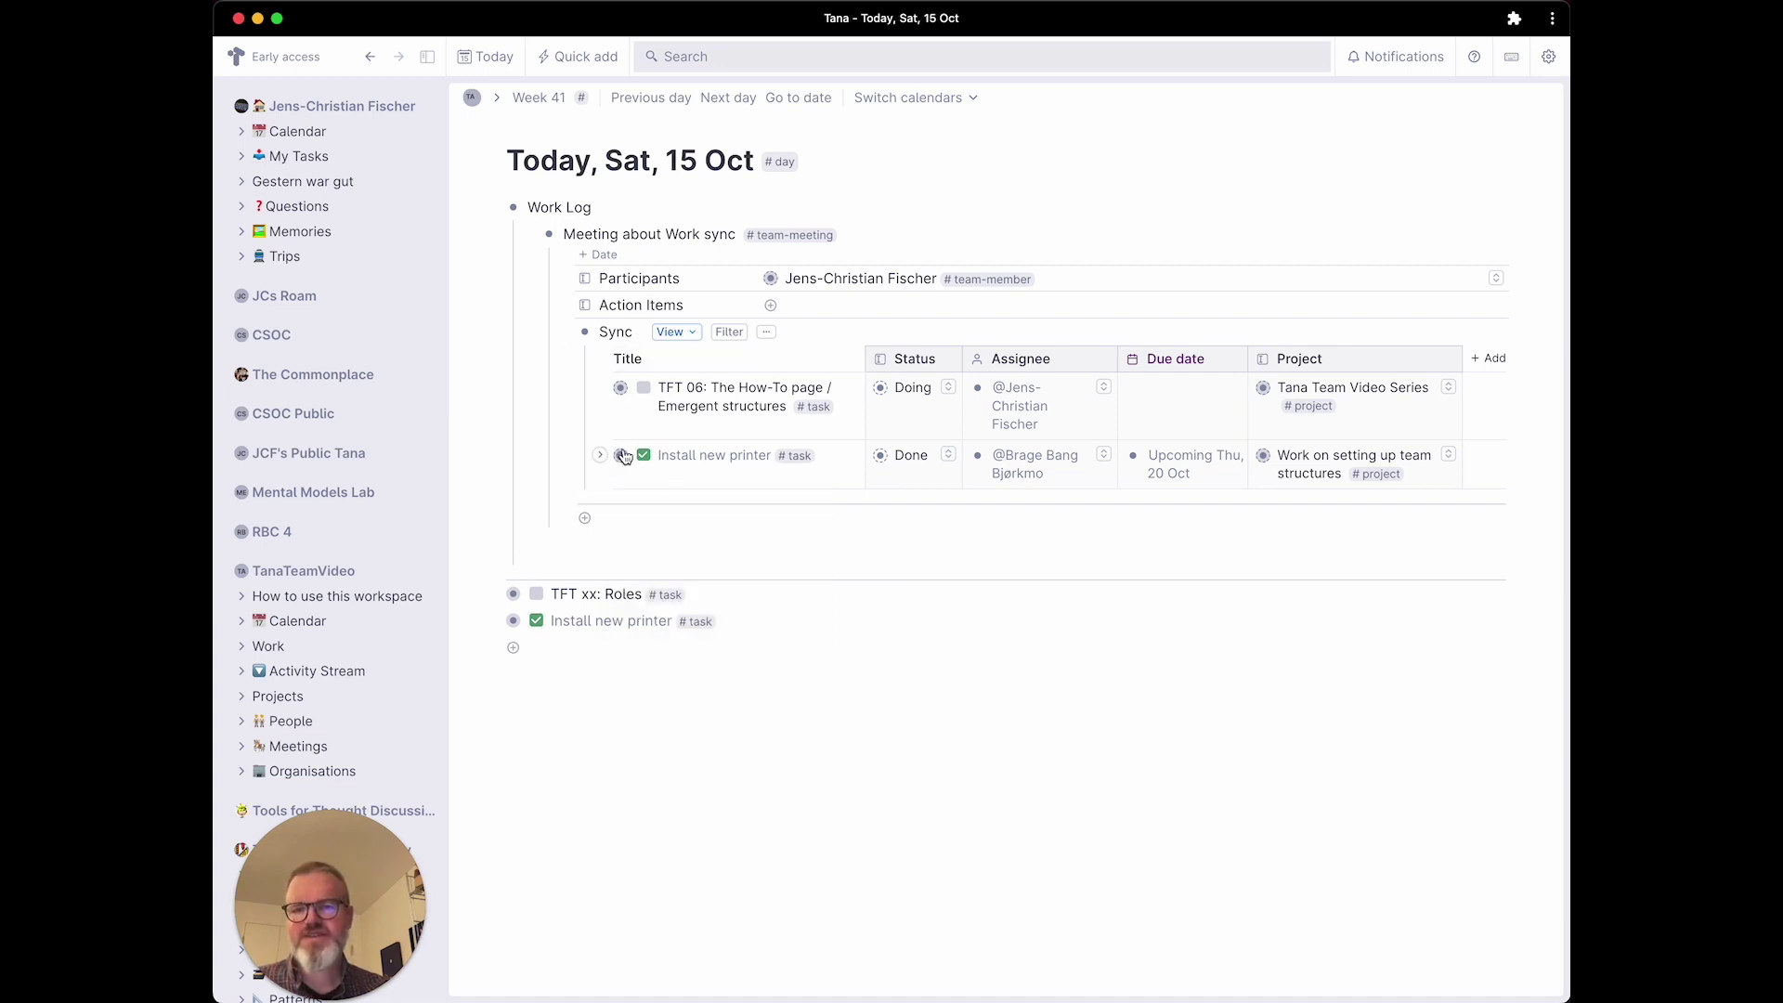
right_click(621, 456)
left_click(704, 635)
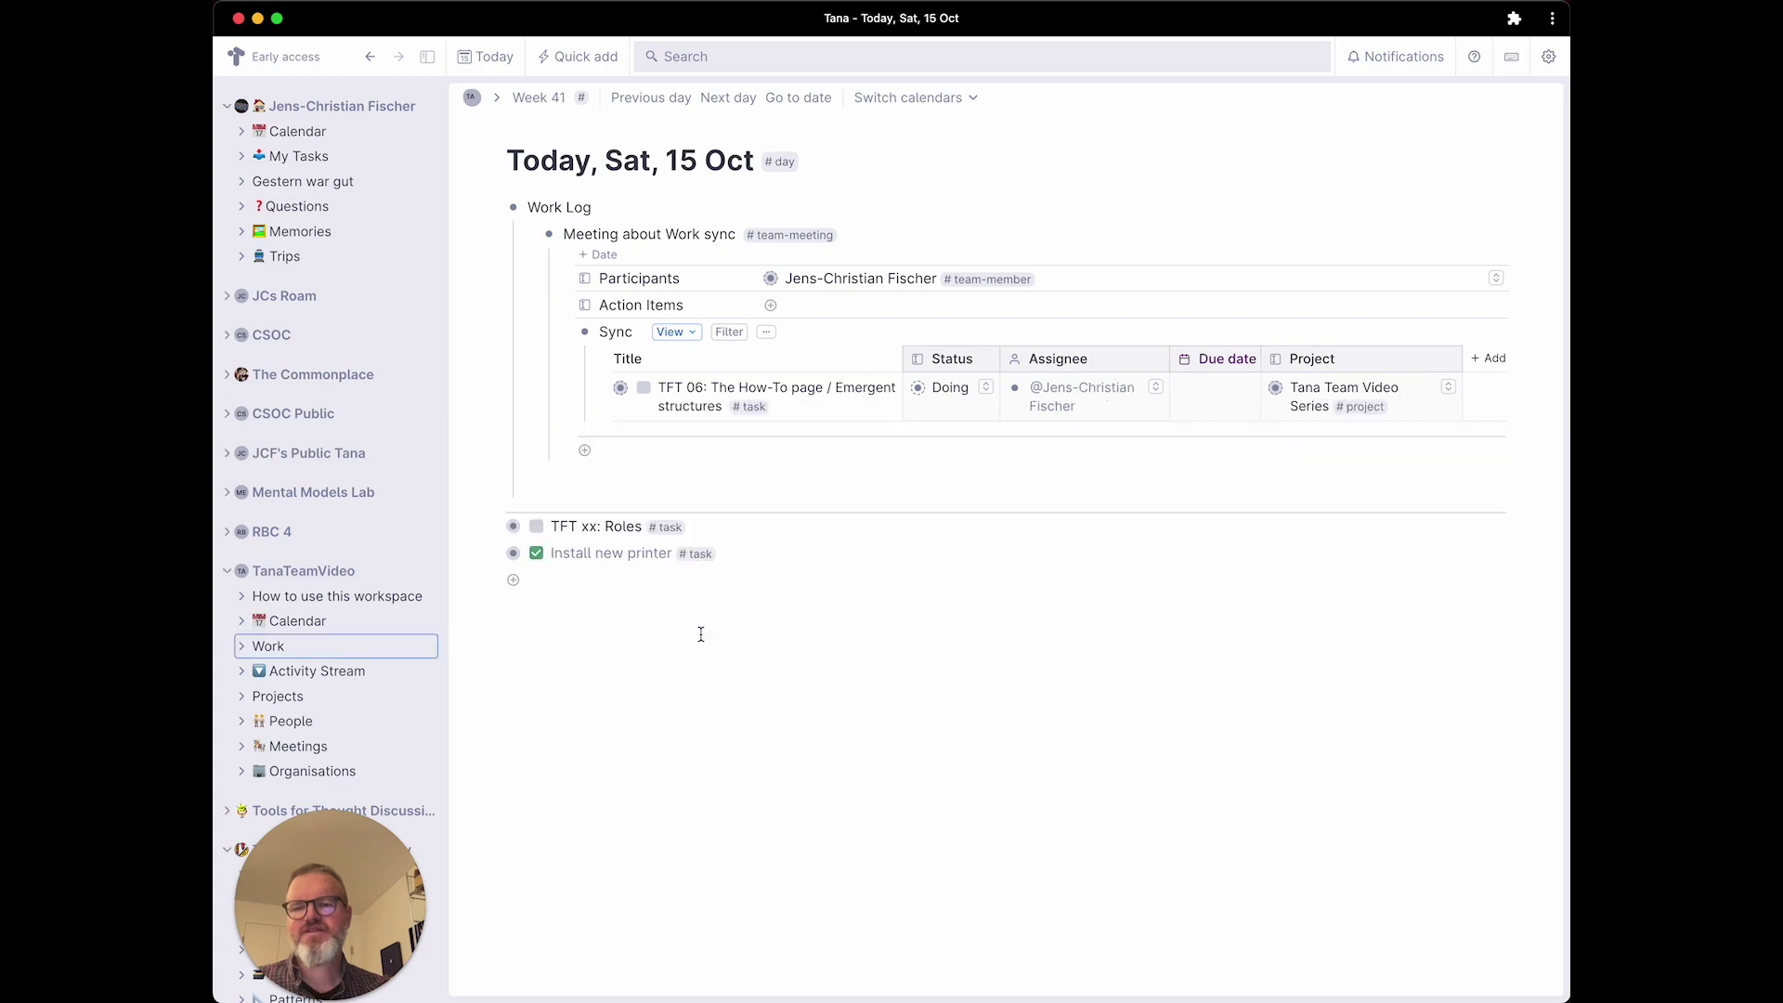